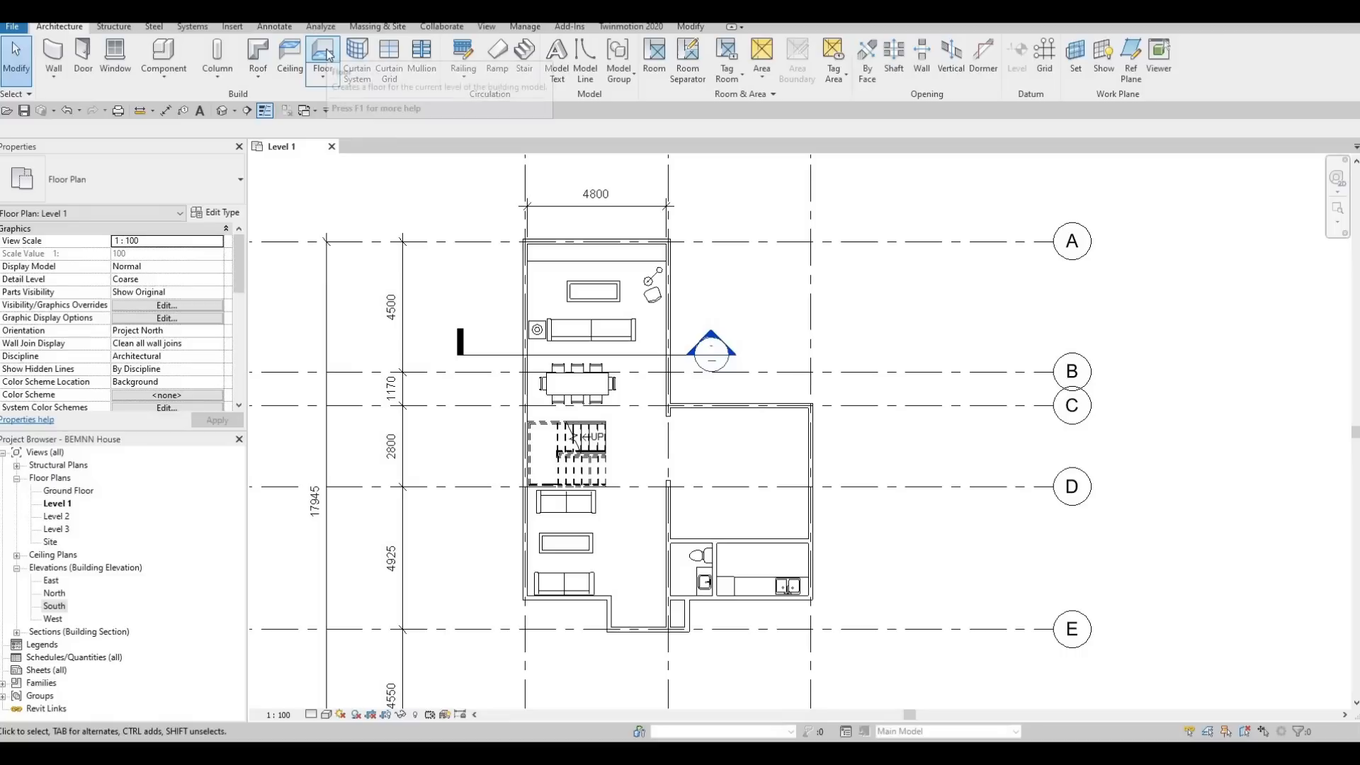
- Start a floor on Level 1 and duplicate the Generic Floor - 400mm type as FLOOR 1
click(328, 56)
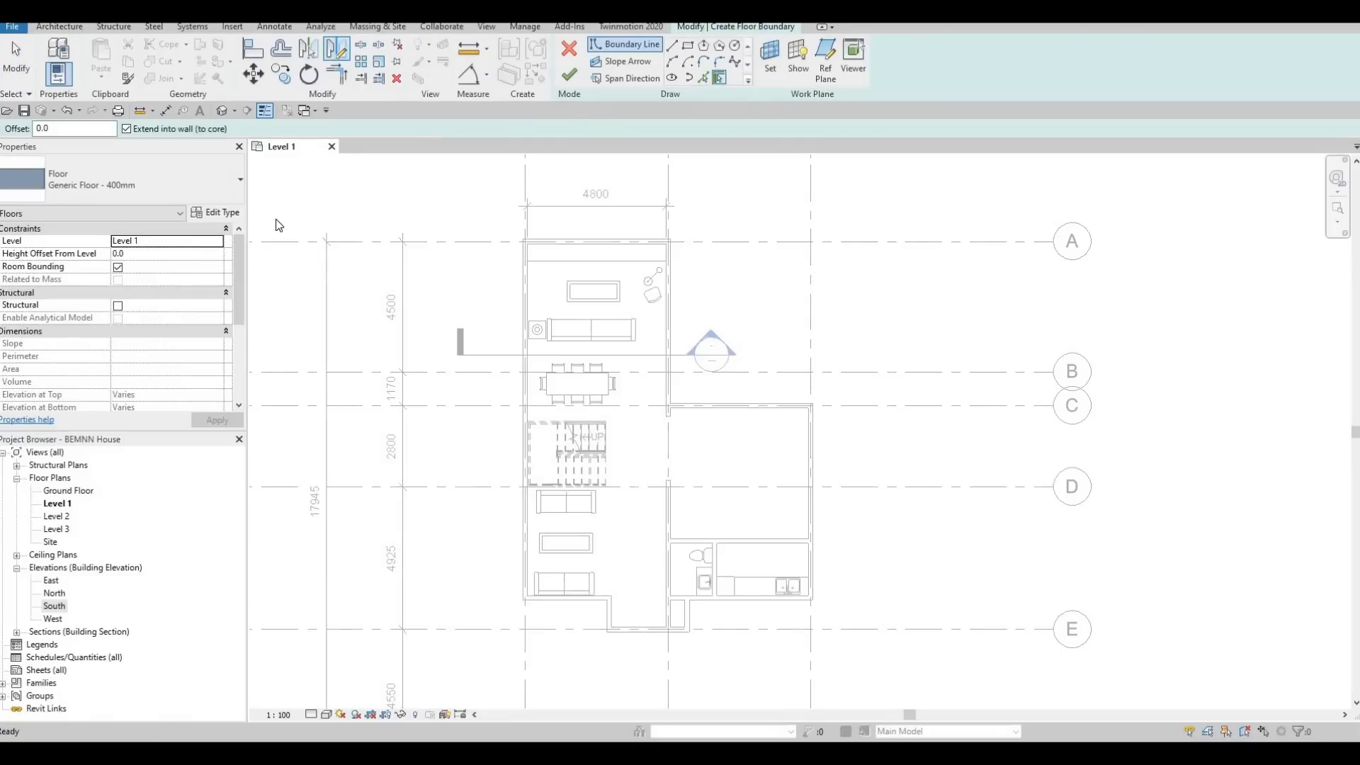
click(216, 213)
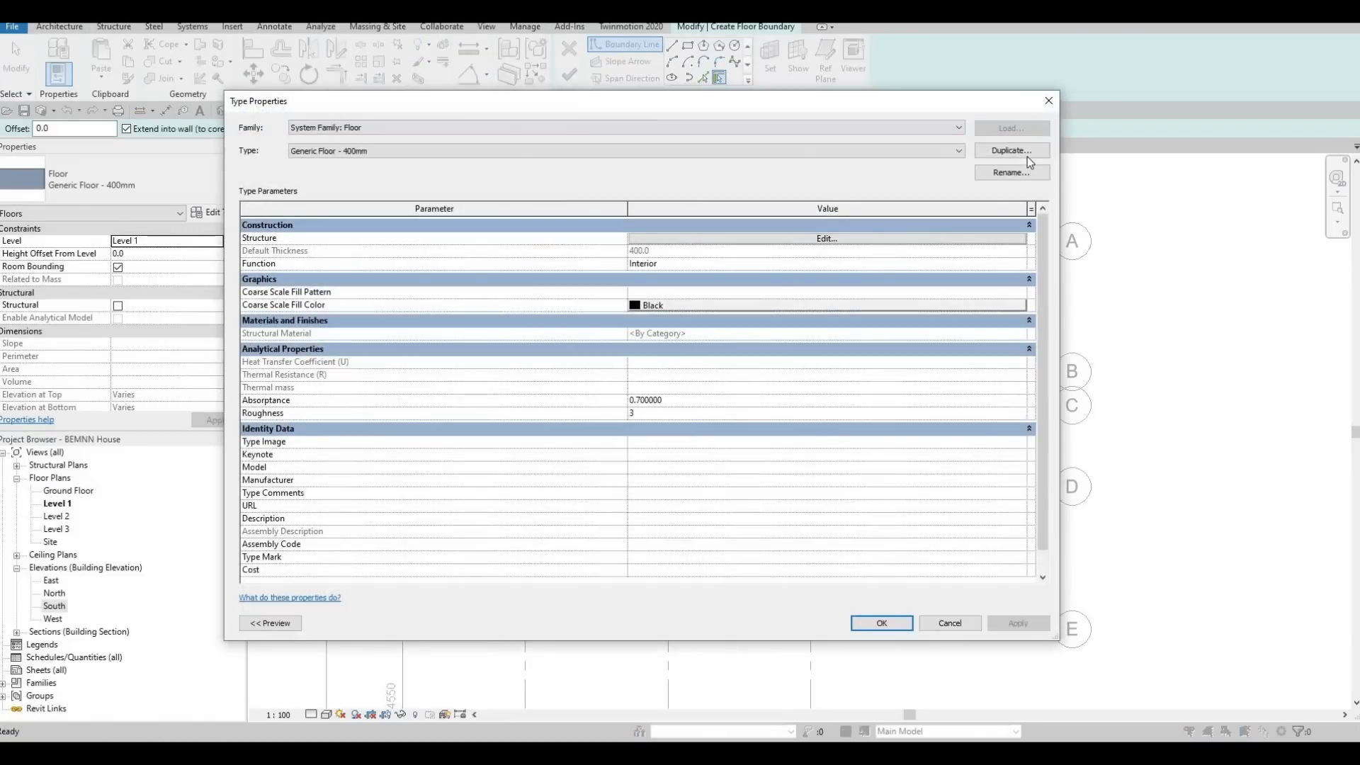
click(1011, 150)
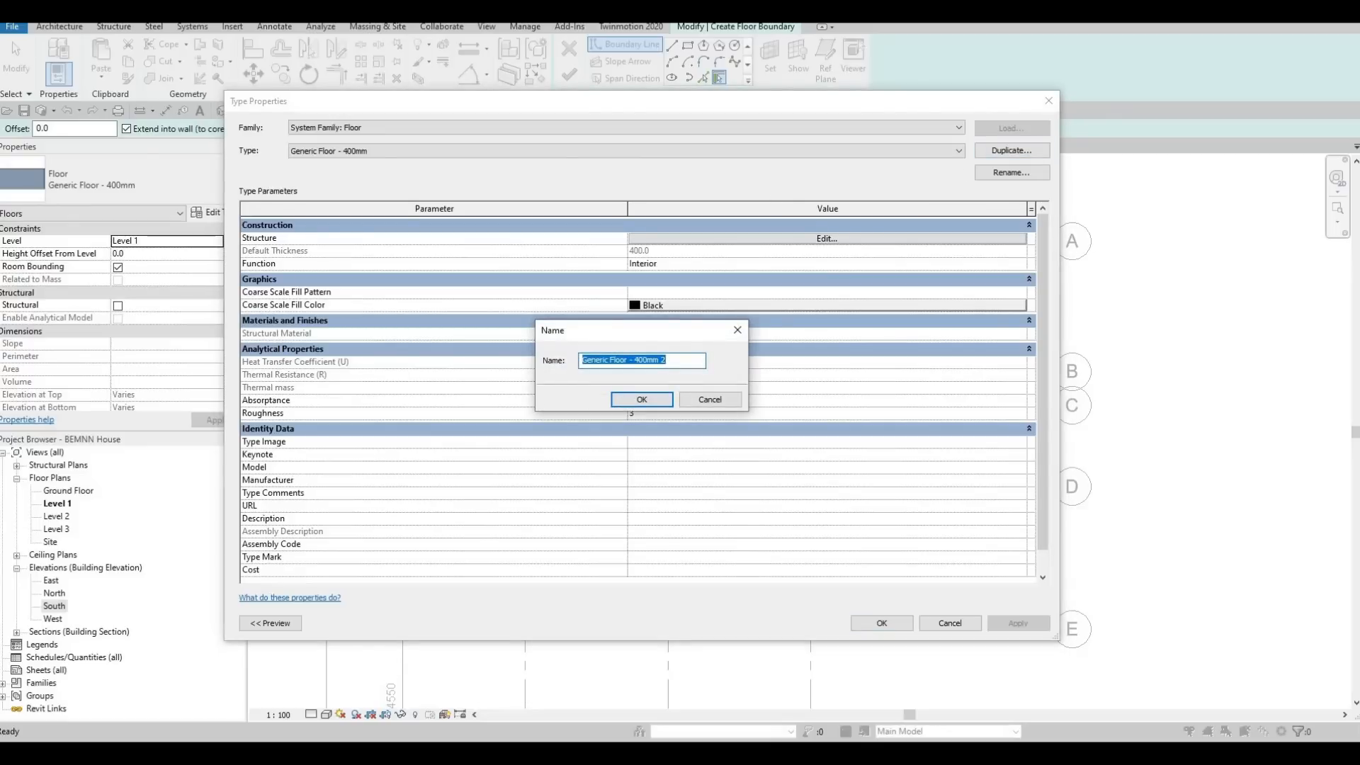
text(FLOOR)
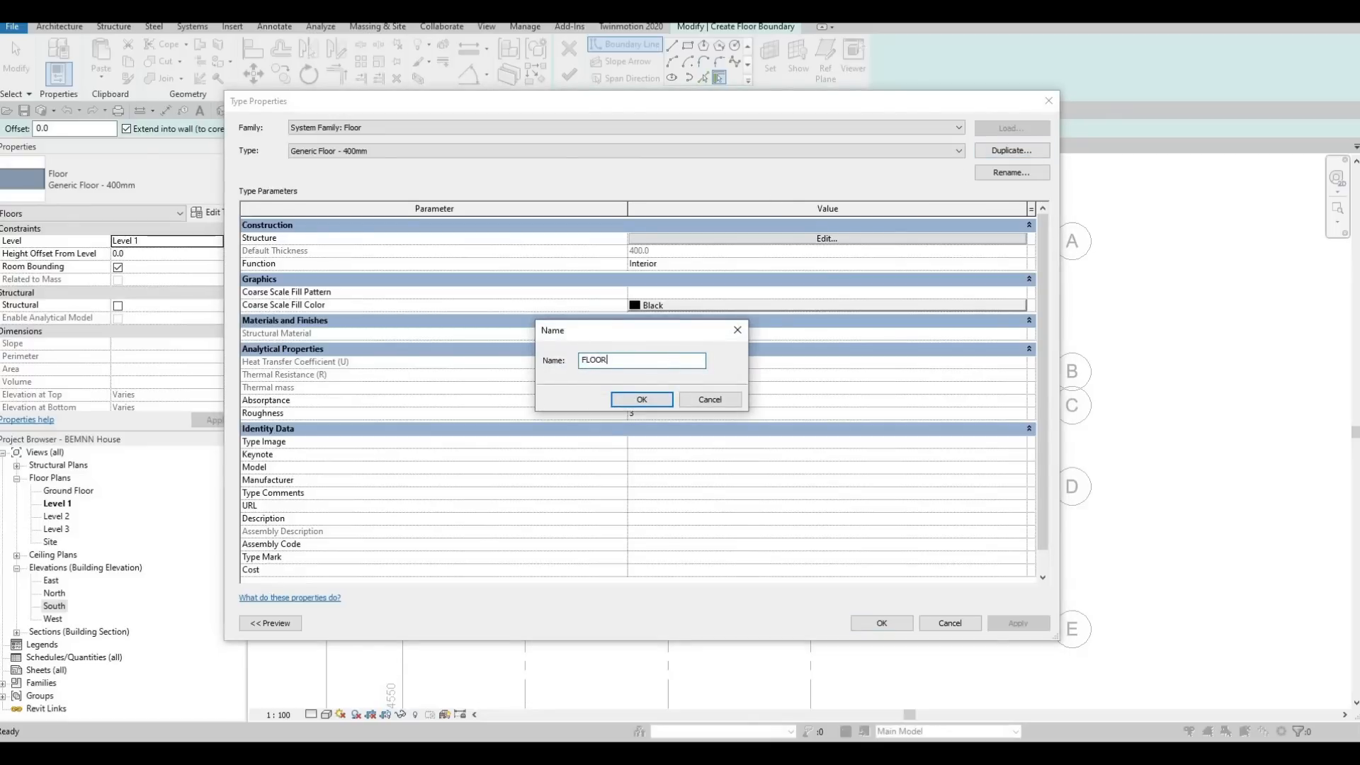
text( 1)
click(641, 399)
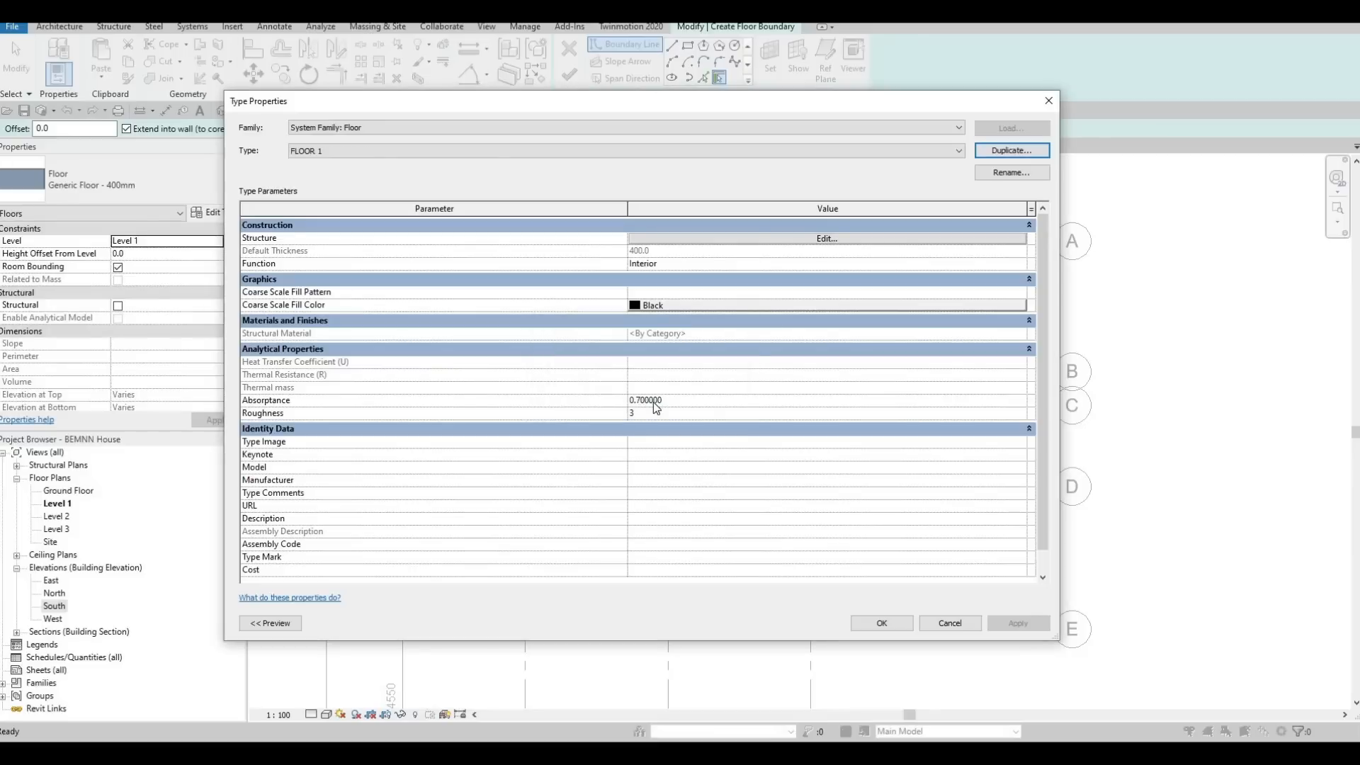
- Set the thickness of FLOOR 1's Structure [1] layer to 200 in its assembly
click(825, 242)
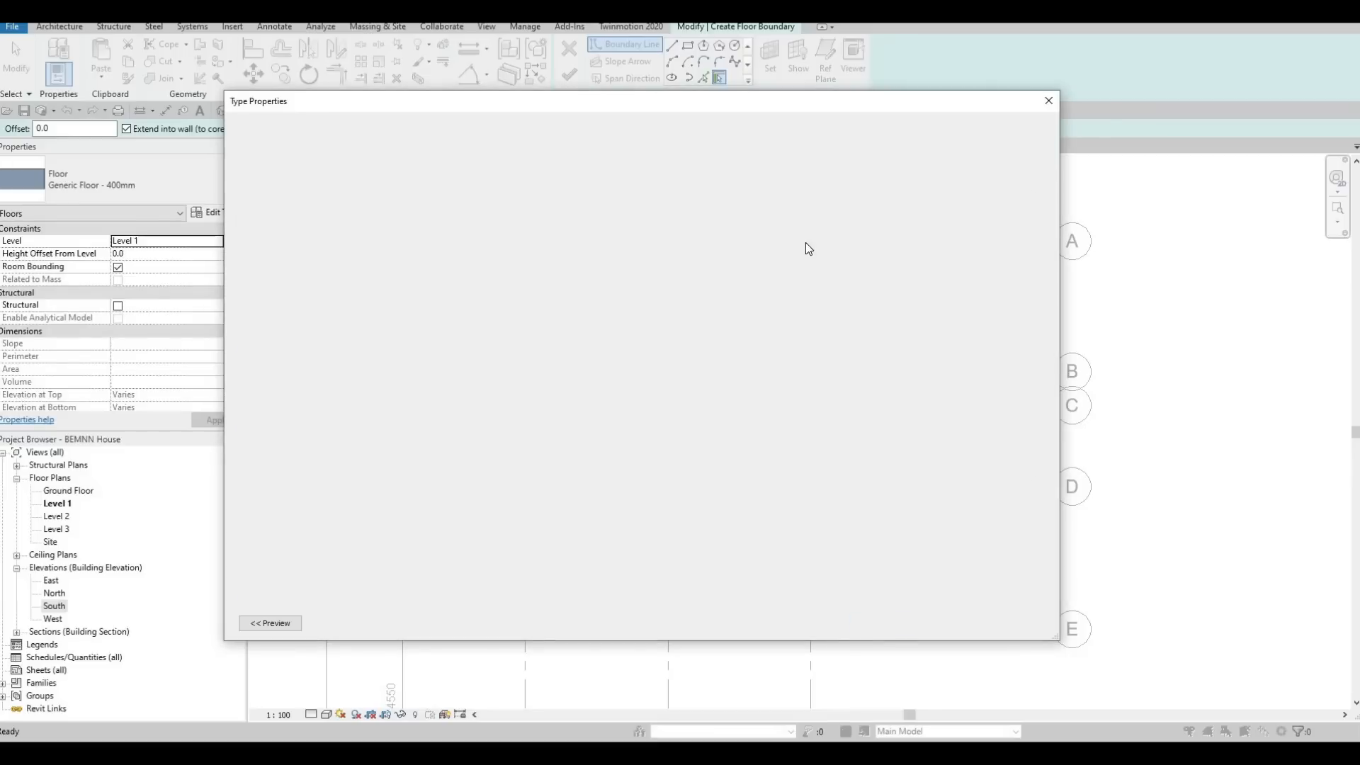
click(707, 238)
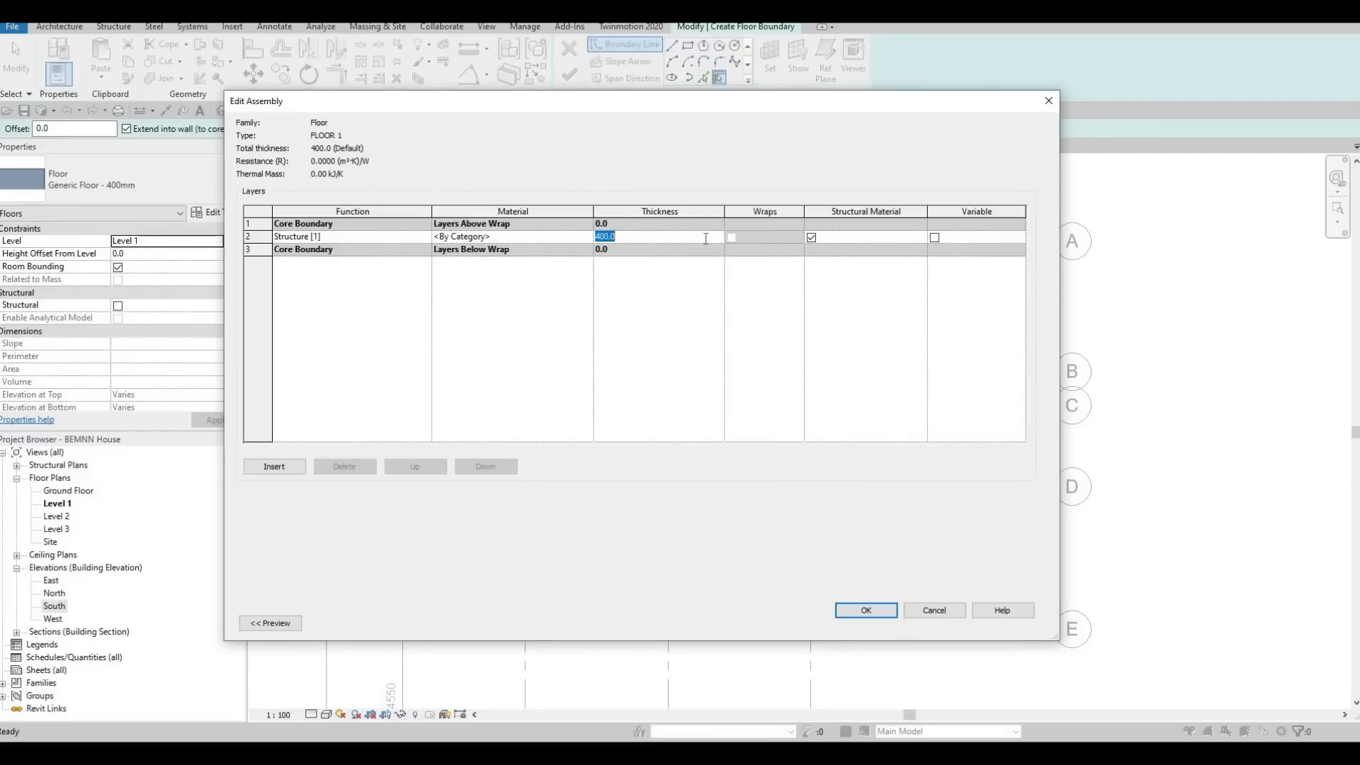
text(200)
- Browse the materials for the floor's structure layer and open the Stone category of the AEC Materials library
click(517, 236)
click(587, 236)
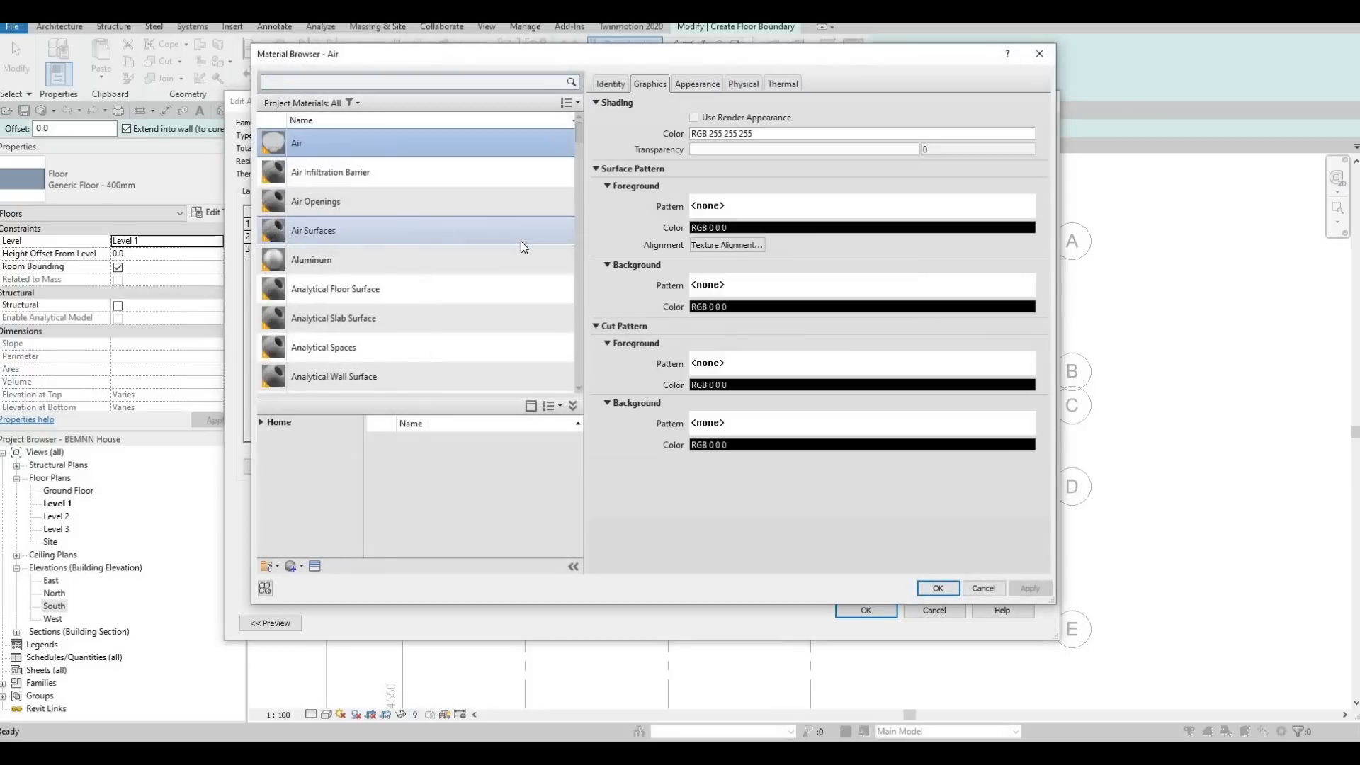
scroll(388, 226, down, 4)
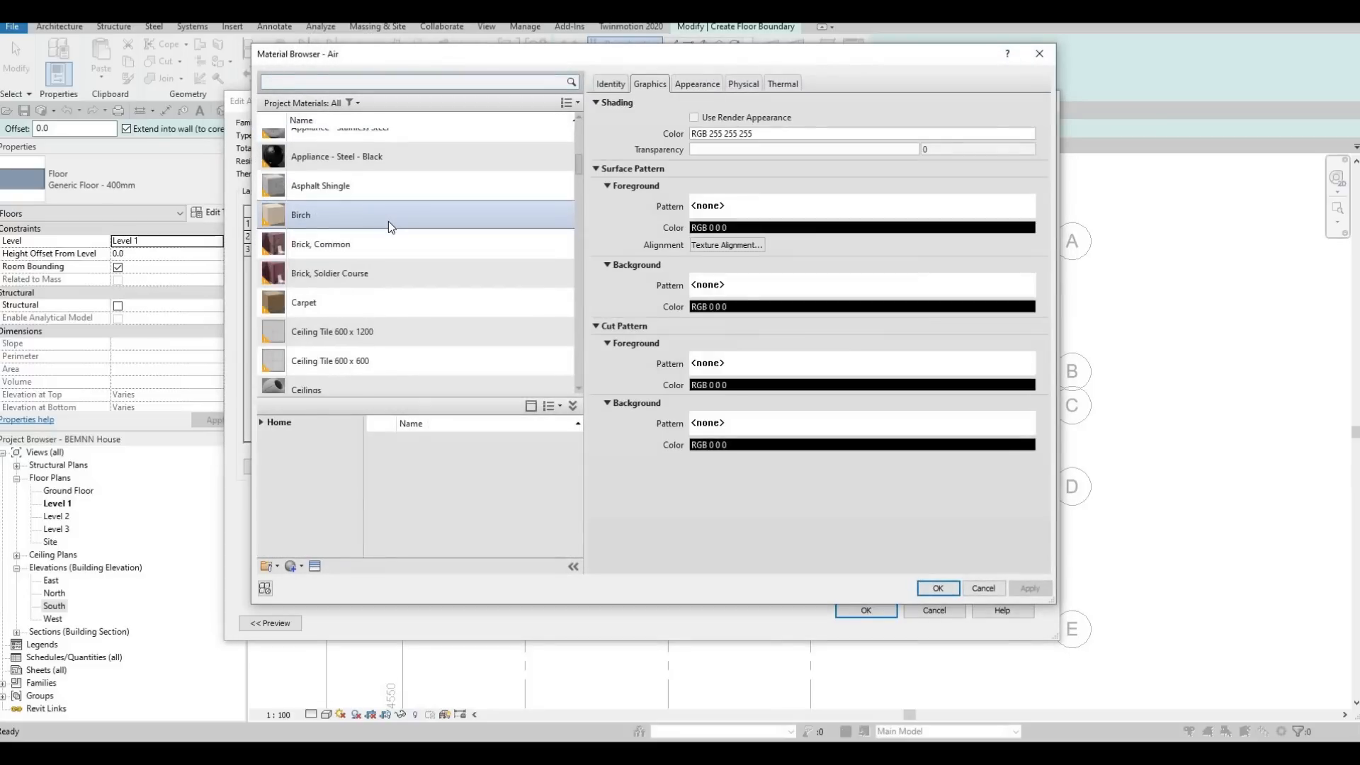
scroll(388, 222, down, 10)
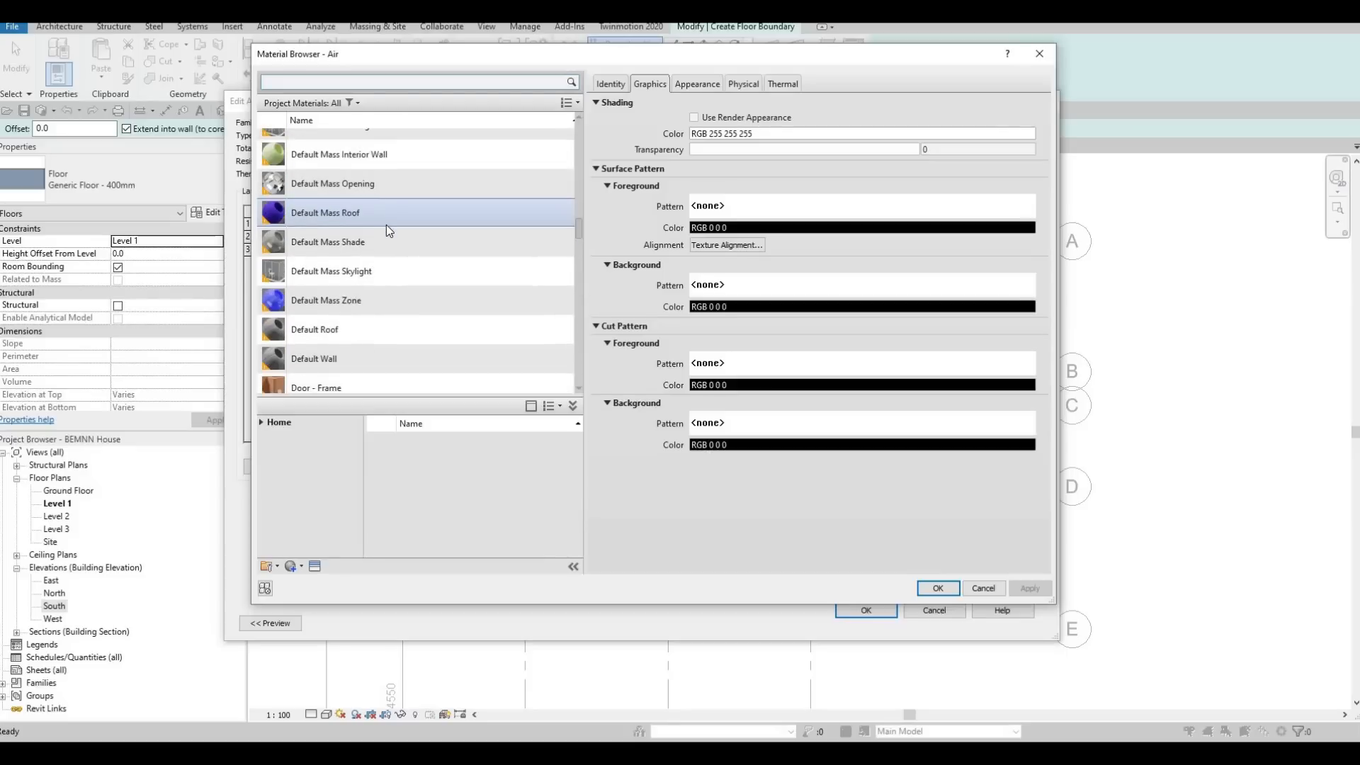
scroll(387, 226, down, 12)
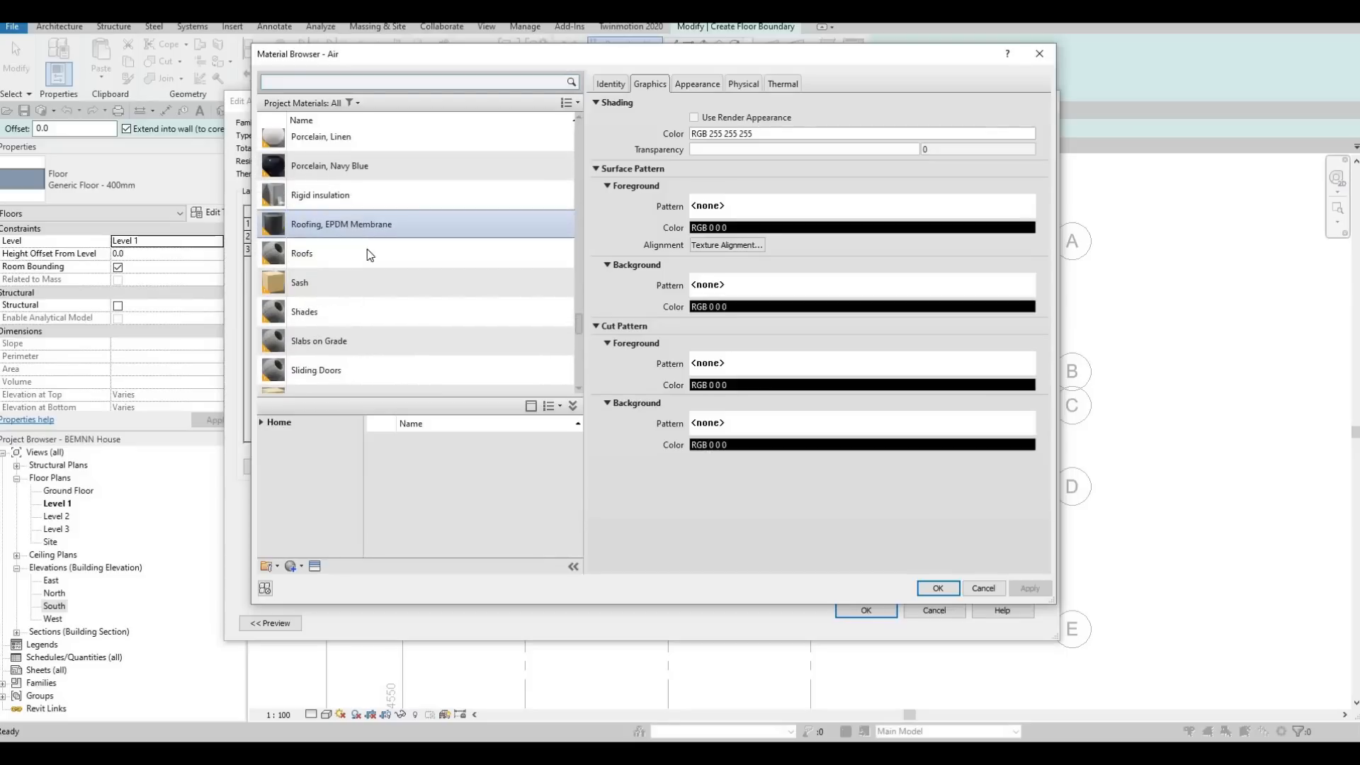
scroll(369, 254, down, 4)
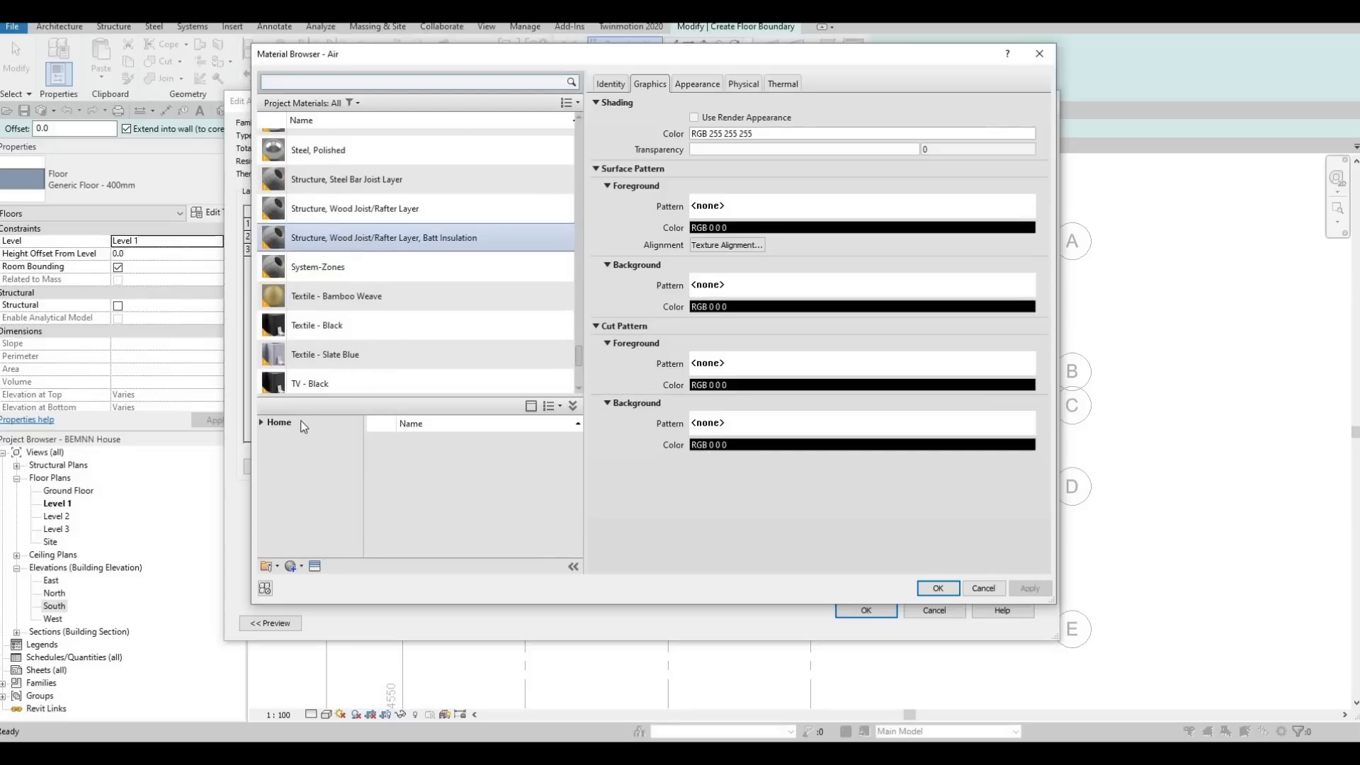
click(261, 423)
click(262, 449)
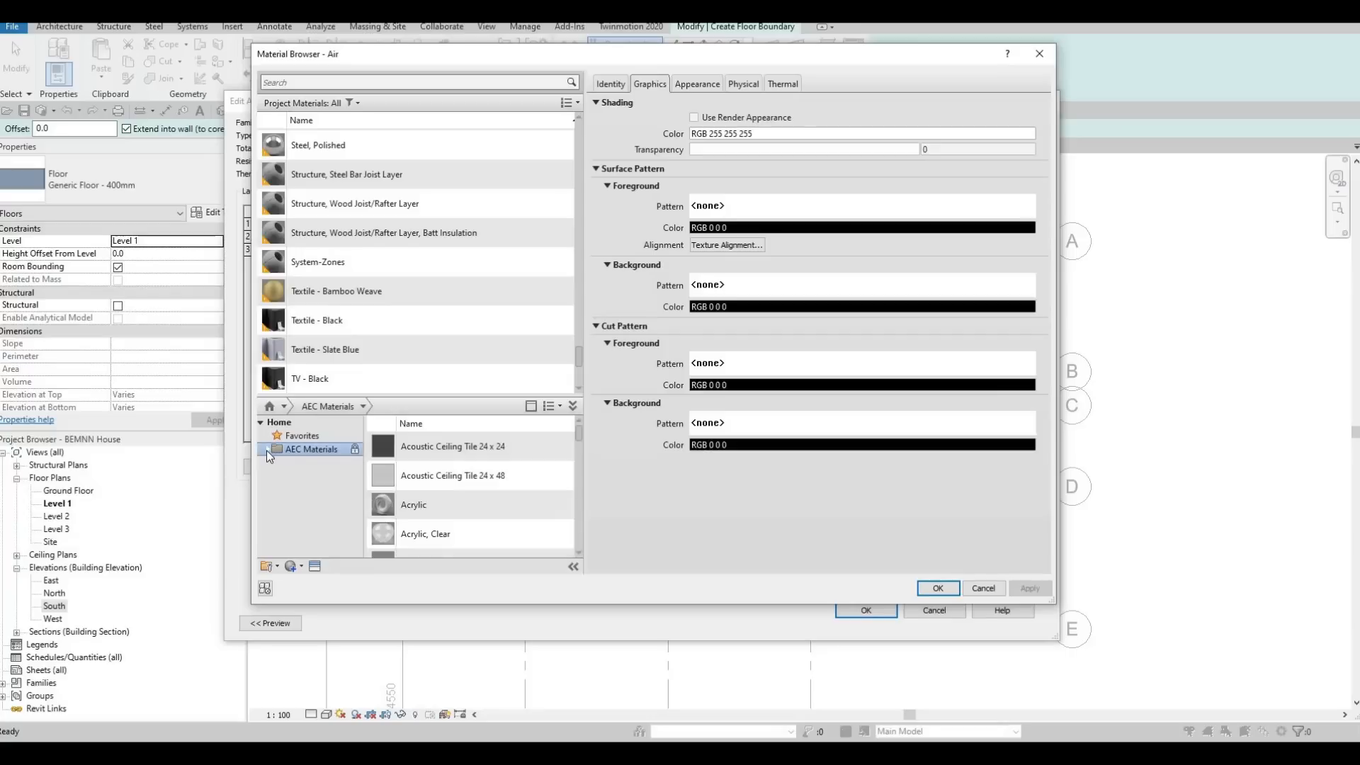
click(267, 450)
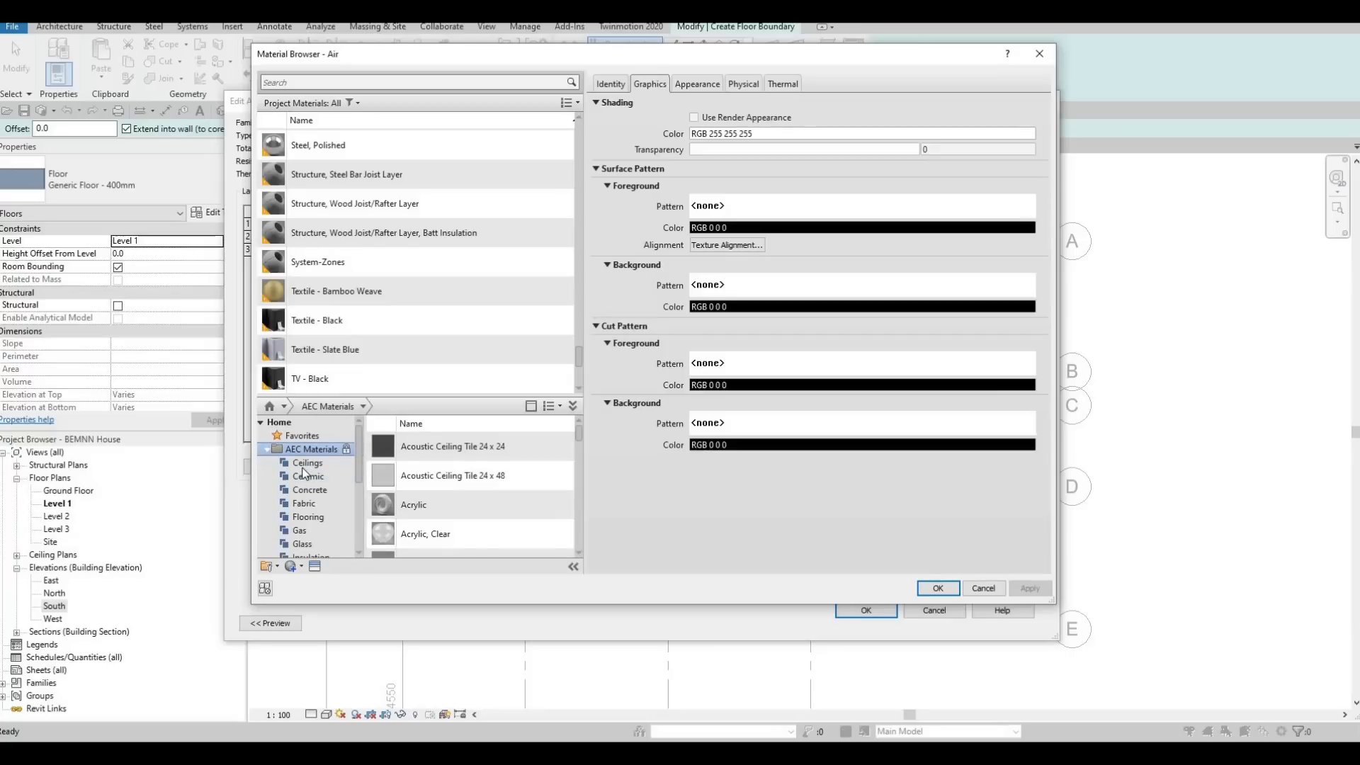
scroll(308, 479, down, 3)
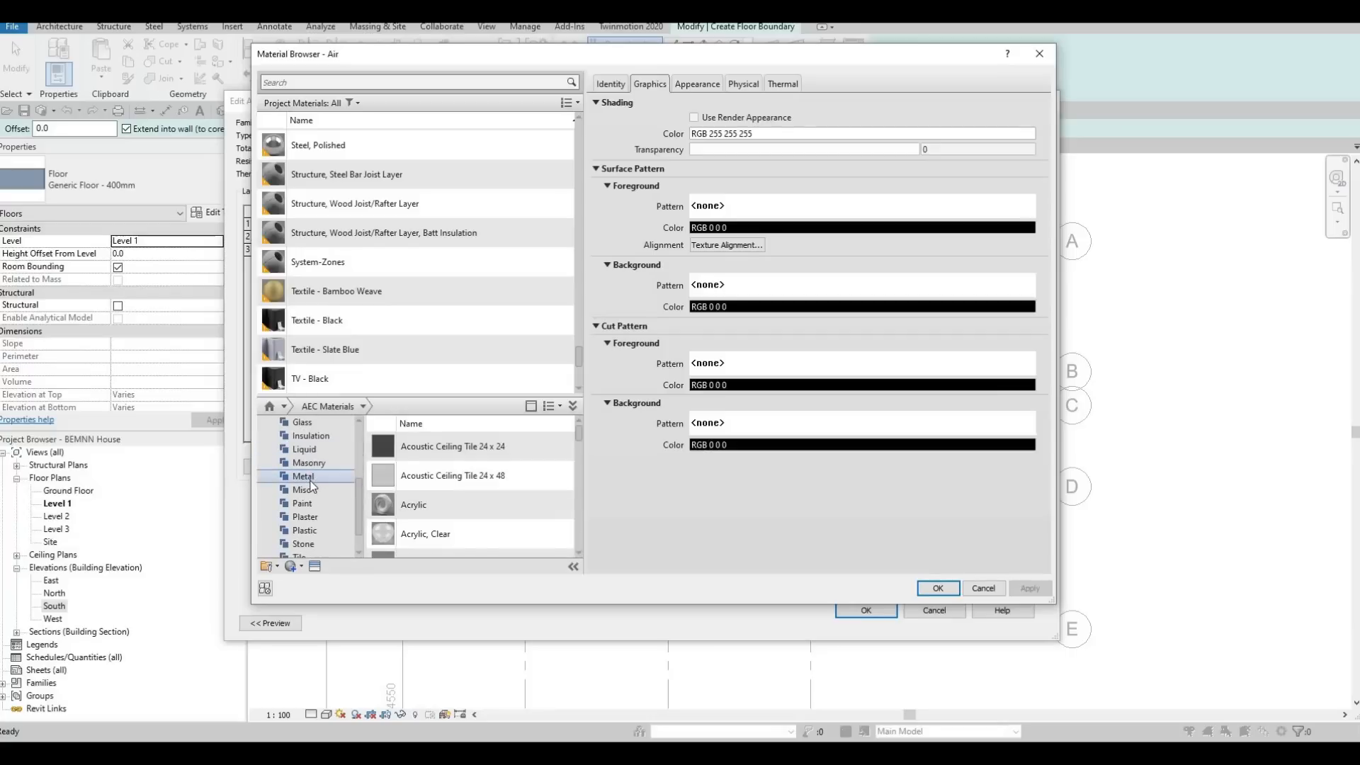
click(304, 543)
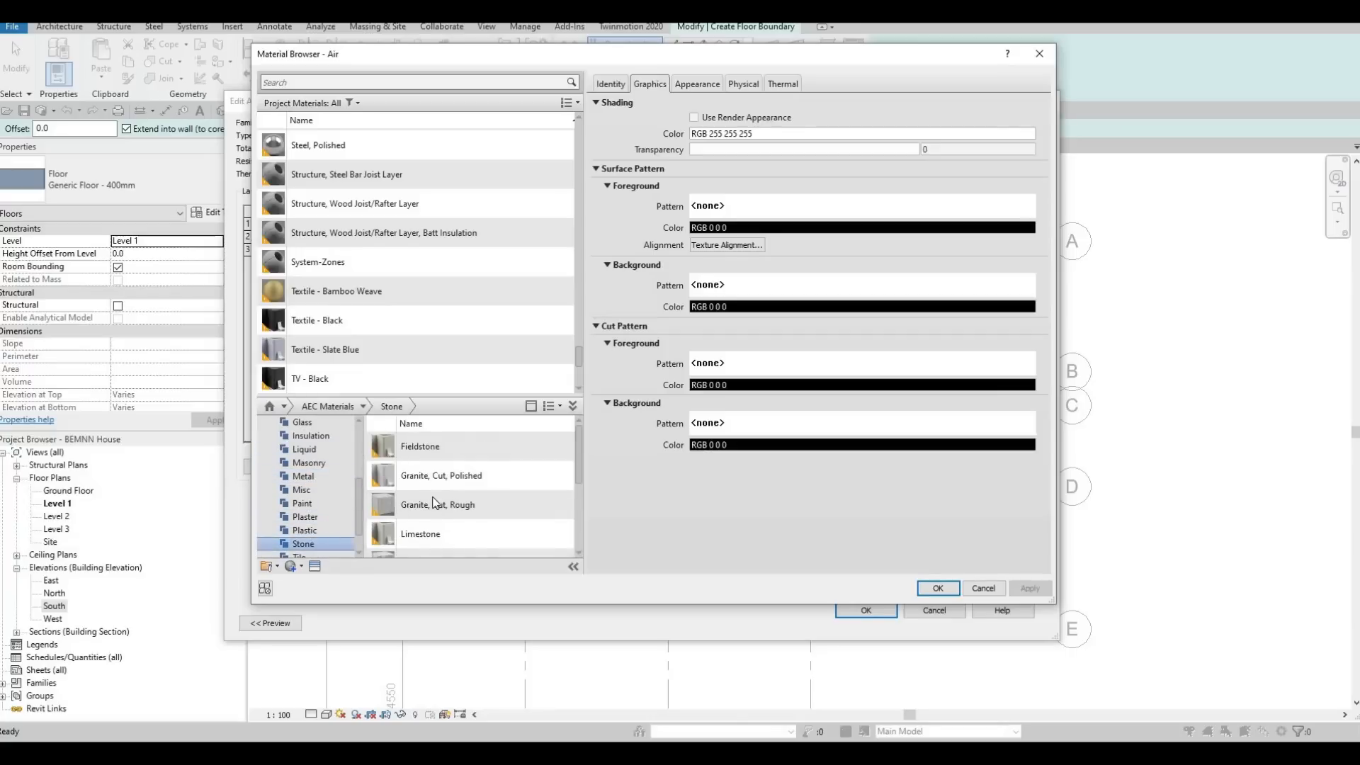
- Add Granite, Cut, Polished to the project, assign it to the structure layer and accept the FLOOR 1 type settings
mouse_move(559, 479)
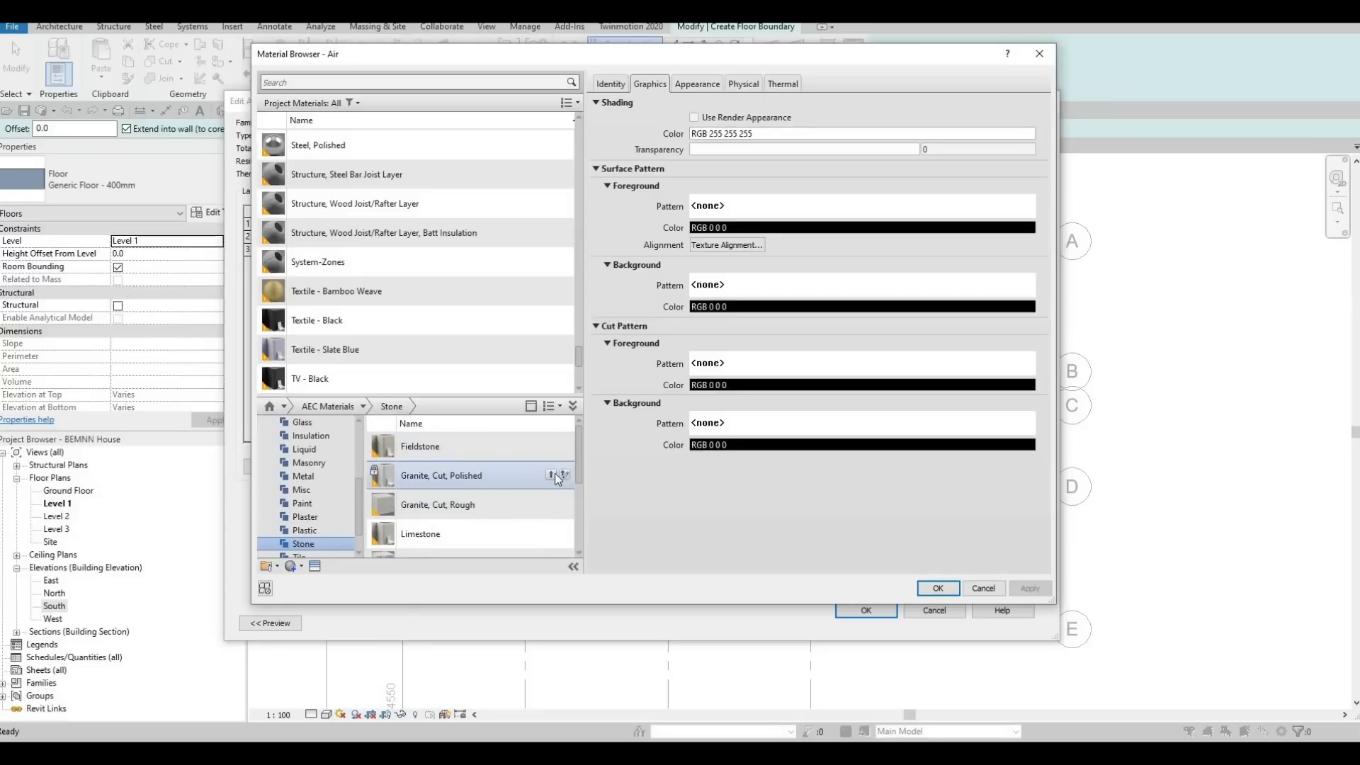
click(550, 474)
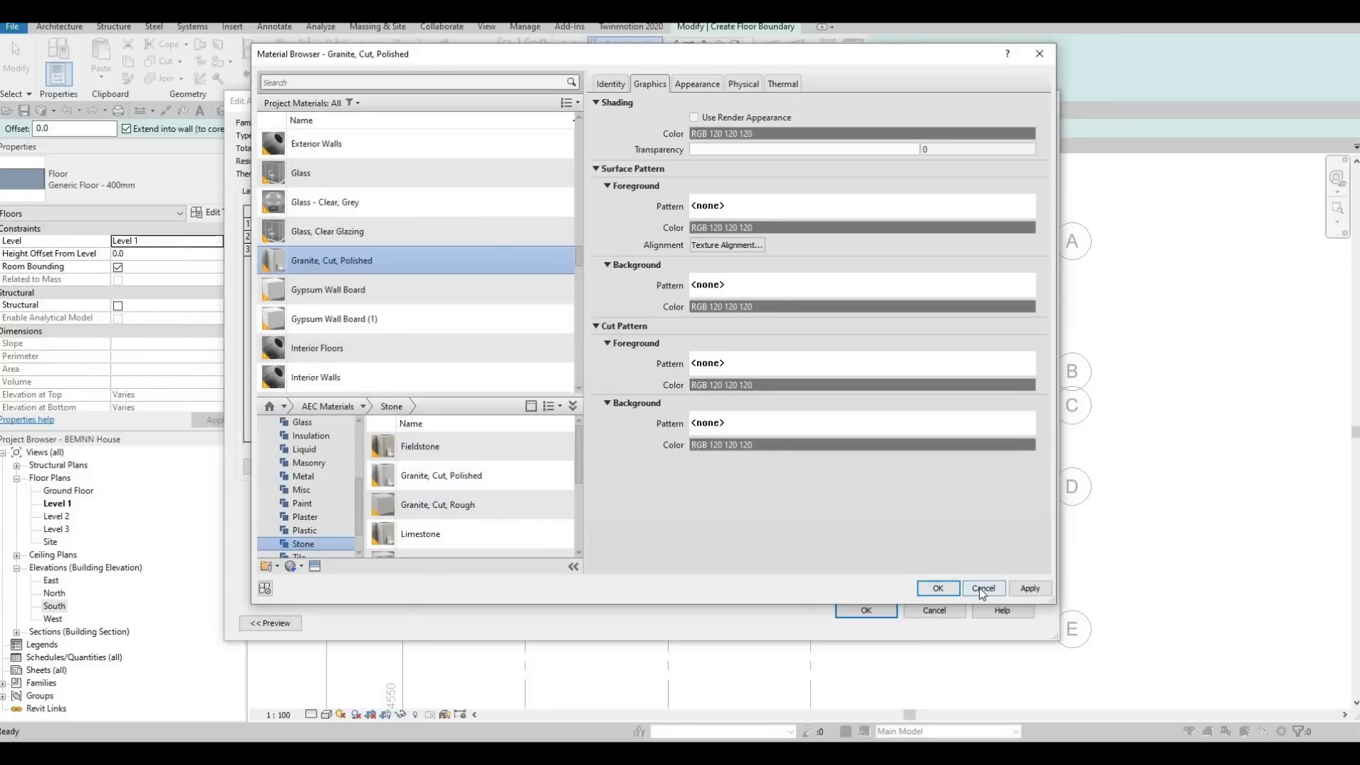
click(1030, 588)
click(937, 588)
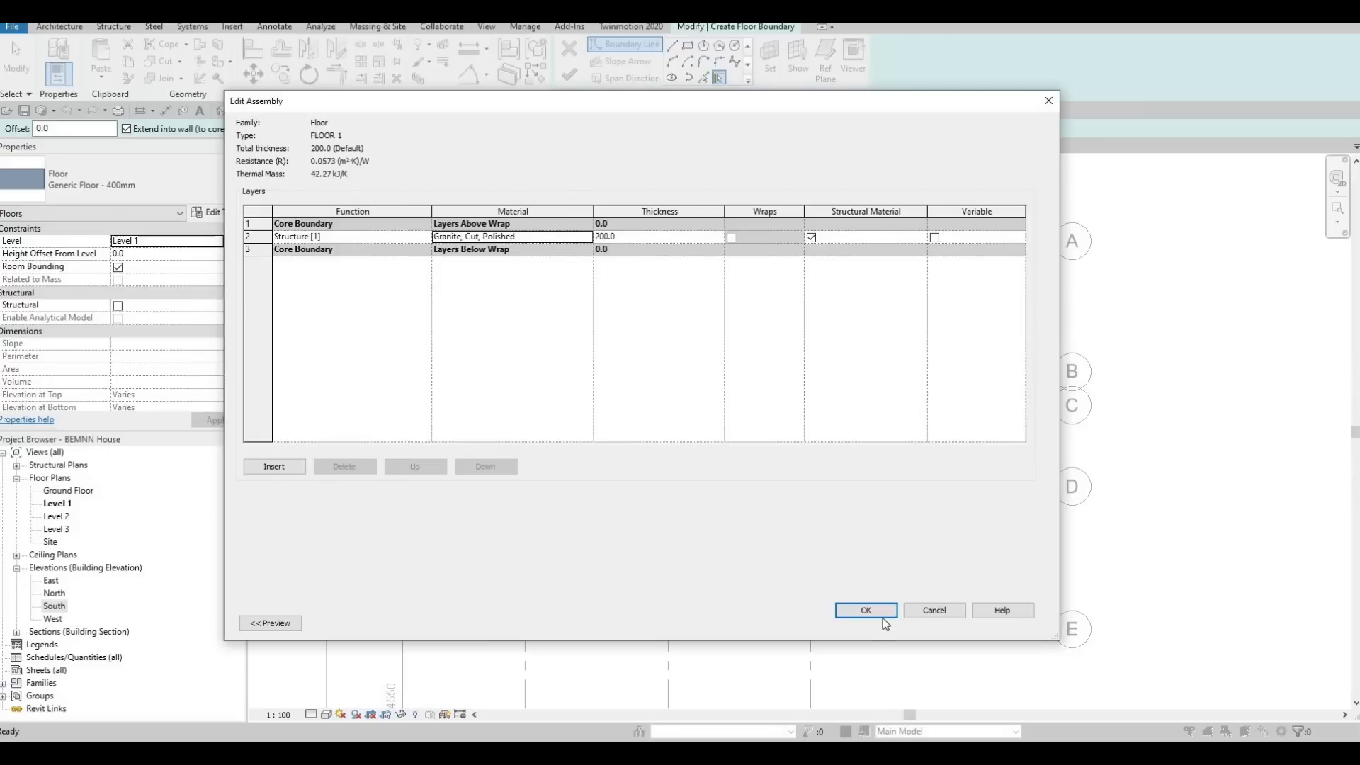
click(865, 610)
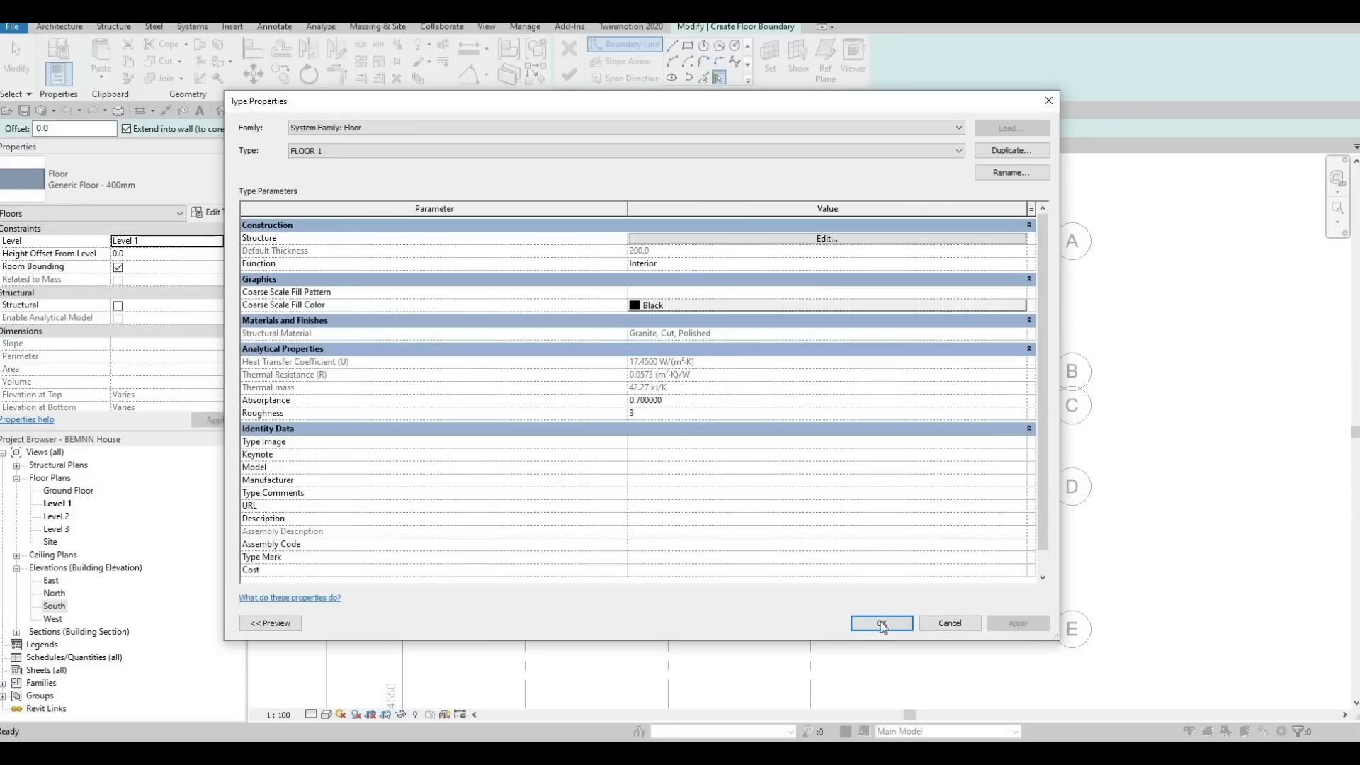
click(882, 623)
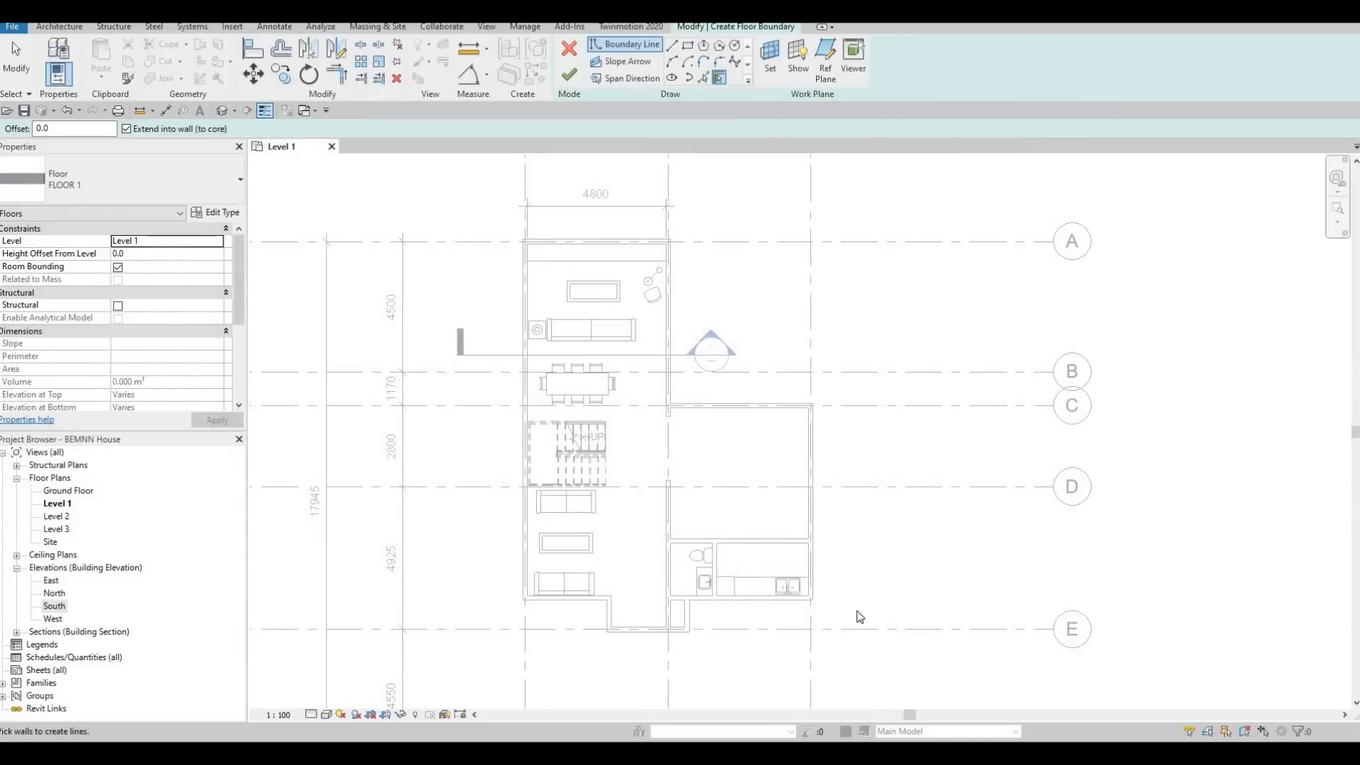
- Use Pick Lines to add floor boundary lines along the inner faces of the living room's north, west and east walls
click(704, 77)
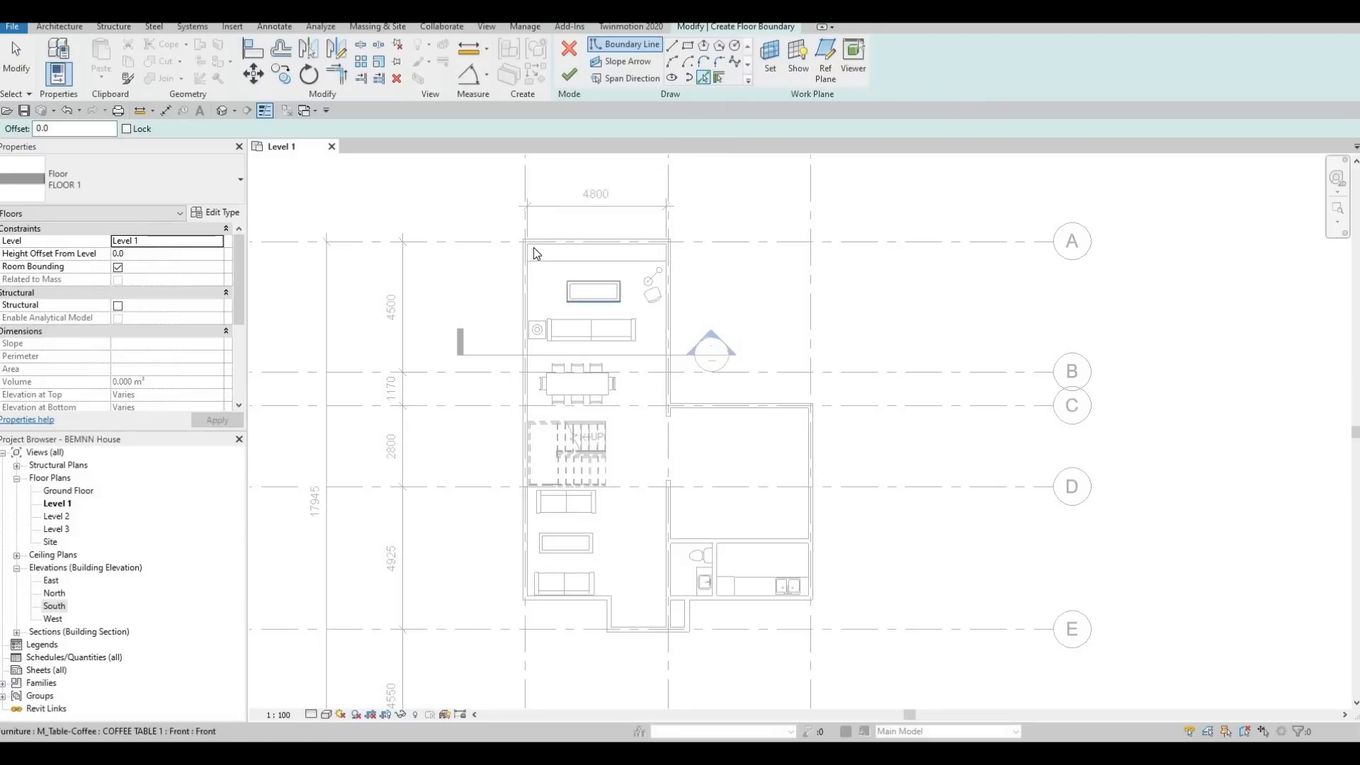
scroll(533, 248, up, 5)
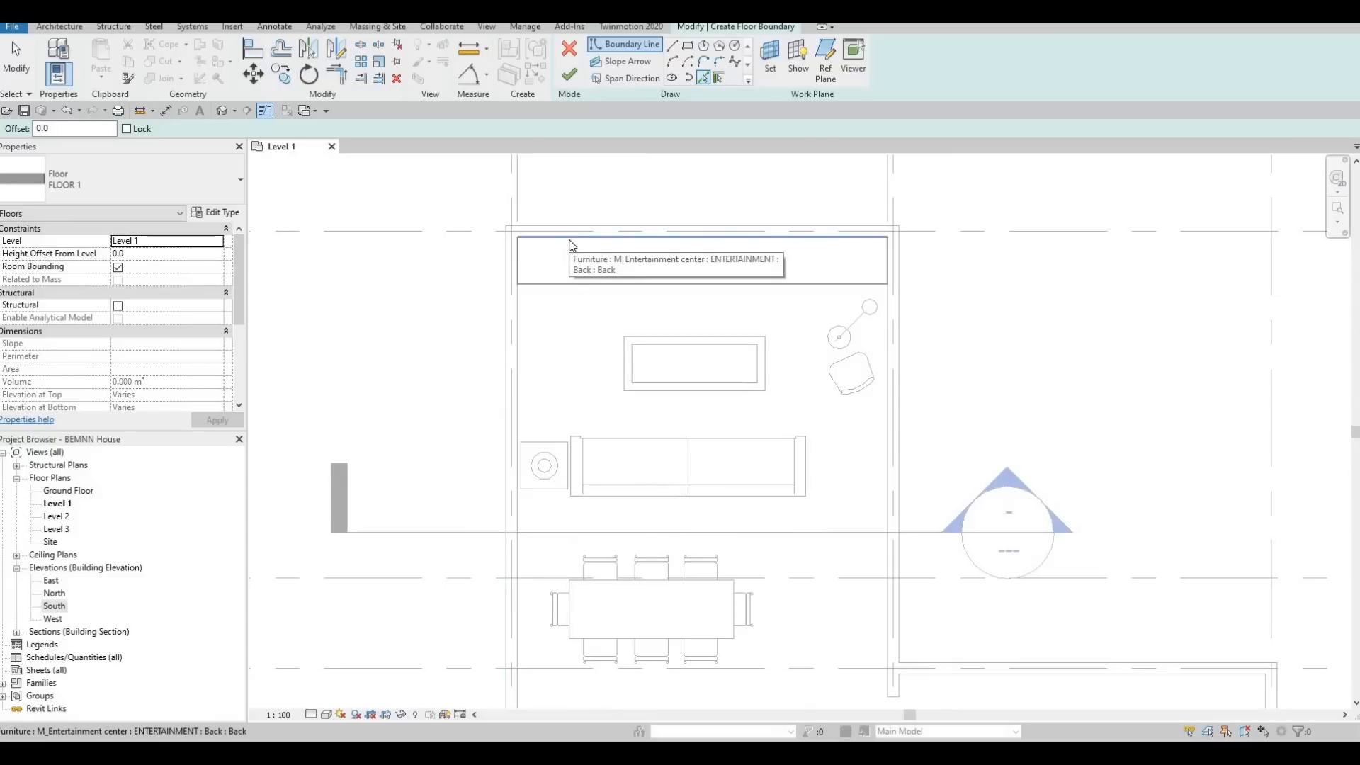
click(543, 286)
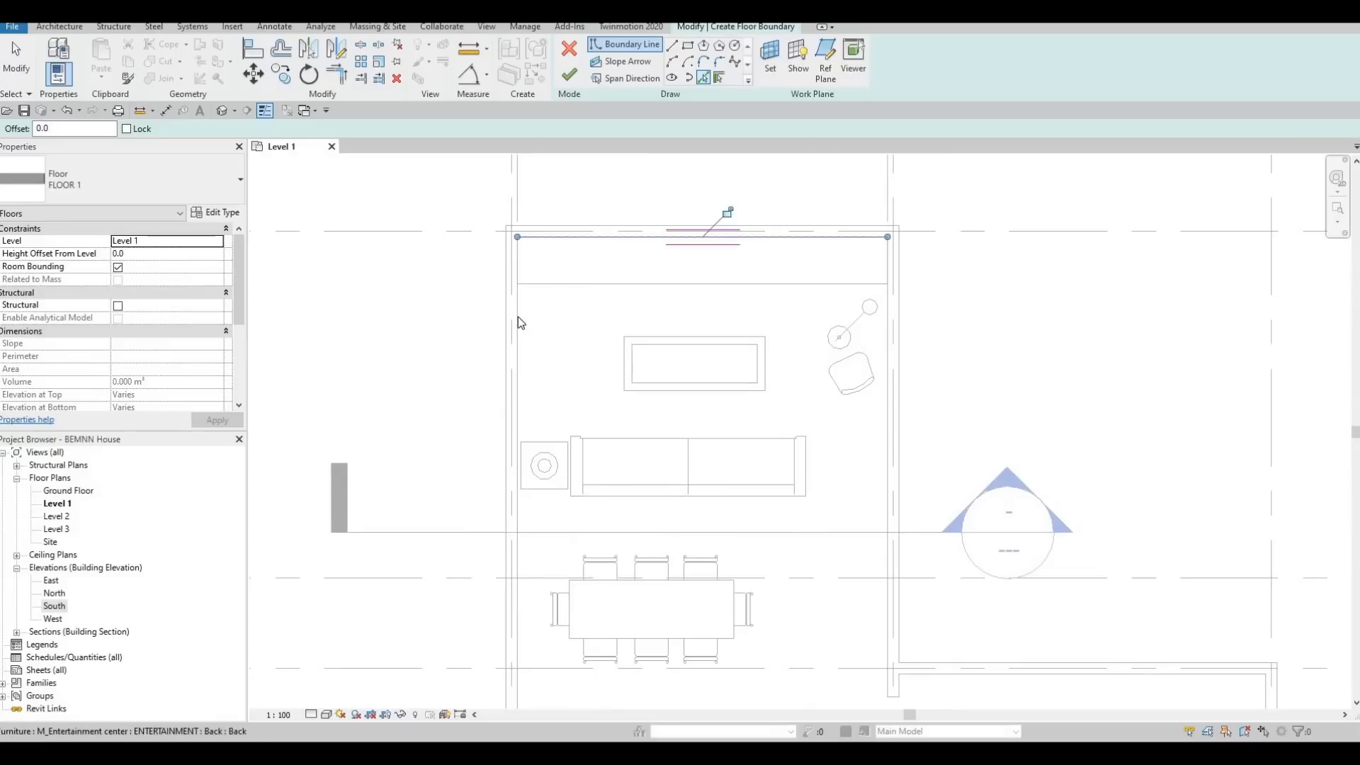
click(517, 317)
click(889, 375)
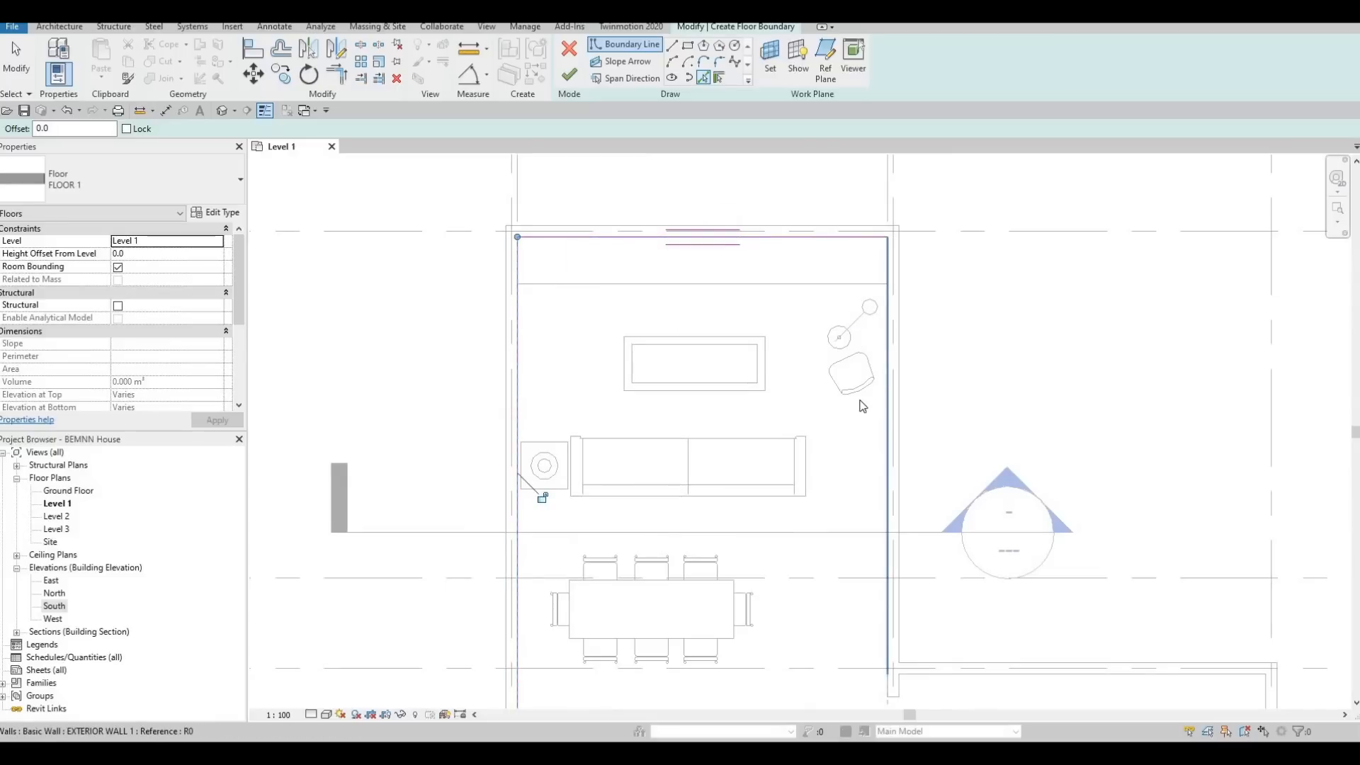
- Add floor boundary lines along the inner faces of the eastern room's north wall near grid C and its east wall
scroll(806, 394, down, 4)
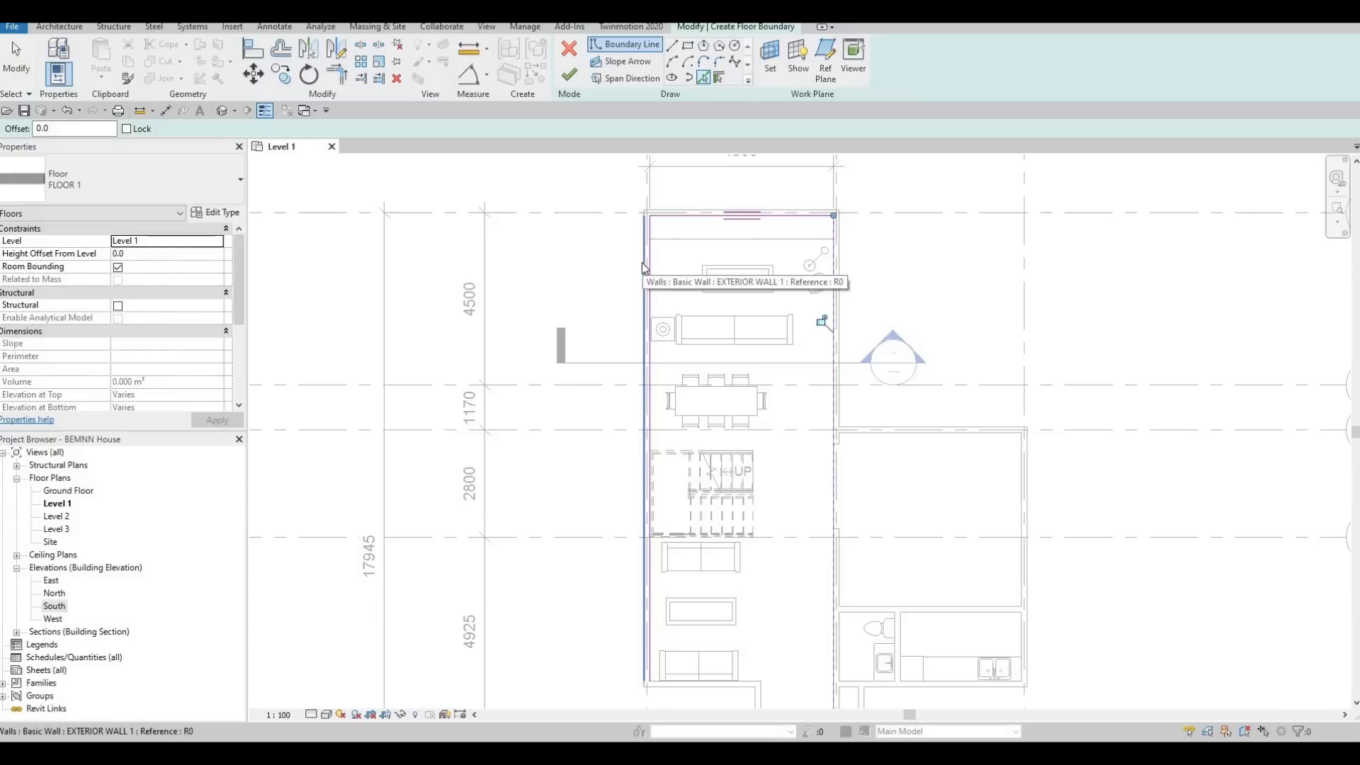
scroll(640, 218, up, 4)
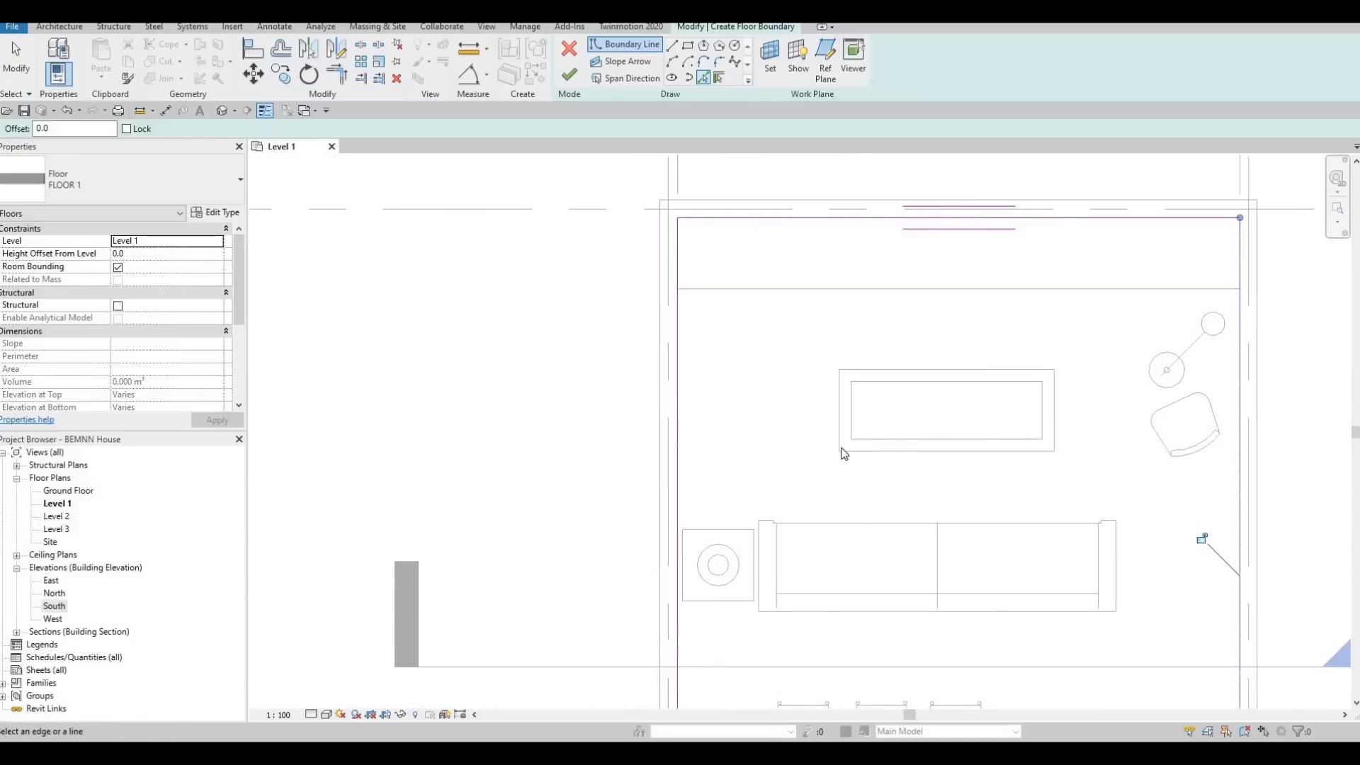
scroll(926, 455, down, 3)
middle_drag(978, 431, 801, 395)
scroll(800, 395, down, 2)
middle_drag(951, 460, 877, 358)
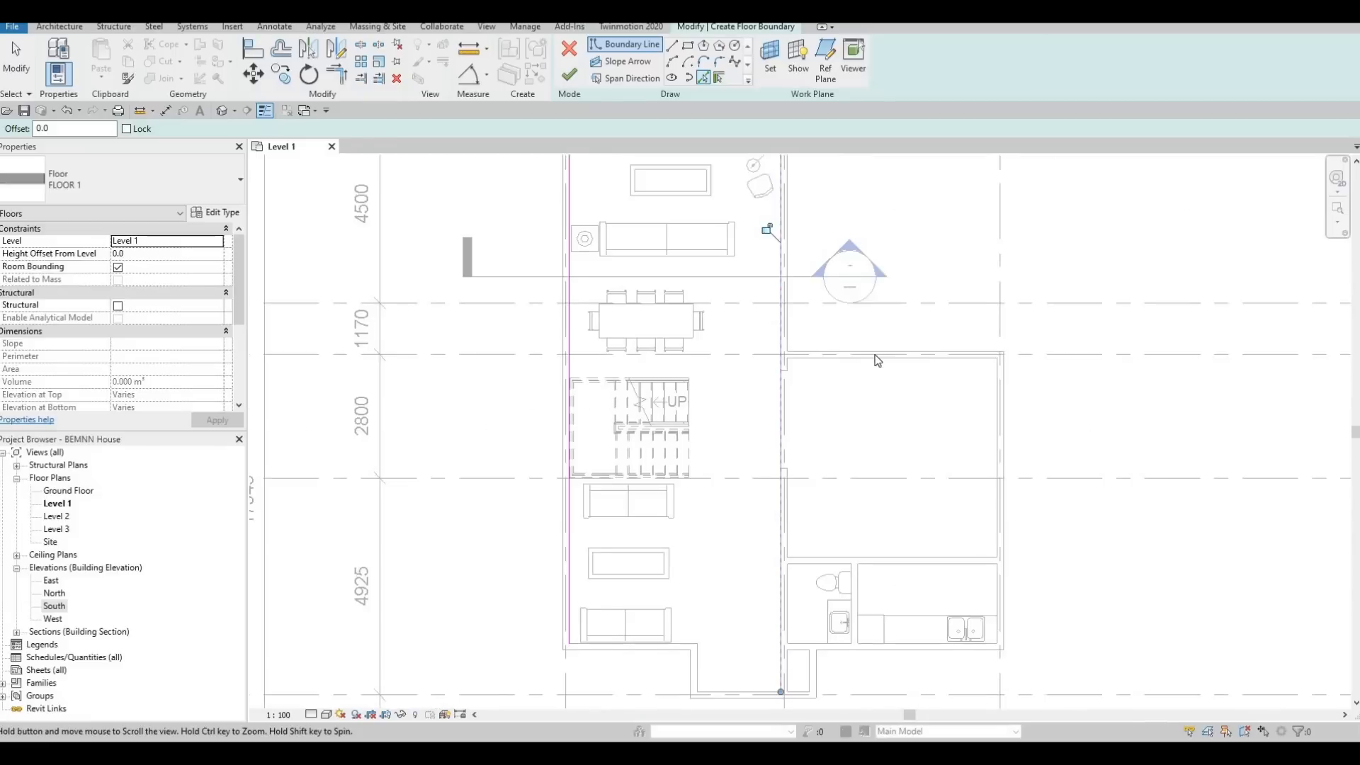
scroll(880, 359, up, 3)
click(854, 360)
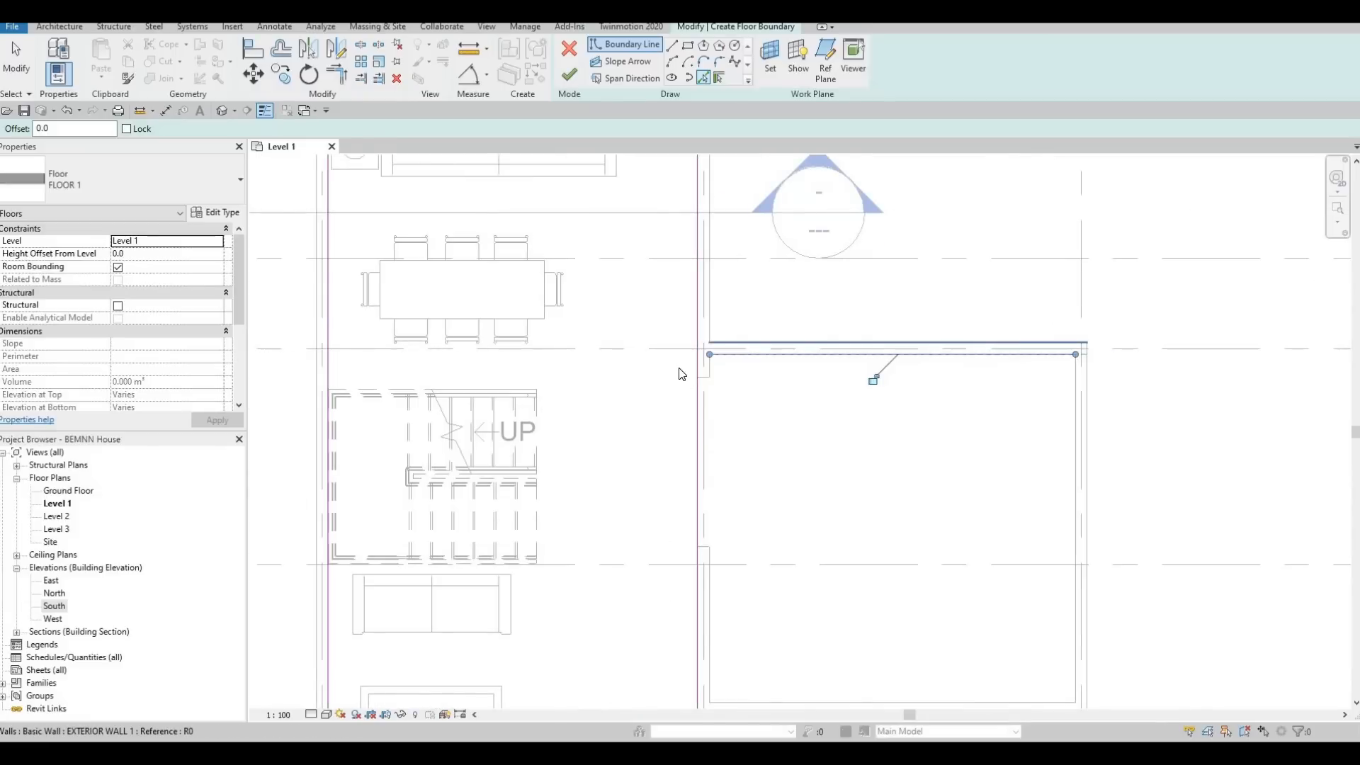
middle_drag(674, 404, 680, 367)
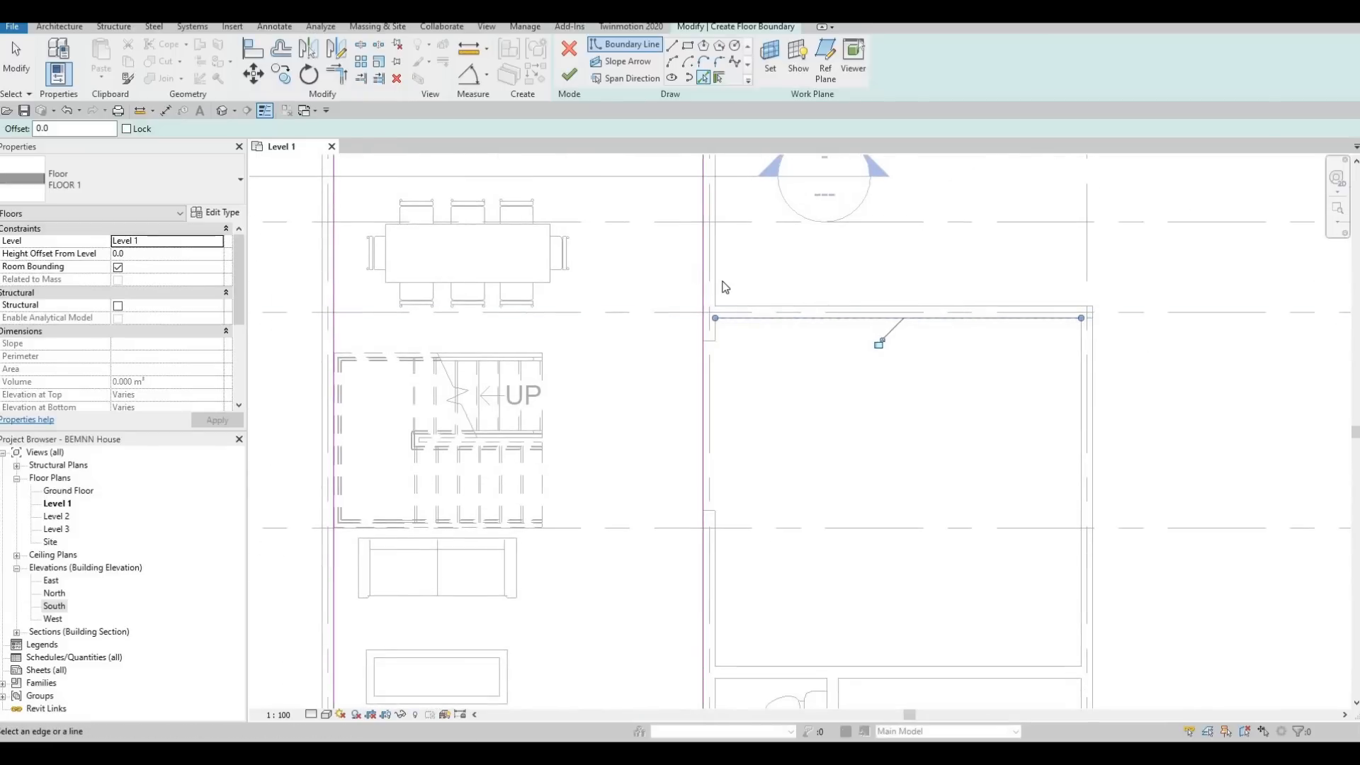
scroll(696, 275, up, 4)
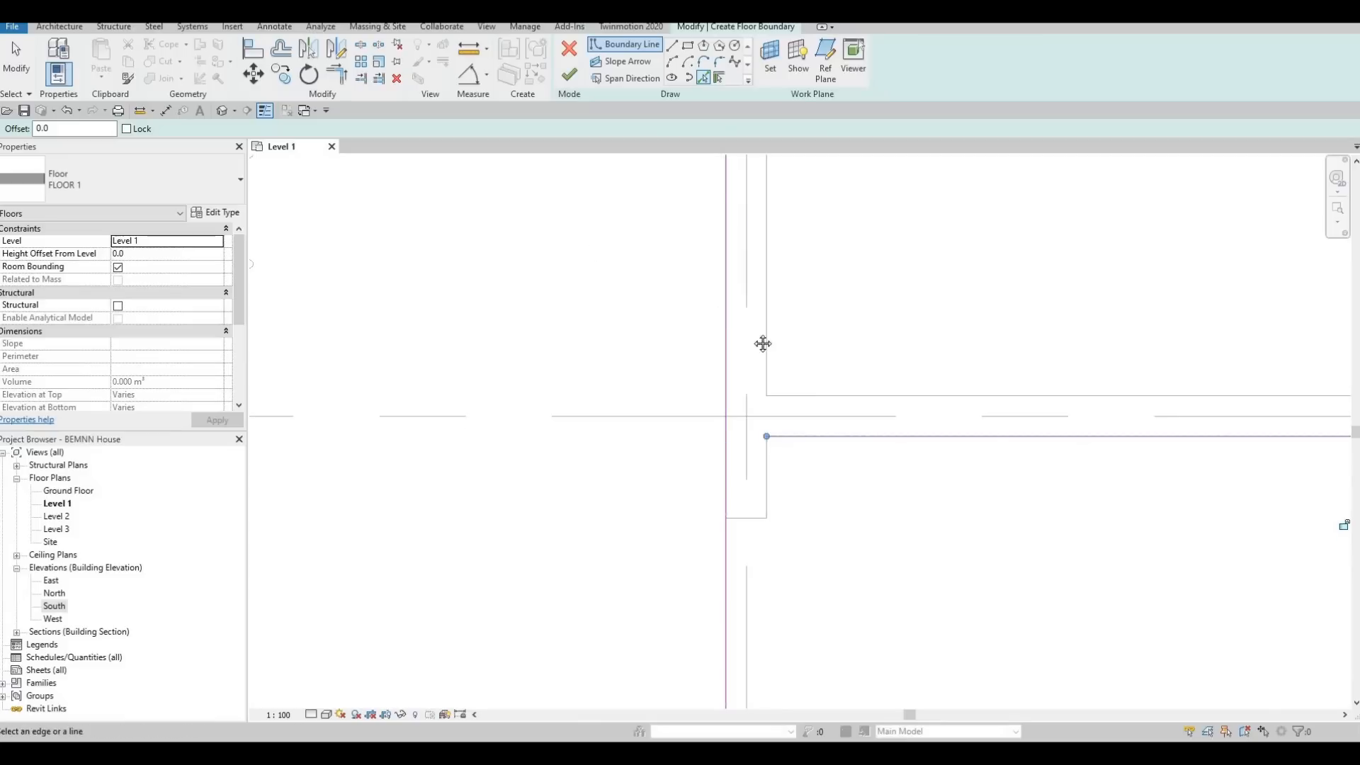
scroll(762, 343, down, 4)
scroll(685, 313, down, 2)
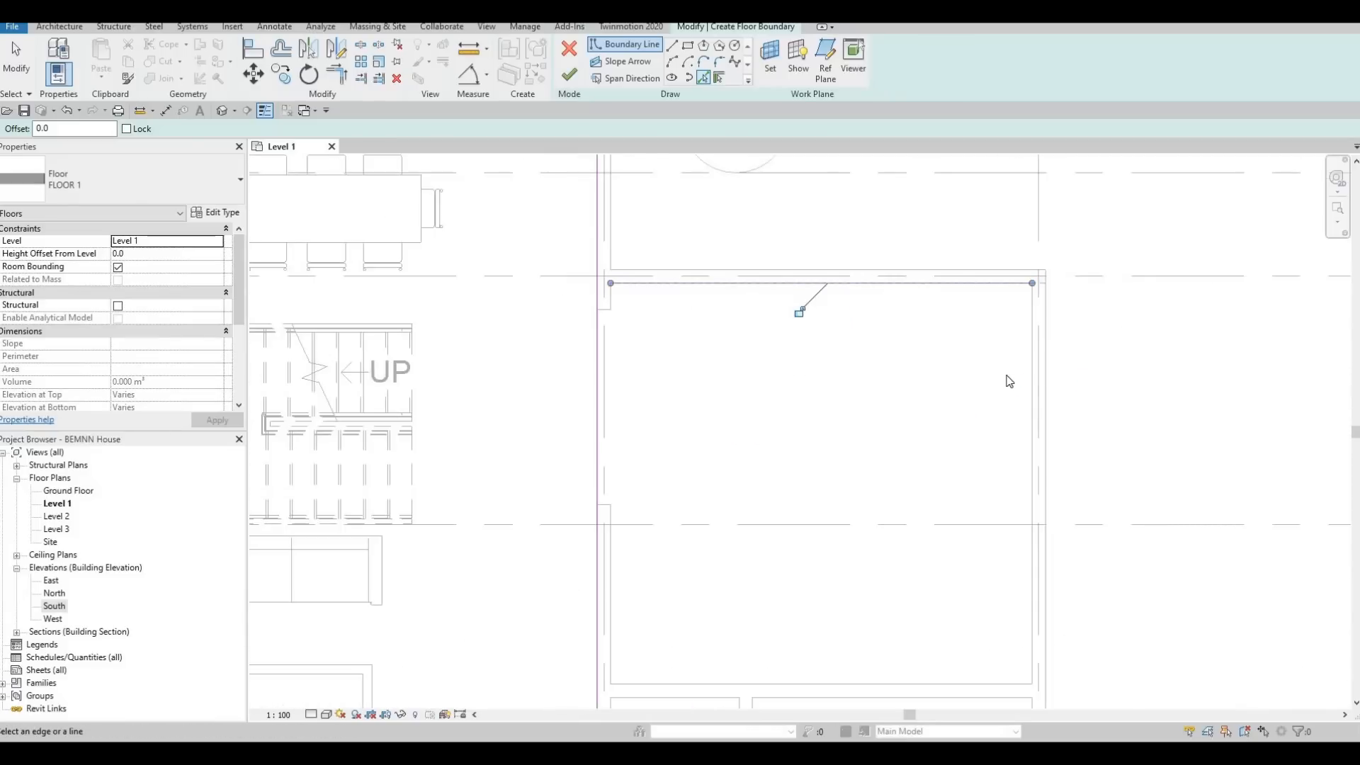
click(1032, 373)
- Add floor boundary lines along the inner faces of the kitchen's south wall, the southern entrance recess and the living room's south wall
middle_drag(935, 460, 924, 237)
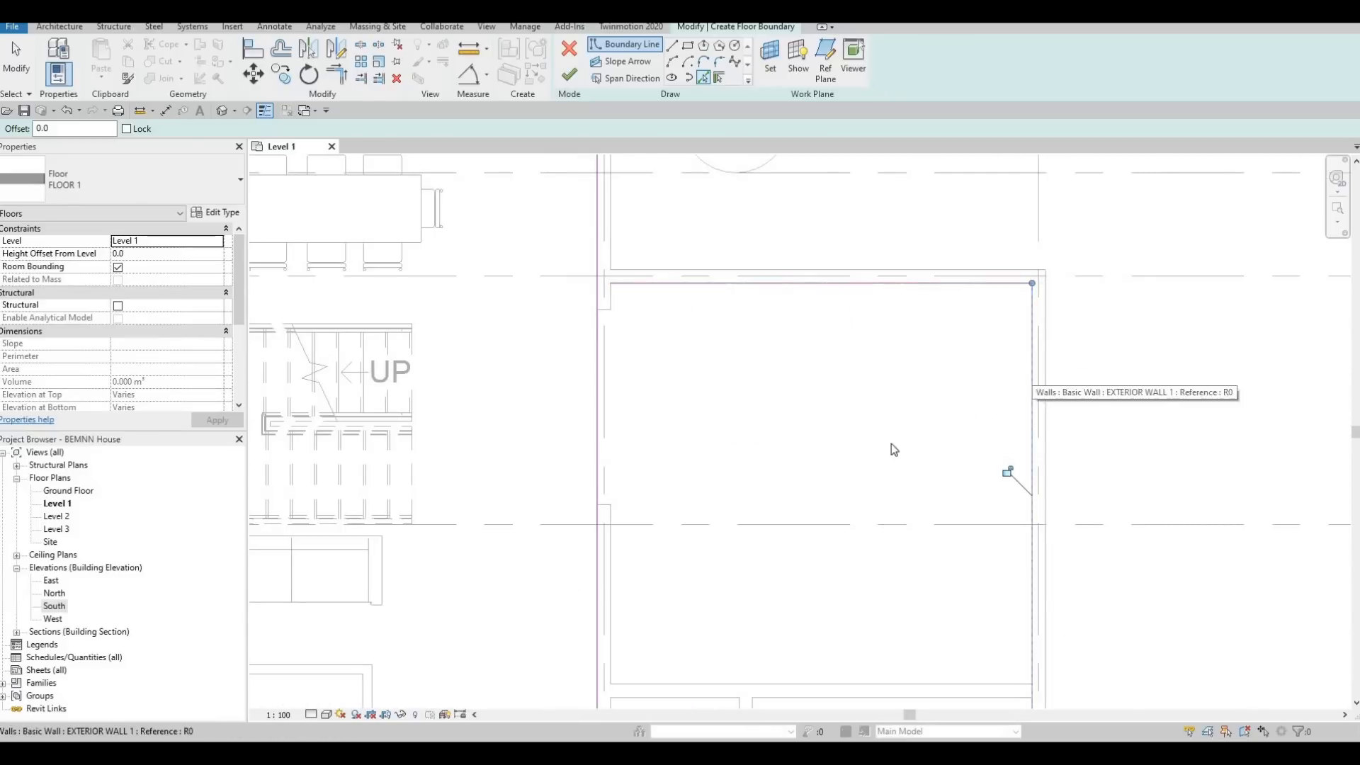
scroll(891, 443, down, 1)
middle_drag(884, 600, 903, 470)
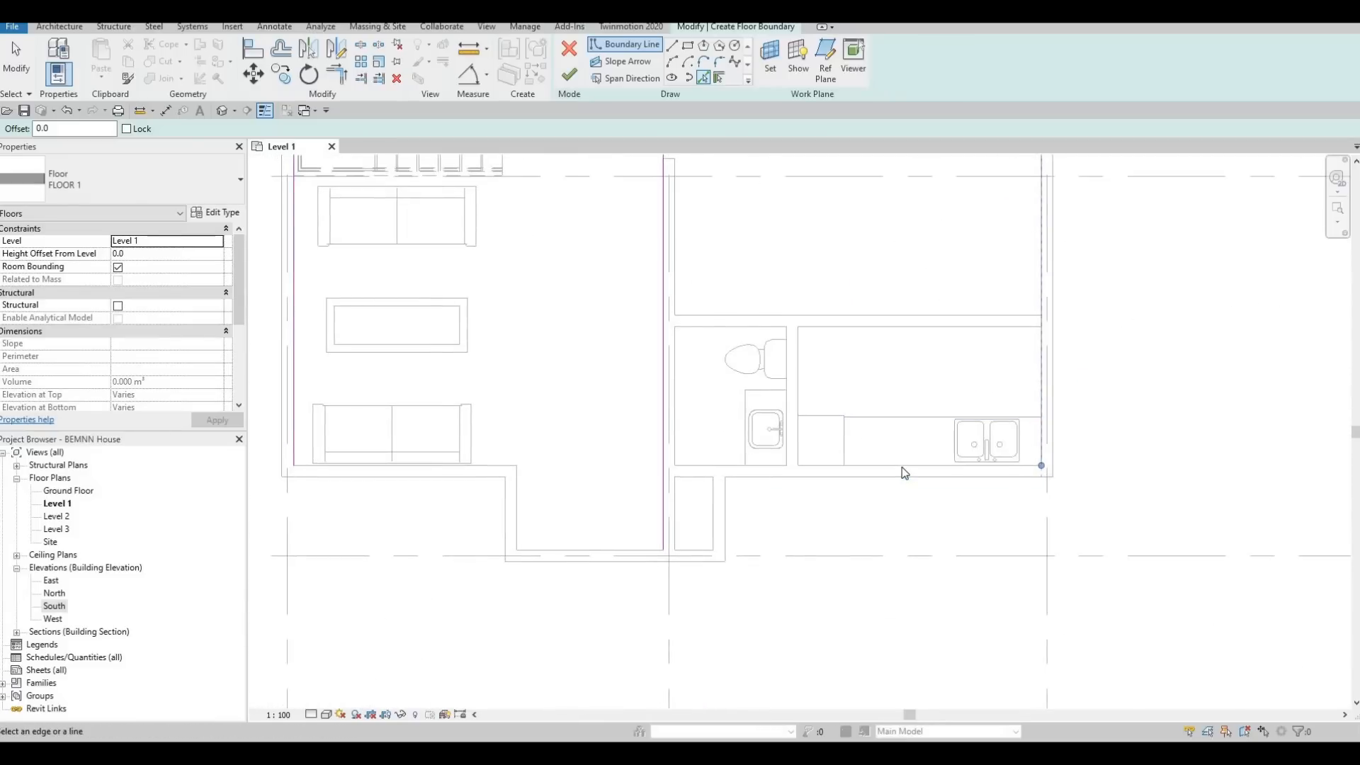
click(719, 517)
click(565, 550)
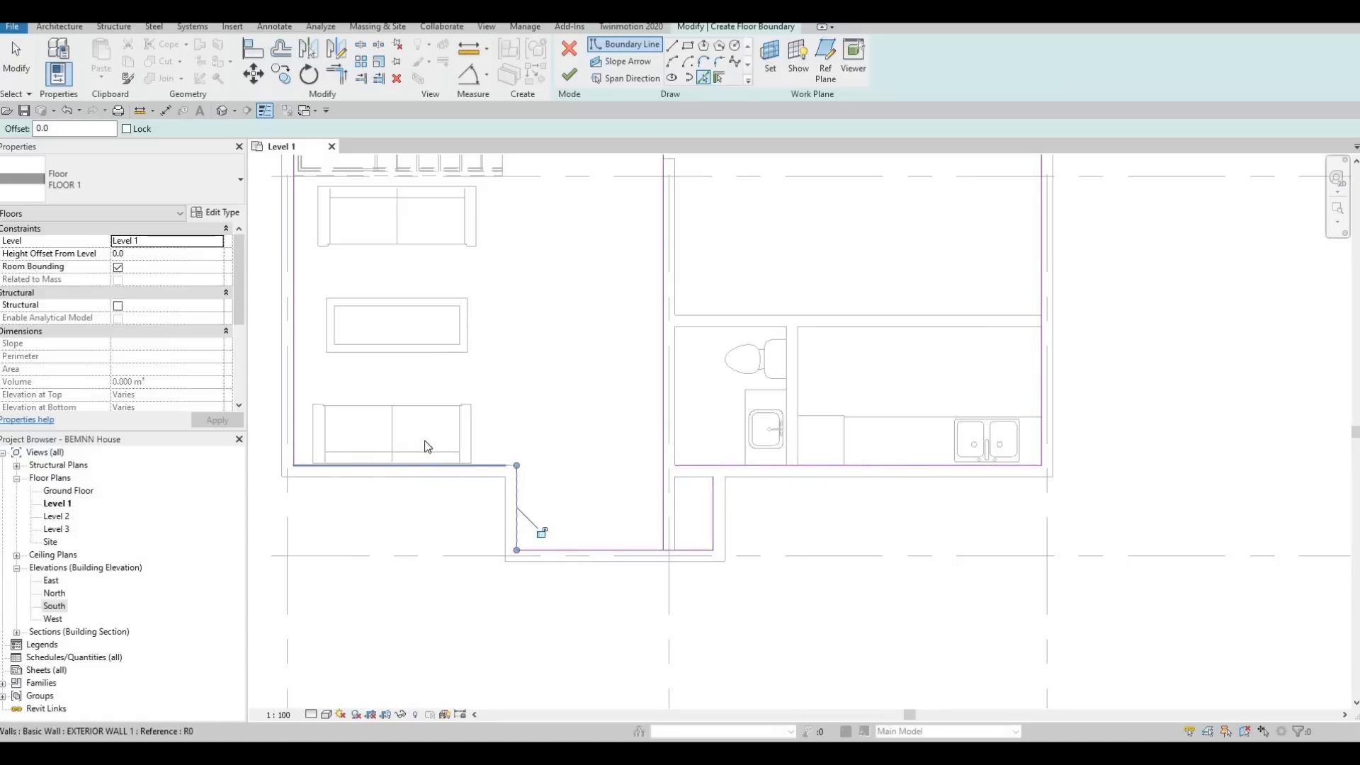
click(499, 466)
middle_drag(529, 648, 592, 678)
scroll(503, 304, down, 2)
middle_drag(502, 304, 571, 614)
scroll(571, 614, down, 1)
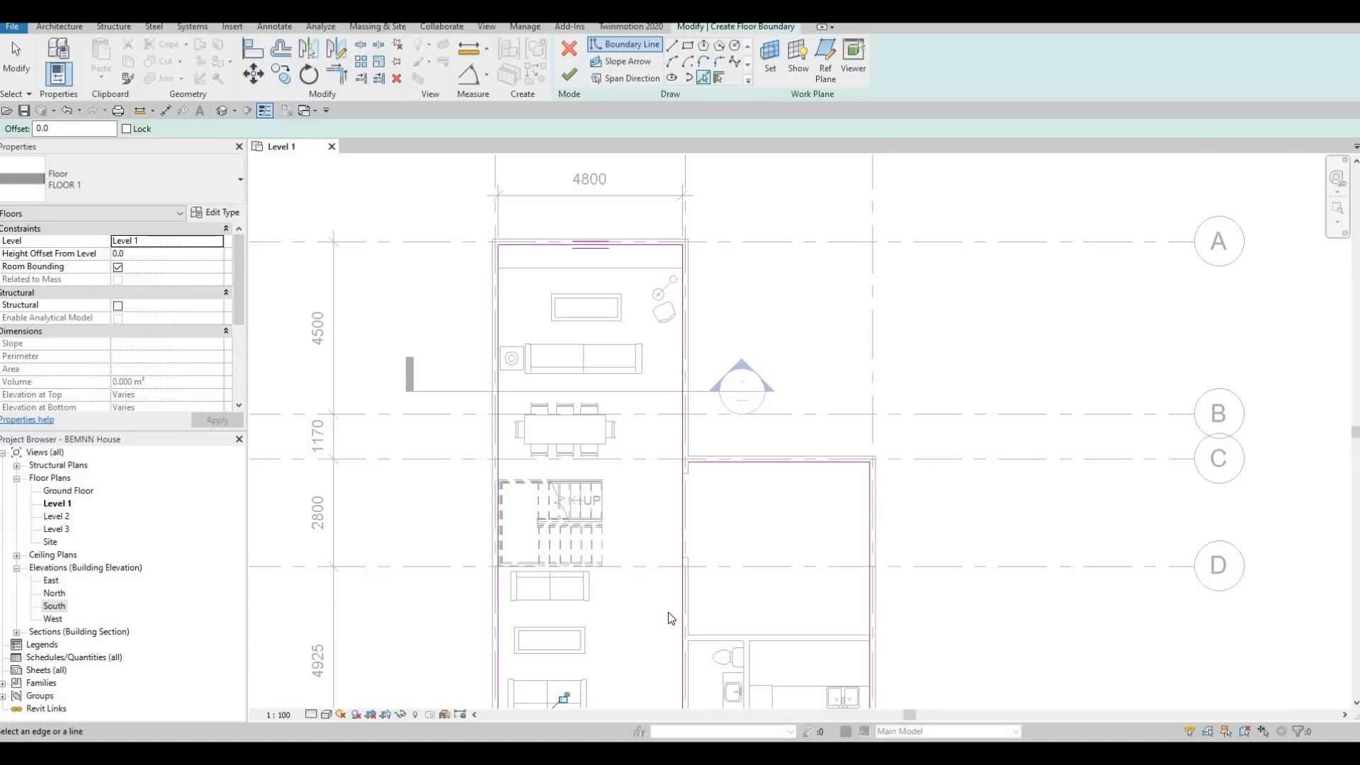
key(Escape)
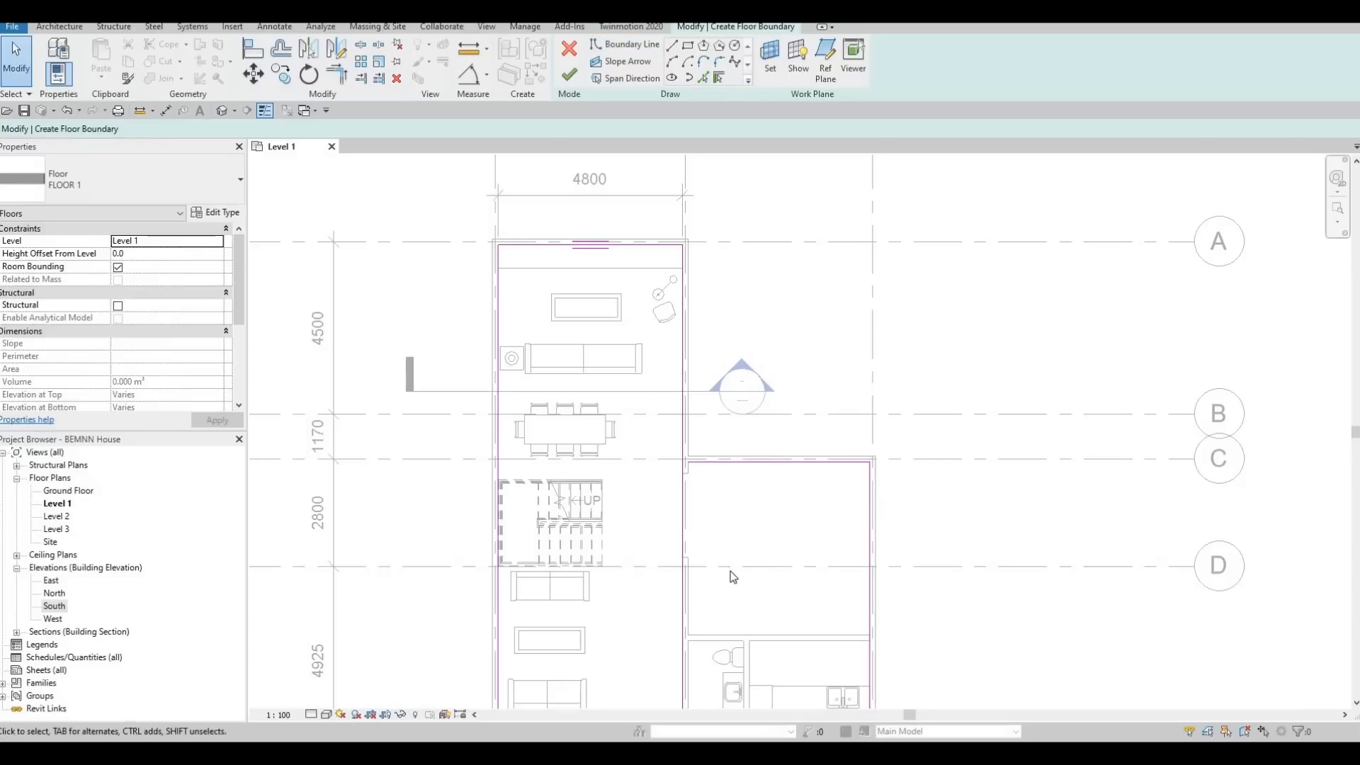
- Trim the eastern room's north boundary line and the living room's east boundary line into a corner near grid C
key(t)
key(r)
click(764, 456)
scroll(706, 465, up, 4)
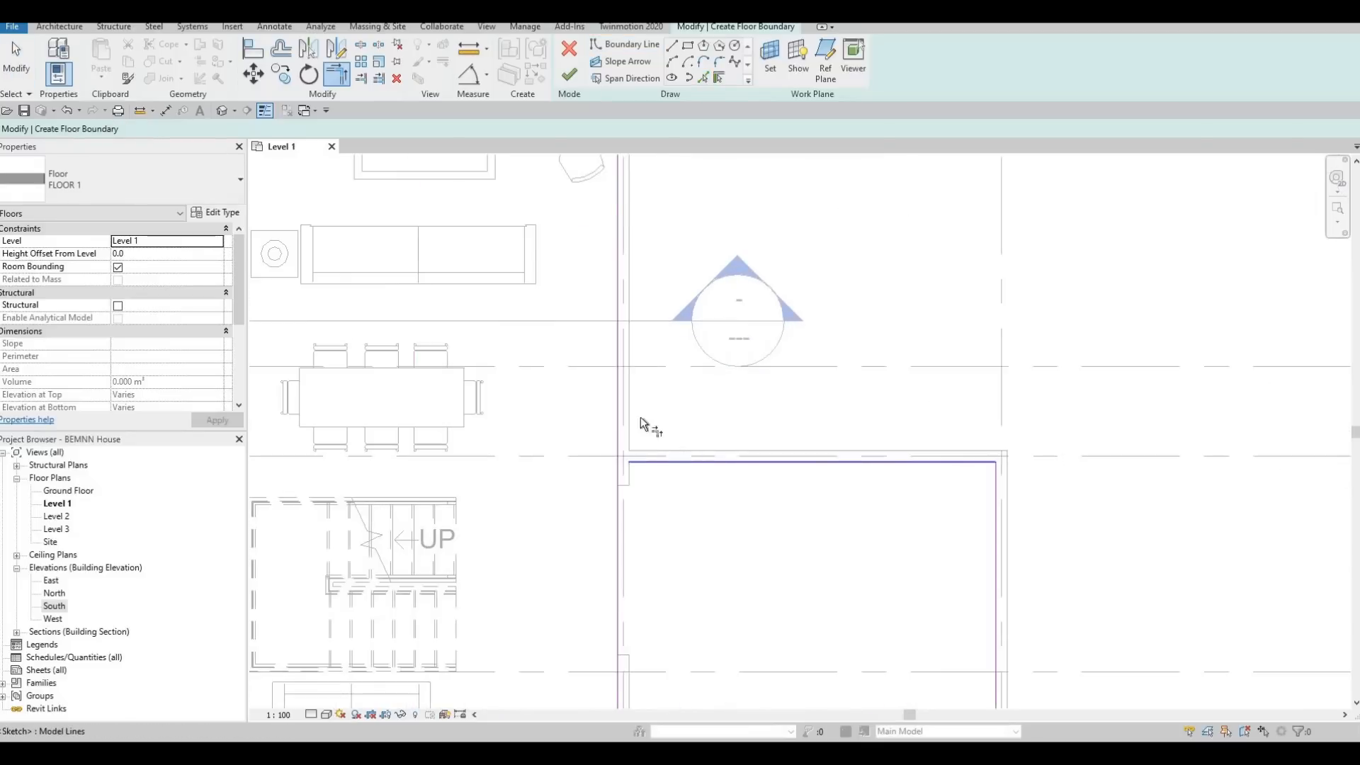
click(616, 392)
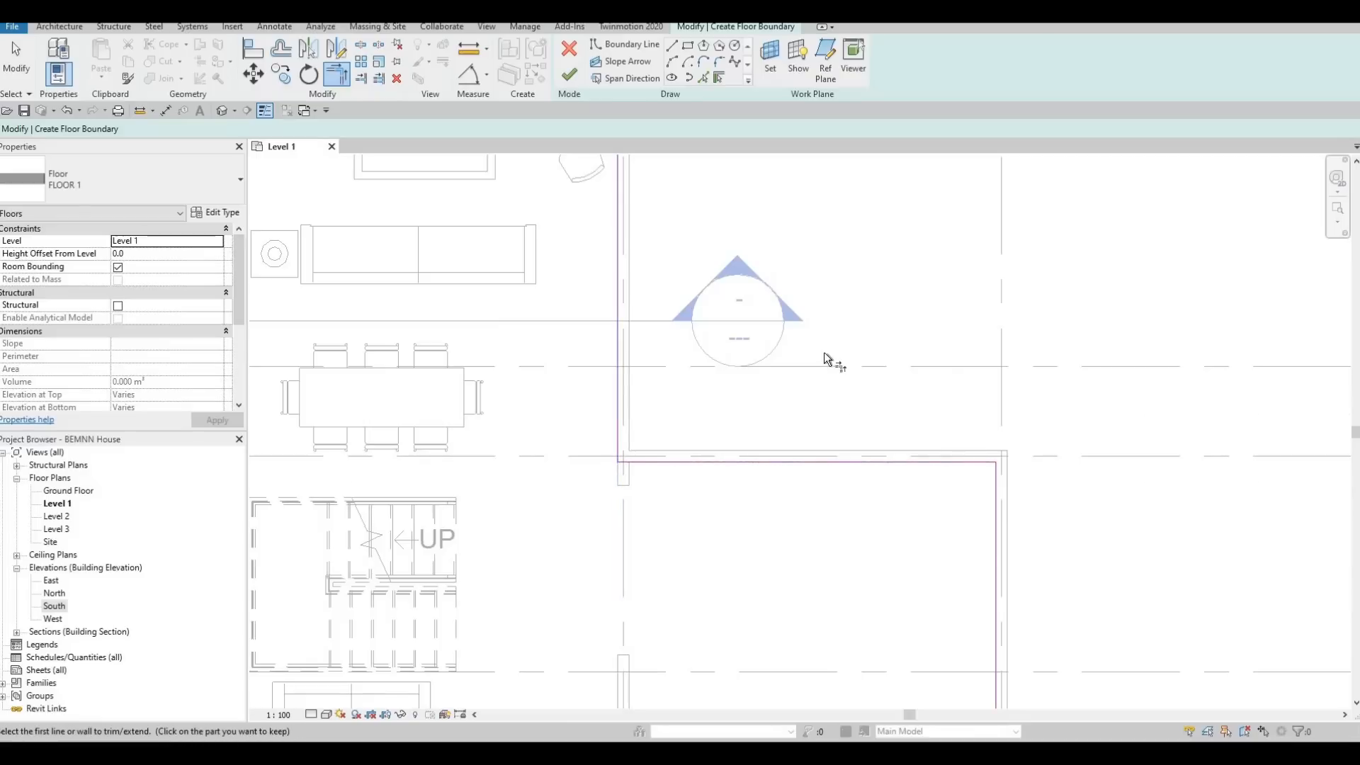
- Trim the kitchen's south boundary line and the entrance recess's east boundary line into a corner
scroll(826, 355, down, 2)
middle_drag(730, 686, 701, 522)
scroll(699, 527, up, 2)
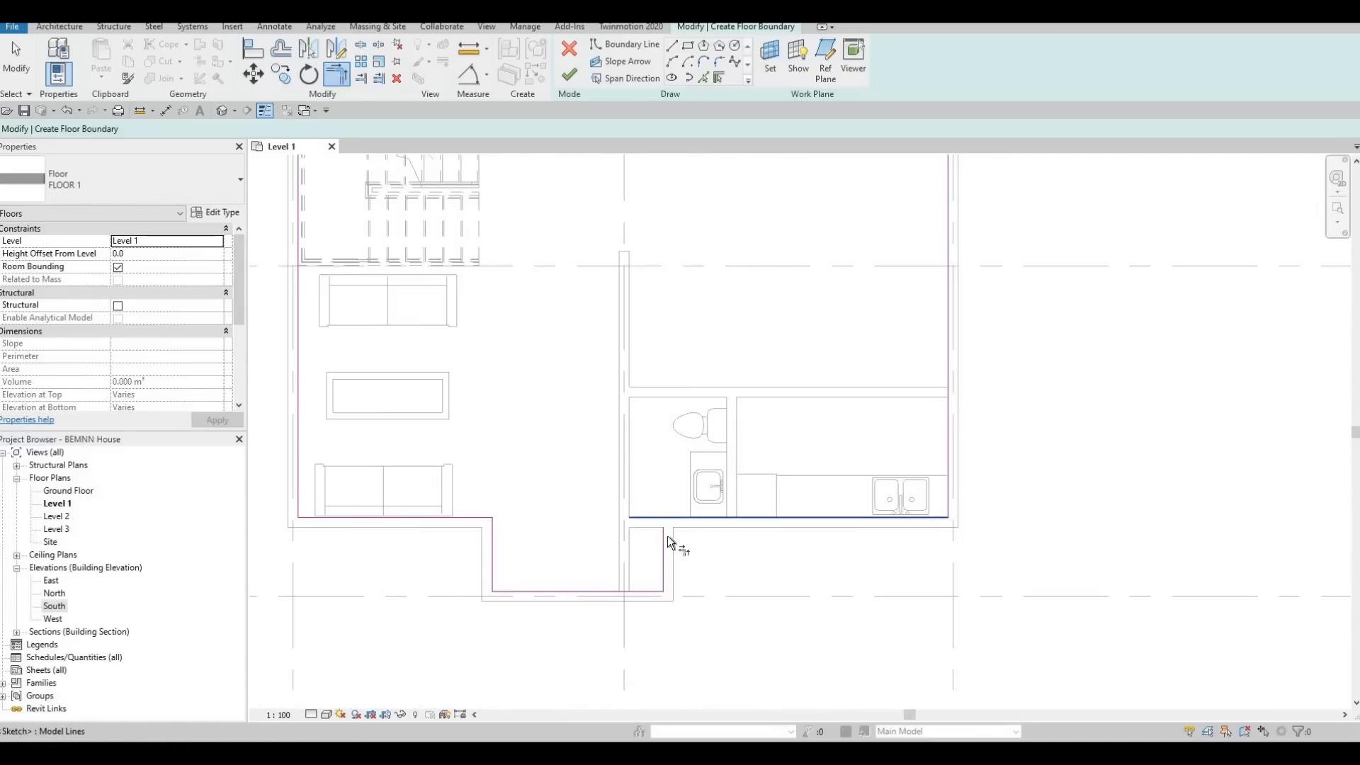
click(668, 542)
click(663, 548)
- Examine the floor boundary around the whole house for gaps and unjoined corners
middle_drag(566, 648, 667, 557)
scroll(668, 556, down, 1)
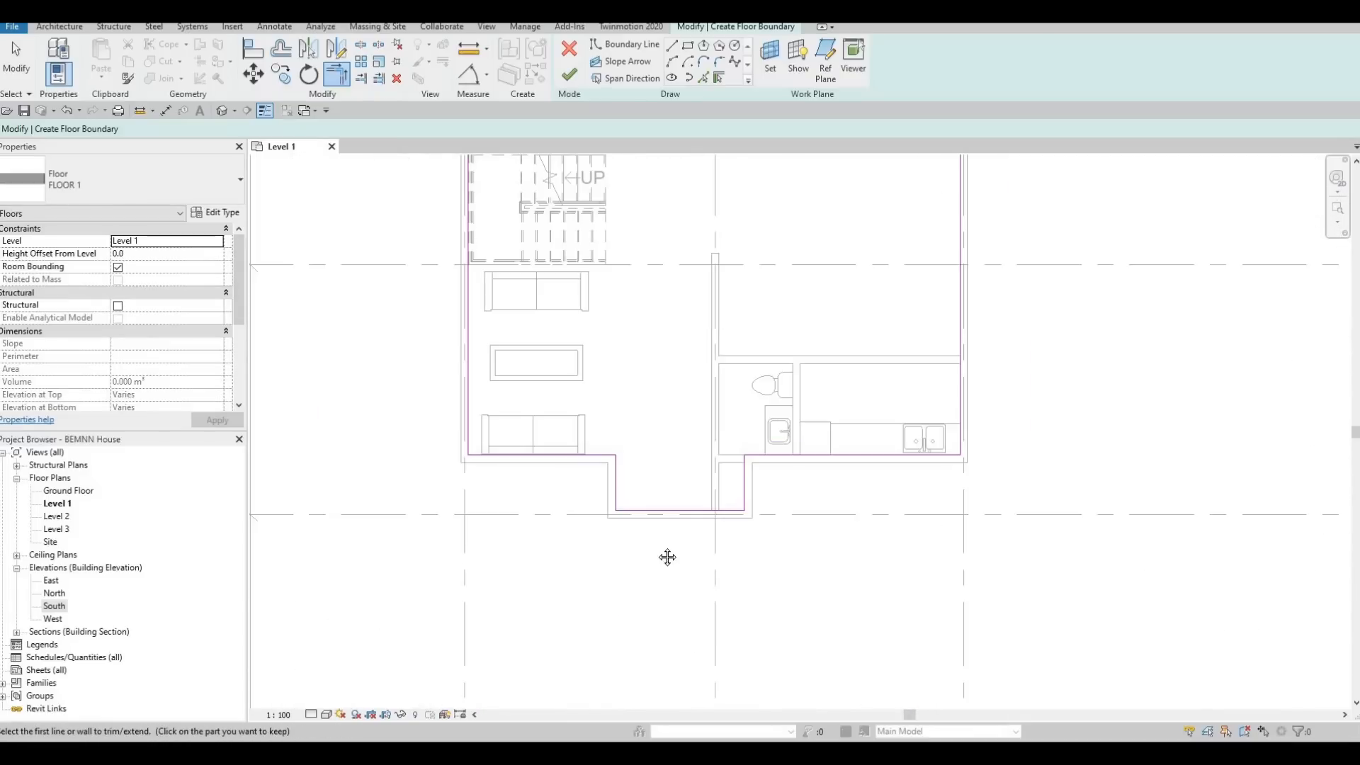
middle_drag(674, 489, 738, 631)
scroll(738, 631, down, 1)
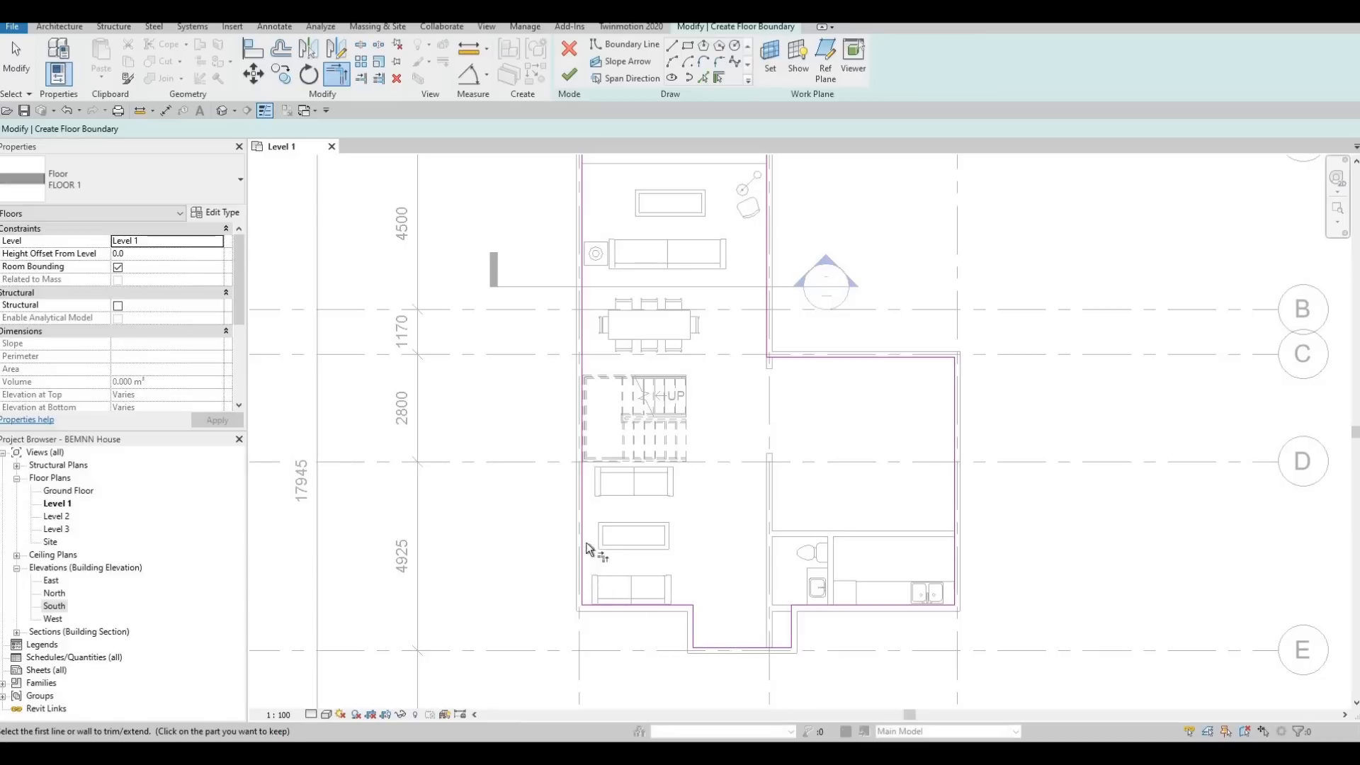
key(t)
key(r)
middle_drag(650, 563, 651, 571)
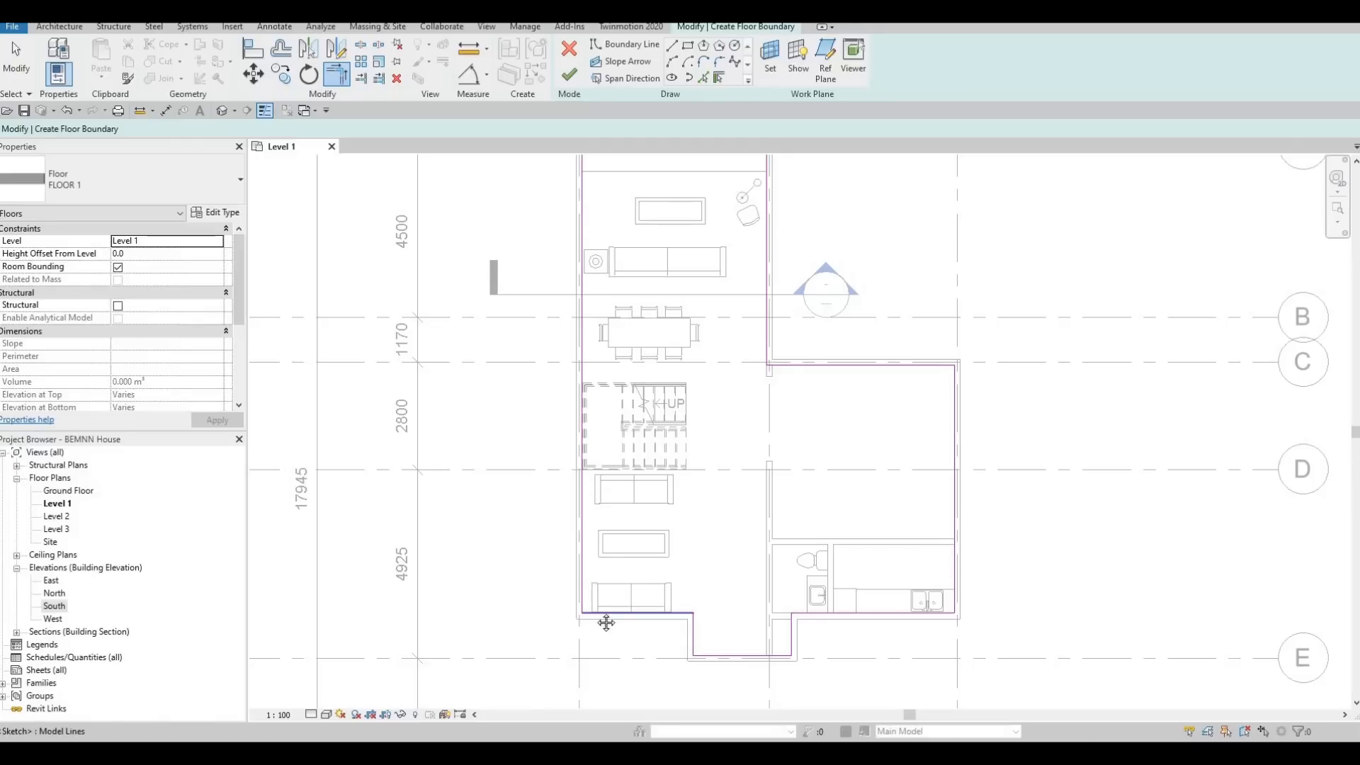
middle_drag(613, 322, 613, 446)
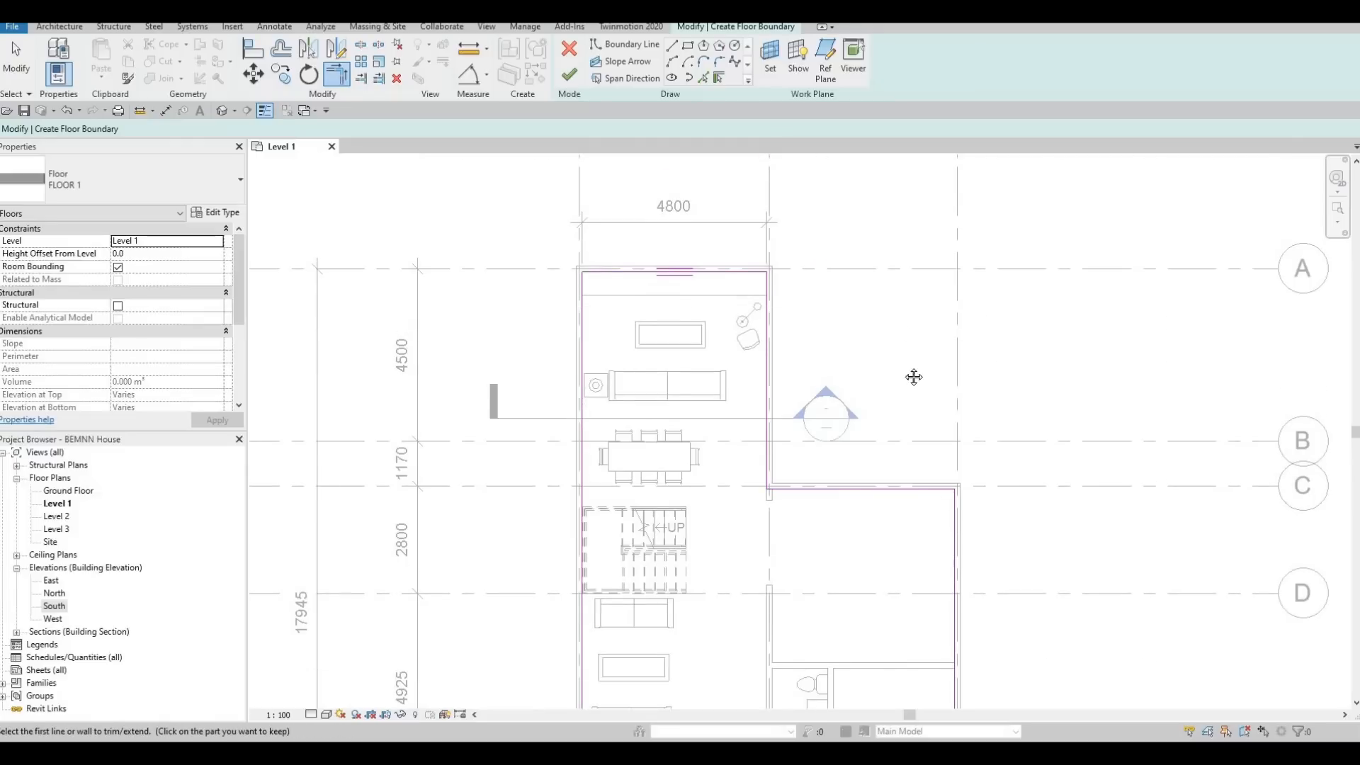
scroll(897, 396, down, 1)
middle_drag(932, 677, 897, 419)
scroll(897, 416, up, 3)
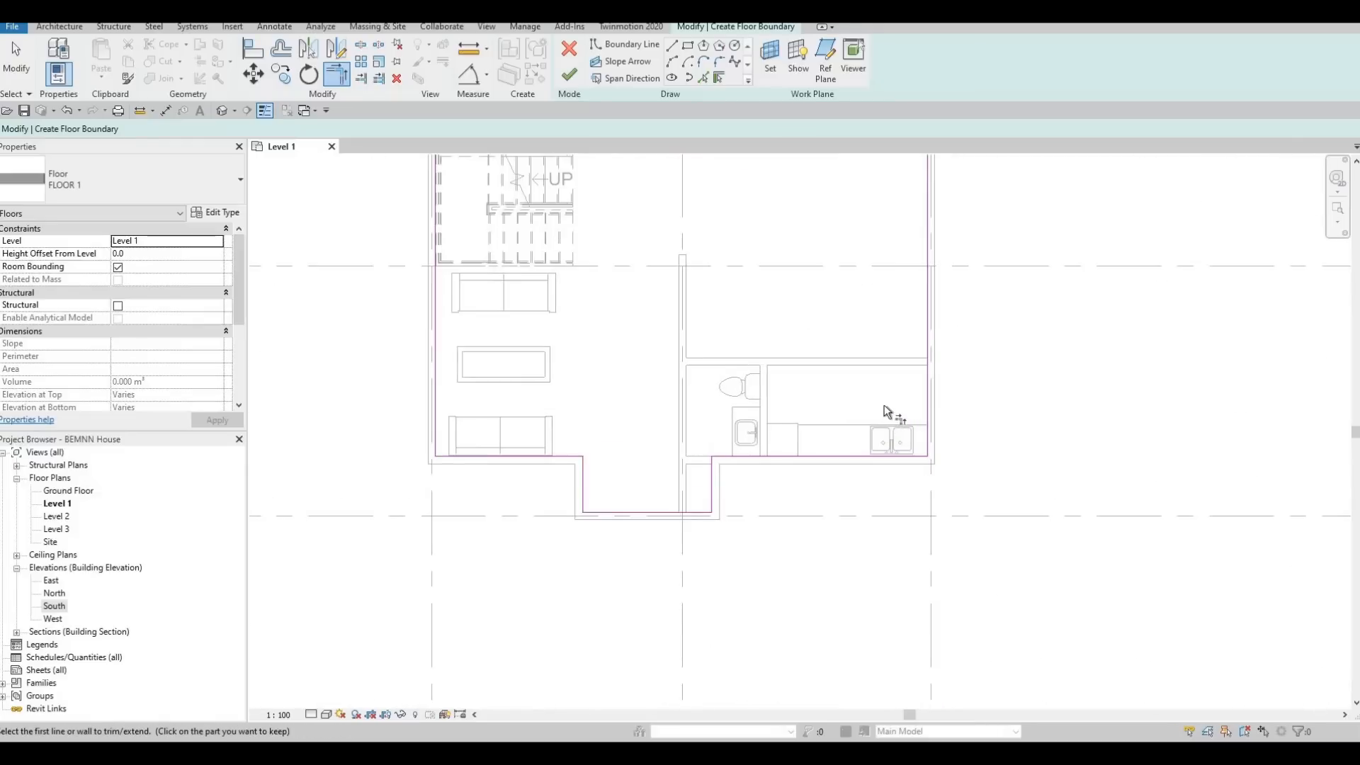
- Finish the floor boundary sketch to create the FLOOR 1 floor and deselect it
click(683, 511)
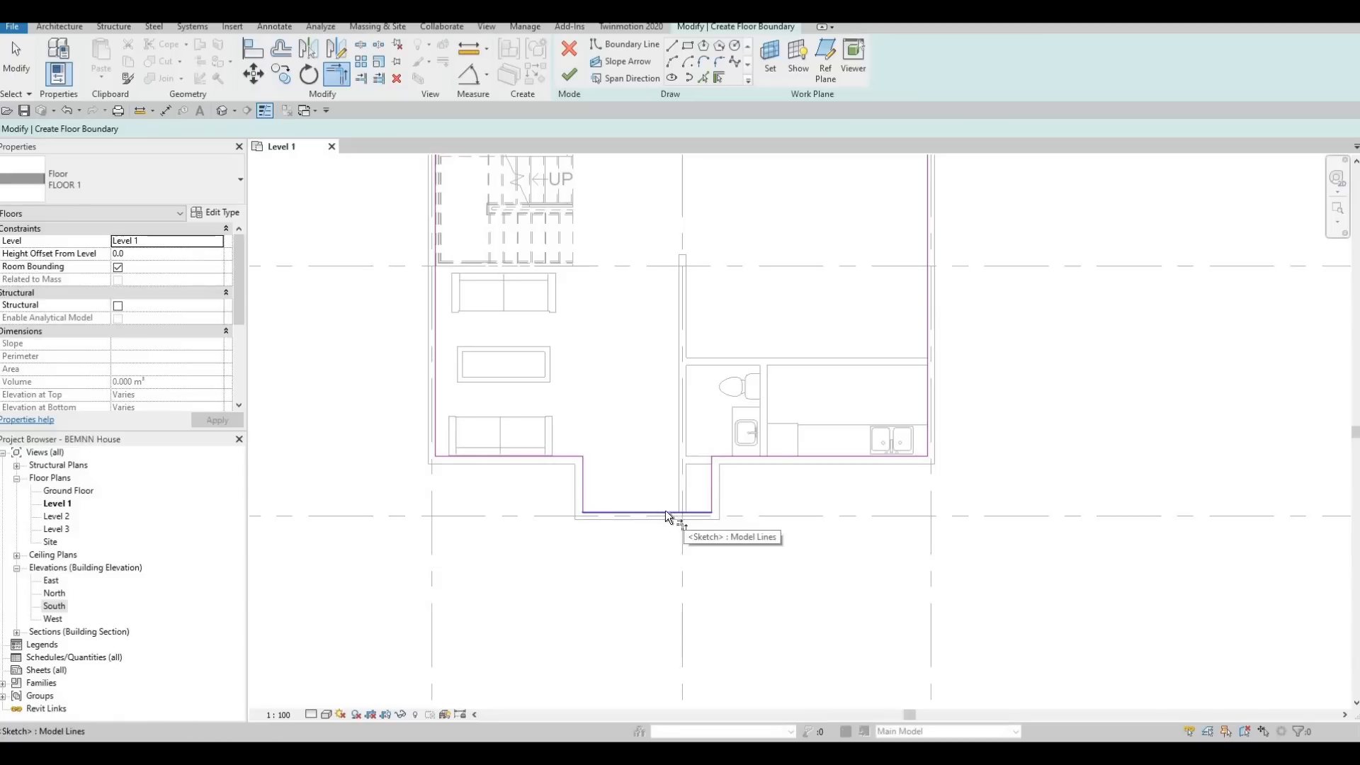
click(713, 462)
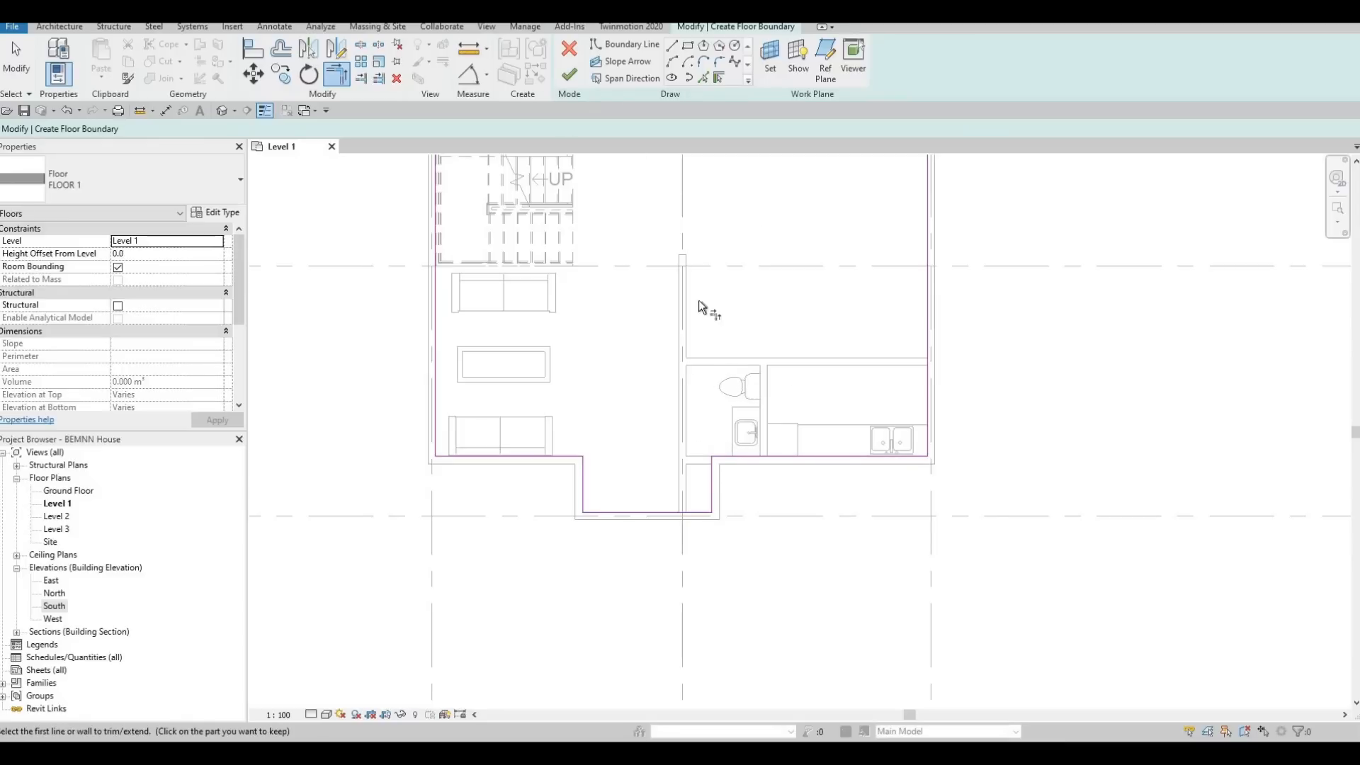
click(568, 75)
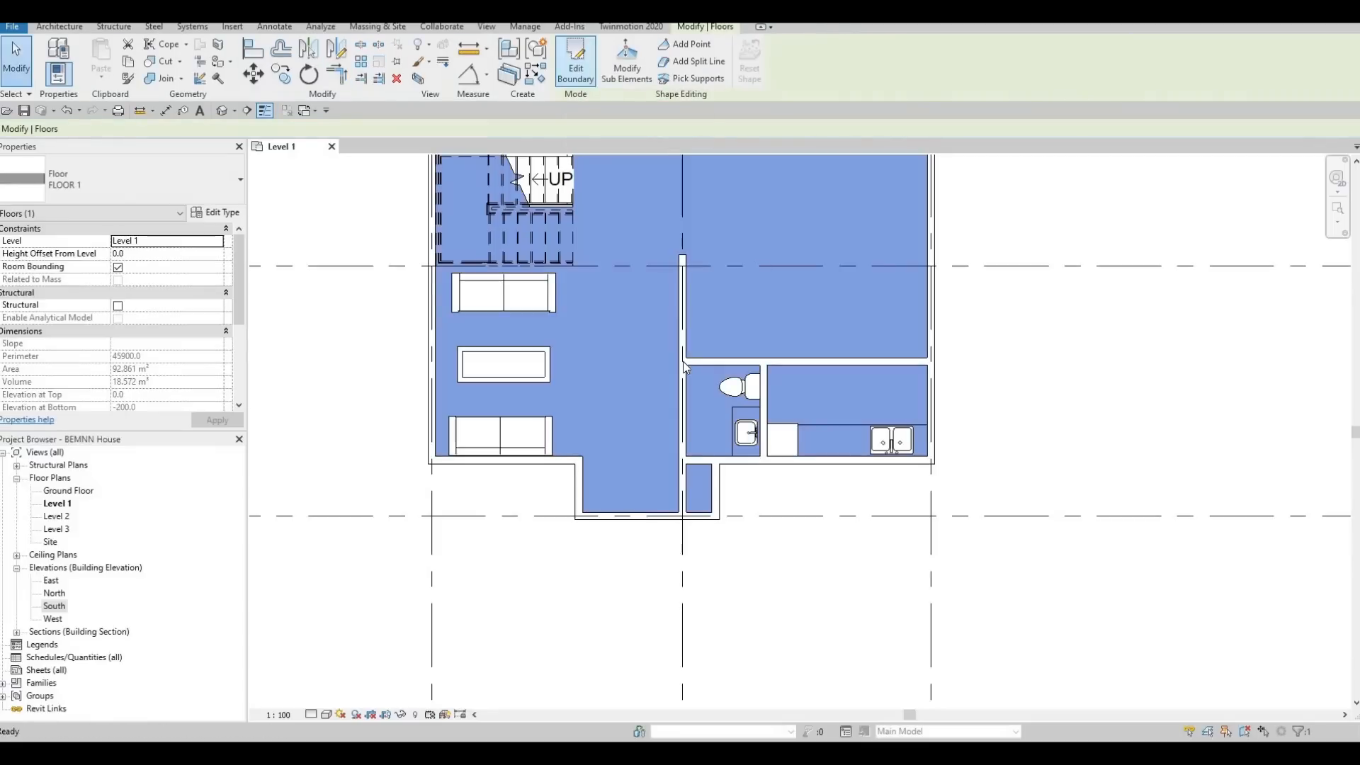
middle_drag(367, 390, 360, 433)
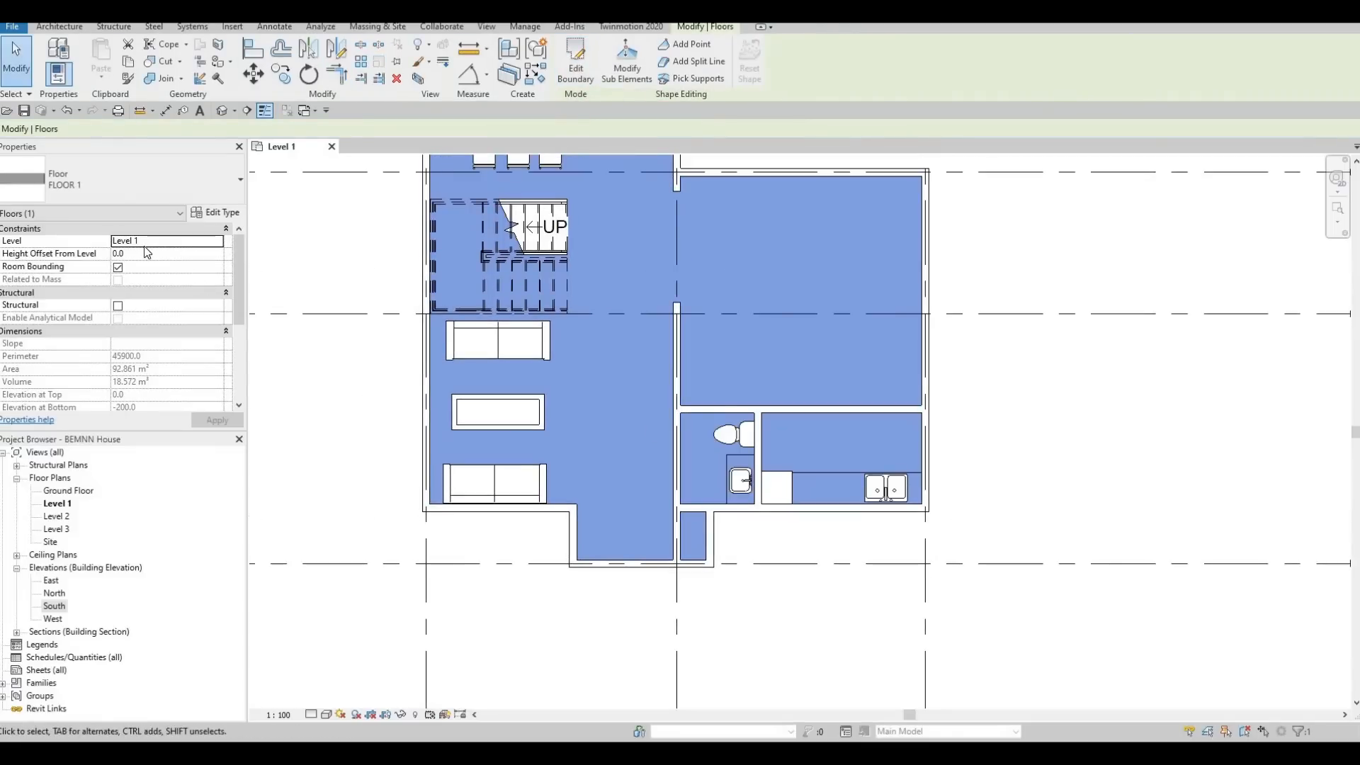
key(Escape)
- Select the Level 1 floor and open its boundary for editing
middle_drag(713, 479, 687, 500)
scroll(687, 500, down, 2)
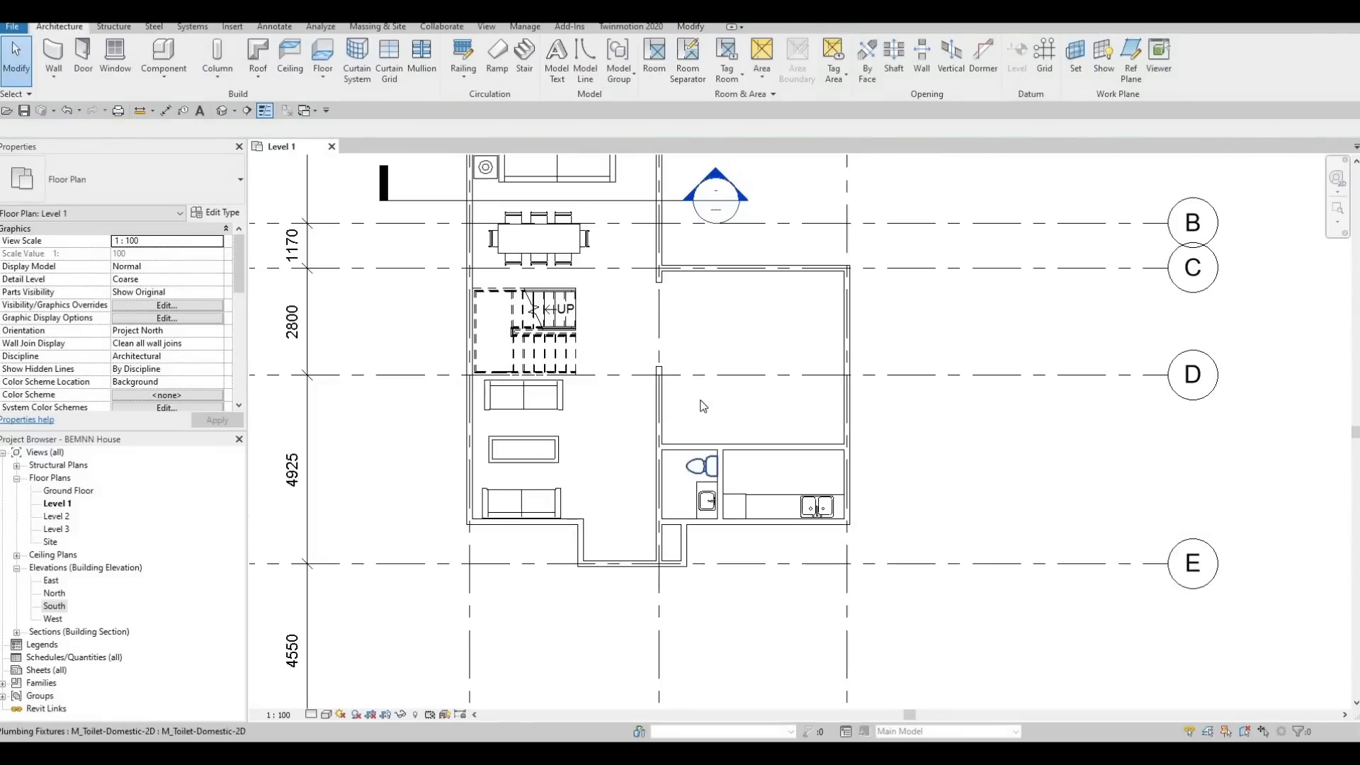
middle_drag(694, 287, 685, 344)
scroll(589, 469, down, 1)
middle_drag(590, 468, 573, 328)
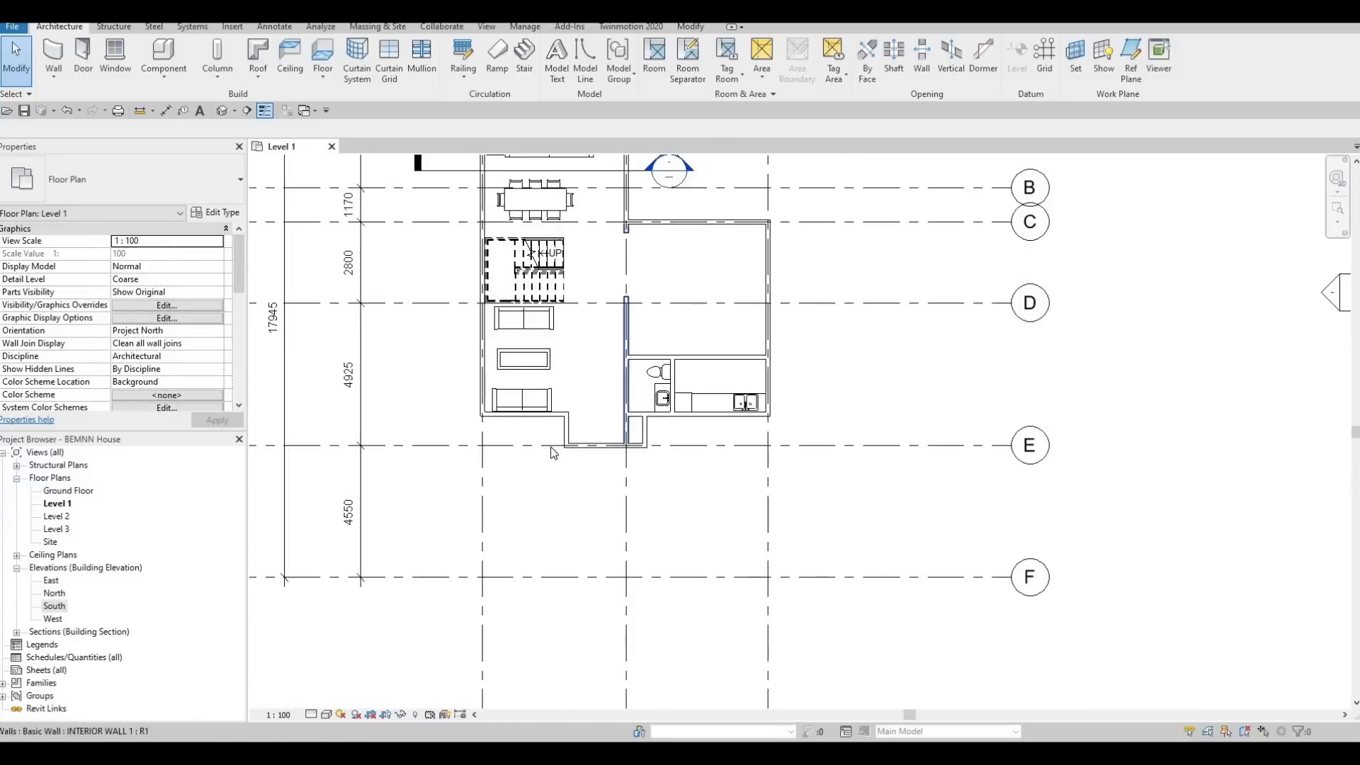
scroll(582, 410, up, 2)
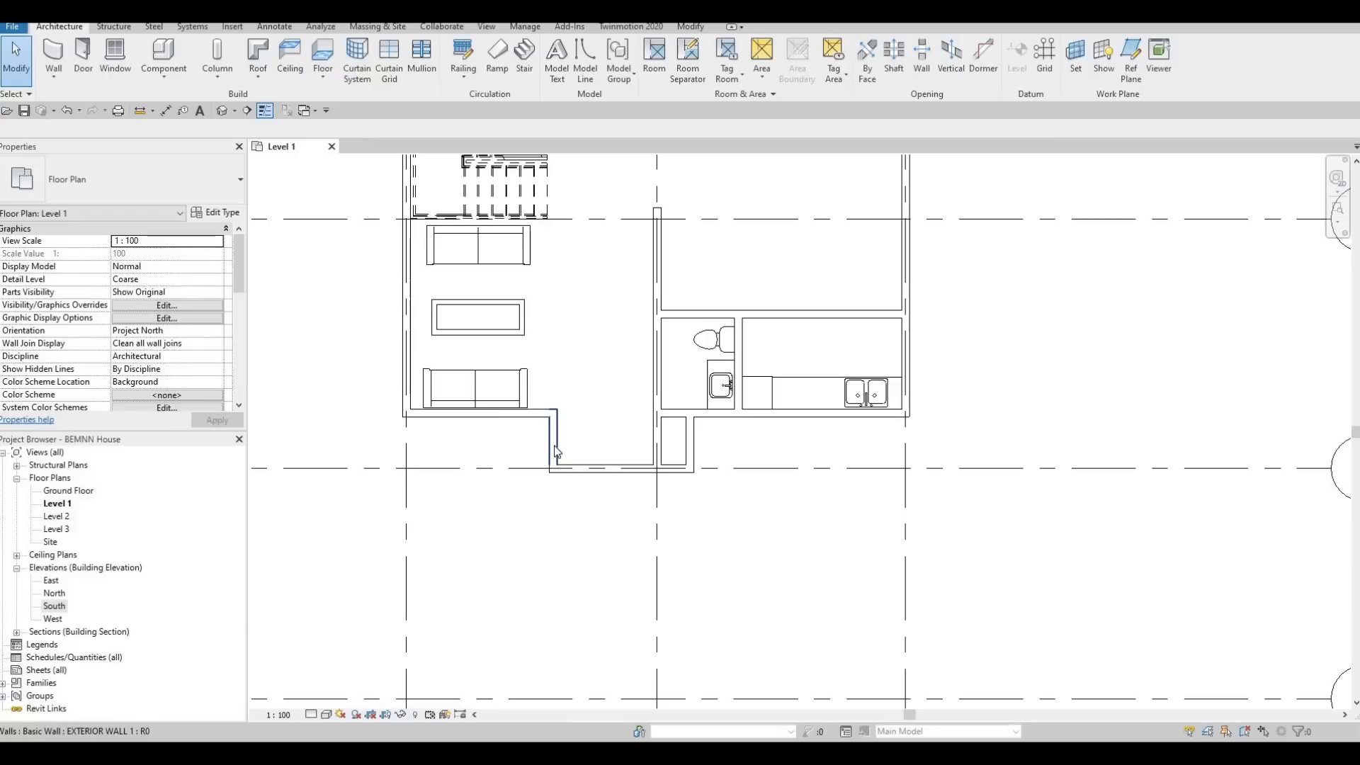
click(686, 324)
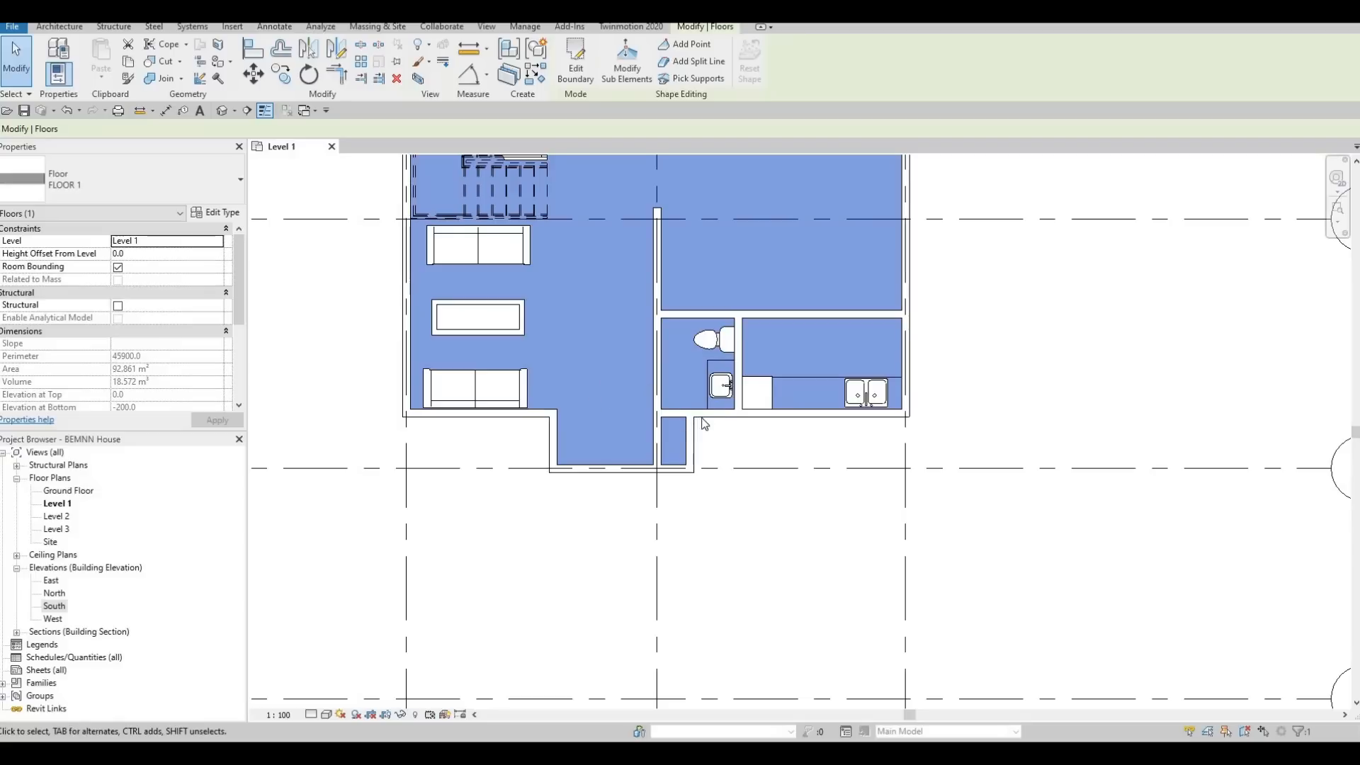
click(577, 71)
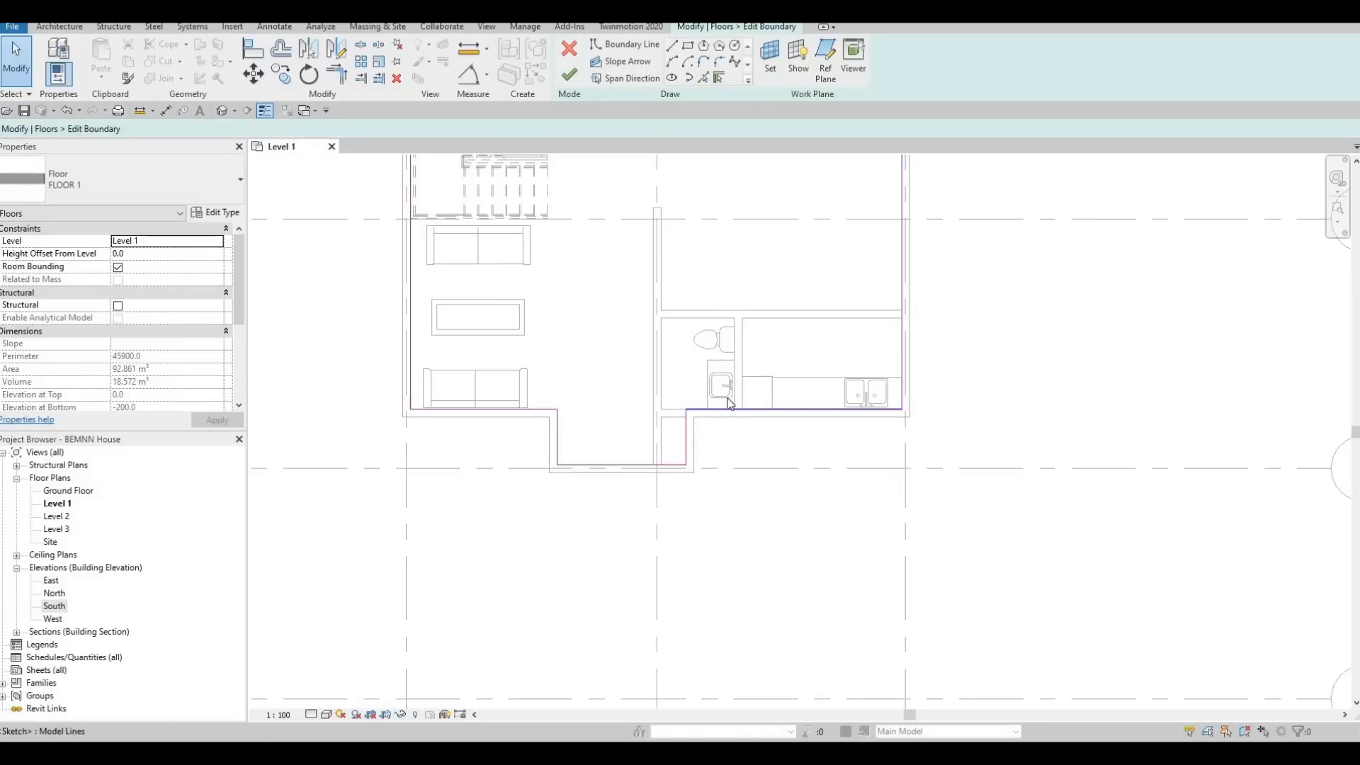
- Use Pick Lines to add boundary lines along the bathroom's inner wall faces on its north, east, west and south sides
click(703, 77)
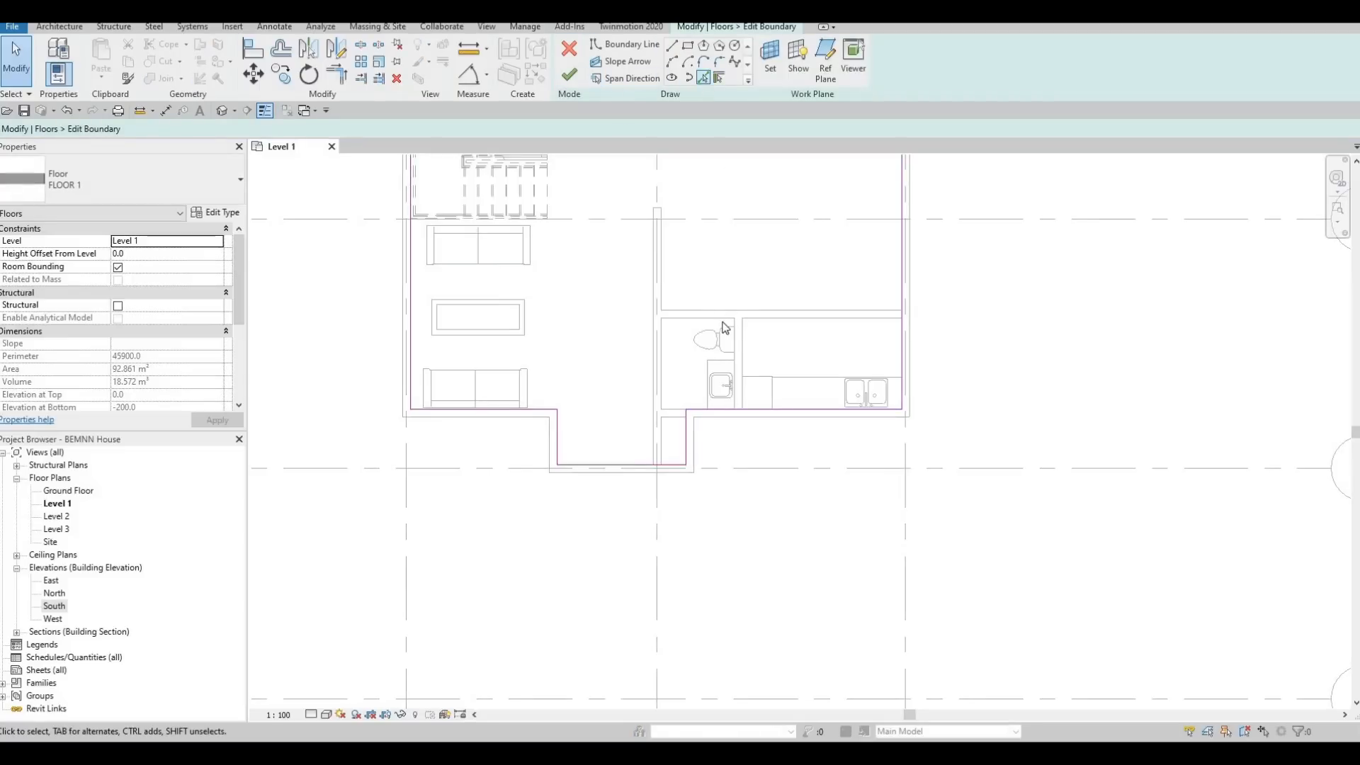
click(679, 320)
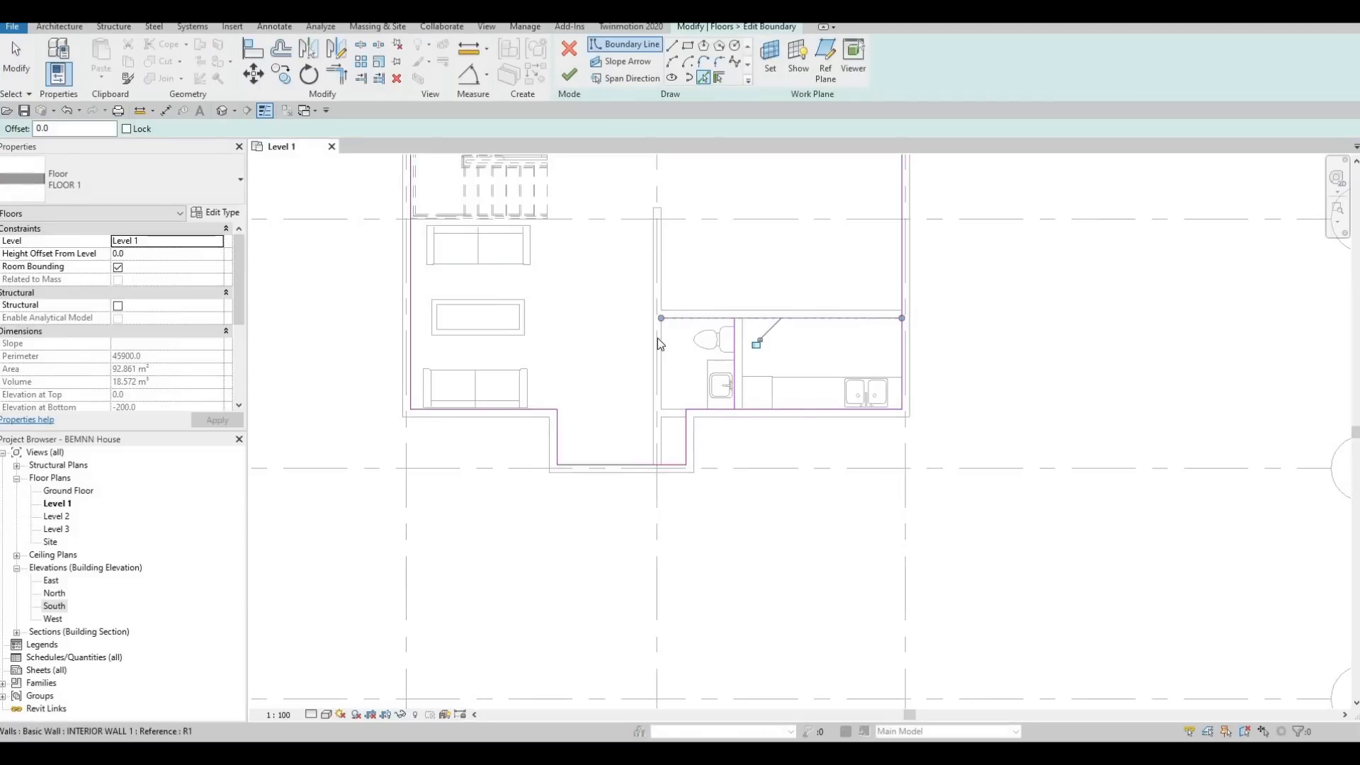
click(670, 404)
click(708, 418)
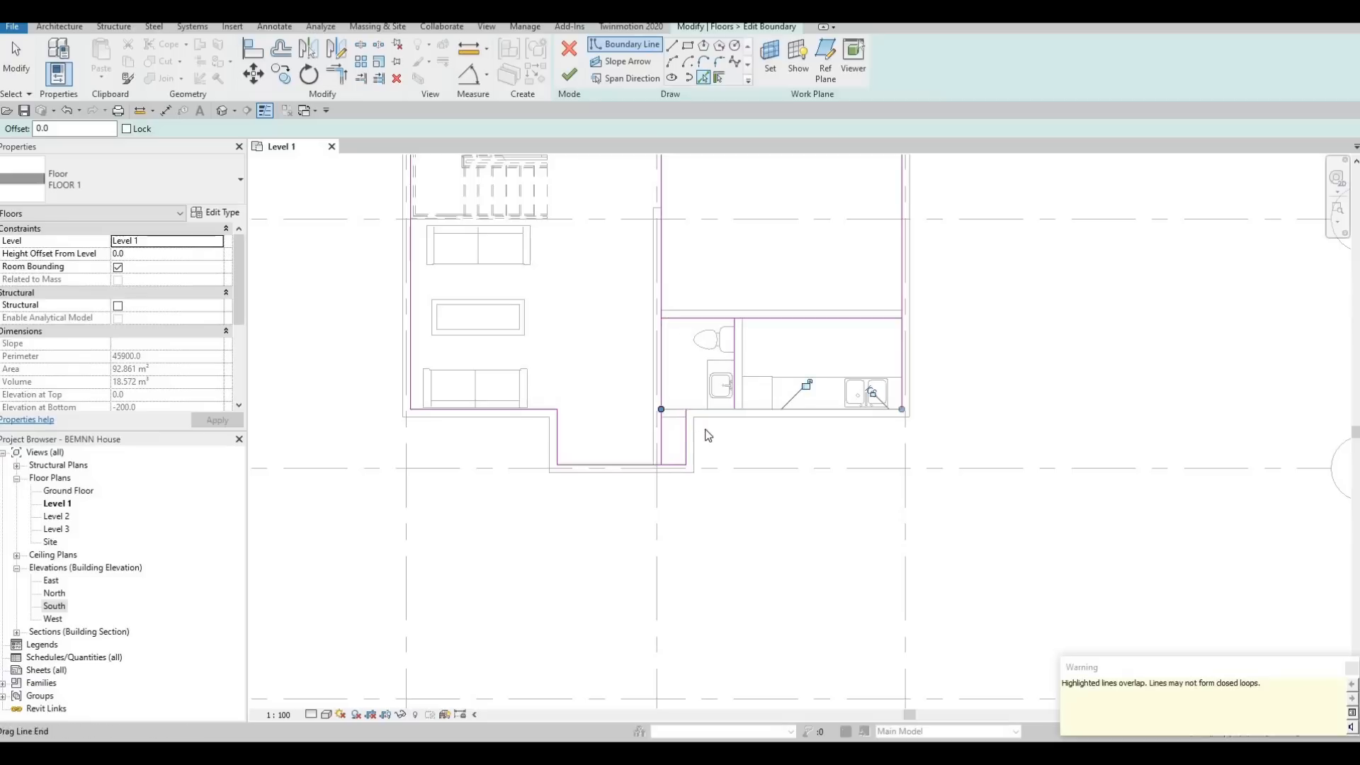
key(Escape)
key(Escape)
- Trim the overlapping south wall boundary line to a corner with the entrance recess's east line
key(t)
key(r)
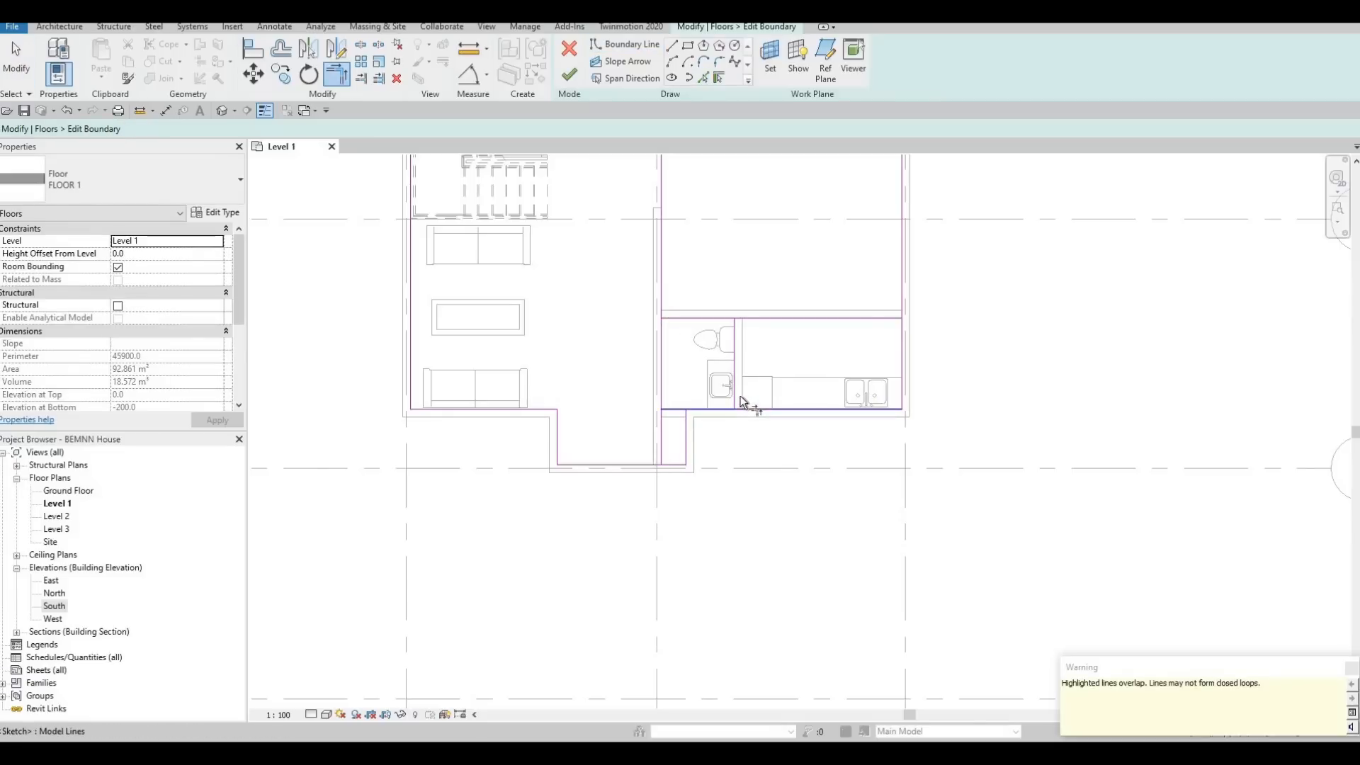
click(738, 401)
click(686, 427)
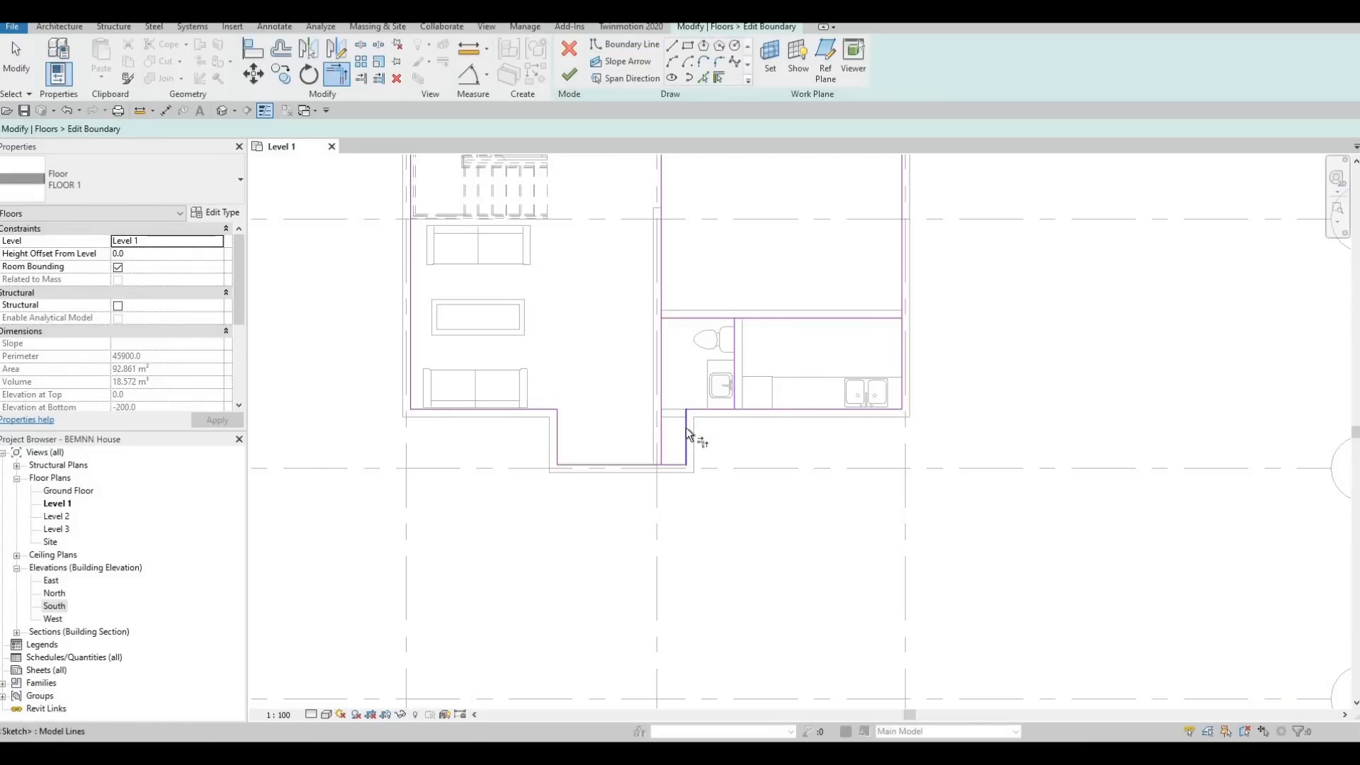
- Trim the bathroom's west boundary line to meet its south line, and try trimming against the entrance recess's east line
click(734, 342)
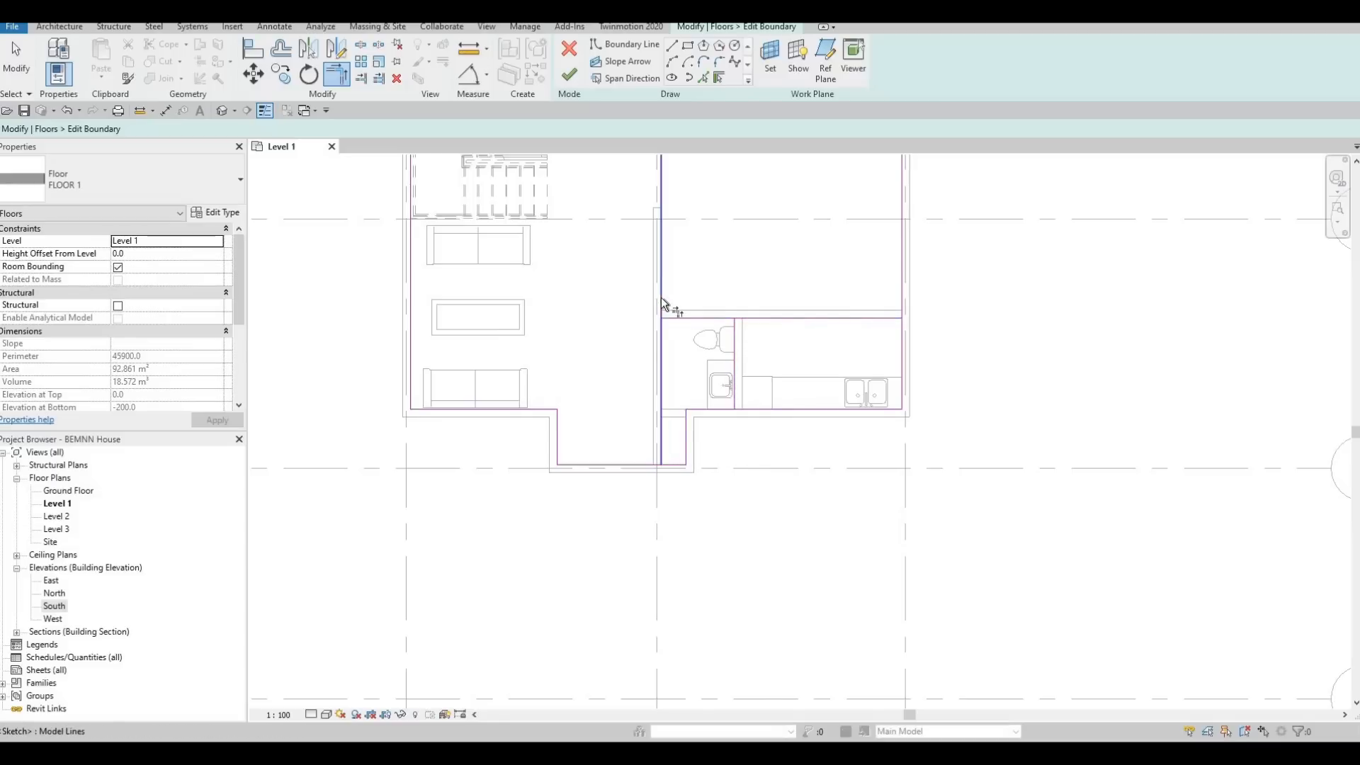
click(670, 323)
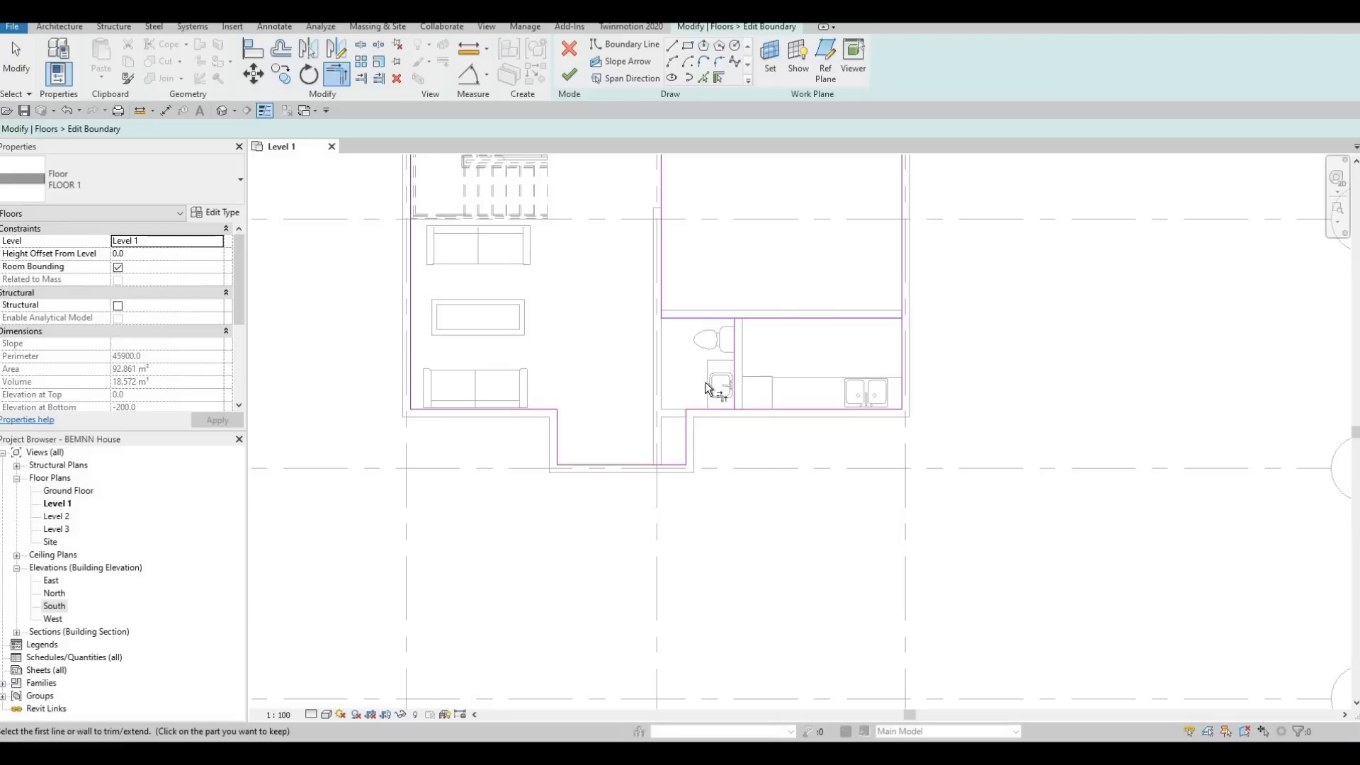
click(665, 272)
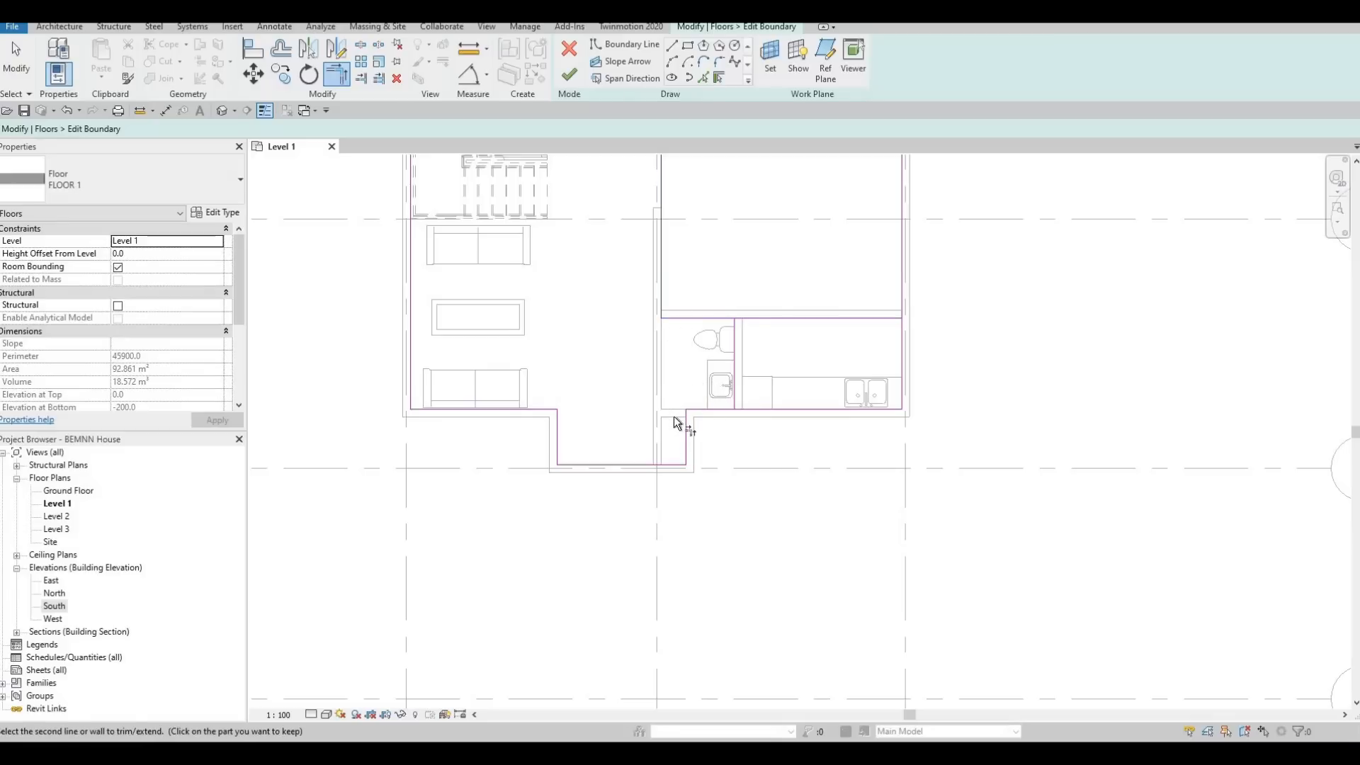
click(699, 413)
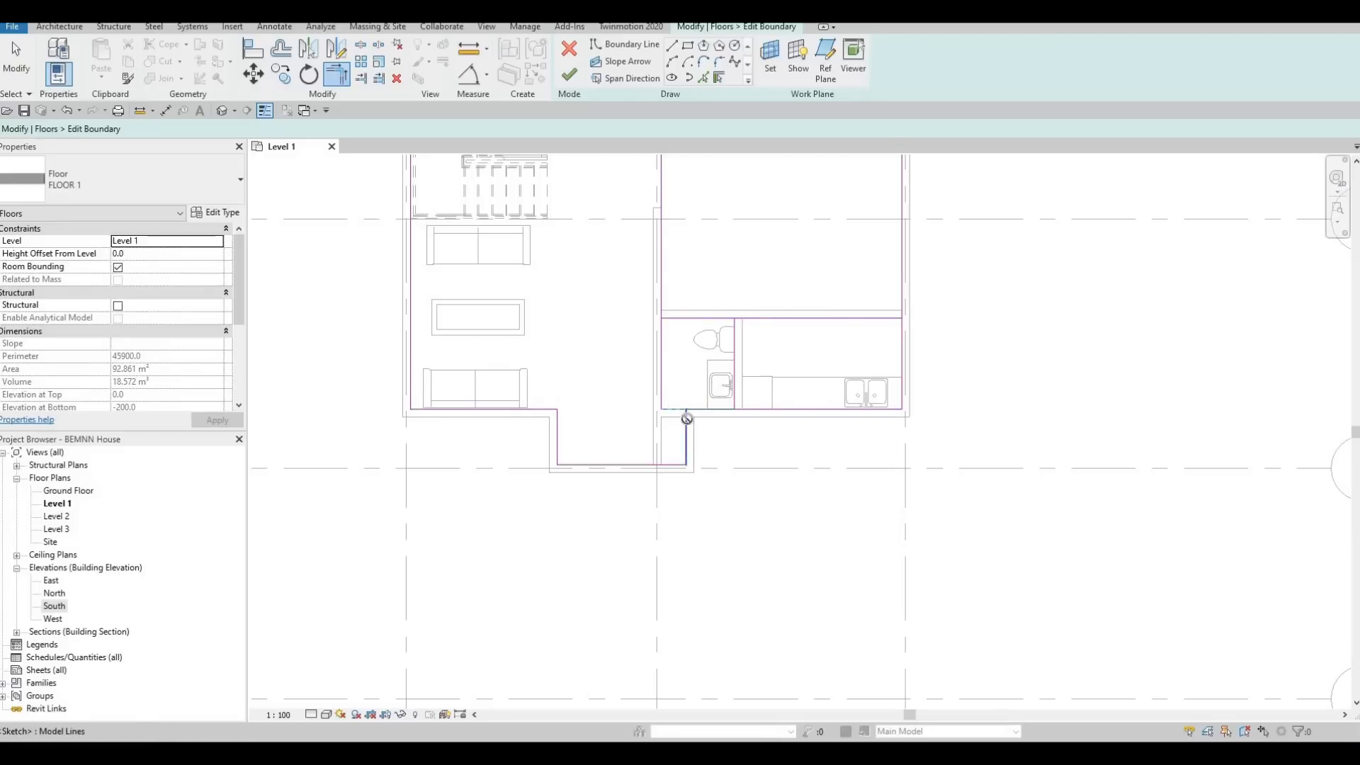
click(686, 418)
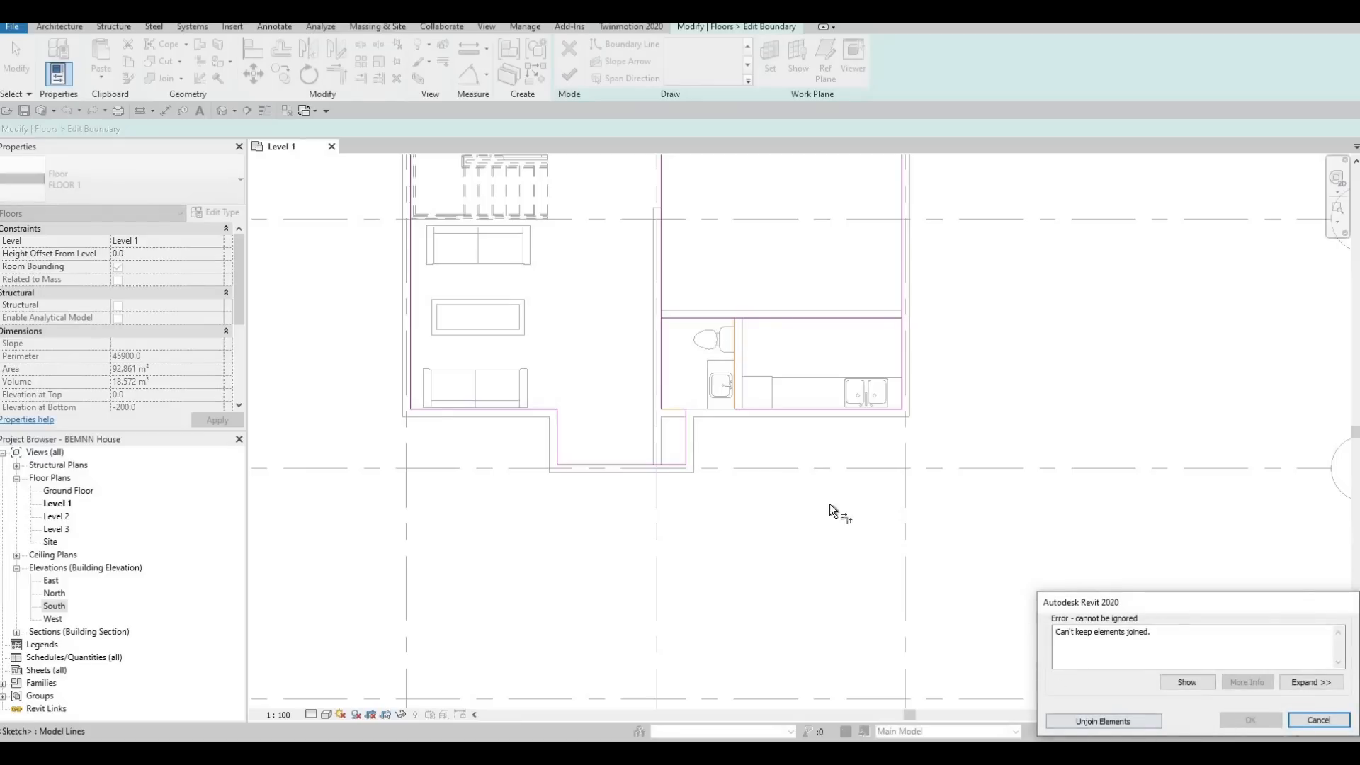
key(Escape)
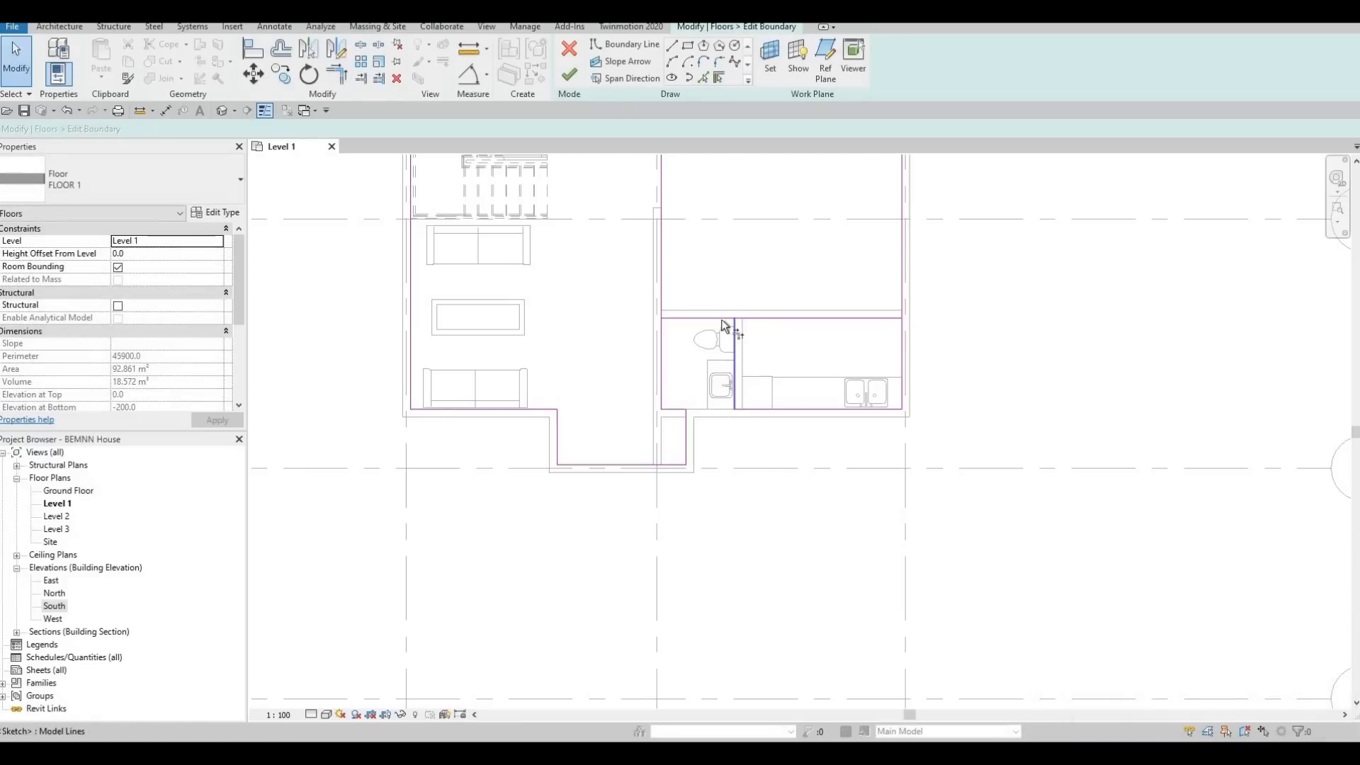
- Trim the bathroom's east, north and west boundary lines into corners along its north side
key(t)
key(r)
click(735, 340)
click(695, 318)
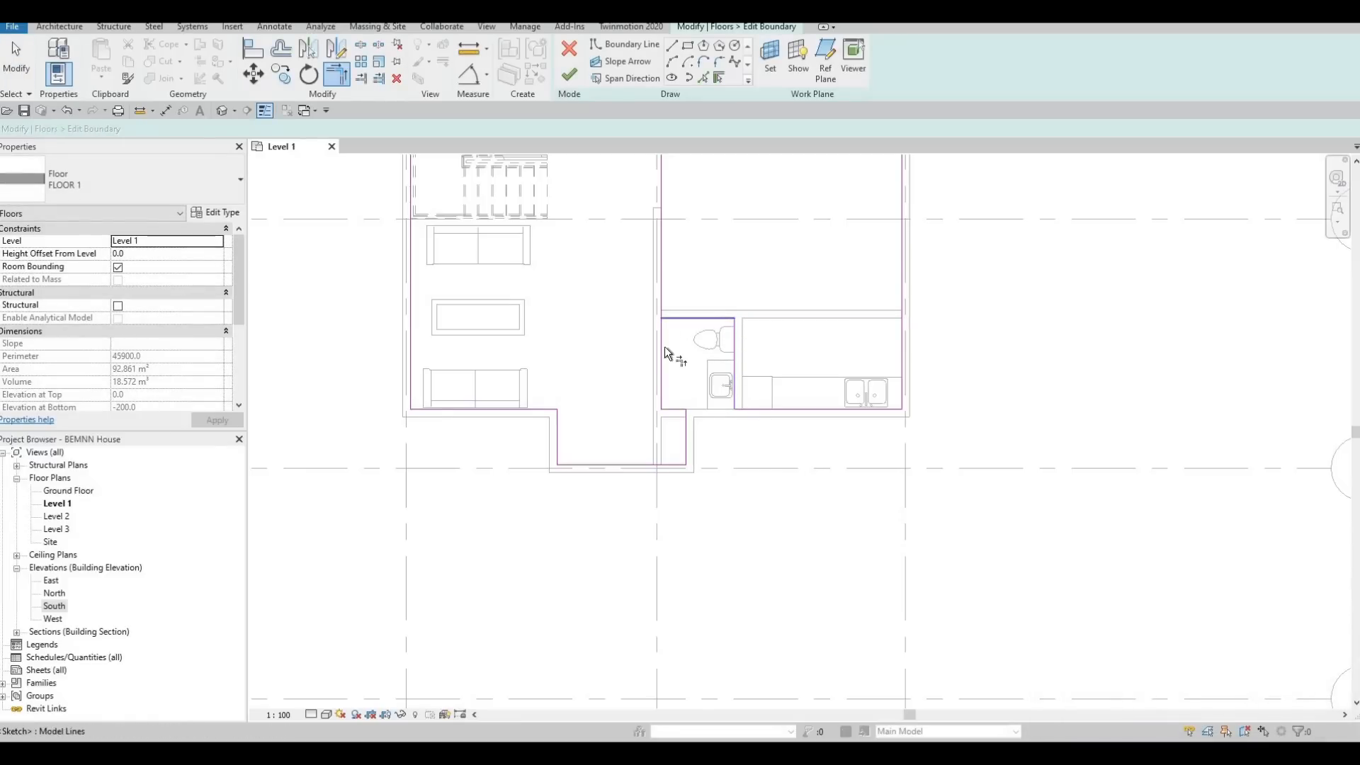
scroll(759, 460, down, 1)
scroll(772, 425, up, 2)
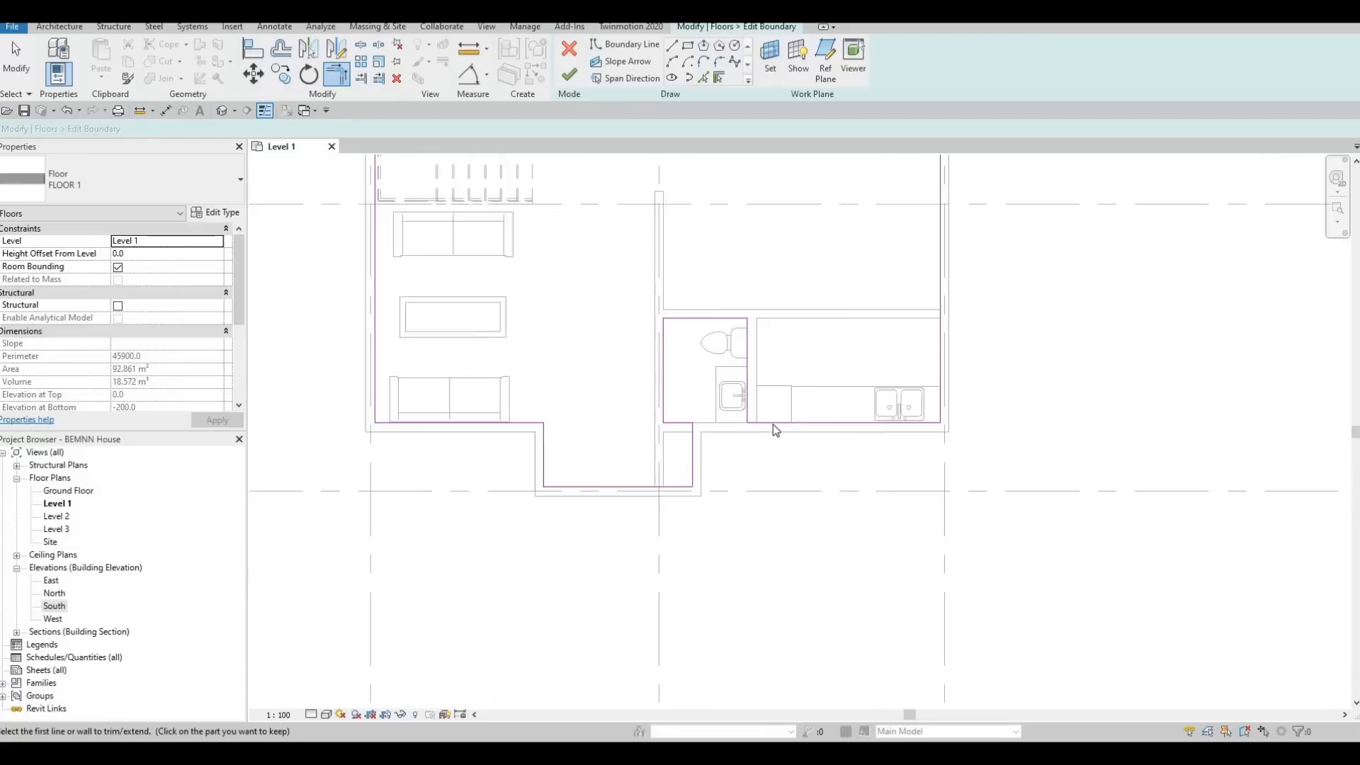
- Try deleting the south boundary line along the kitchen, undo the deletion, and finish the floor's boundary edit
scroll(773, 425, up, 1)
key(Escape)
click(774, 425)
key(Delete)
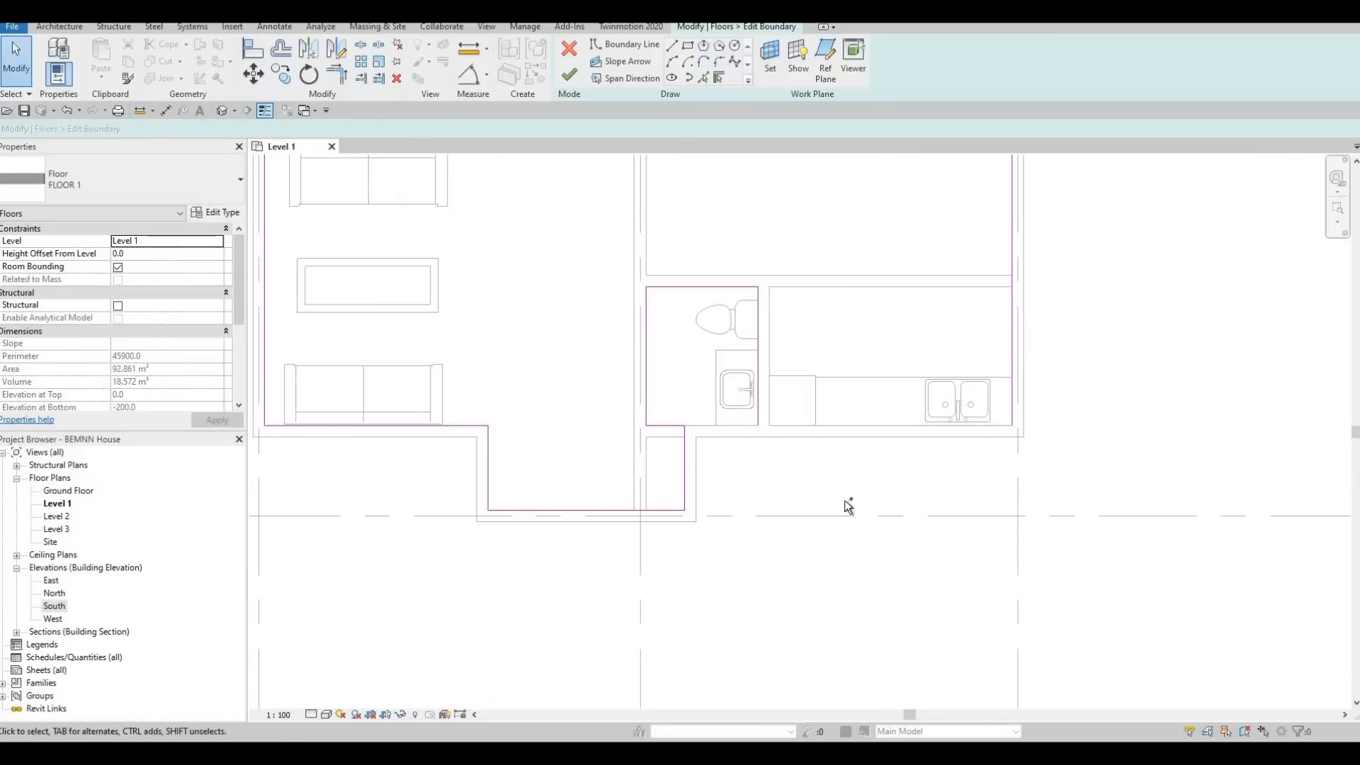
key(ctrl+z)
scroll(807, 507, down, 2)
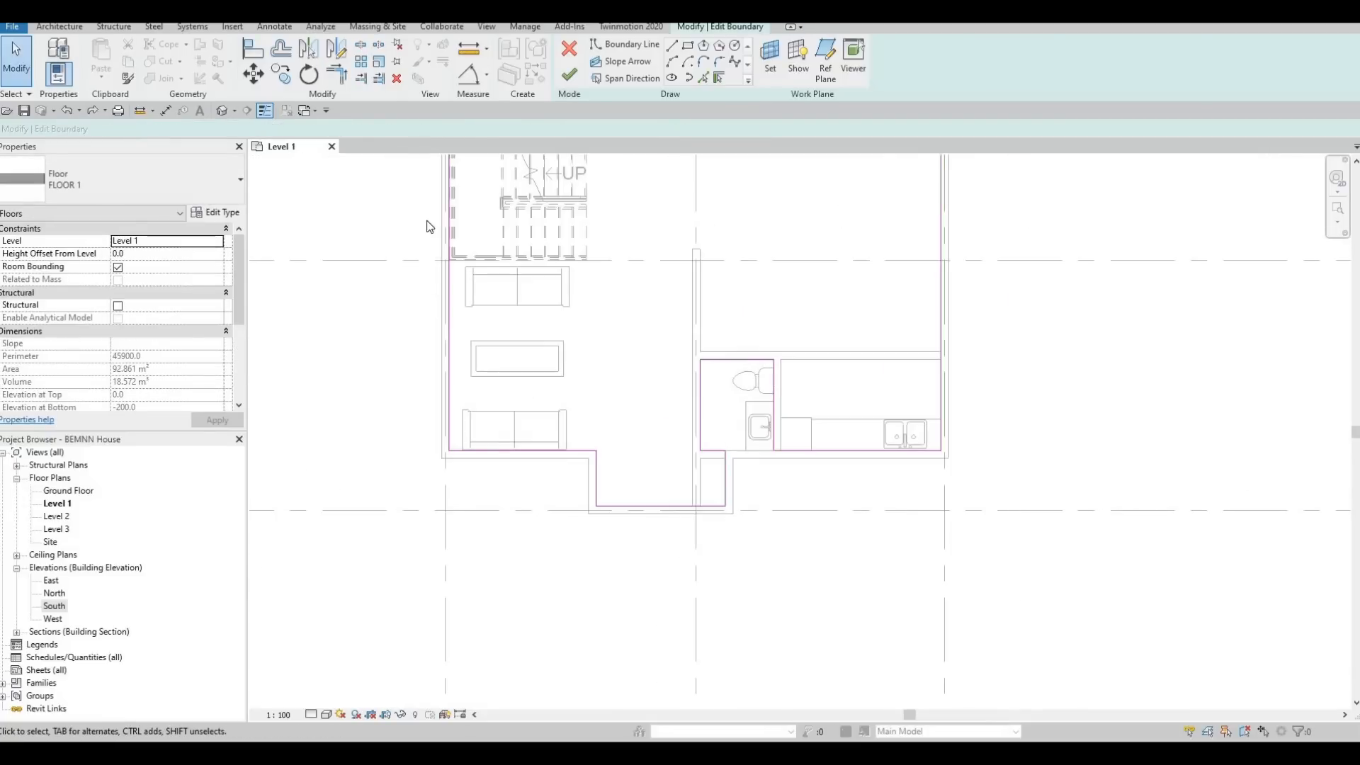
click(568, 76)
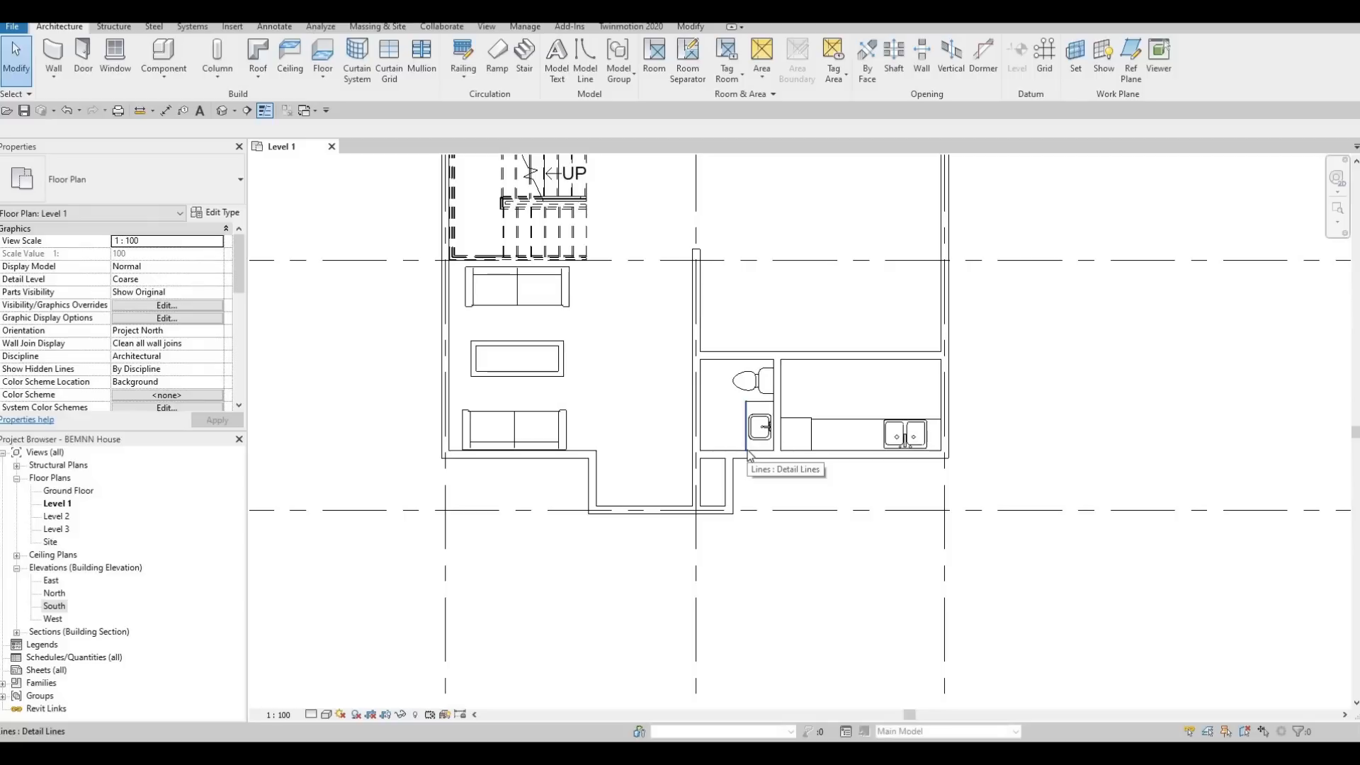
- Select the FLOOR 1 floor at the entrance recess and reopen its boundary for editing
key(Tab)
click(693, 496)
key(Escape)
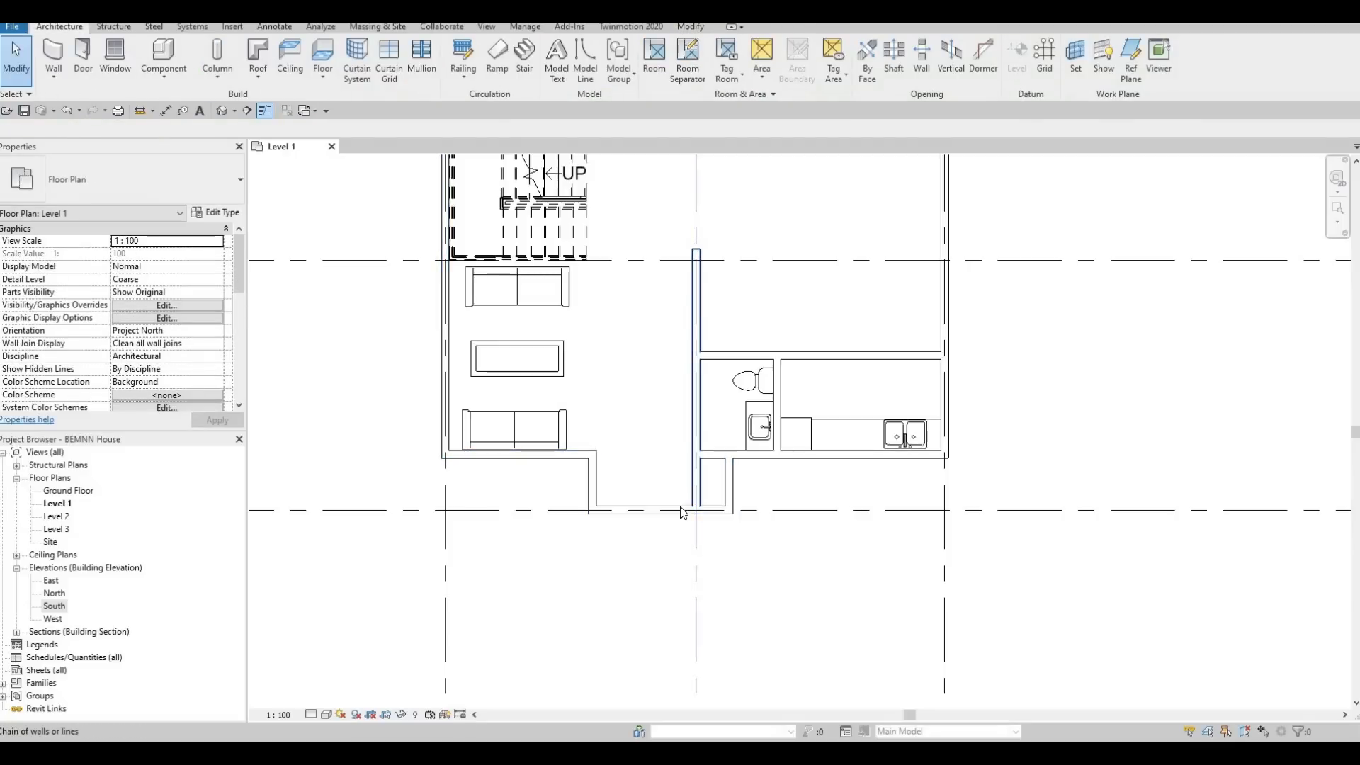
key(Tab)
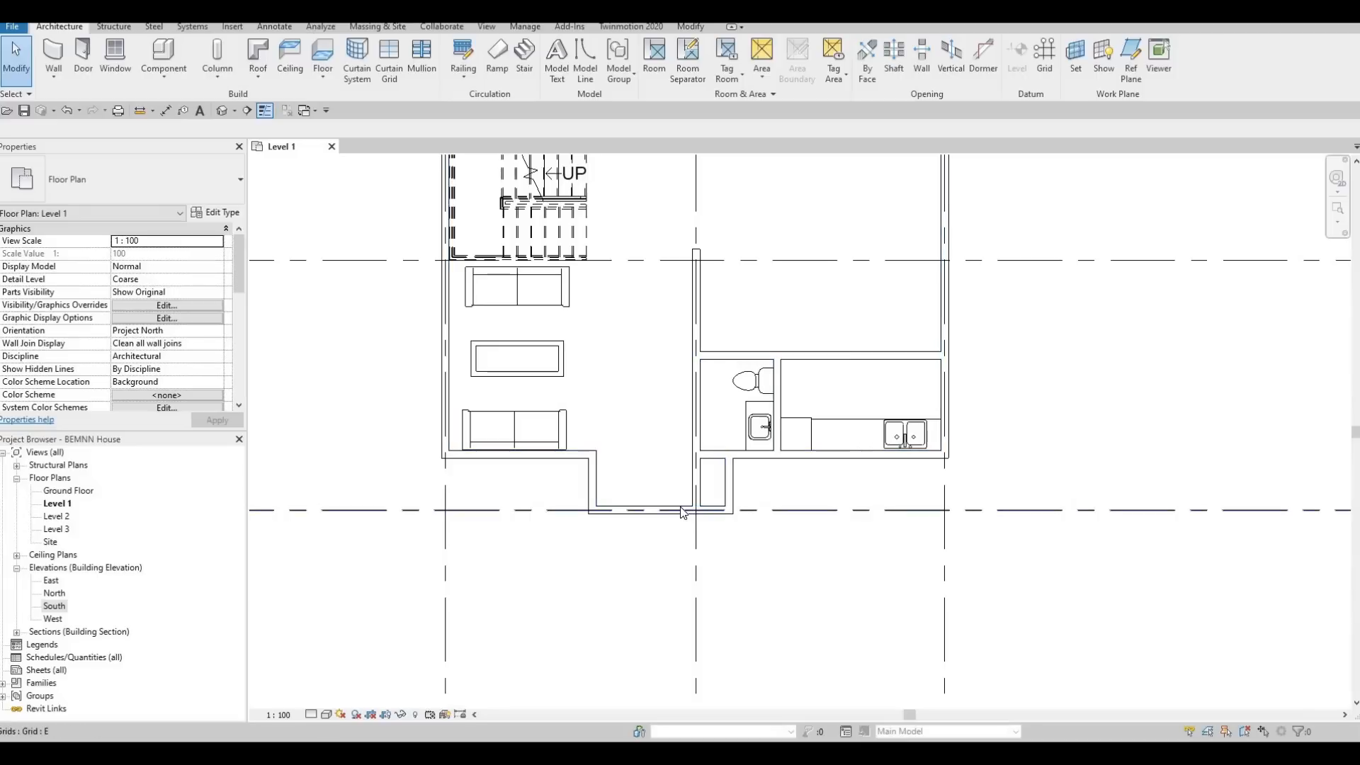
click(682, 511)
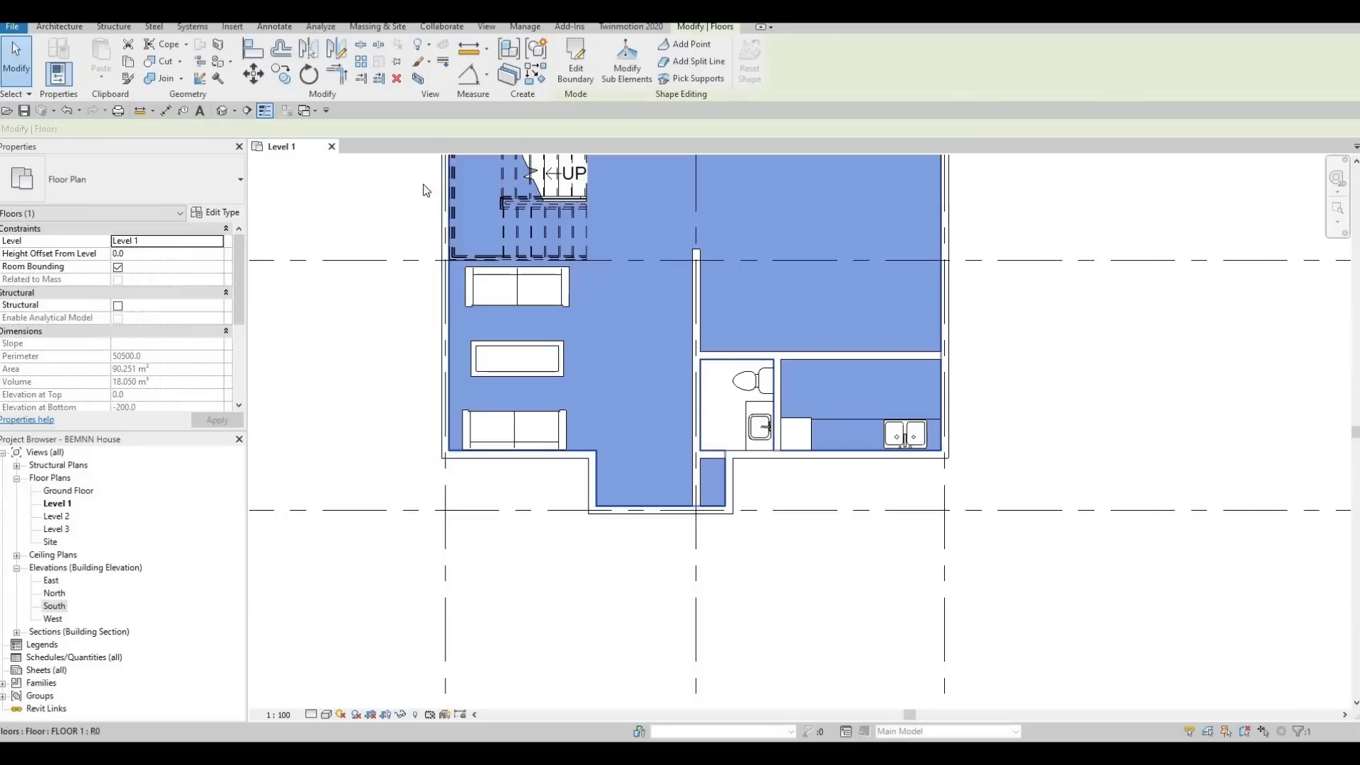
click(574, 71)
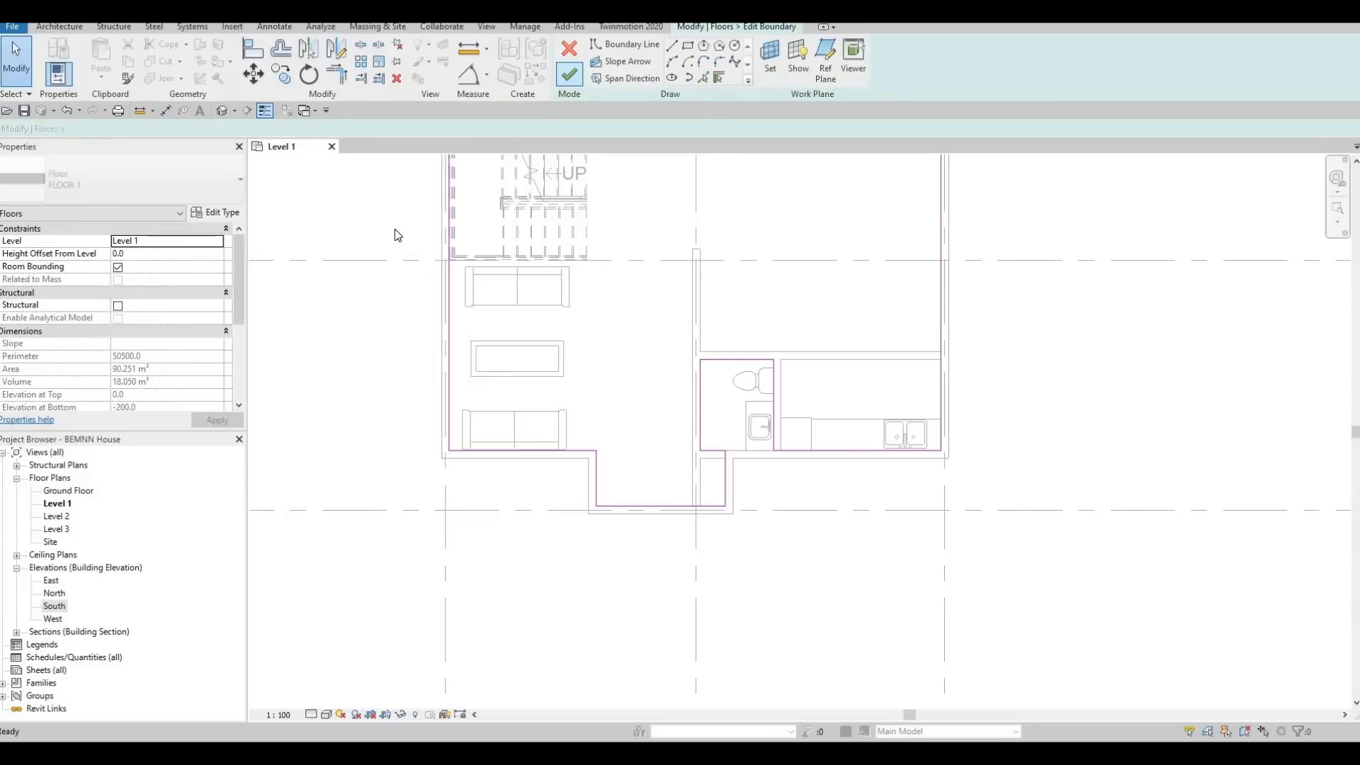
- Examine the FLOOR 1 type's layer structure and inspect the boundary lines around the bathroom
click(216, 213)
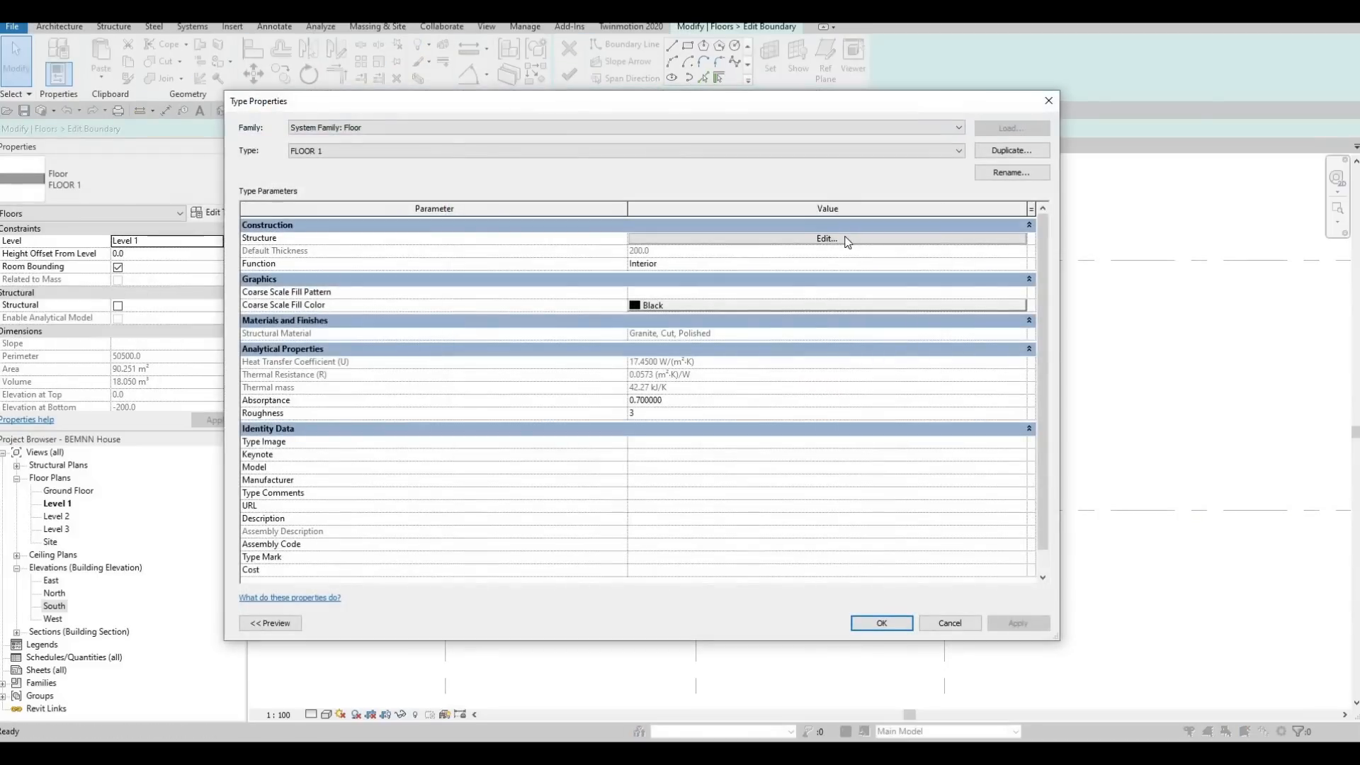
click(845, 236)
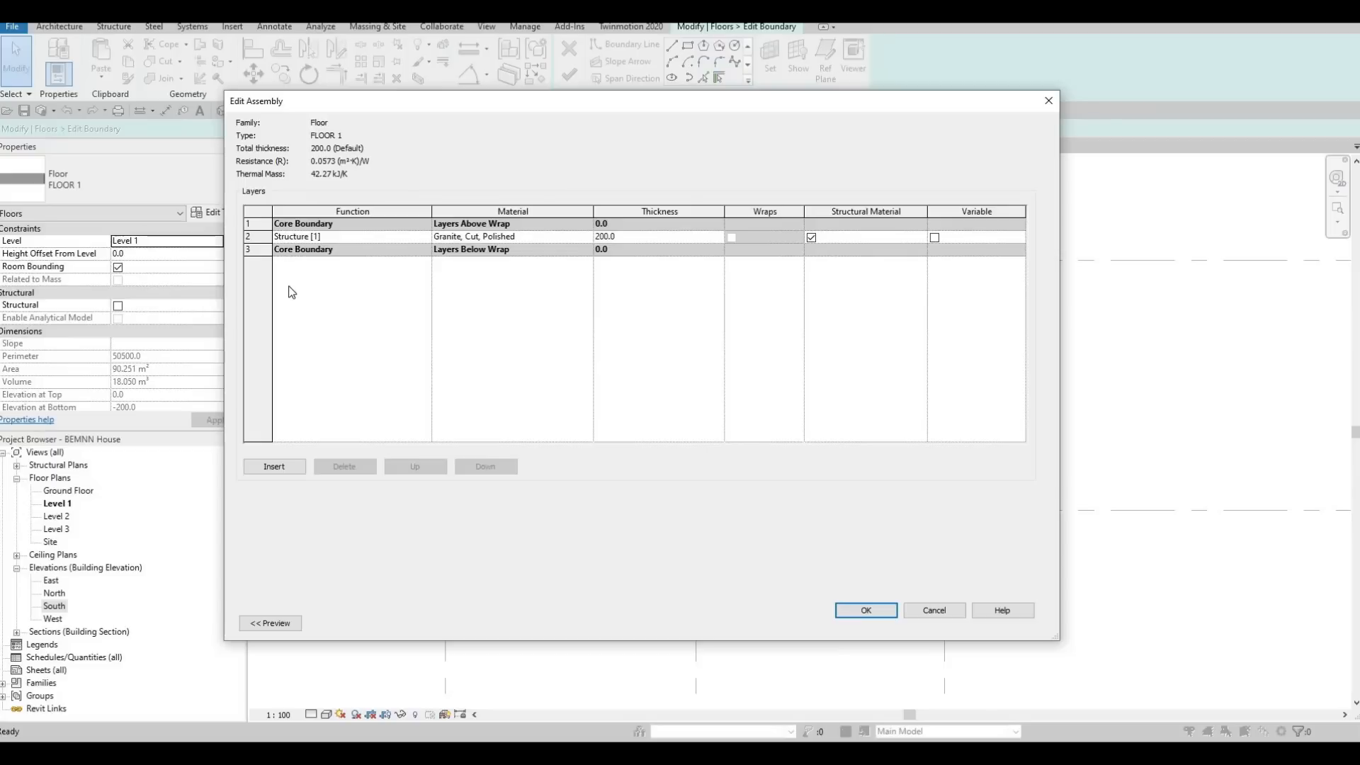
click(938, 610)
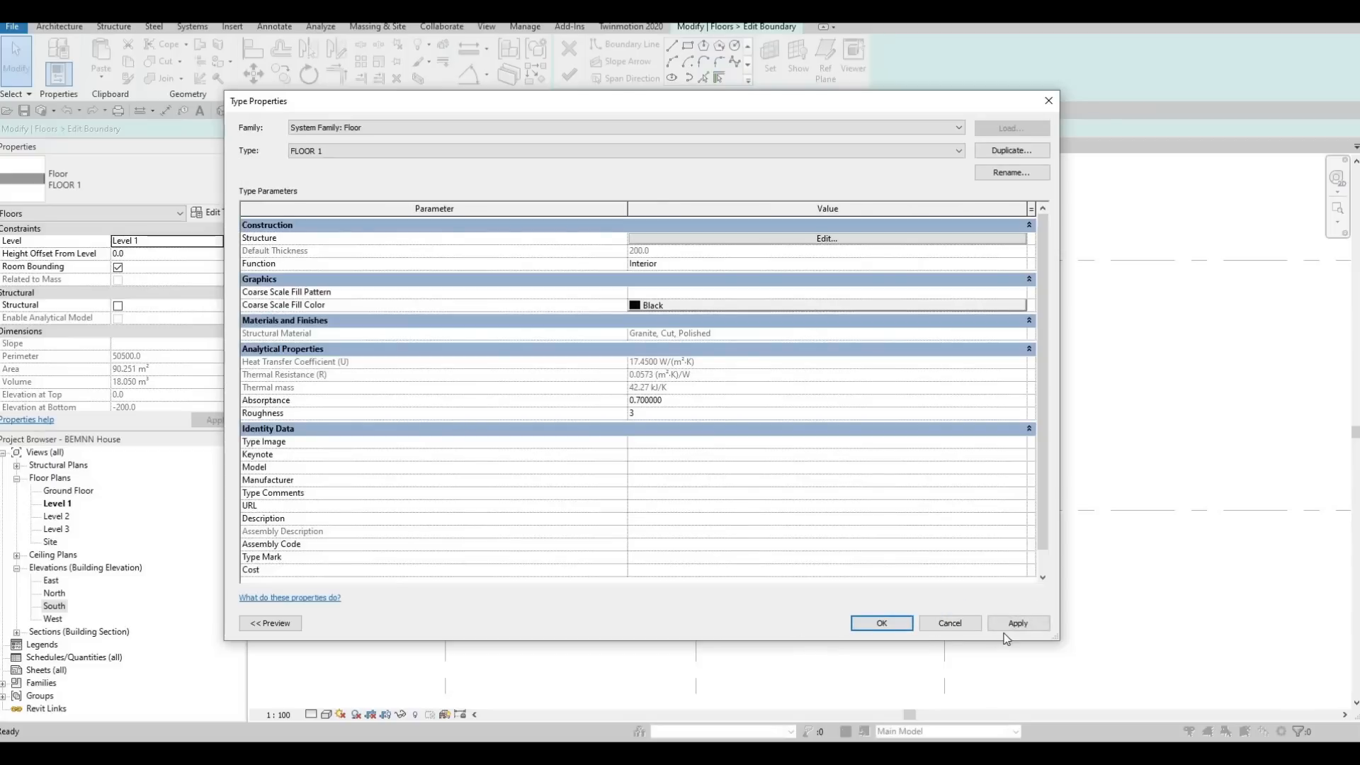
click(888, 627)
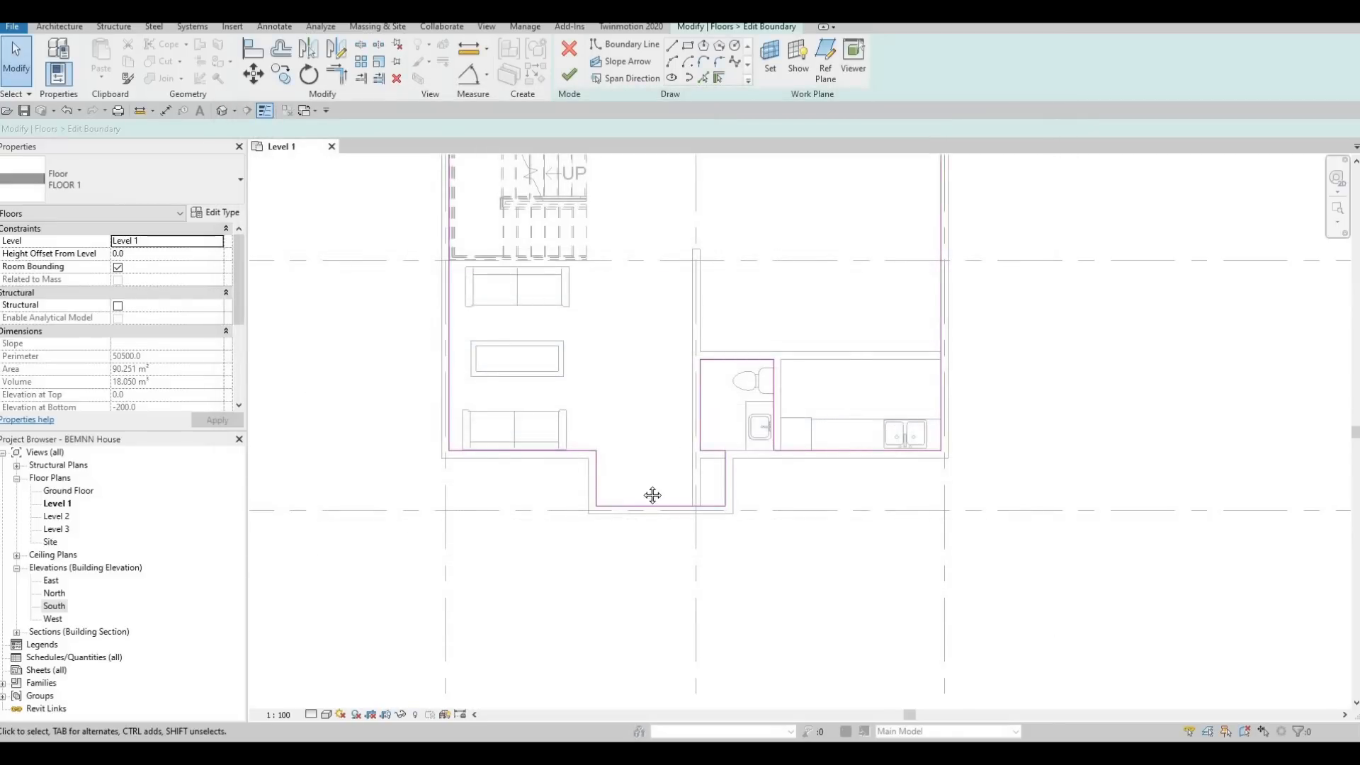
scroll(639, 453, up, 3)
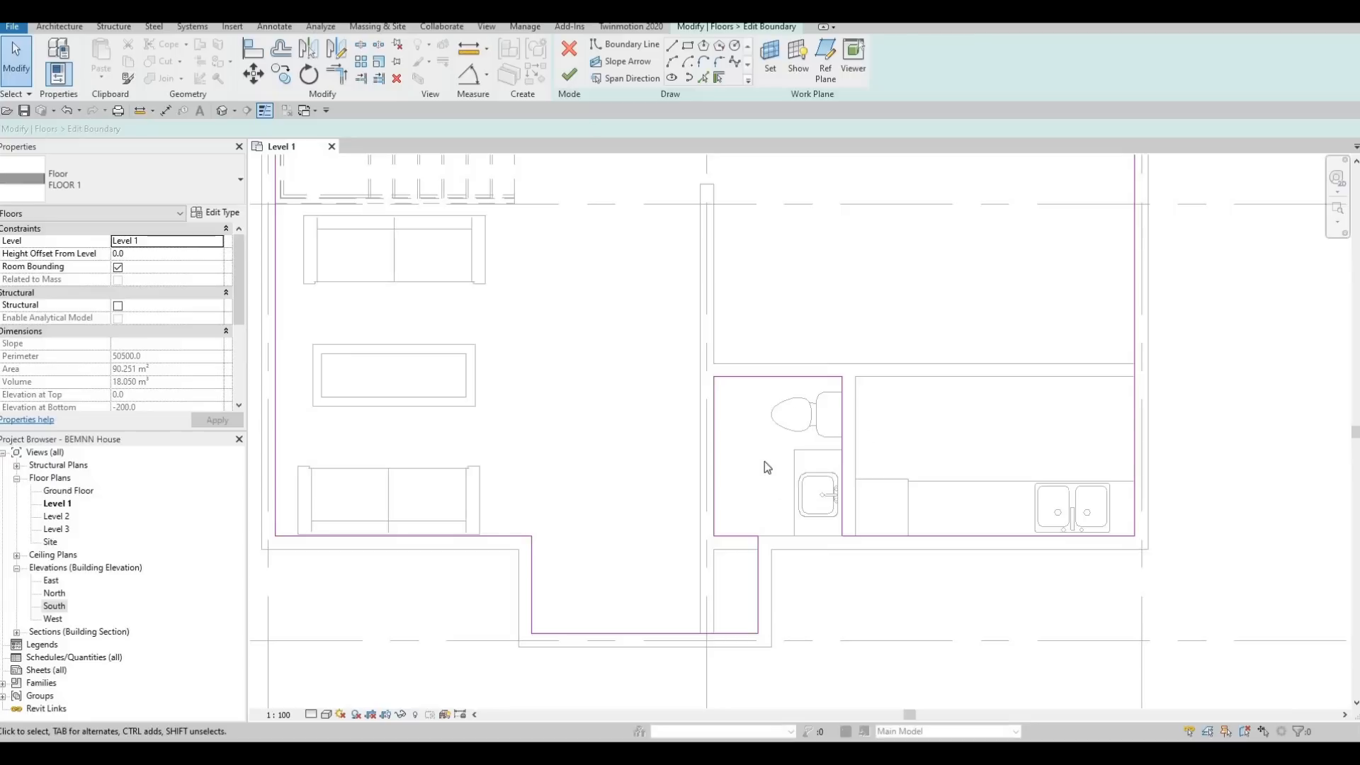
scroll(764, 461, down, 3)
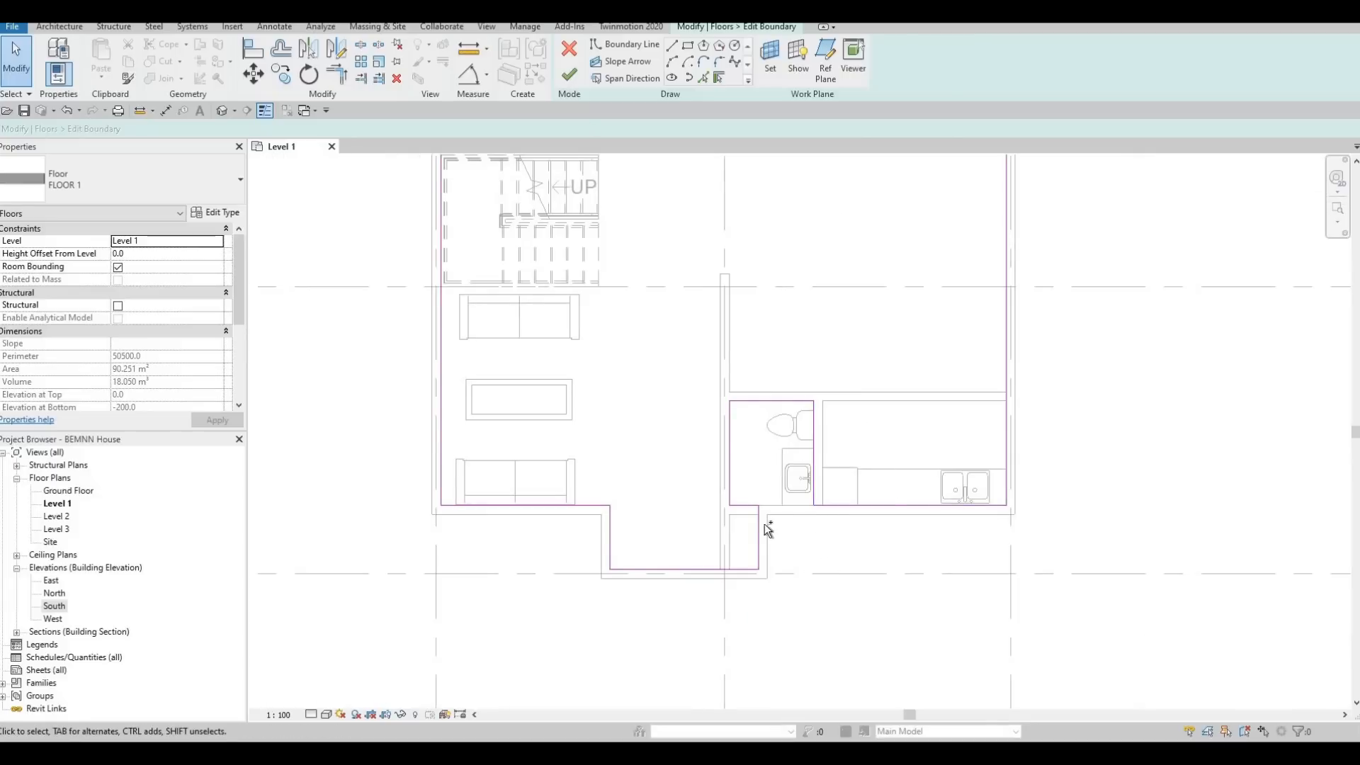
- Undo the floor boundary edits made around the bathroom
key(ctrl+z)
key(ctrl+z)
key(ctrl+z)
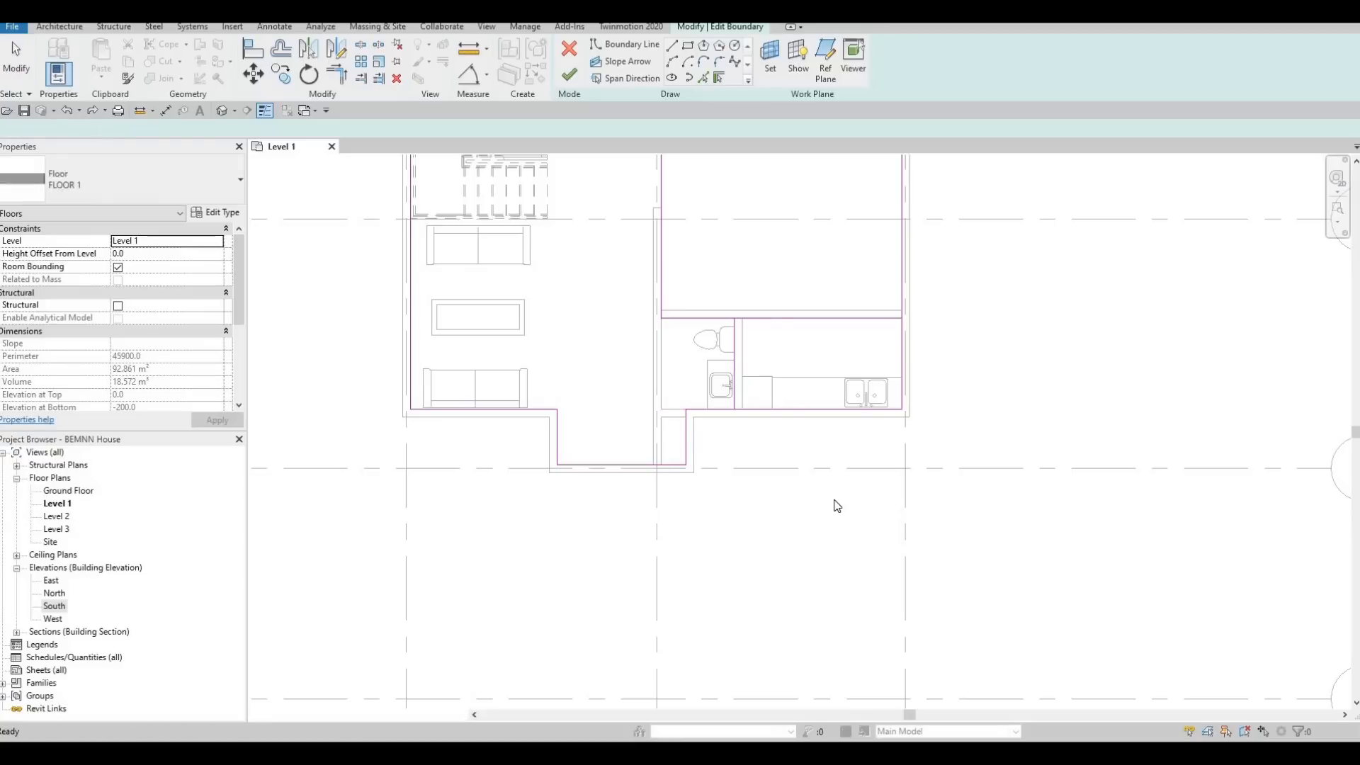
key(ctrl+z)
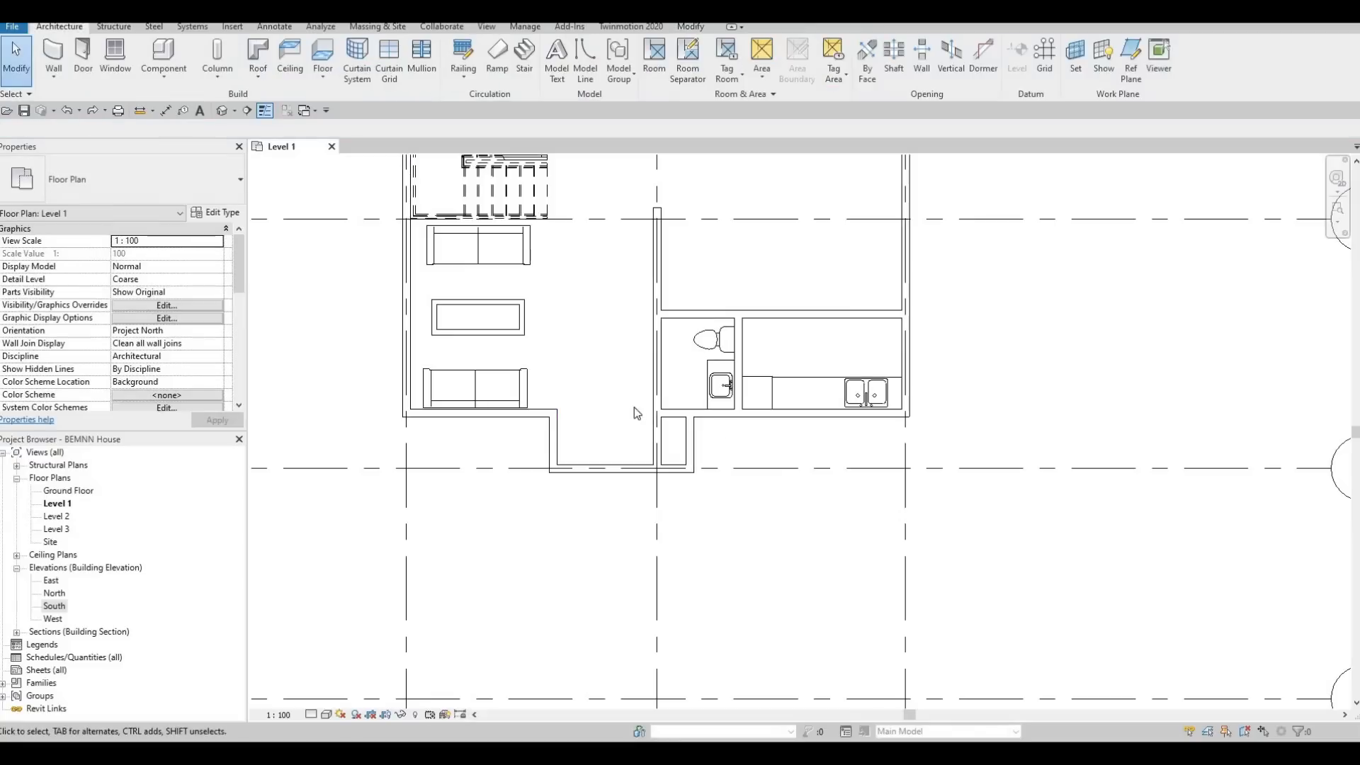
- Open the floor's boundary sketch to check its outline, and leave the sketch without saving changes
click(633, 464)
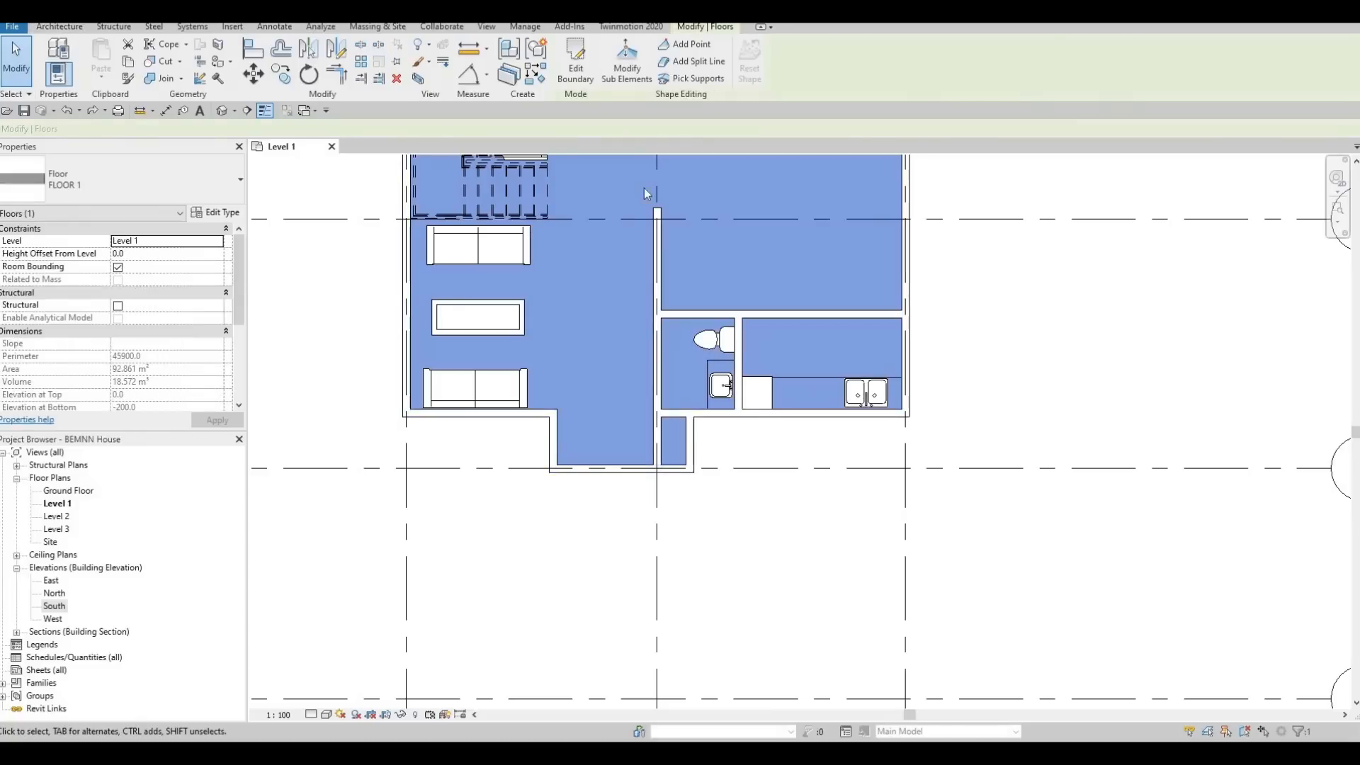
click(575, 60)
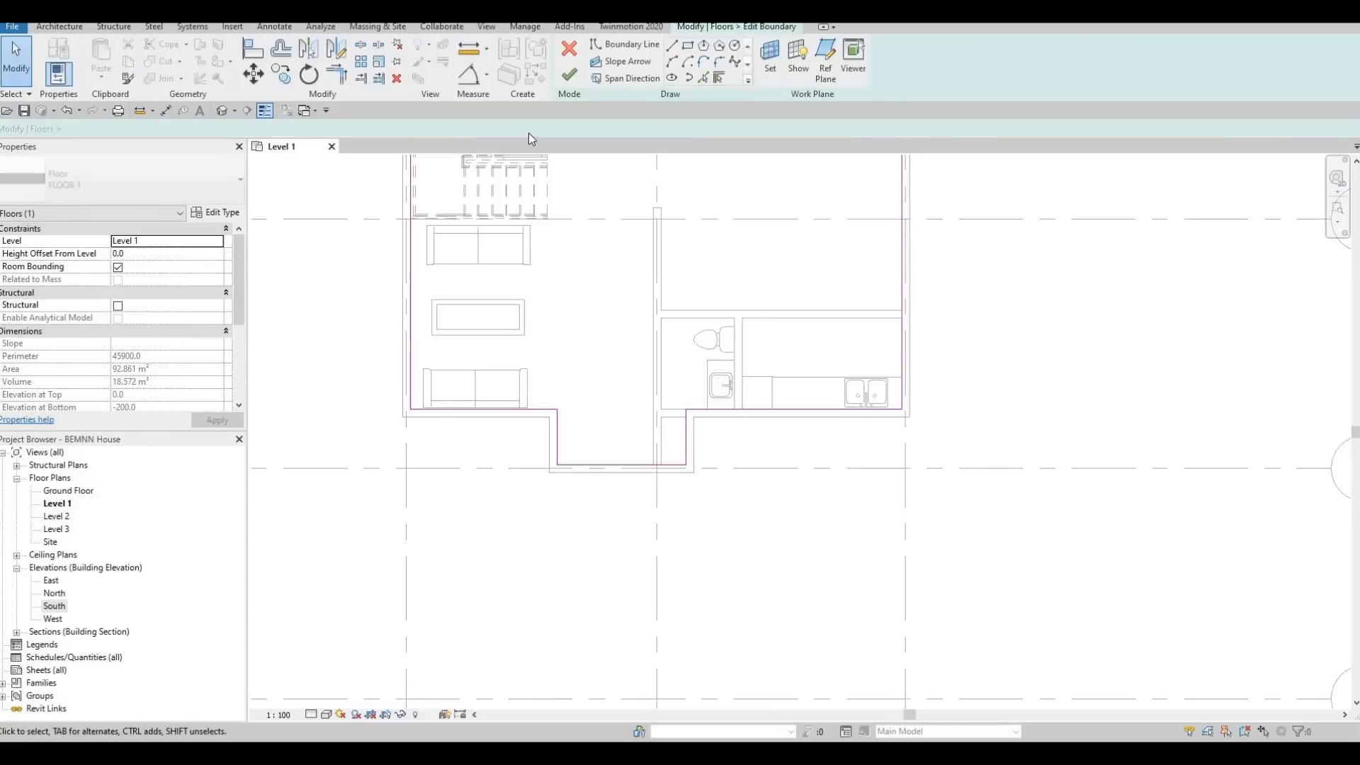
click(569, 48)
middle_drag(659, 513, 629, 531)
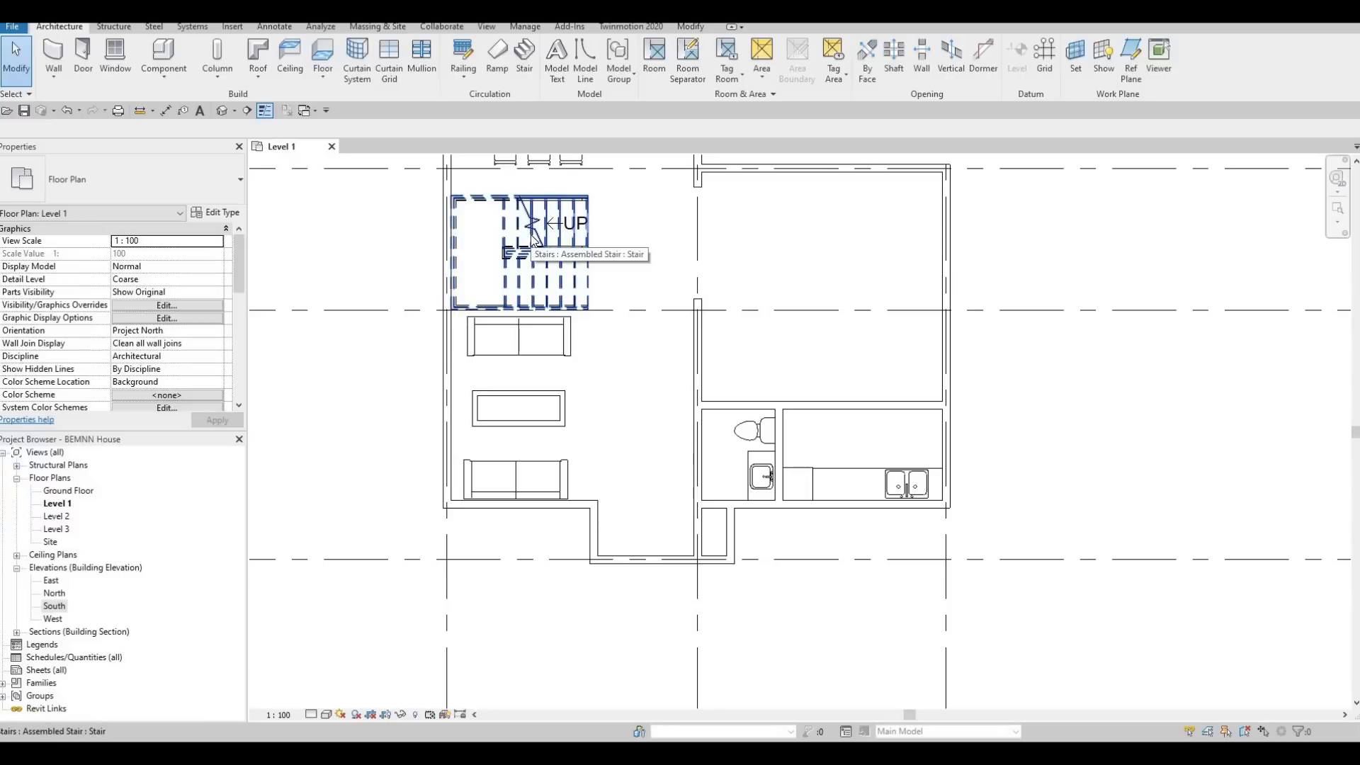
- Split the floor's face around the 1450 by 1800 mm bathroom, sketching along its east, north and west walls and back to the recess corner
click(688, 28)
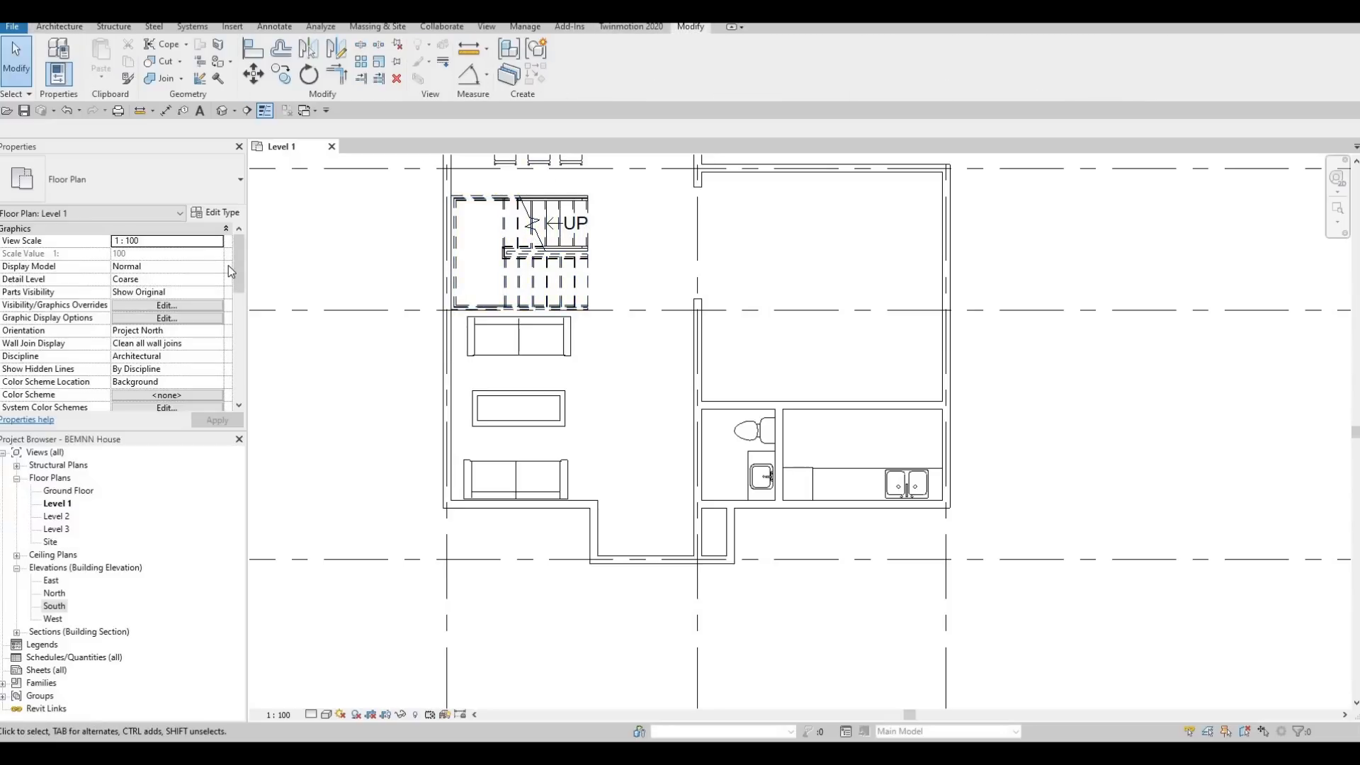
click(220, 47)
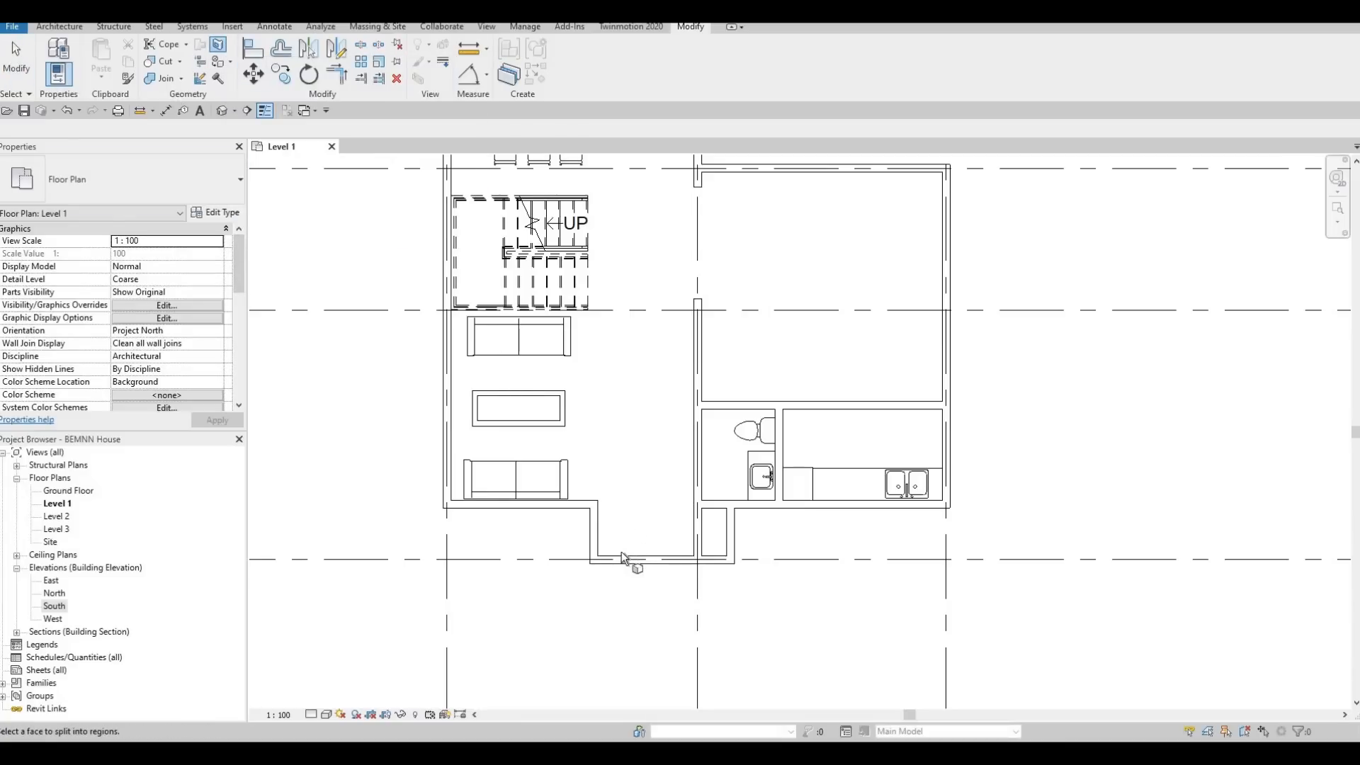
click(670, 536)
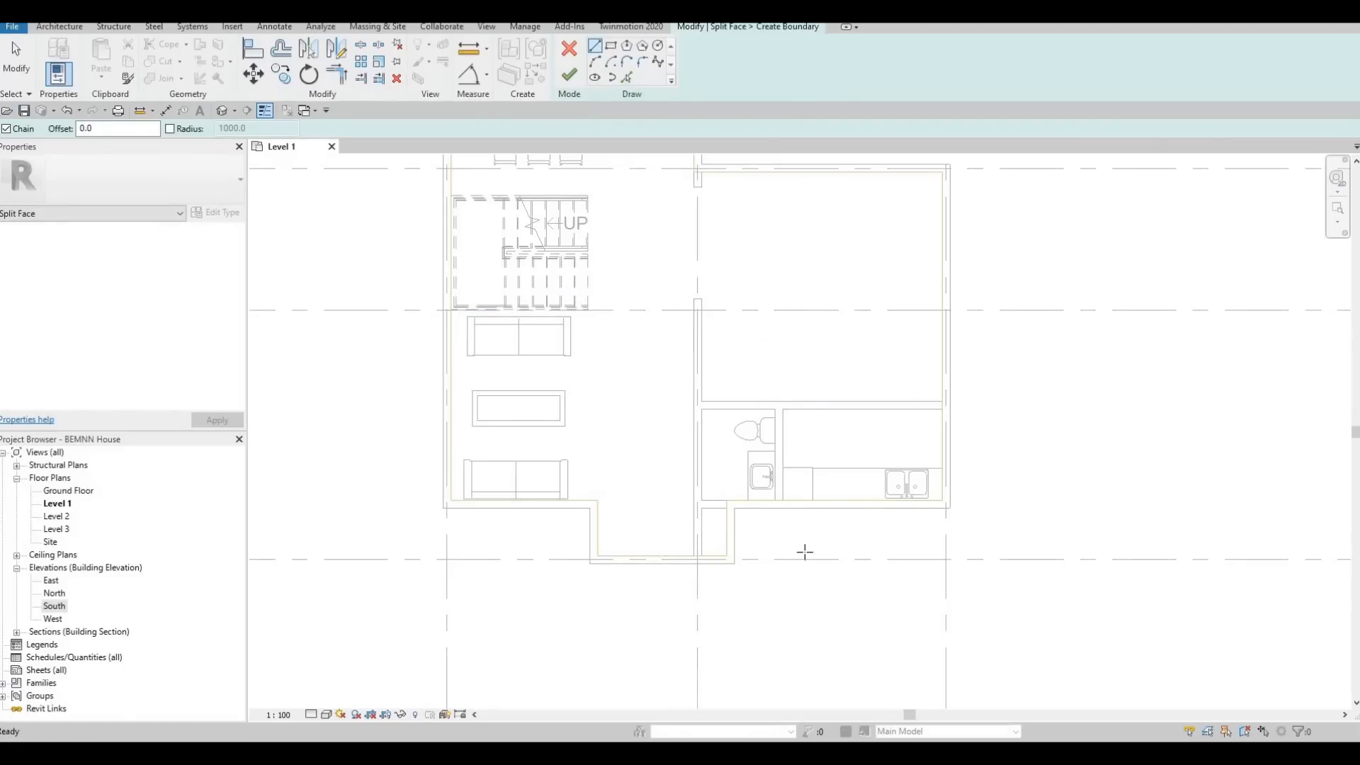
scroll(804, 550, up, 3)
scroll(758, 503, up, 3)
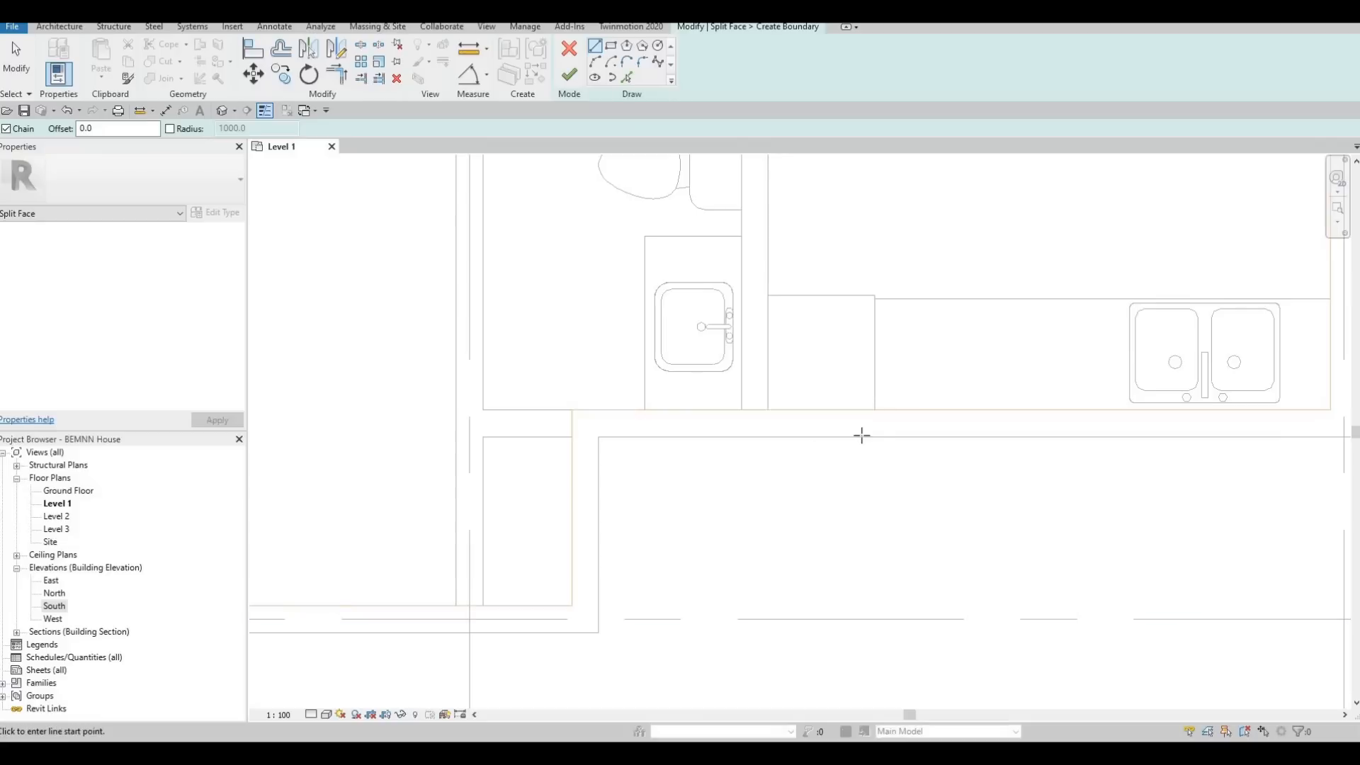
scroll(878, 431, up, 5)
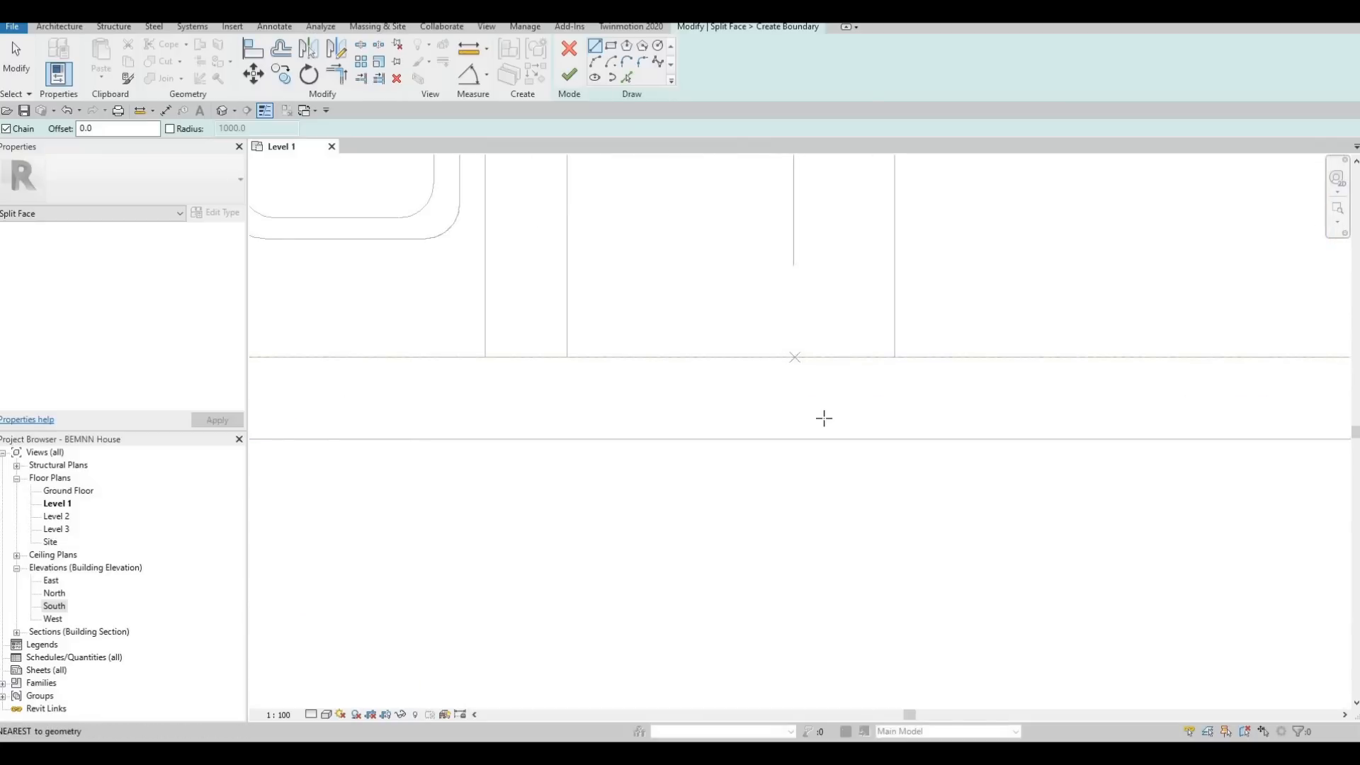
scroll(823, 418, down, 5)
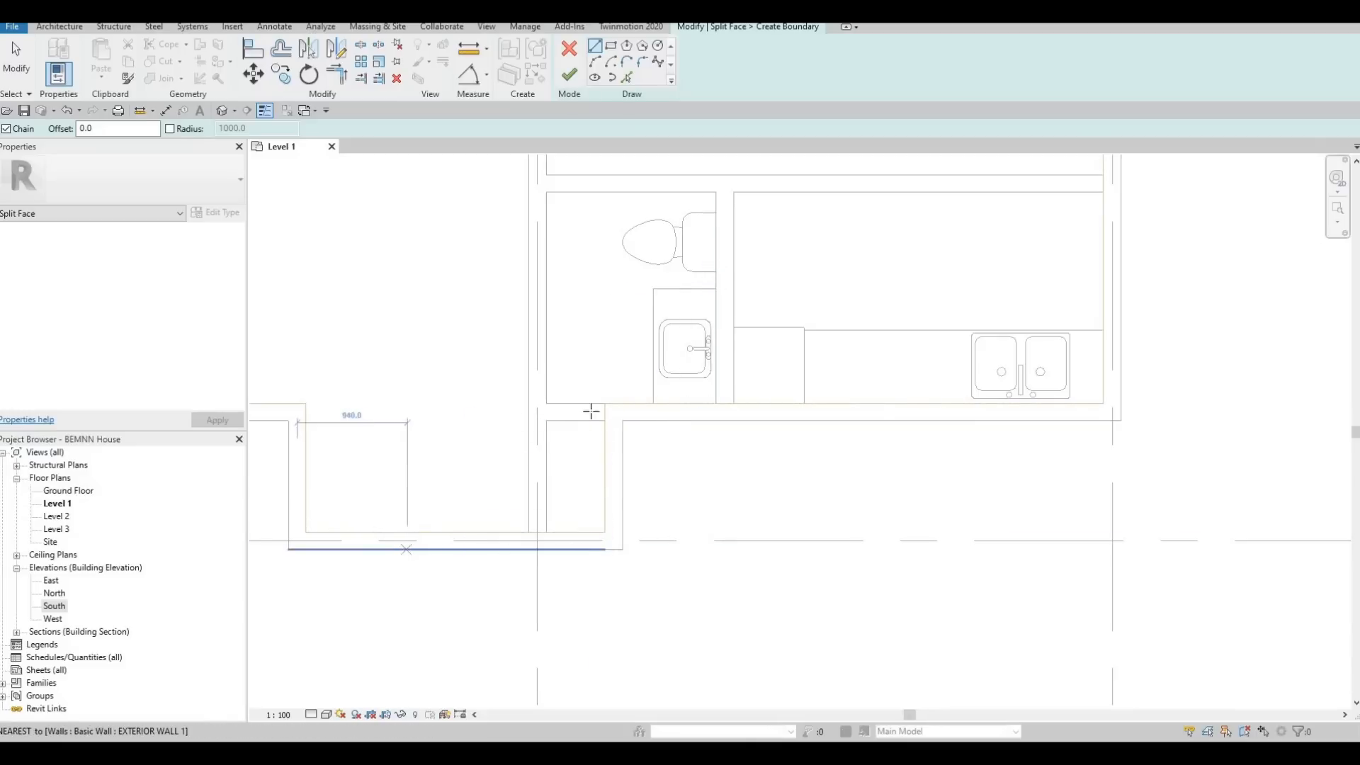
scroll(777, 455, up, 4)
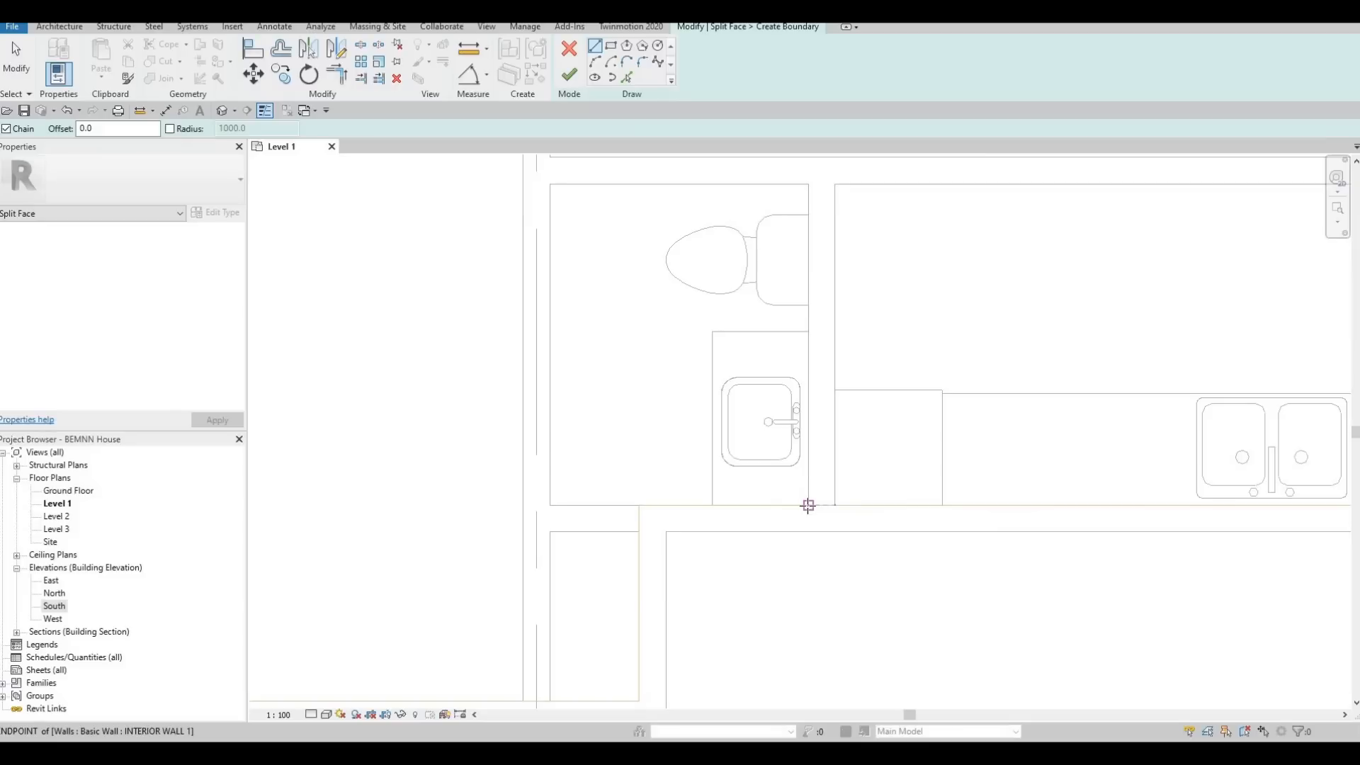
click(808, 505)
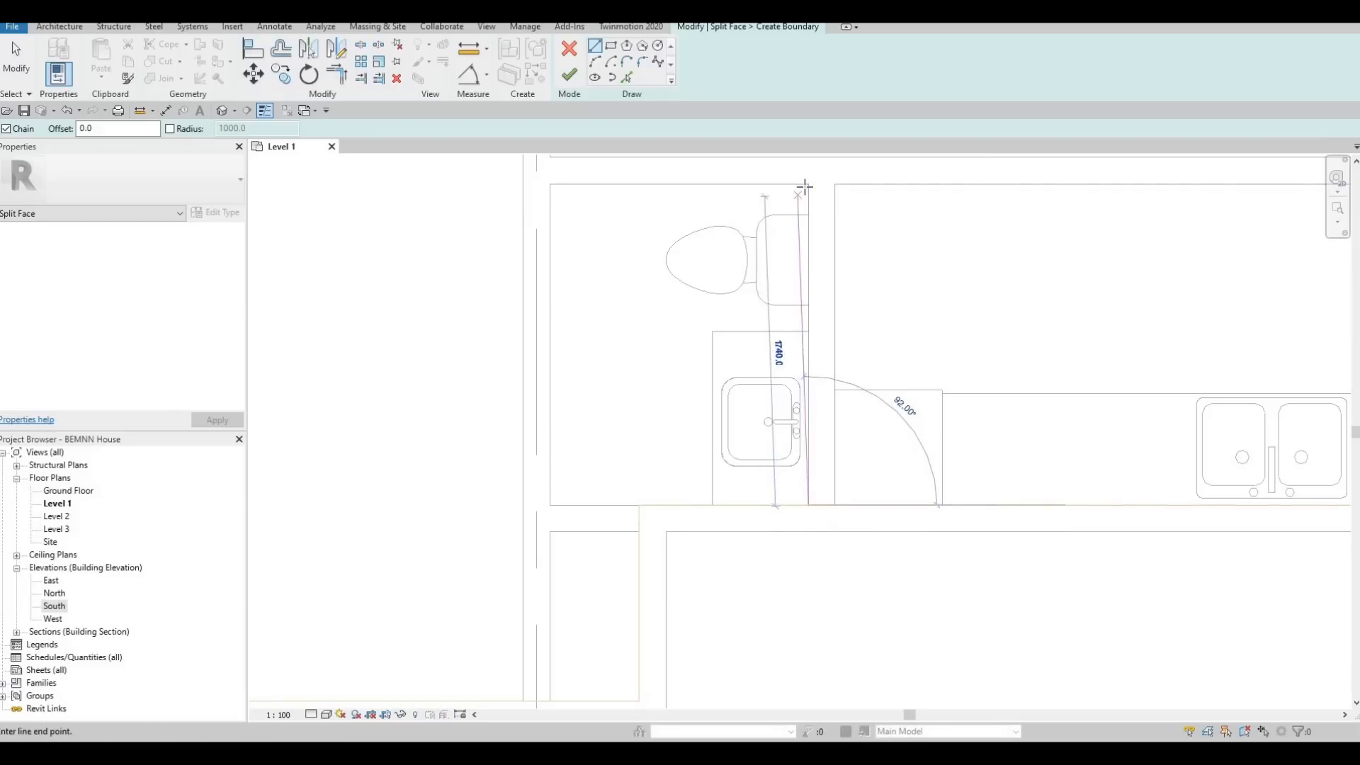
click(808, 184)
click(550, 185)
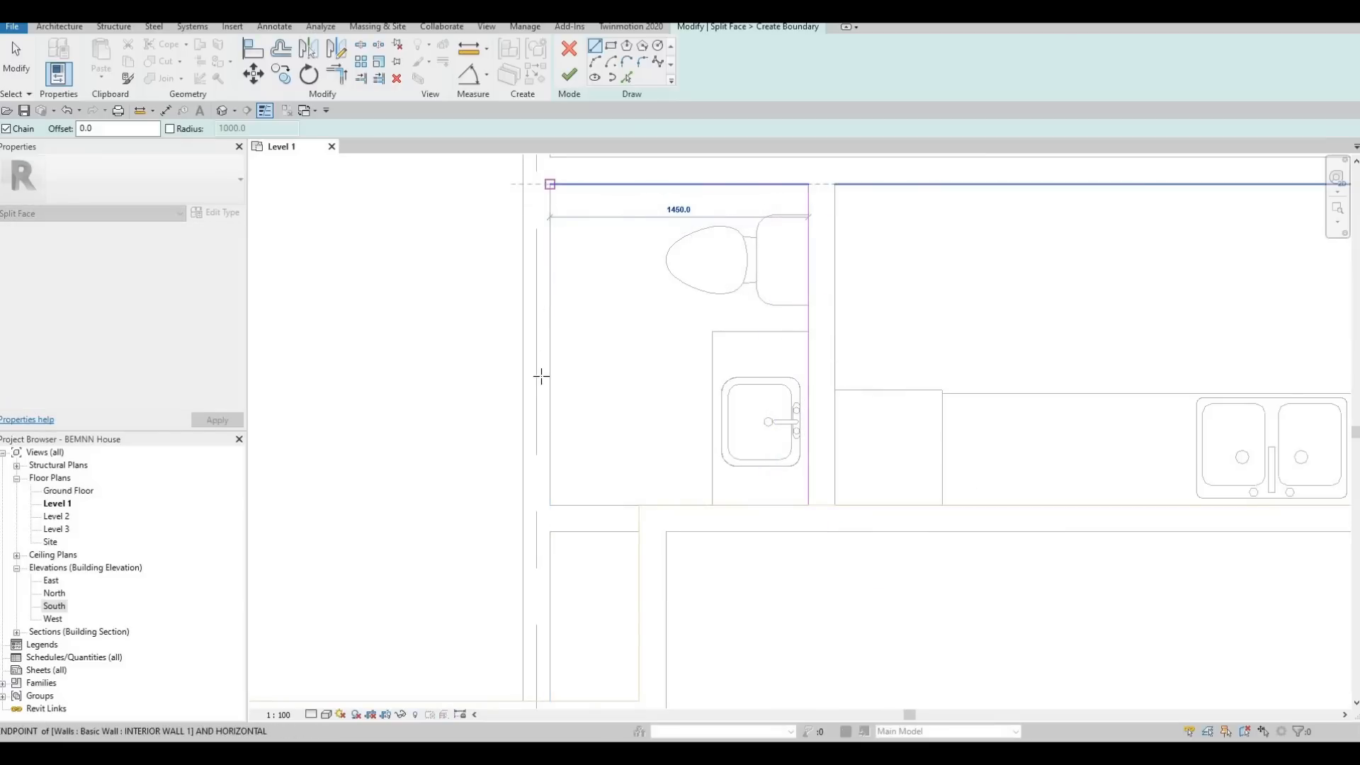
click(550, 505)
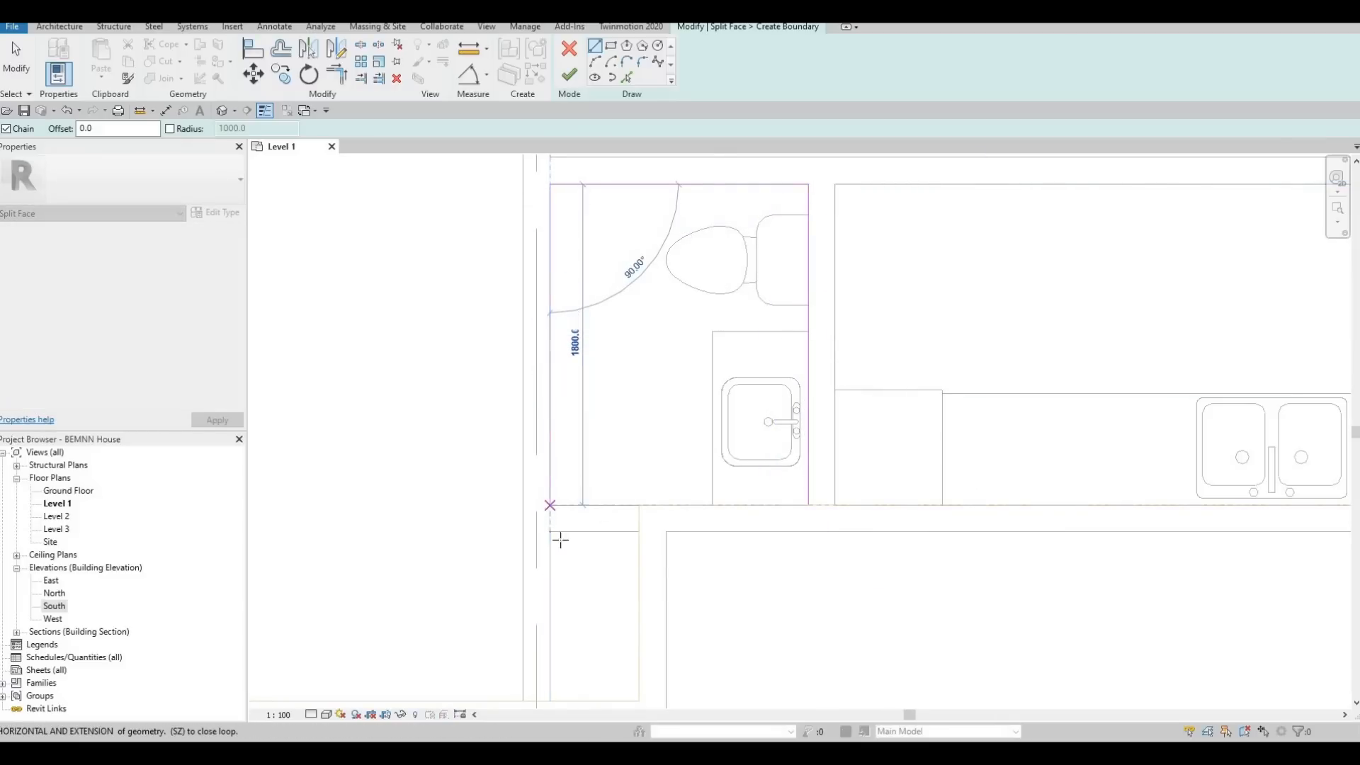
scroll(654, 563, up, 4)
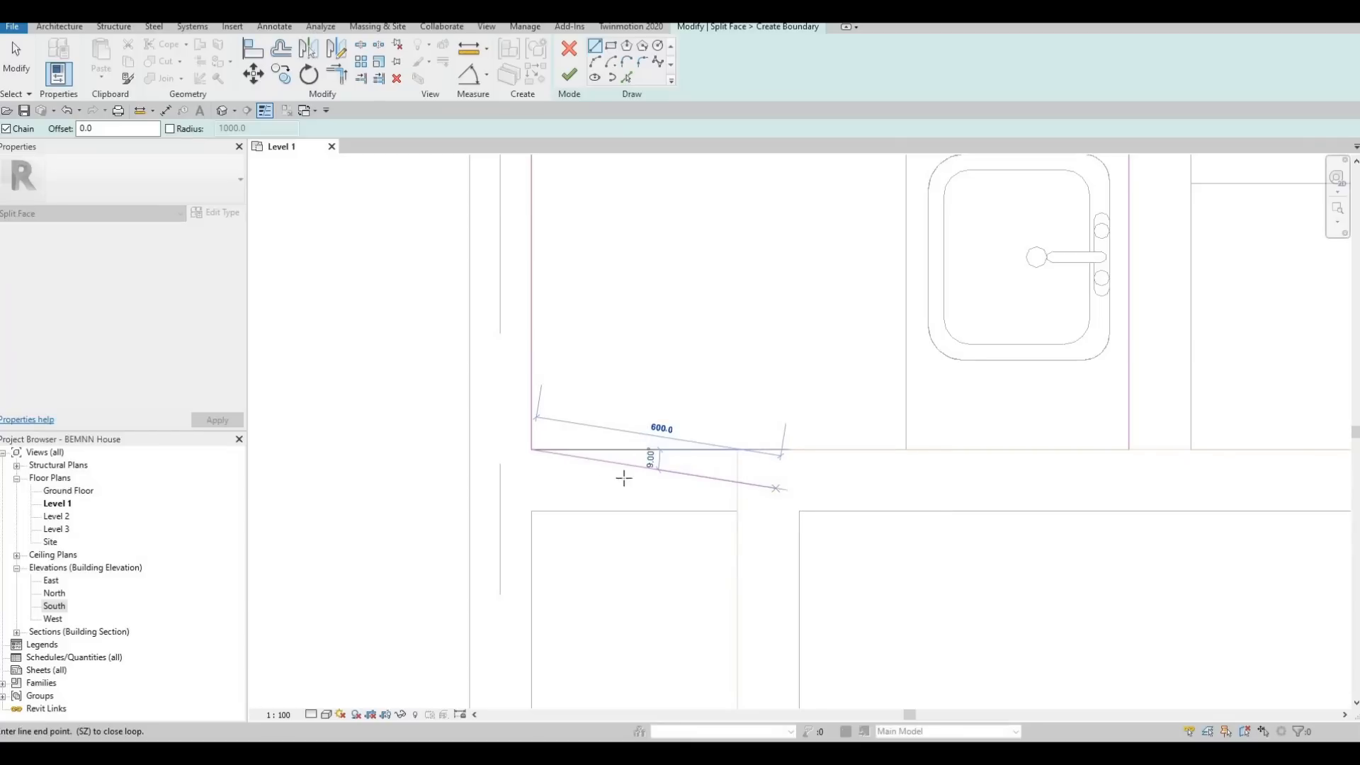
click(737, 449)
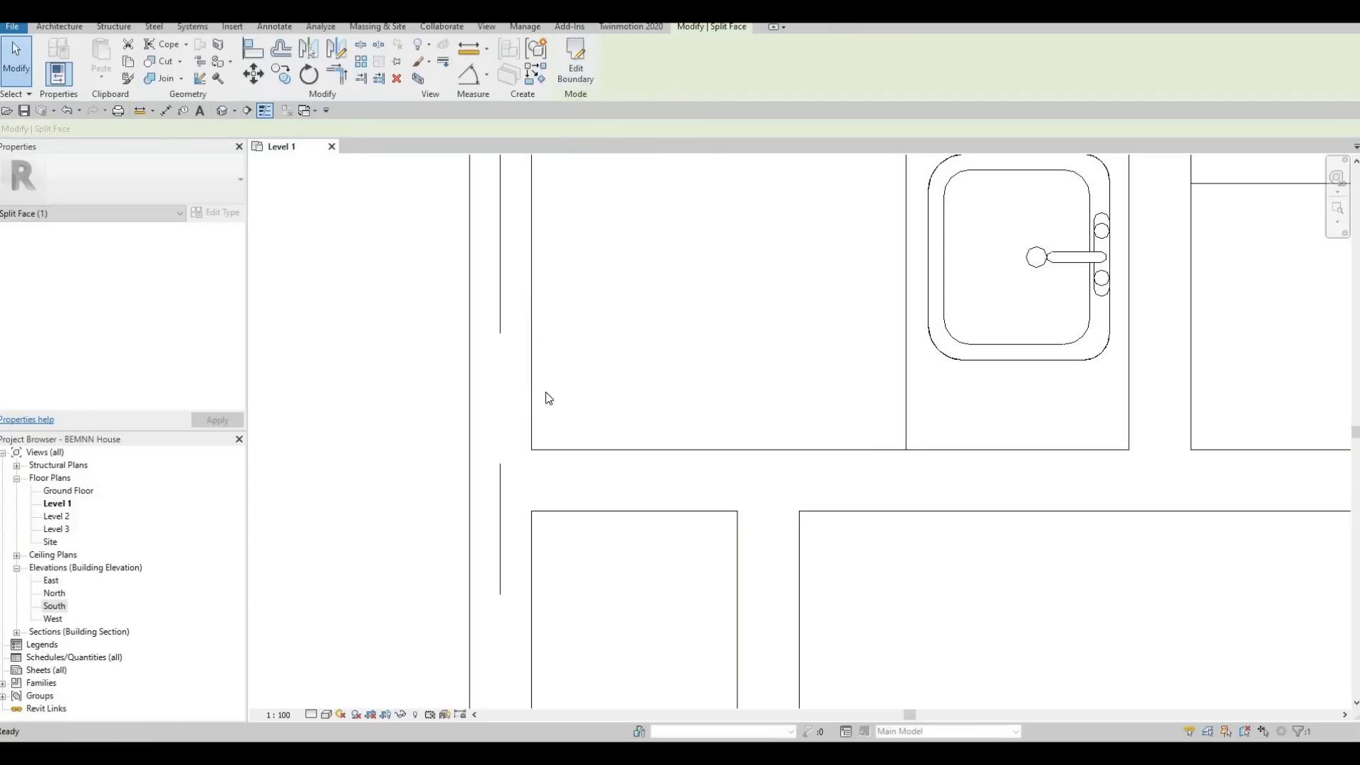
- Try the Shaded and Consistent Colors visual styles on the Level 1 plan, and set it to Realistic
scroll(606, 344, down, 4)
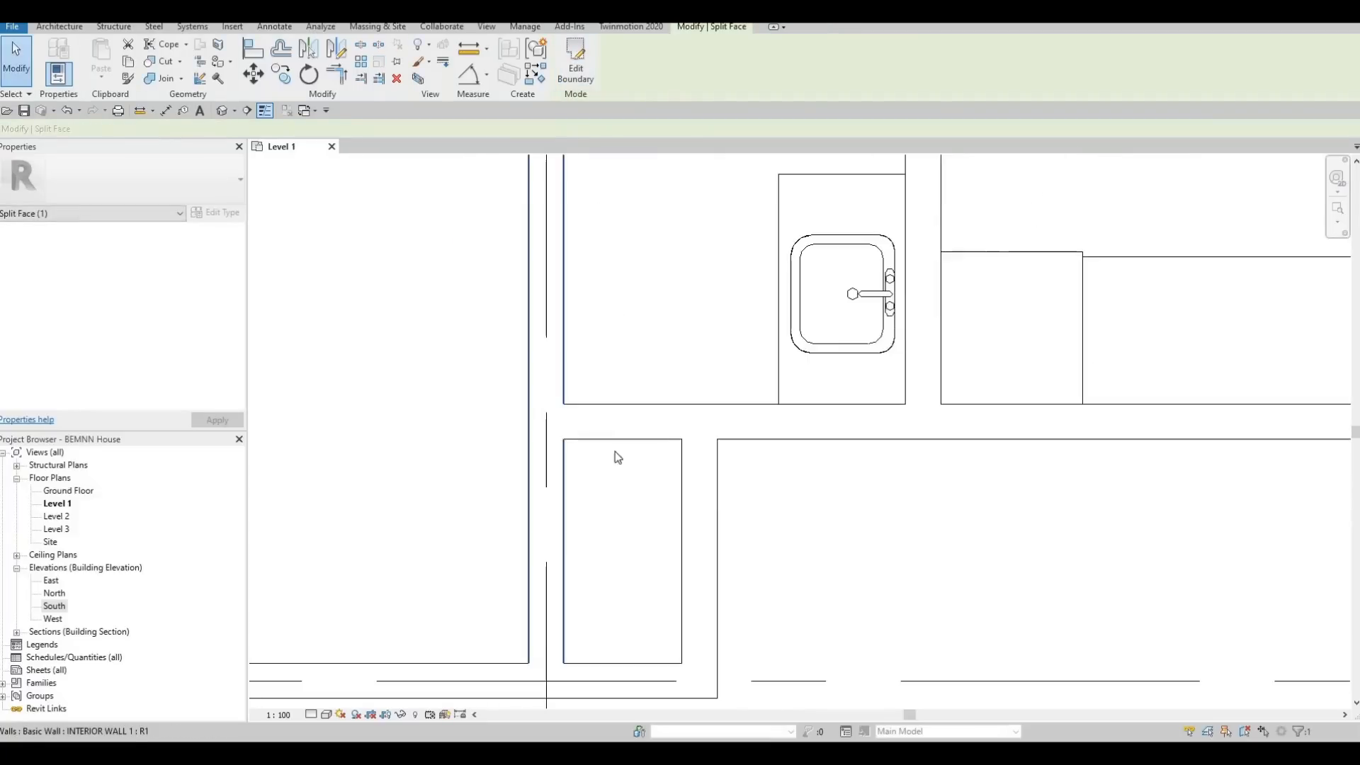
click(327, 714)
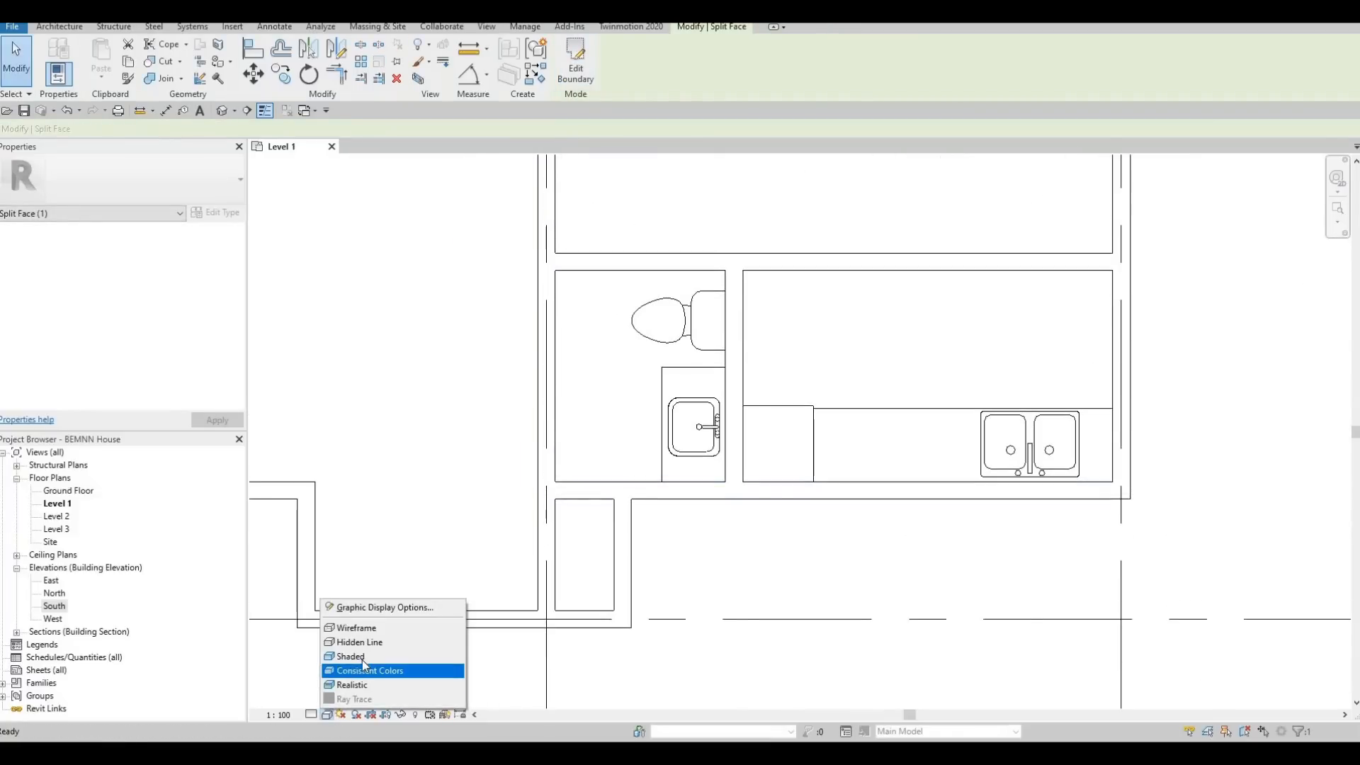
click(363, 660)
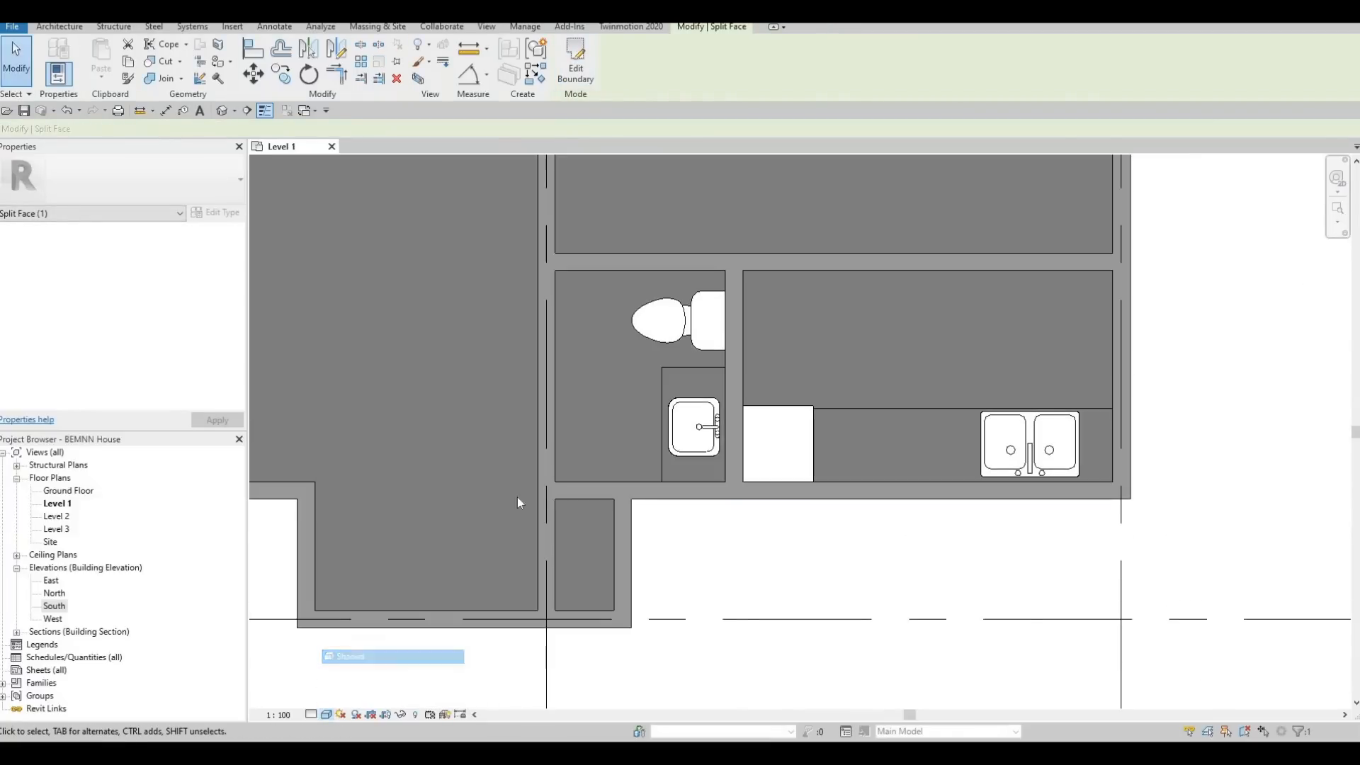
click(328, 714)
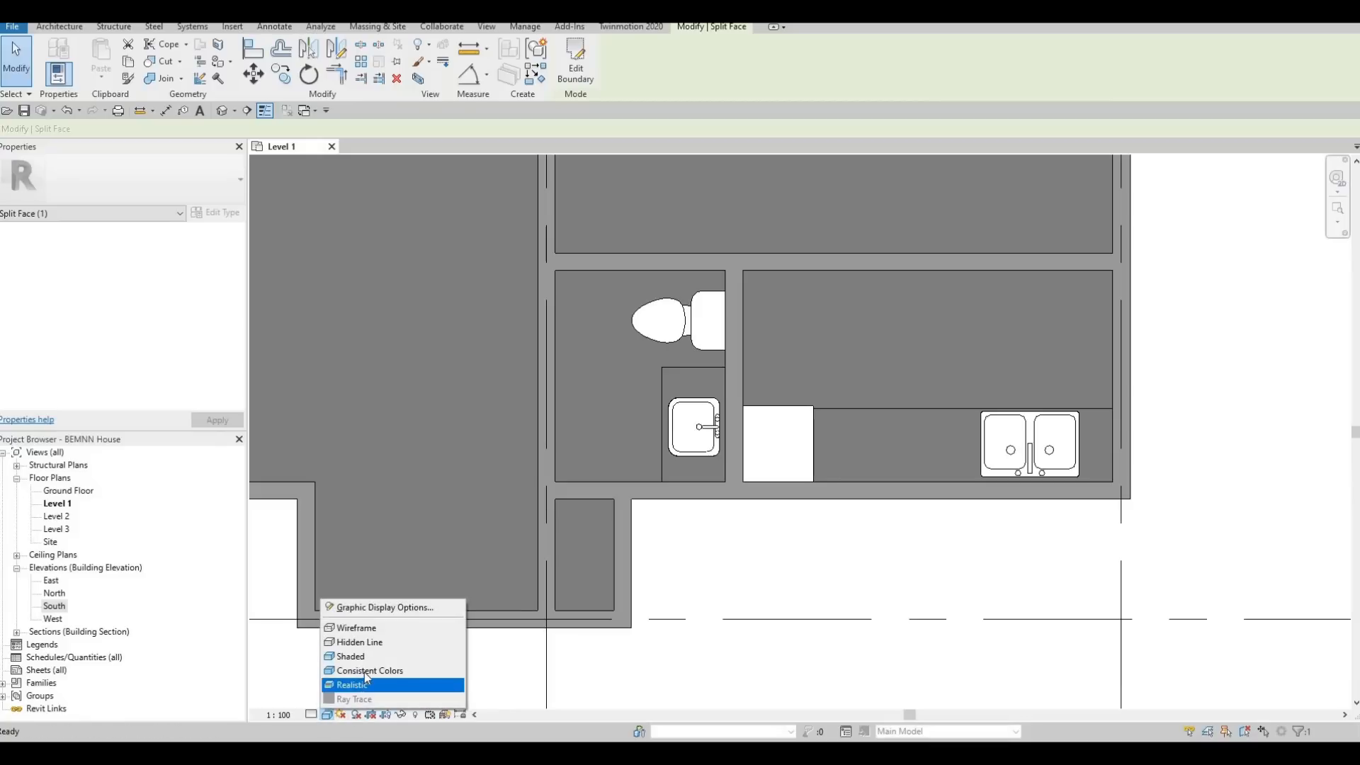
click(364, 673)
click(329, 713)
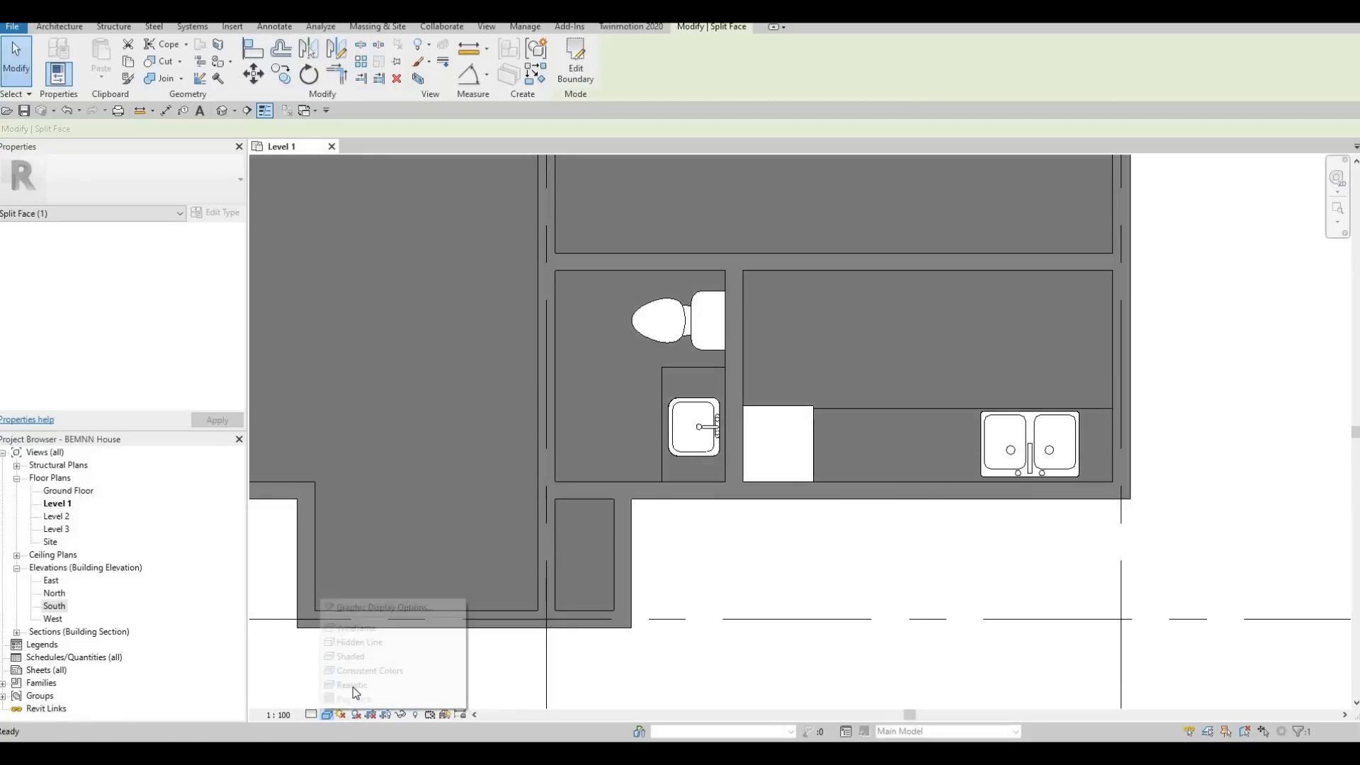
click(433, 683)
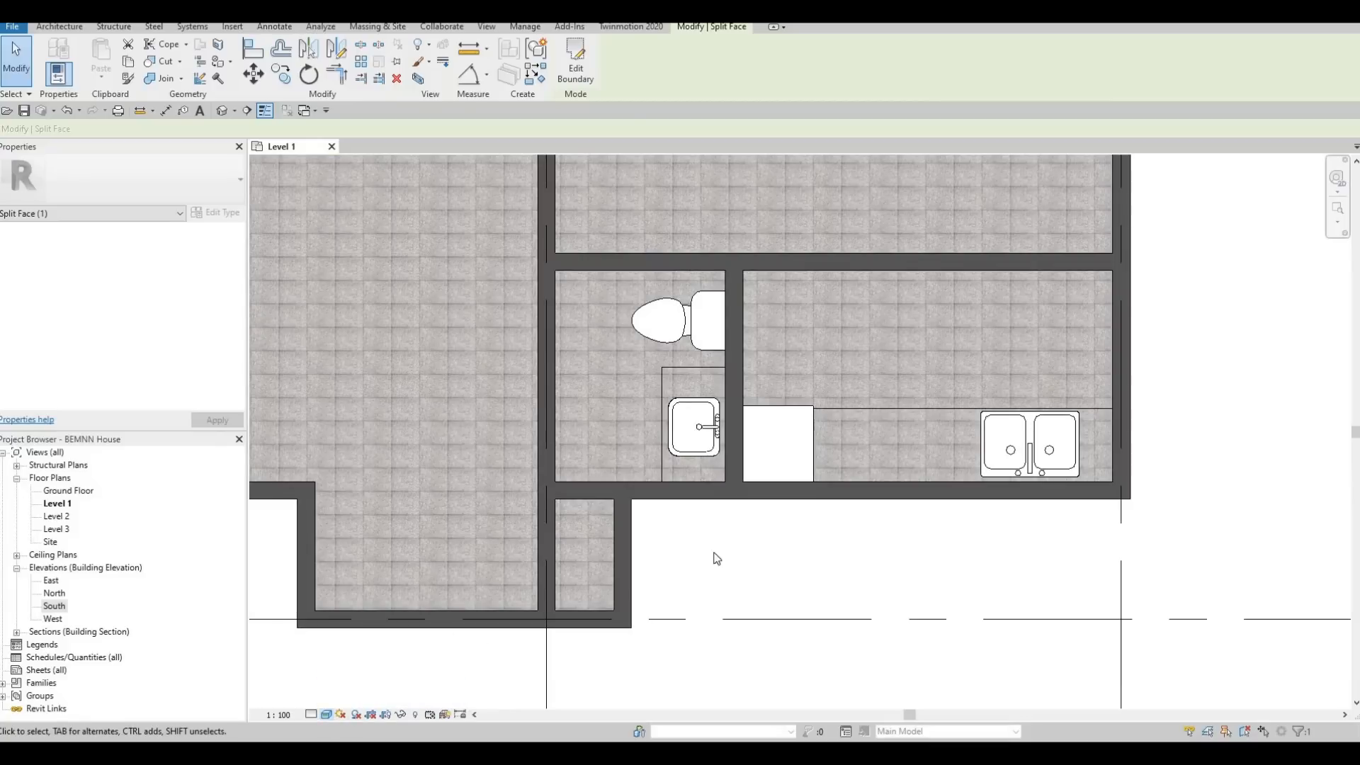
middle_drag(574, 426, 739, 458)
key(Escape)
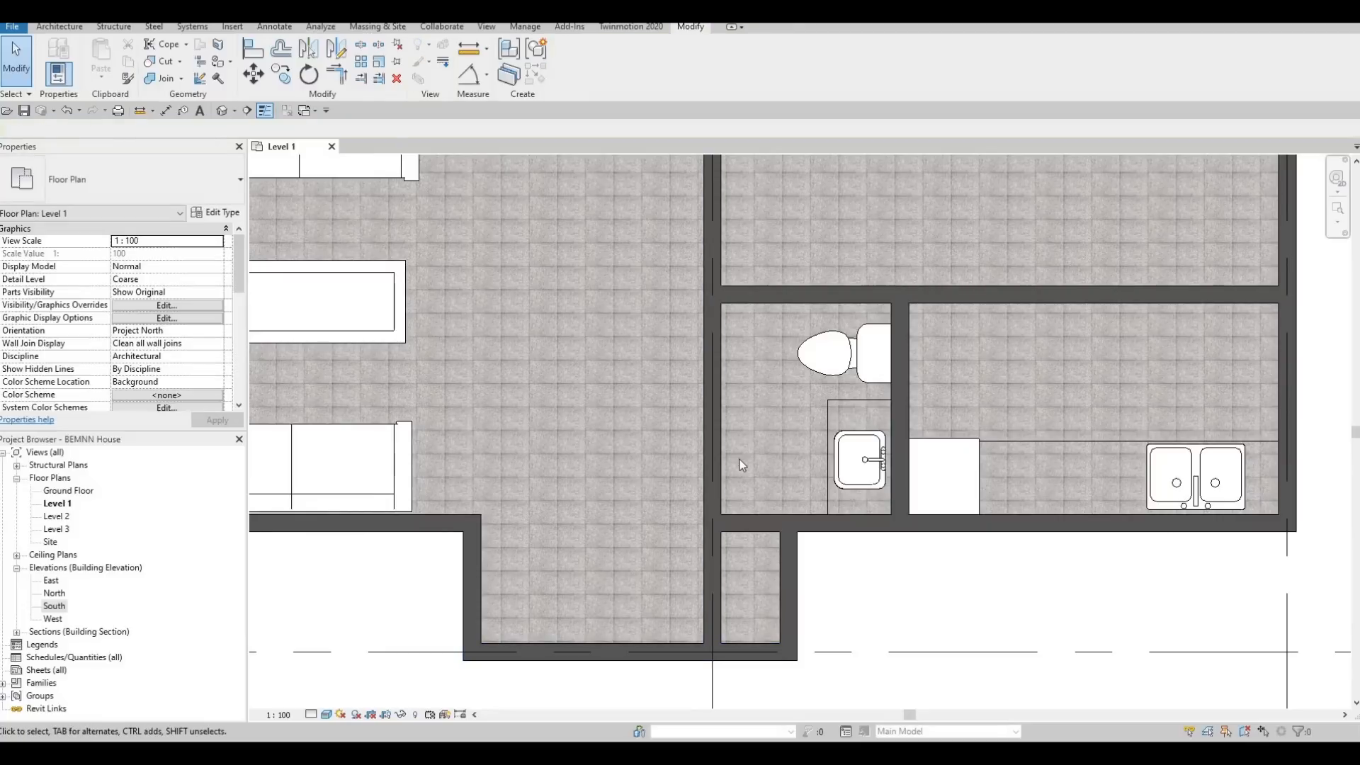
- Paint the bathroom's split floor region with the Vinyl Composition Tile material
click(743, 513)
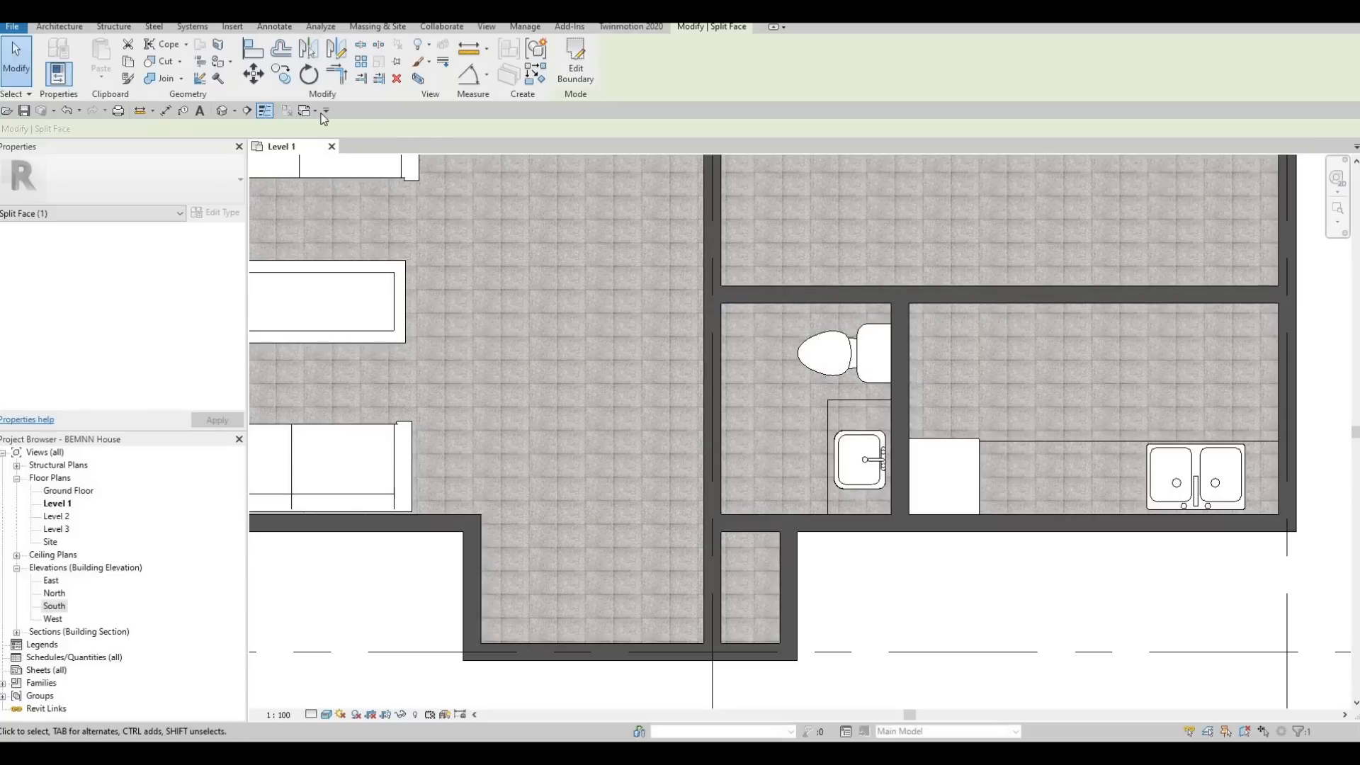
click(220, 63)
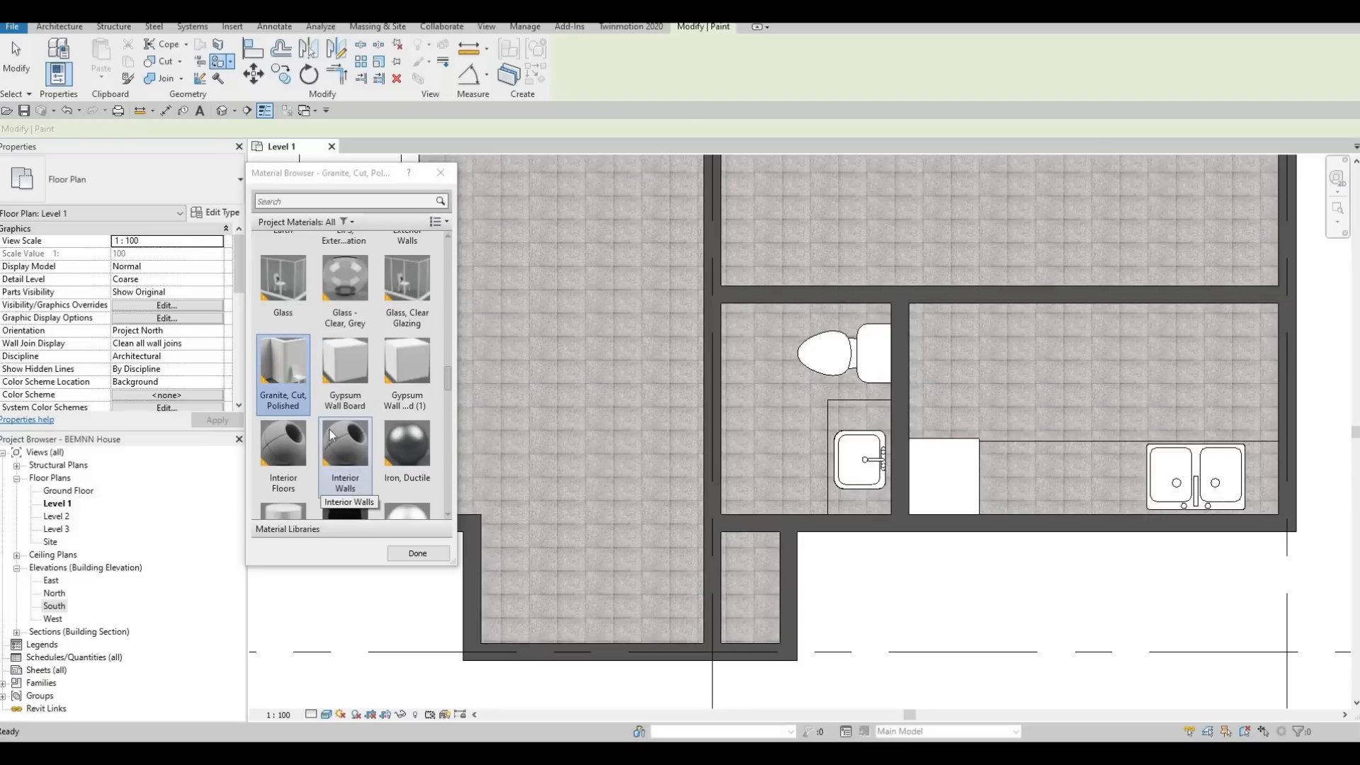
scroll(401, 430, down, 5)
scroll(376, 411, down, 5)
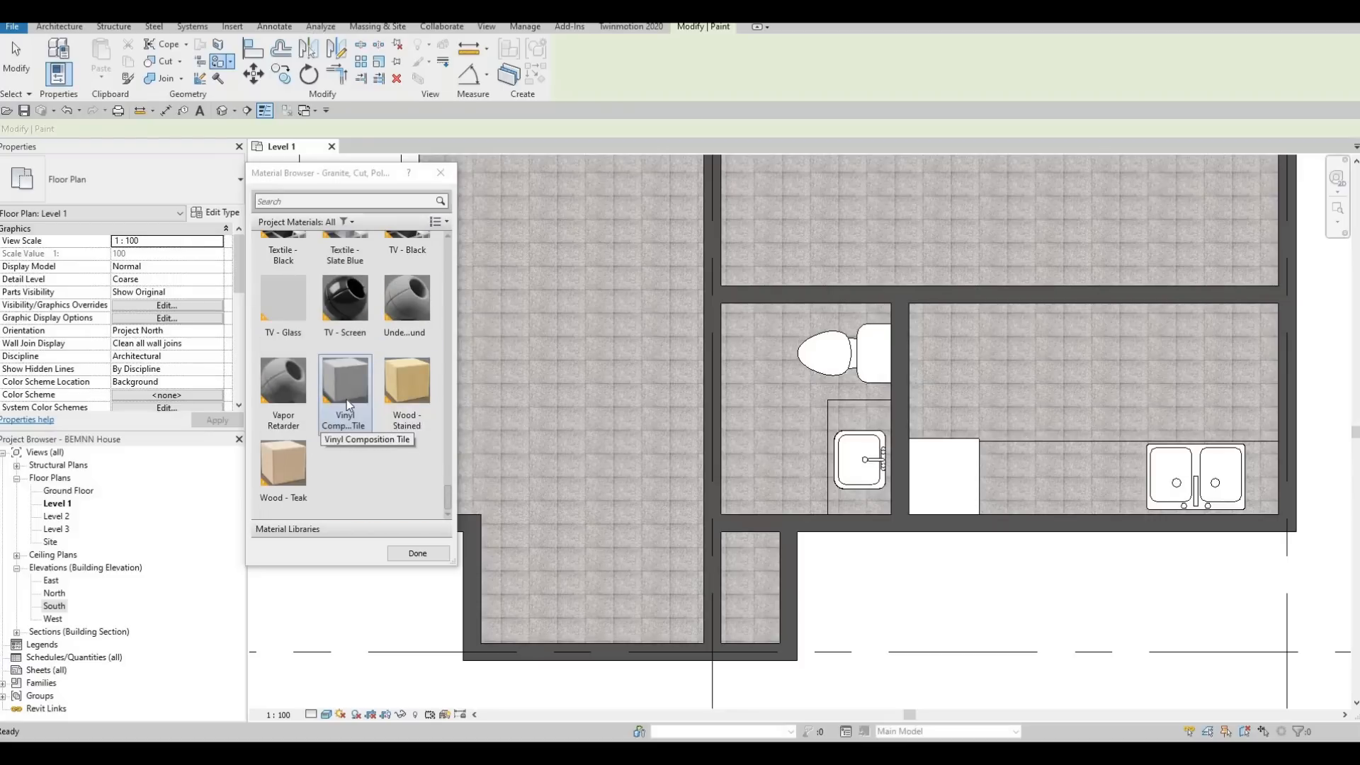
click(346, 401)
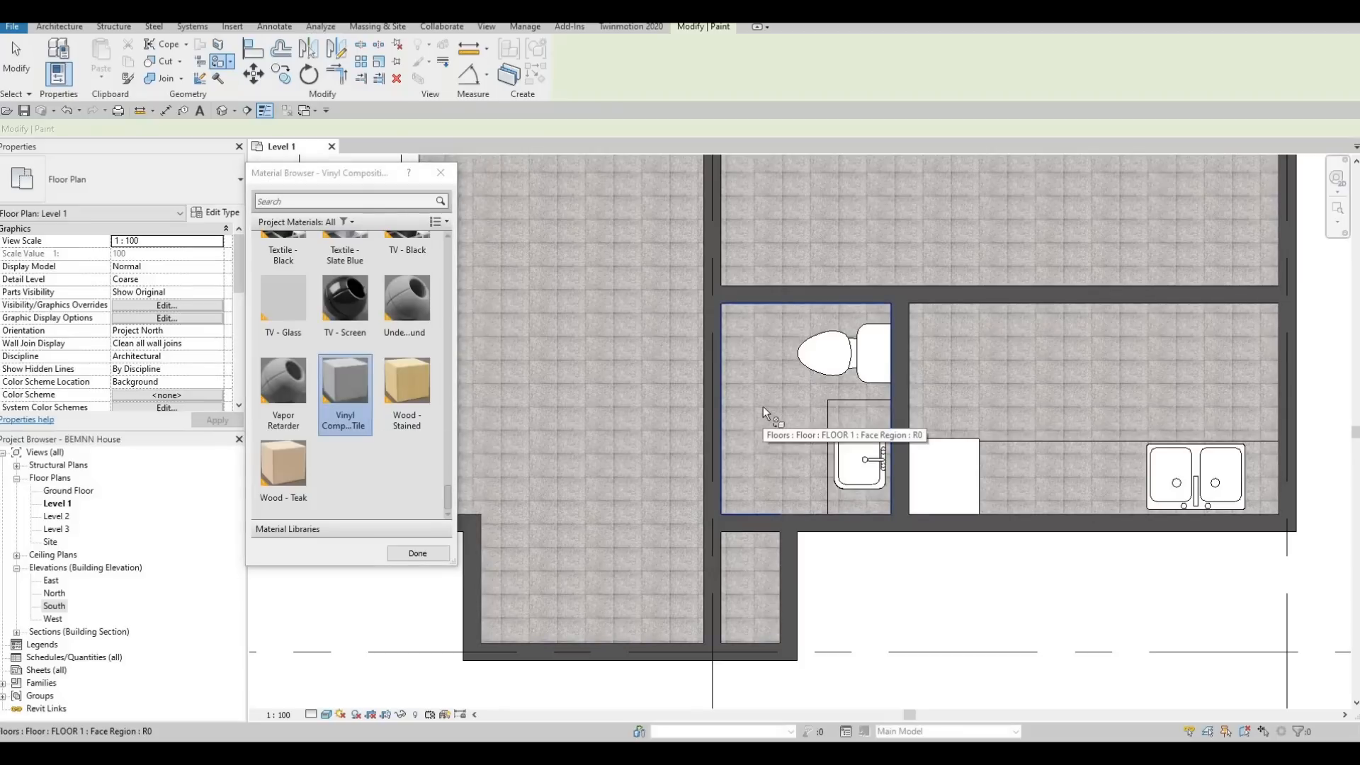
click(775, 453)
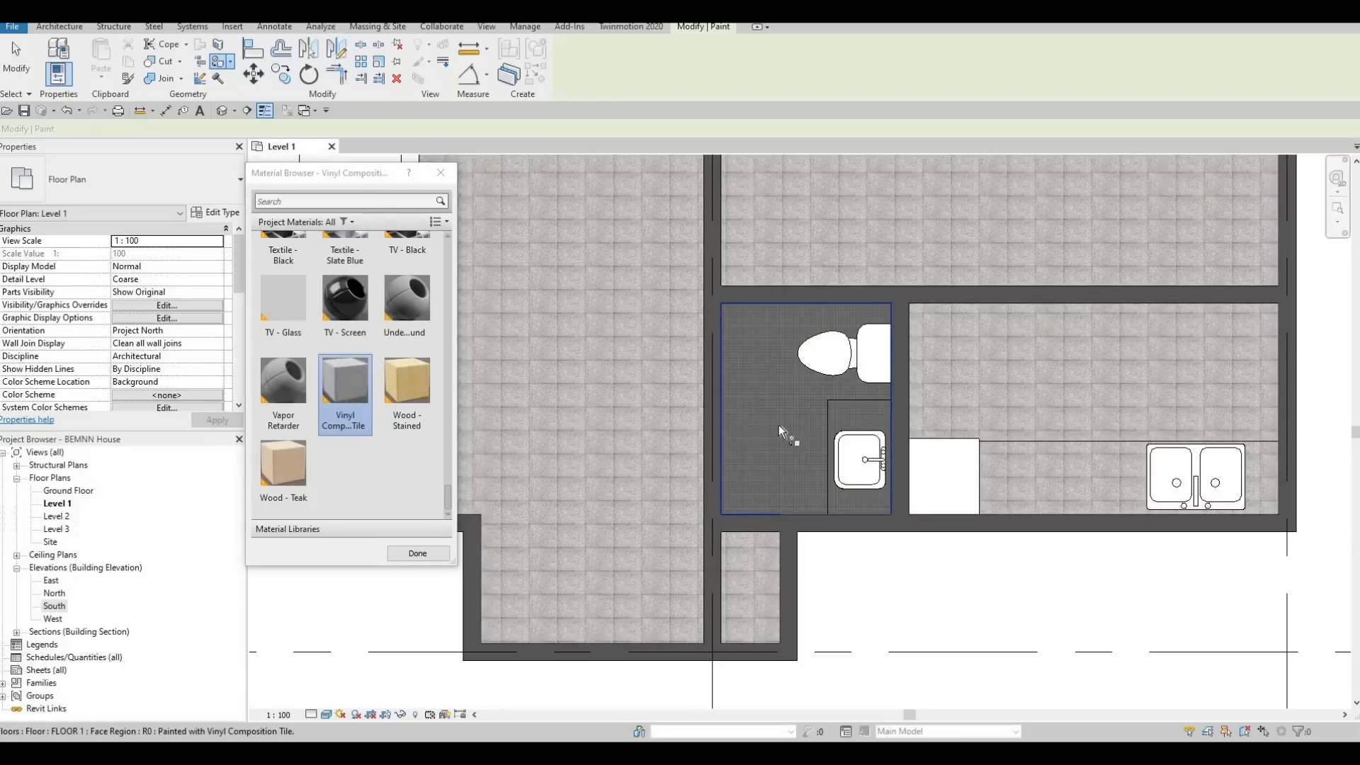
scroll(779, 423, up, 5)
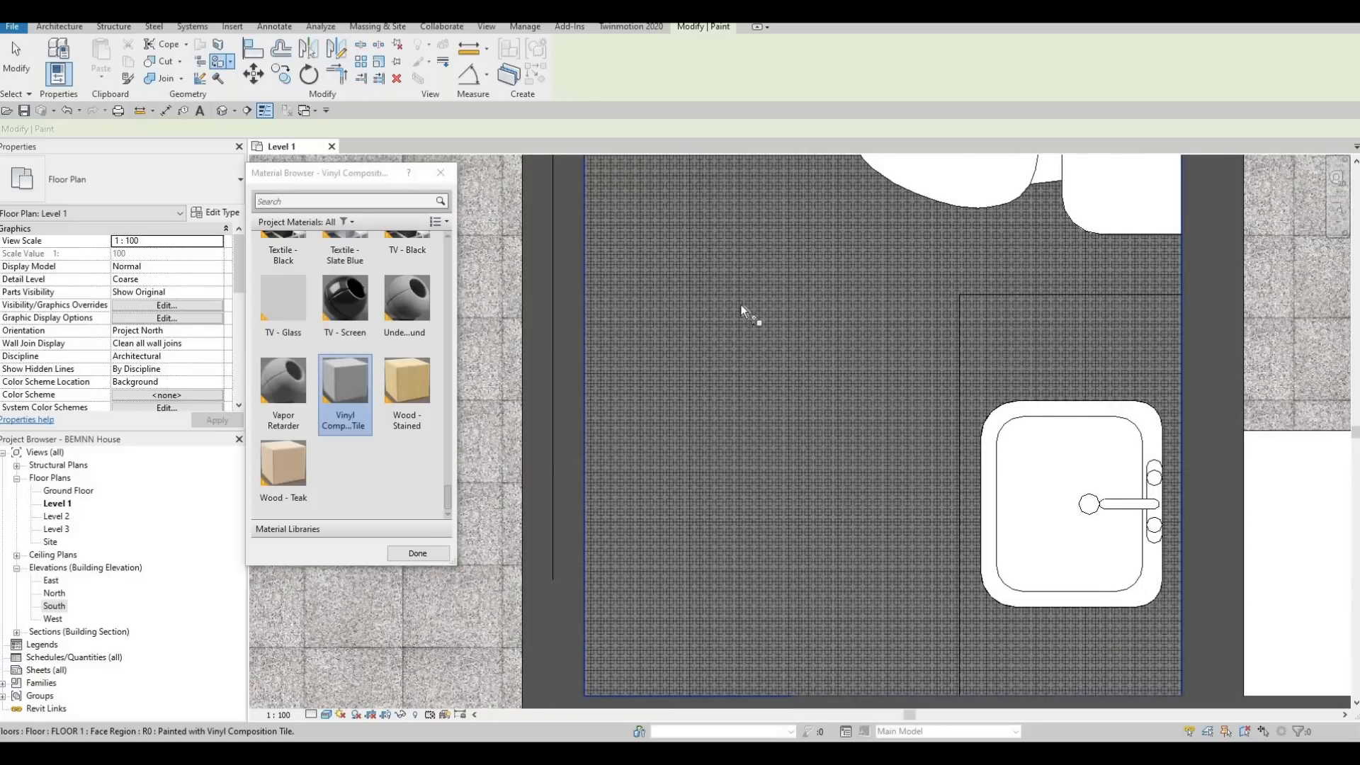
scroll(741, 304, down, 5)
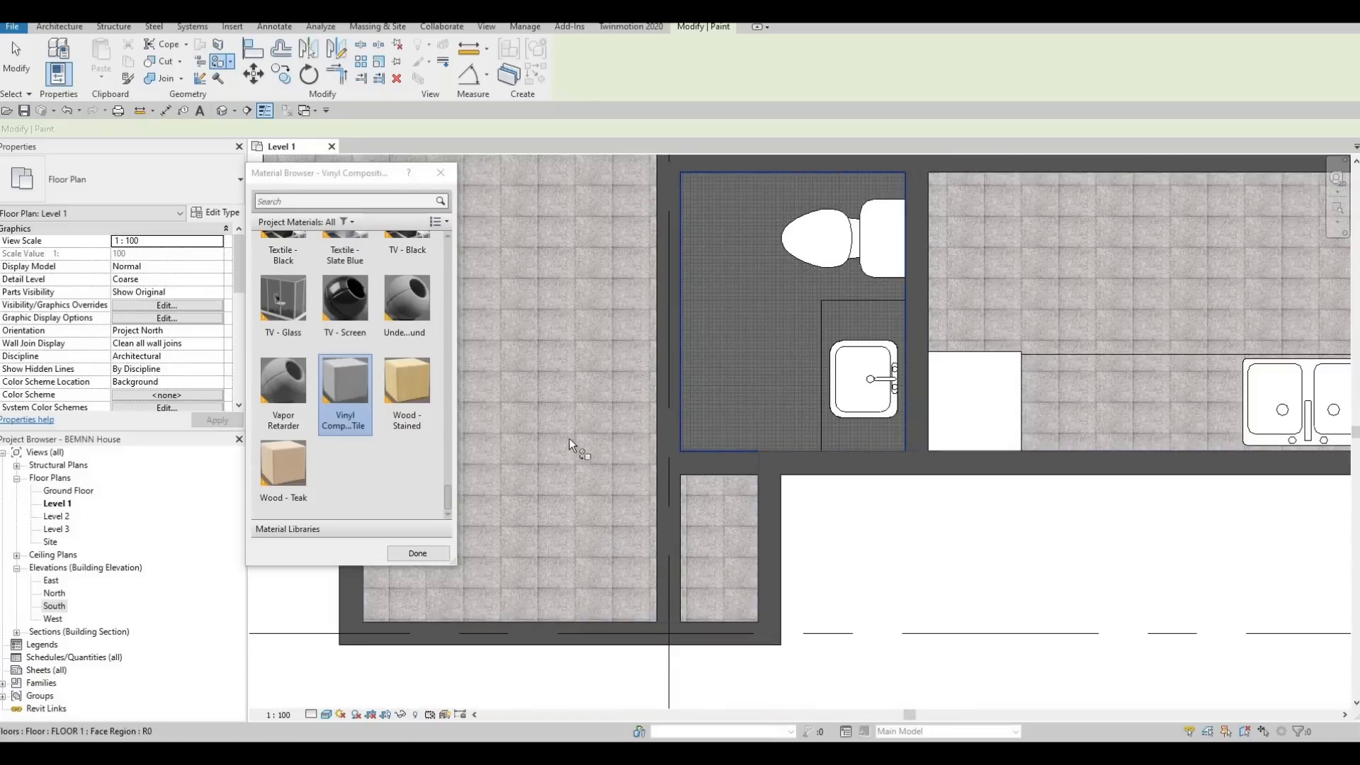
click(759, 350)
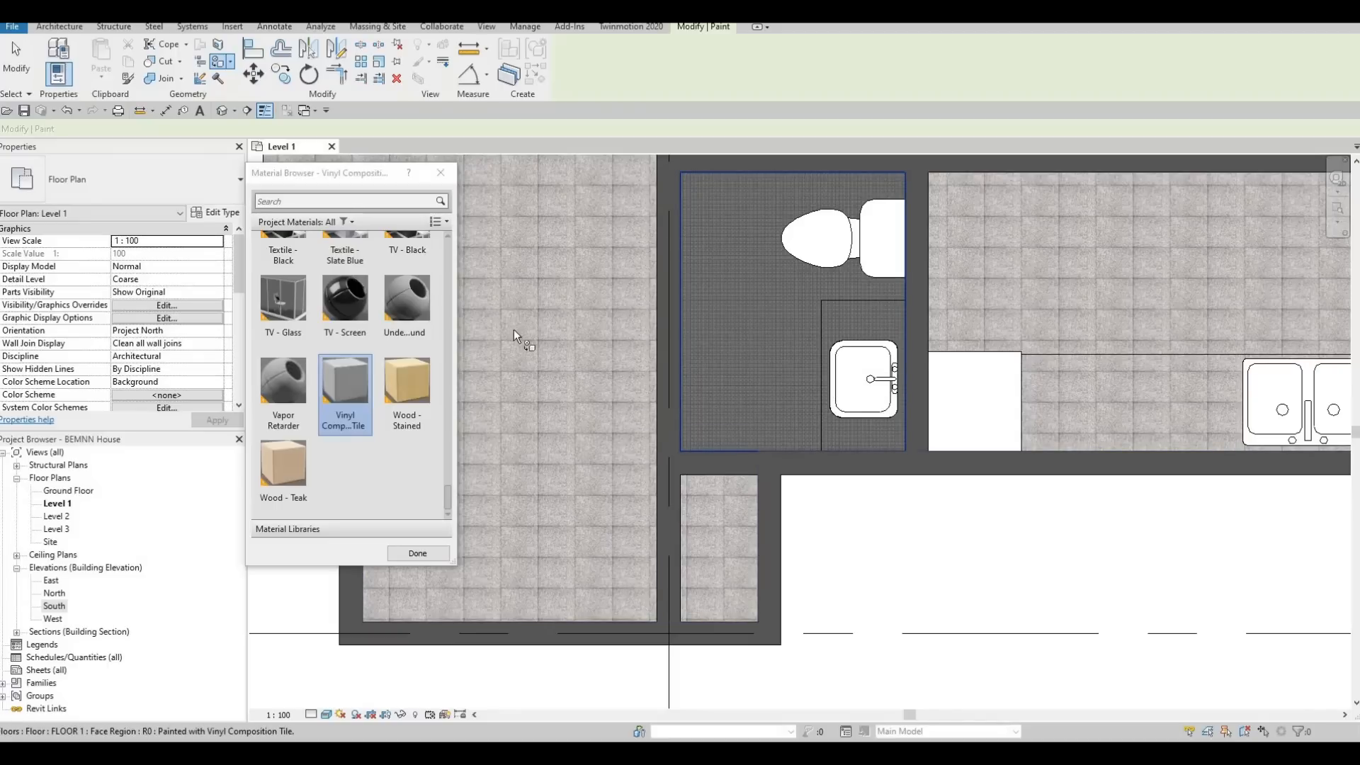
scroll(361, 305, up, 1)
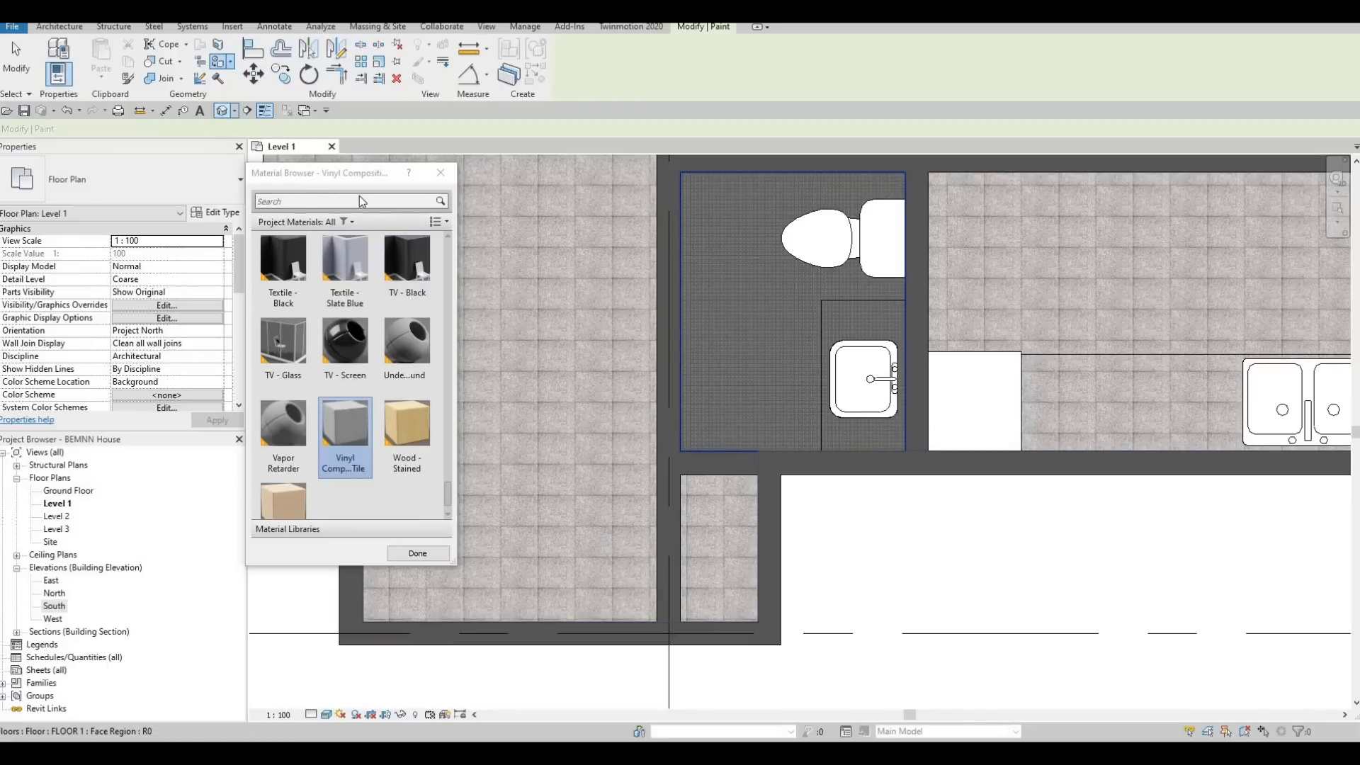
- Open the default 3D view and set its visual style to Realistic to show the floor around the bathroom
click(225, 111)
scroll(841, 534, up, 4)
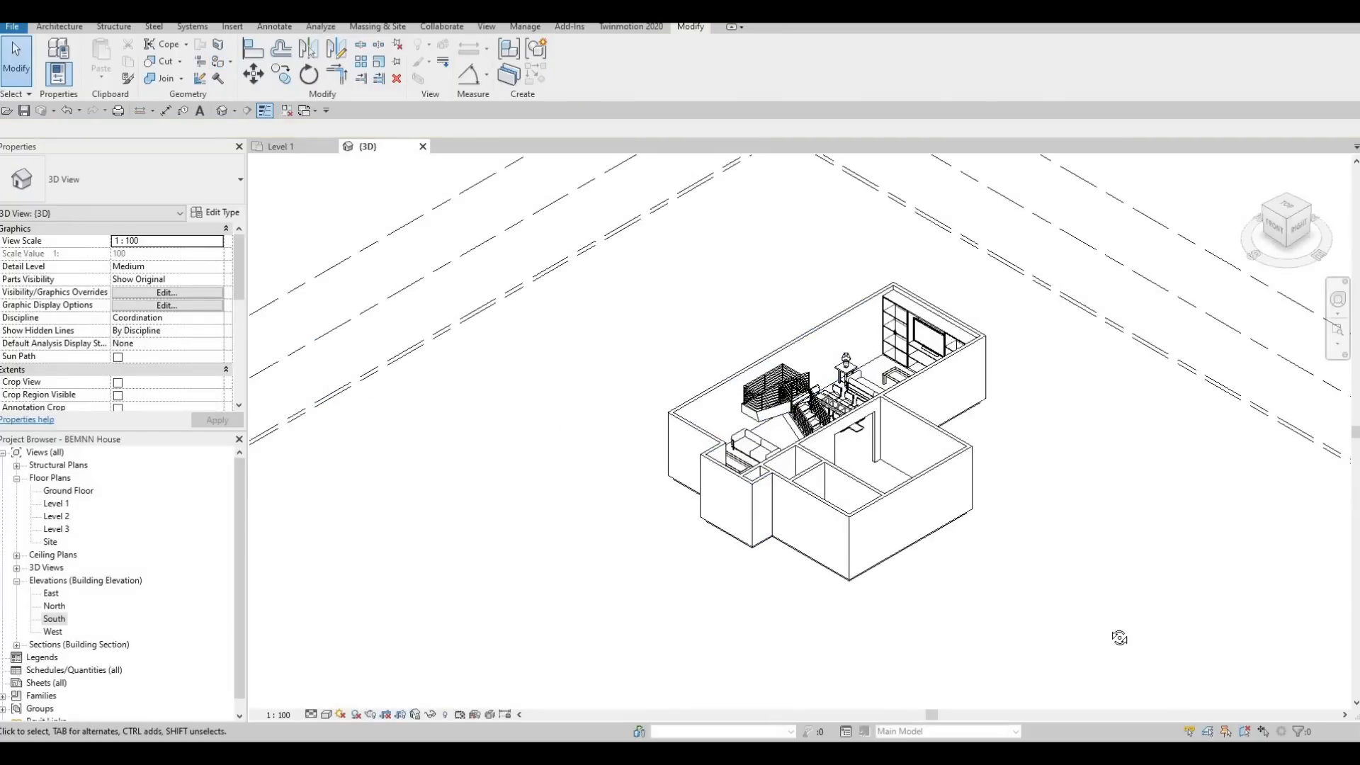
shift+middle_drag(1119, 637, 911, 649)
scroll(921, 488, up, 3)
shift+middle_drag(921, 489, 875, 602)
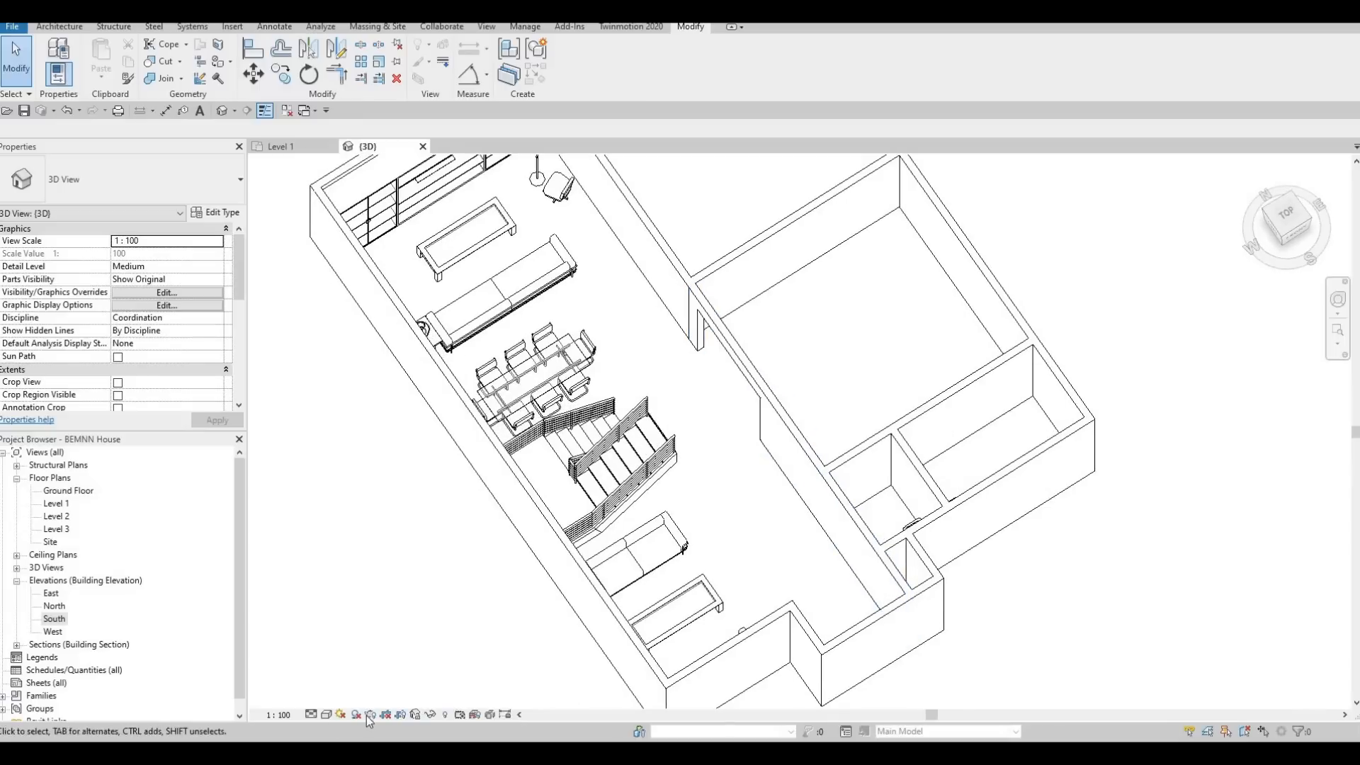
click(330, 713)
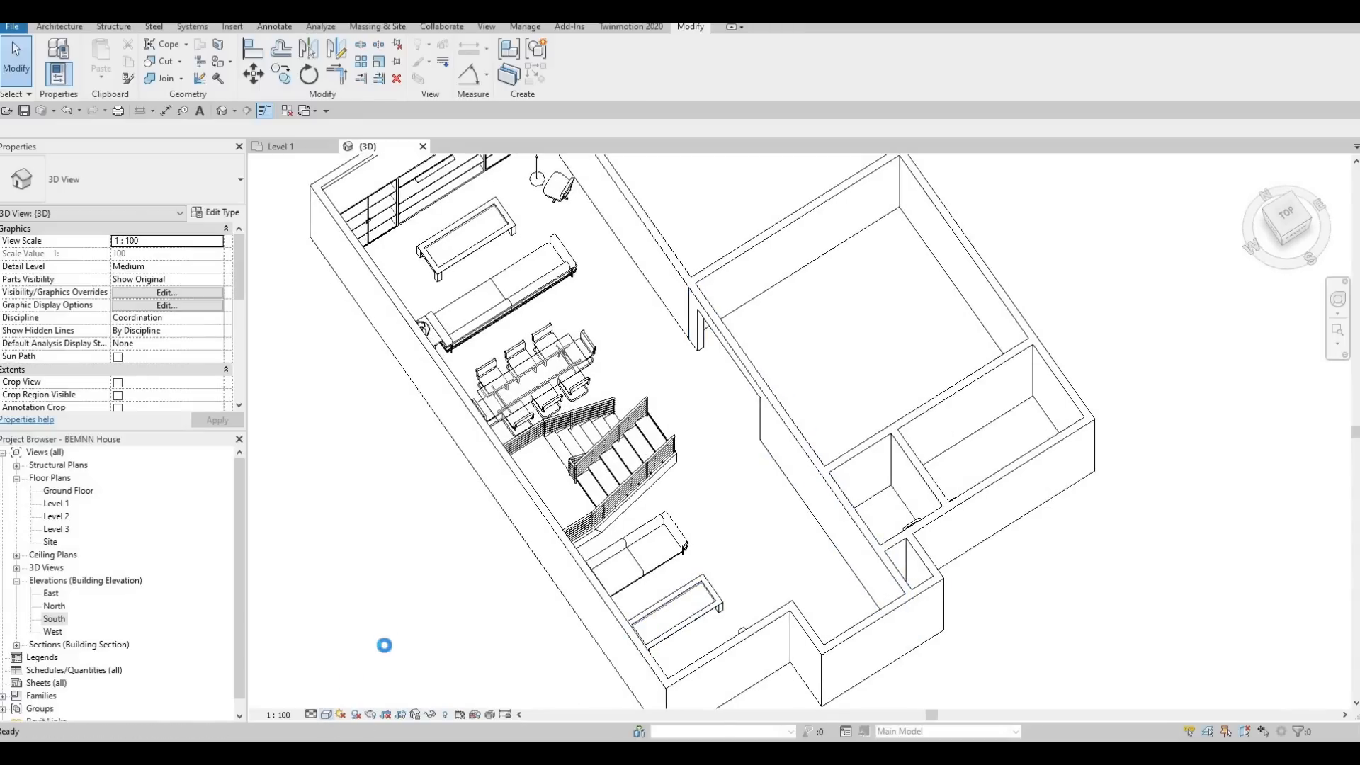
scroll(762, 536, up, 6)
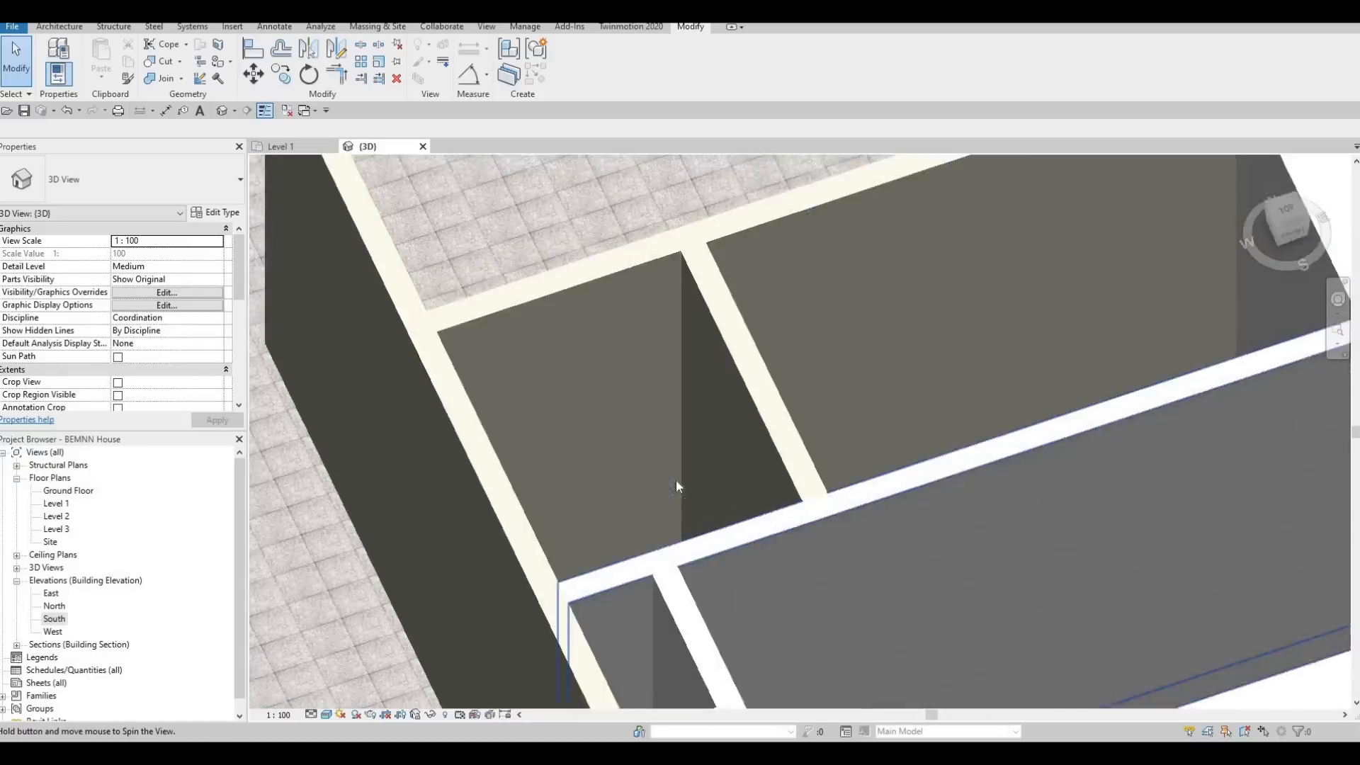
- Examine the underside and edges of the FLOOR 1 floor where it meets the exterior walls in the 3D view
mouse_move(677, 487)
shift+middle_down()
mouse_move(689, 294)
mouse_move(804, 692)
mouse_move(643, 231)
shift+middle_up()
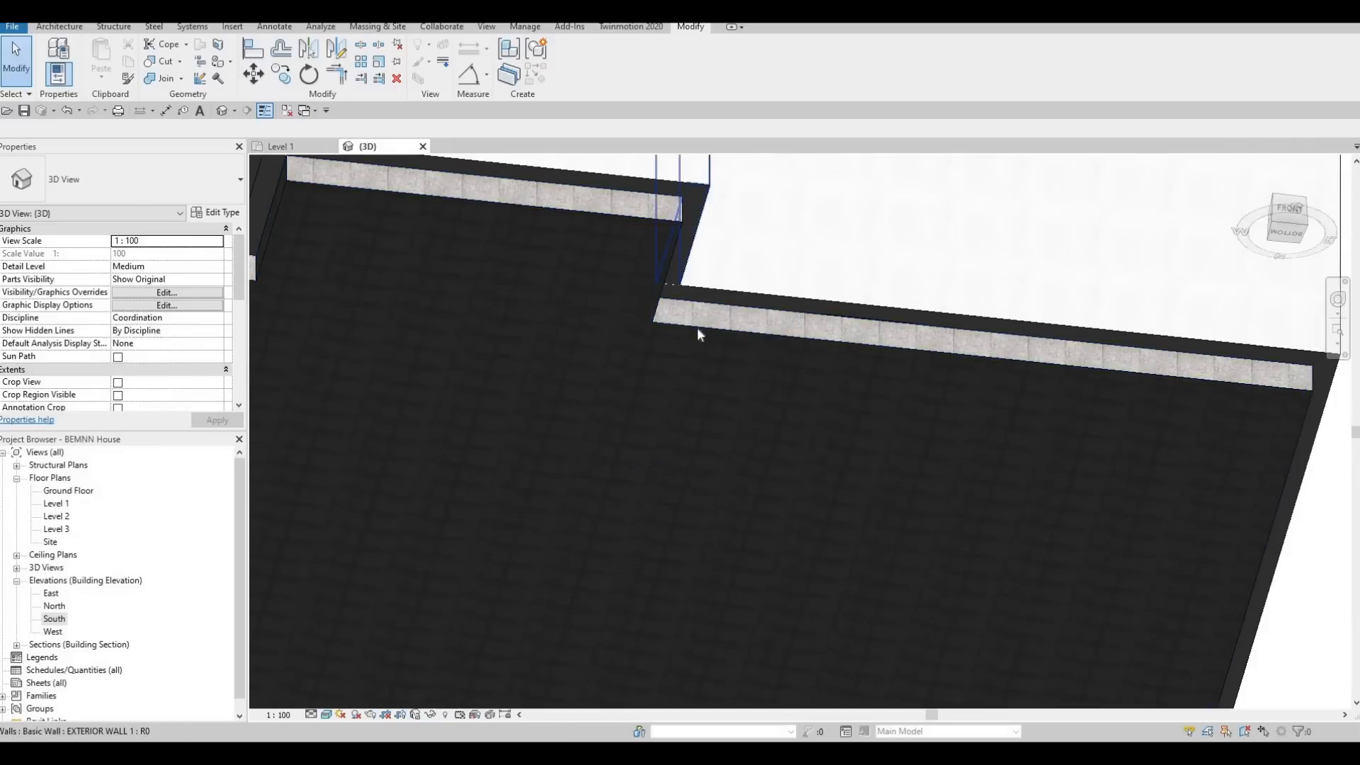
click(791, 417)
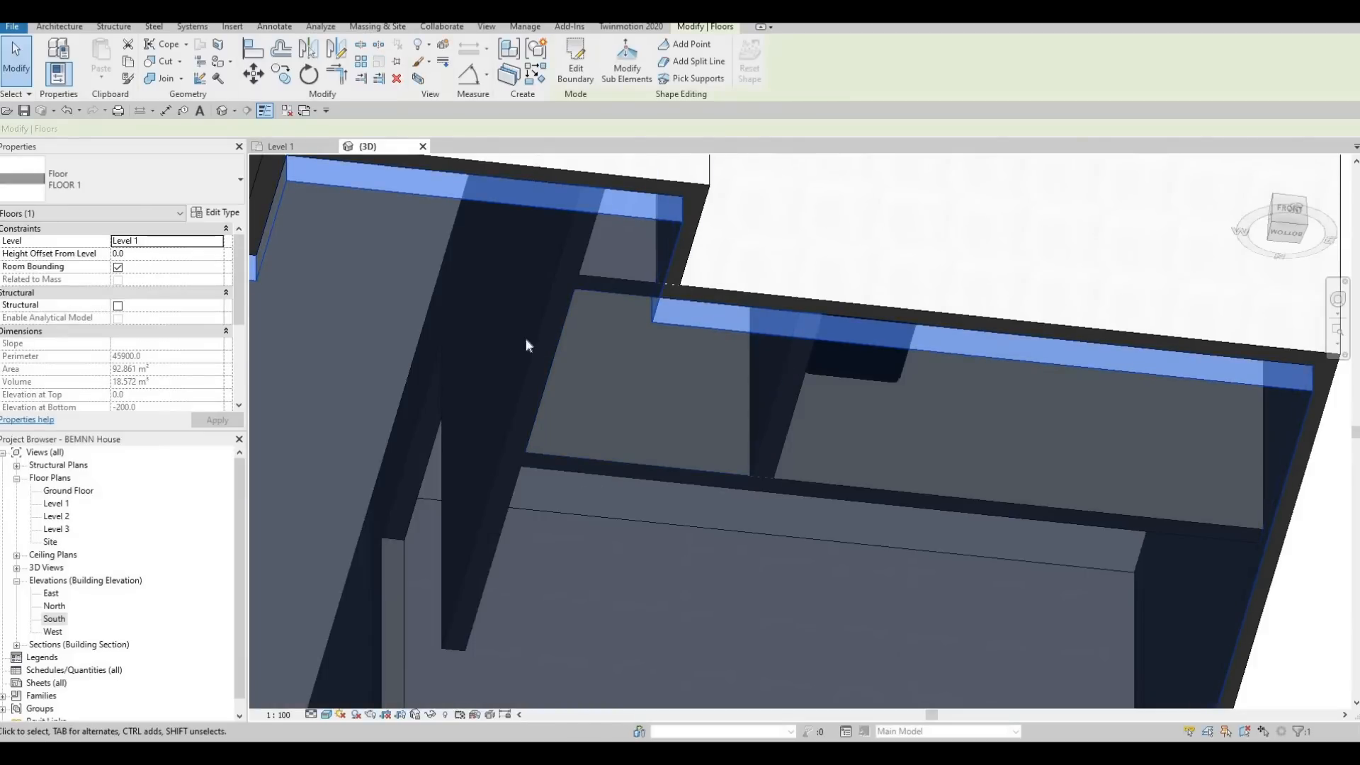
key(Escape)
scroll(588, 312, down, 3)
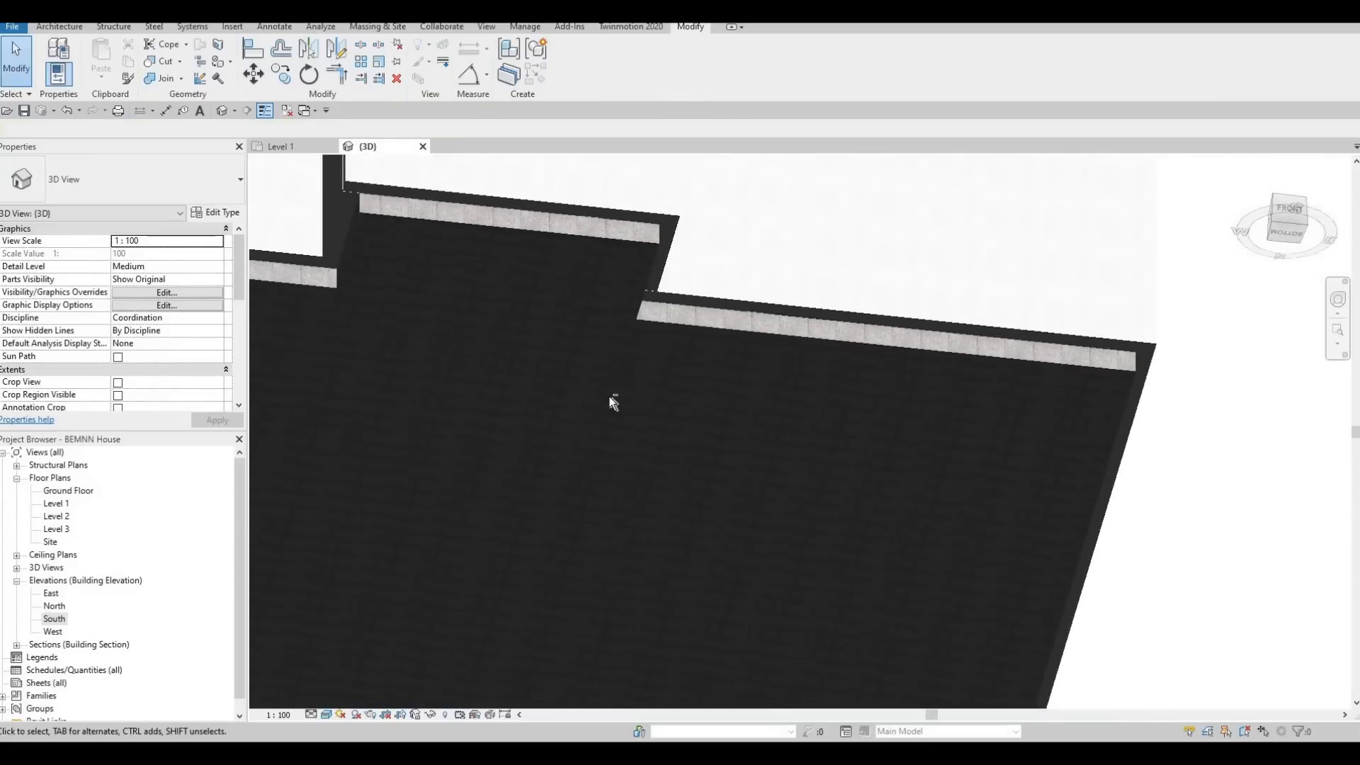
middle_drag(486, 478, 653, 423)
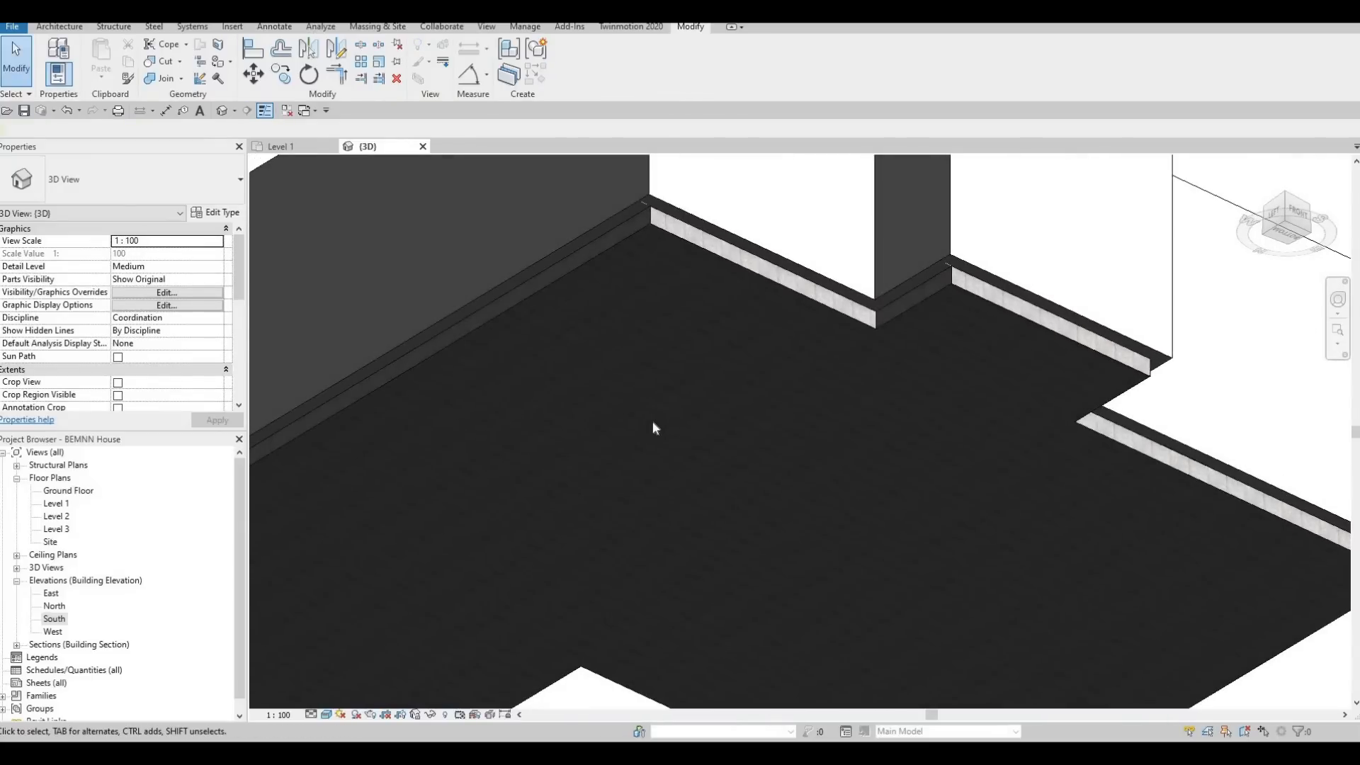
scroll(563, 283, up, 2)
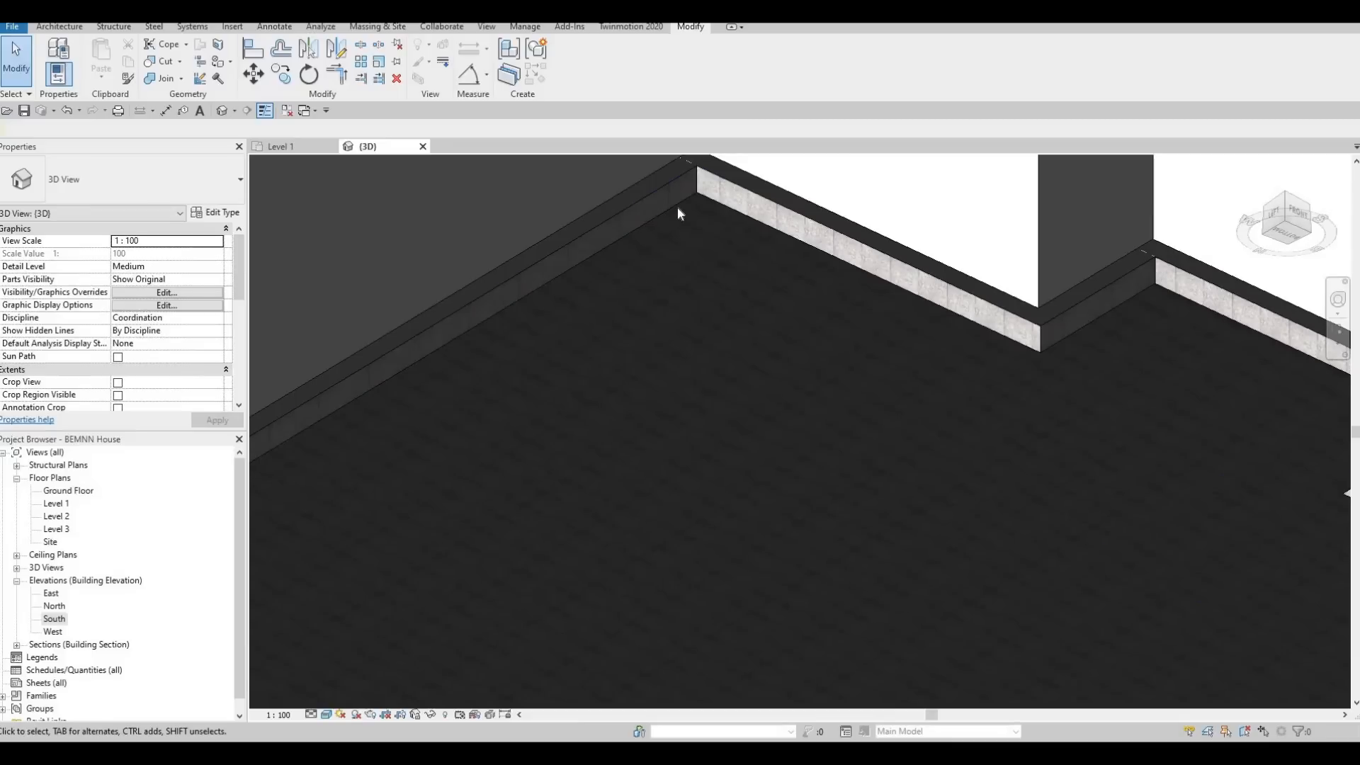
scroll(697, 422, down, 5)
middle_drag(703, 372, 835, 284)
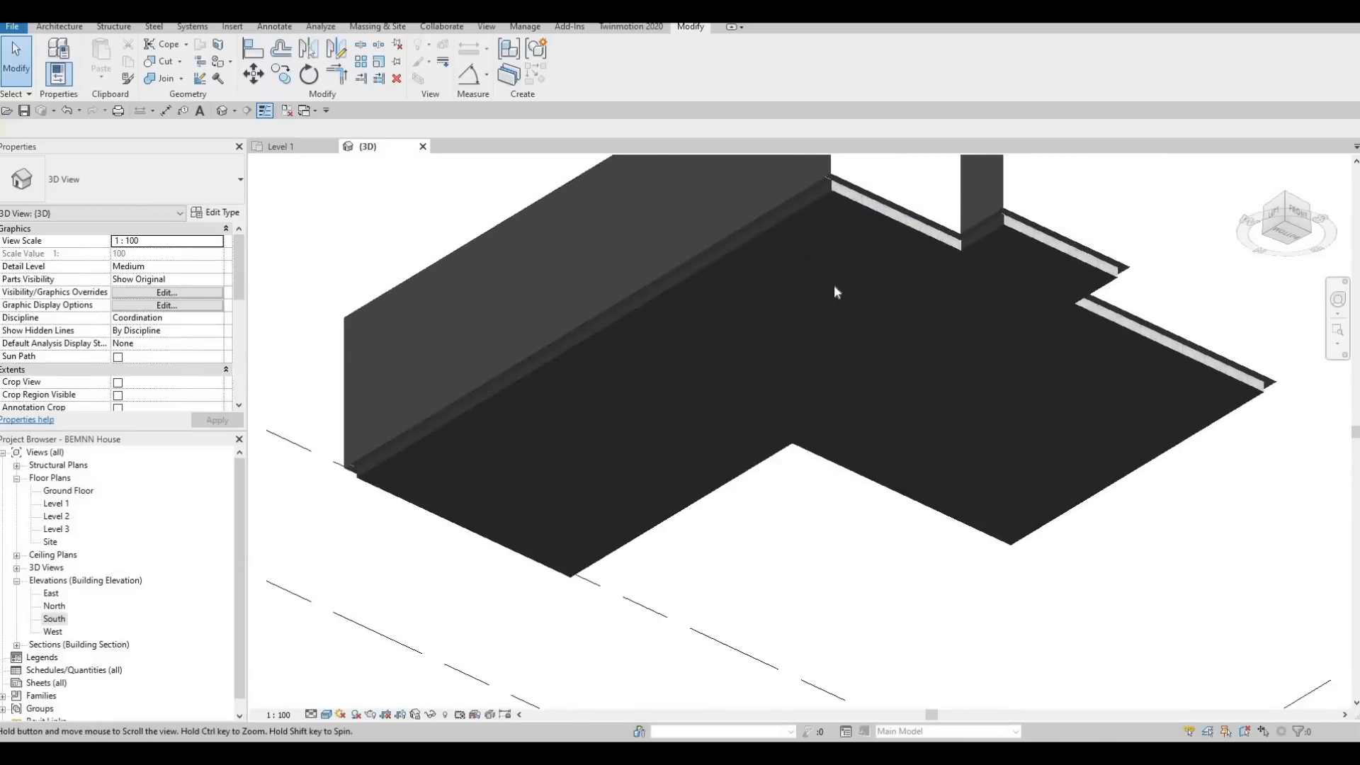
scroll(834, 284, down, 1)
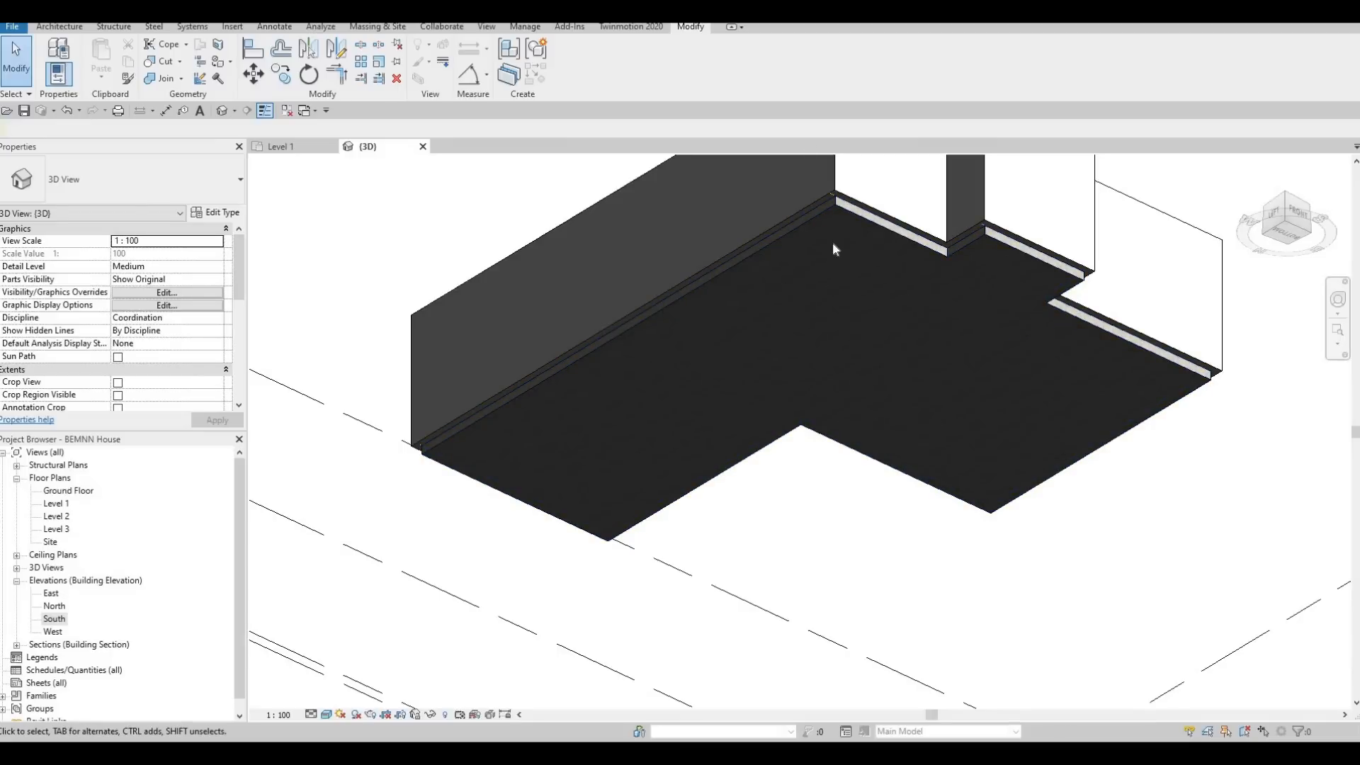
scroll(833, 247, up, 5)
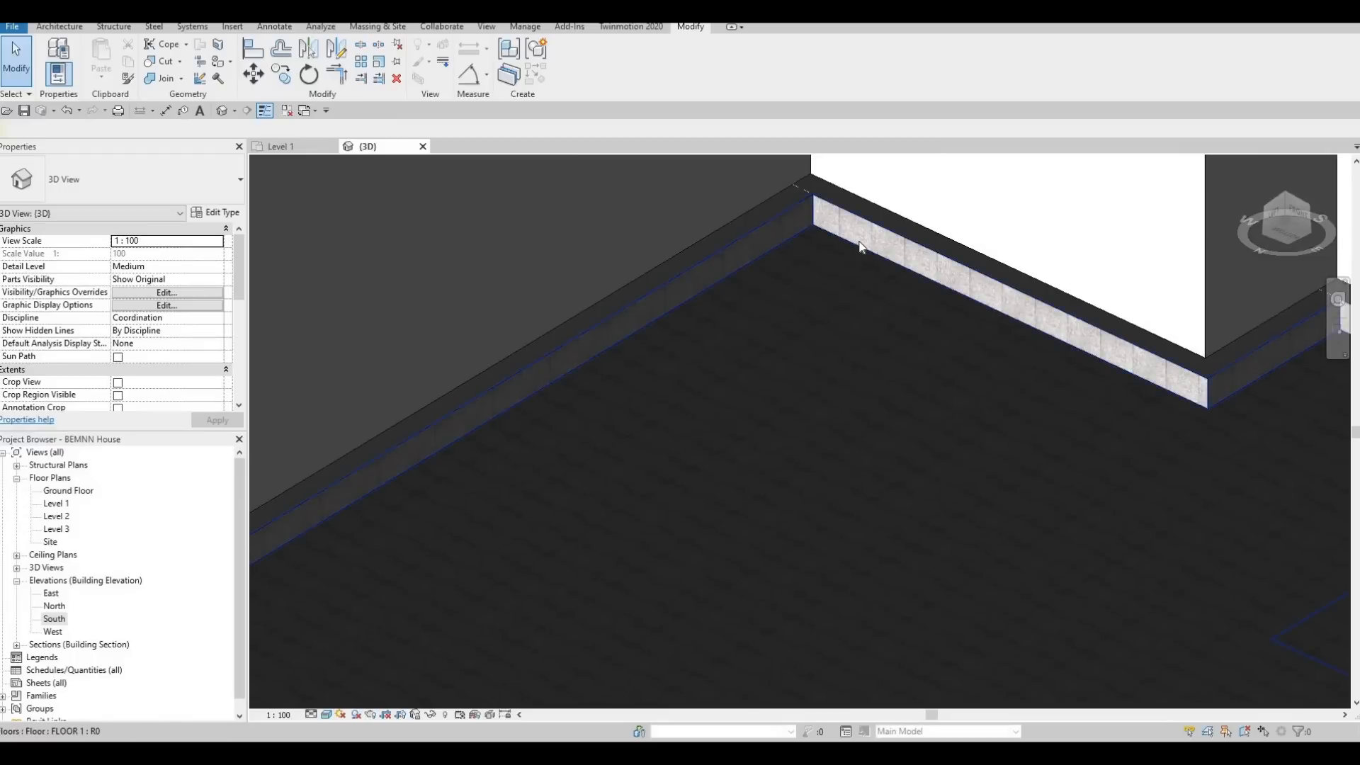
scroll(942, 336, down, 3)
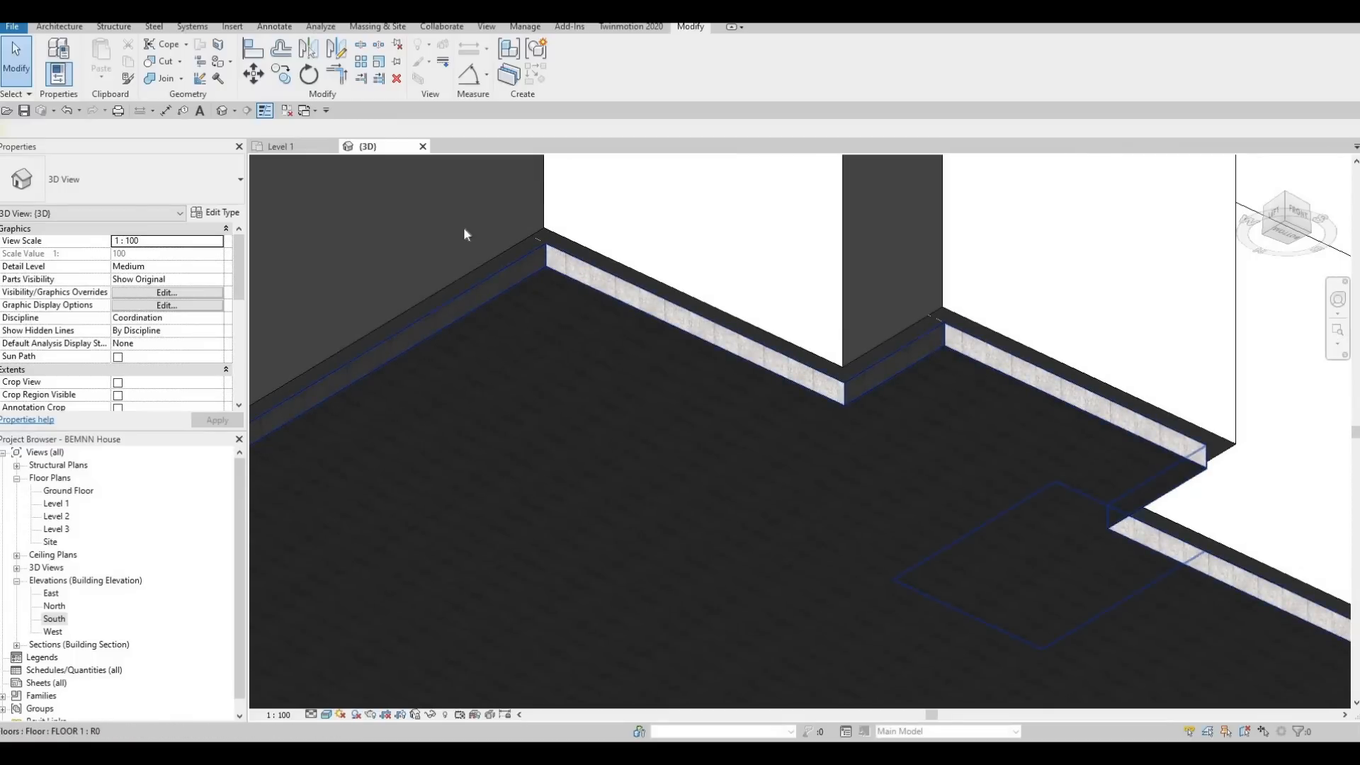
middle_drag(992, 419, 699, 313)
- Inspect the rooms' floor from above and the slab edge below the exterior walls from several sides
shift+middle_drag(688, 662, 723, 356)
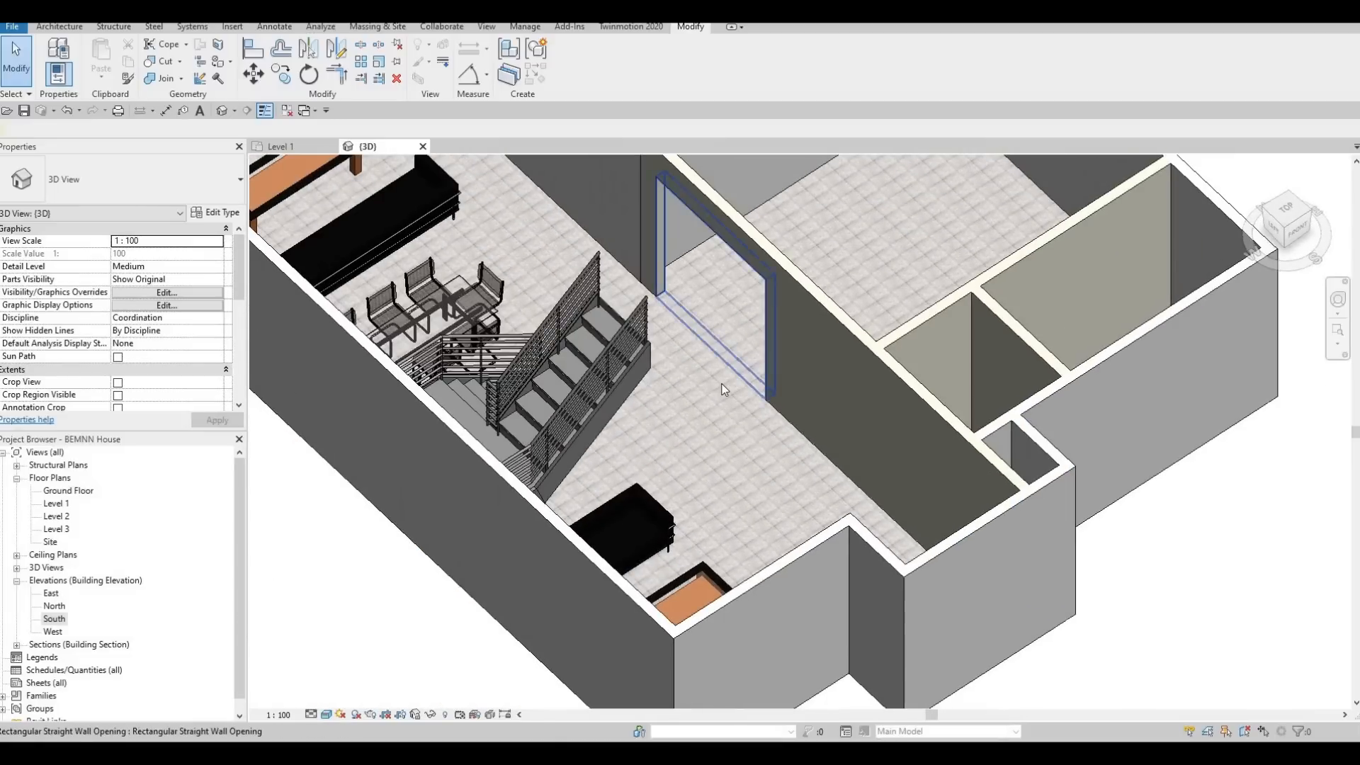
scroll(815, 410, down, 3)
scroll(897, 409, up, 8)
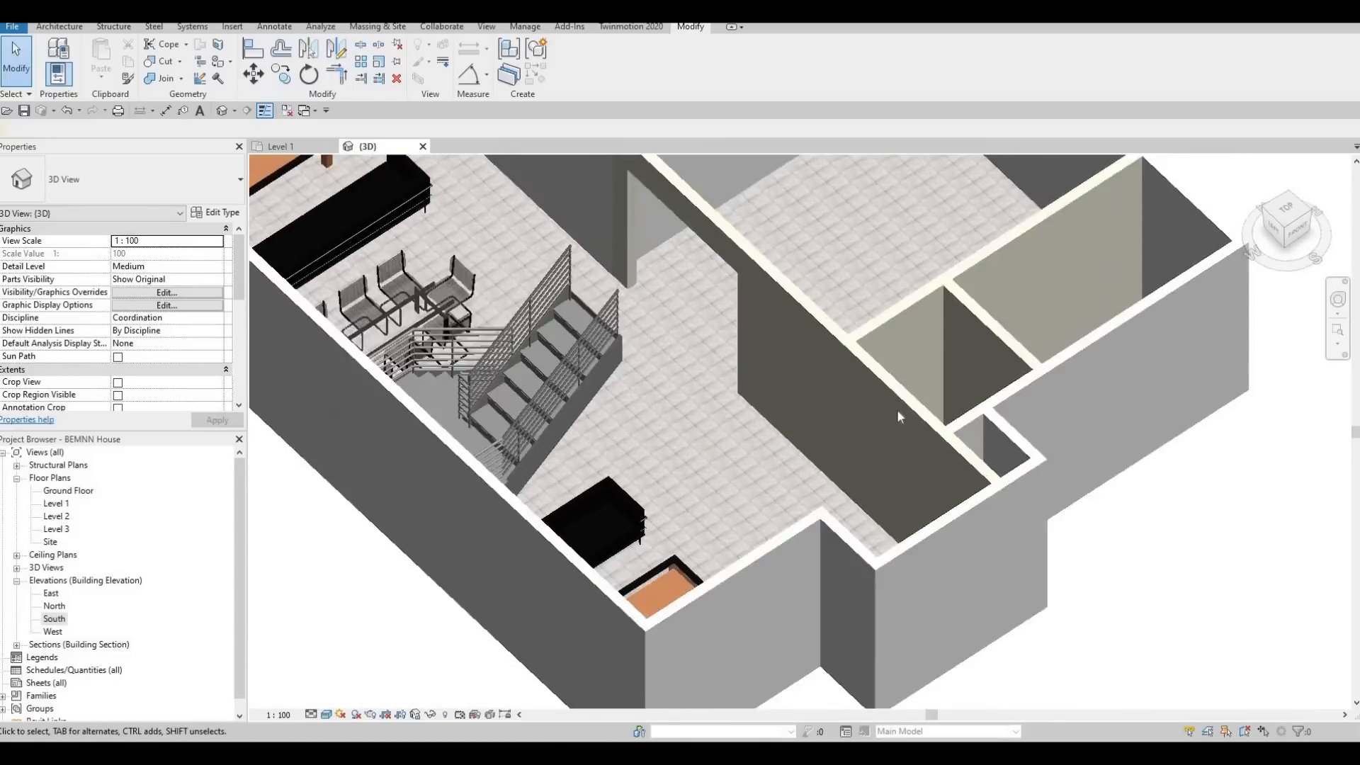
scroll(910, 422, down, 4)
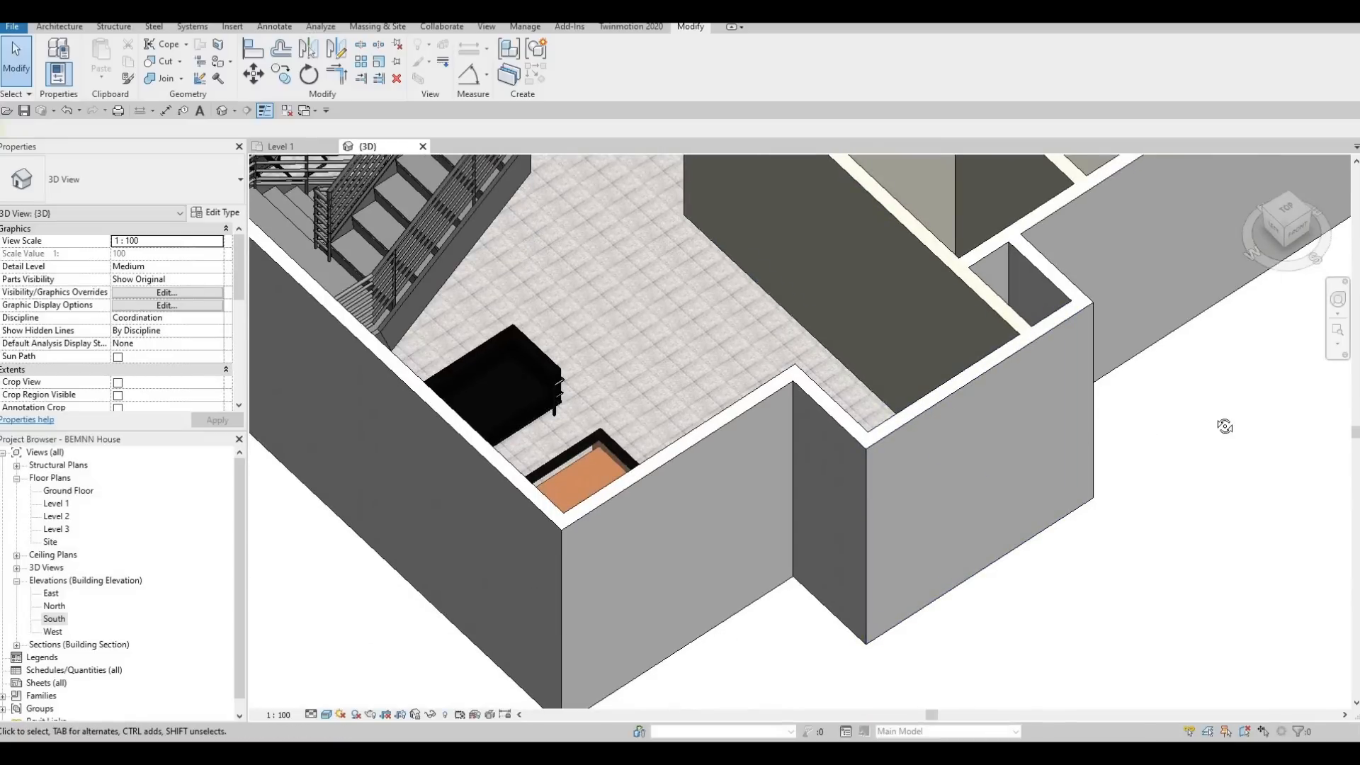
shift+middle_drag(1222, 427, 1105, 453)
shift+middle_drag(552, 524, 255, 701)
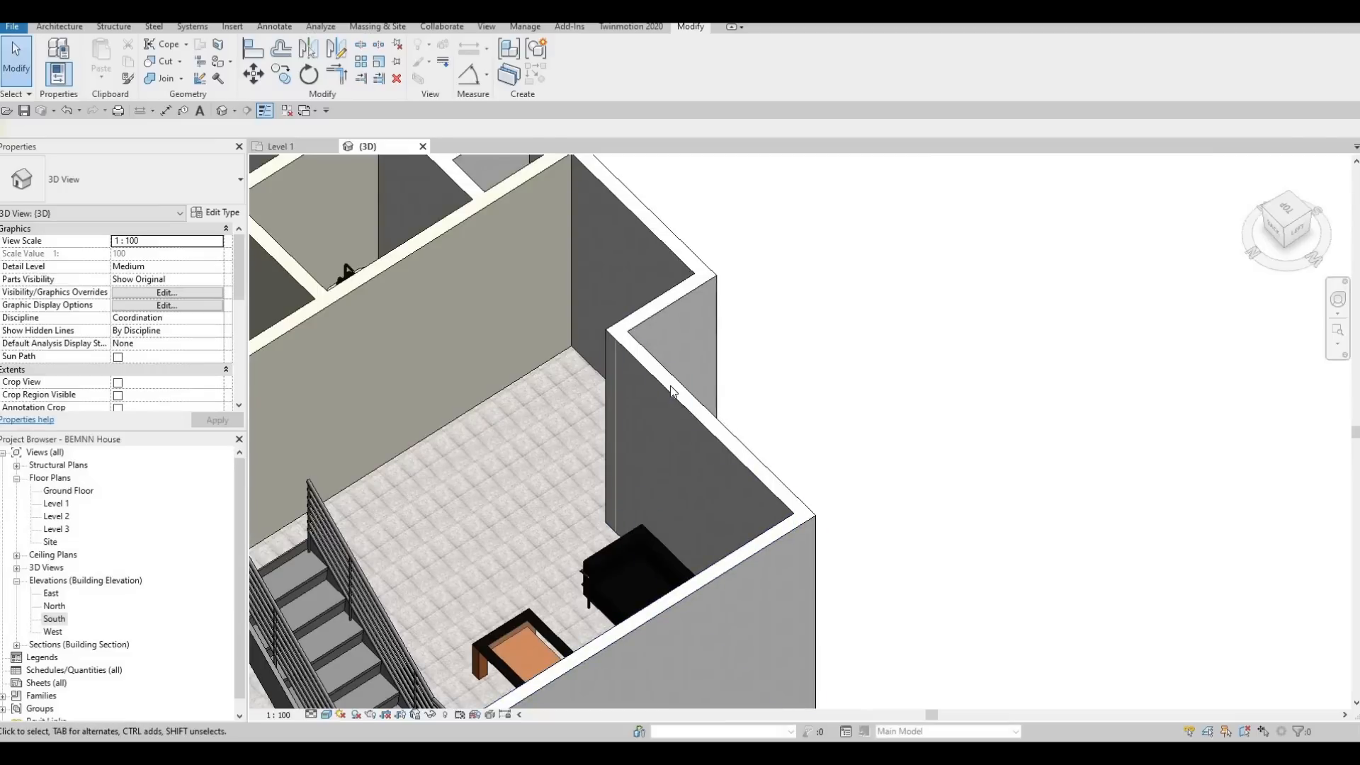
shift+middle_drag(345, 271, 615, 230)
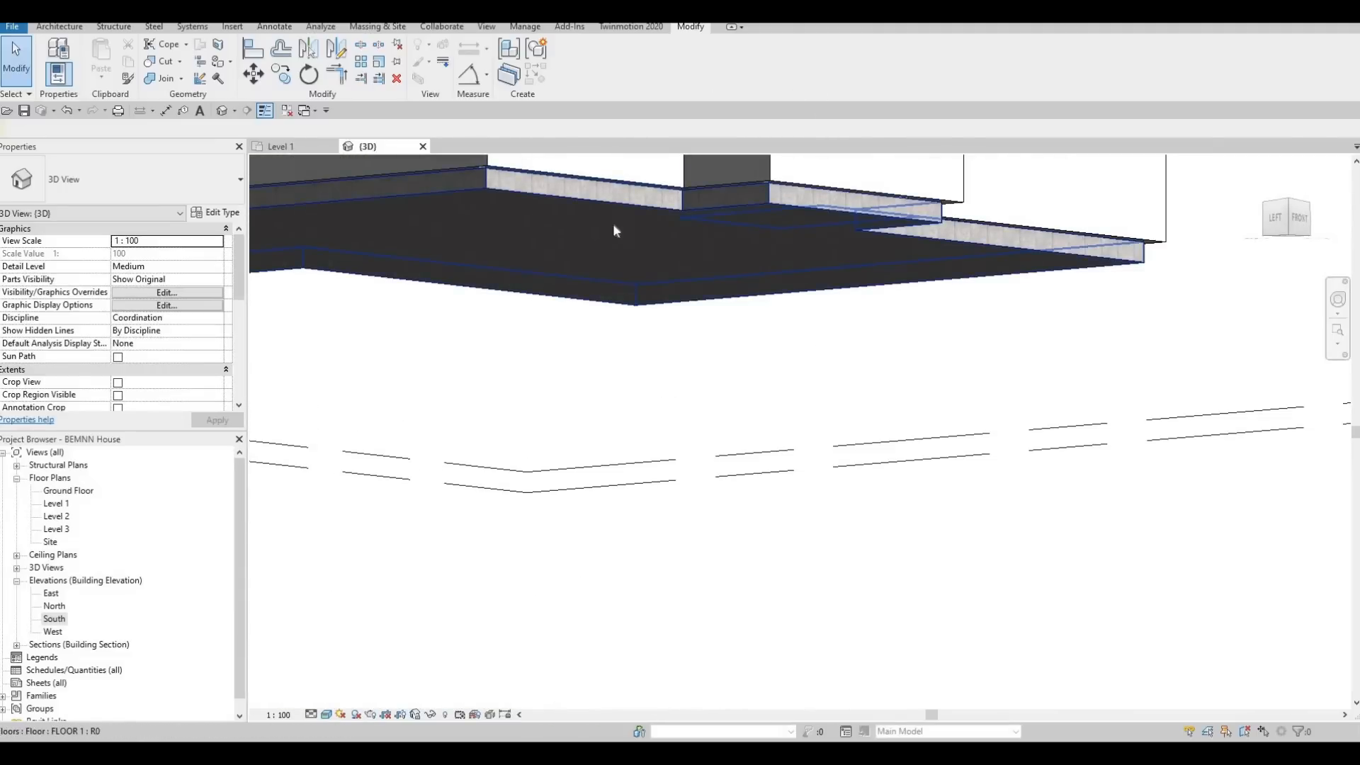
shift+middle_drag(711, 318, 722, 258)
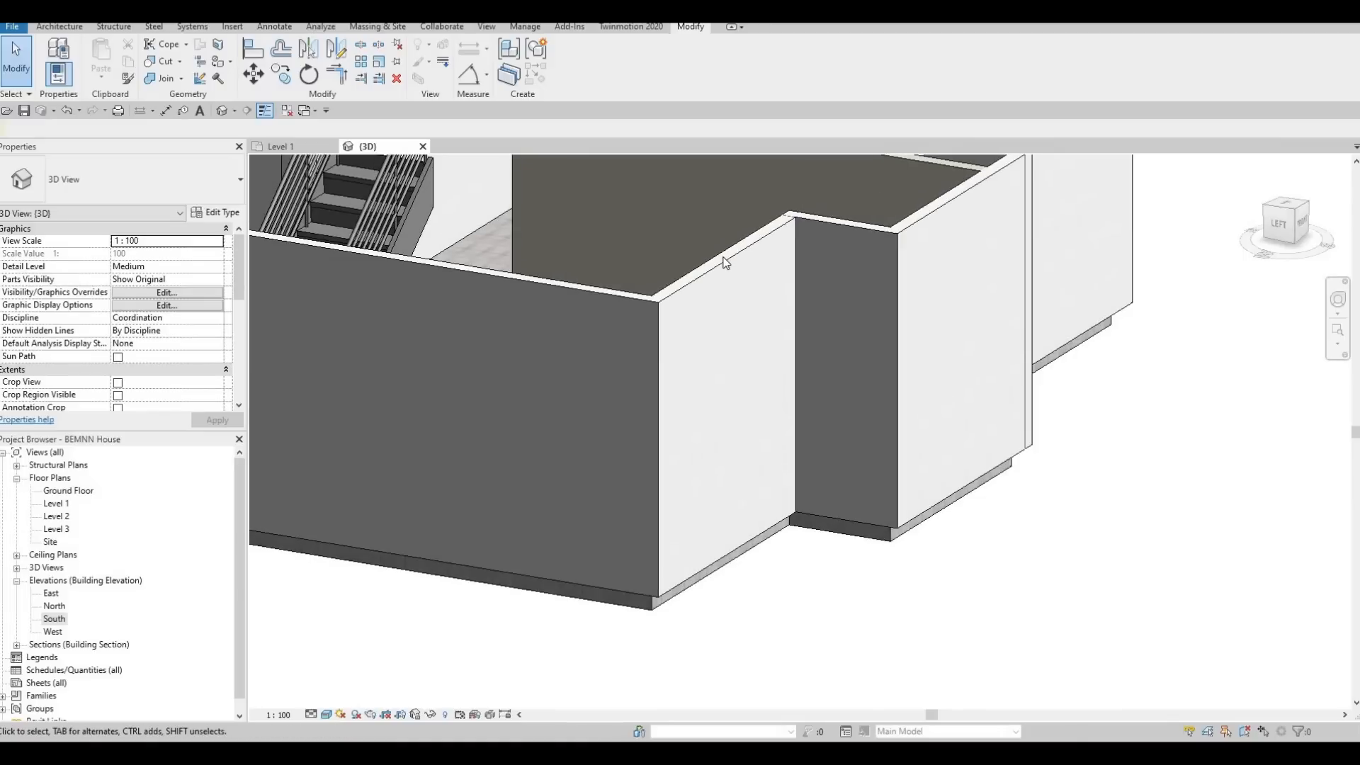
- Inspect the exterior wall above the slab edge and the bathroom's vinyl-tiled floor from above in the 3D view
click(735, 274)
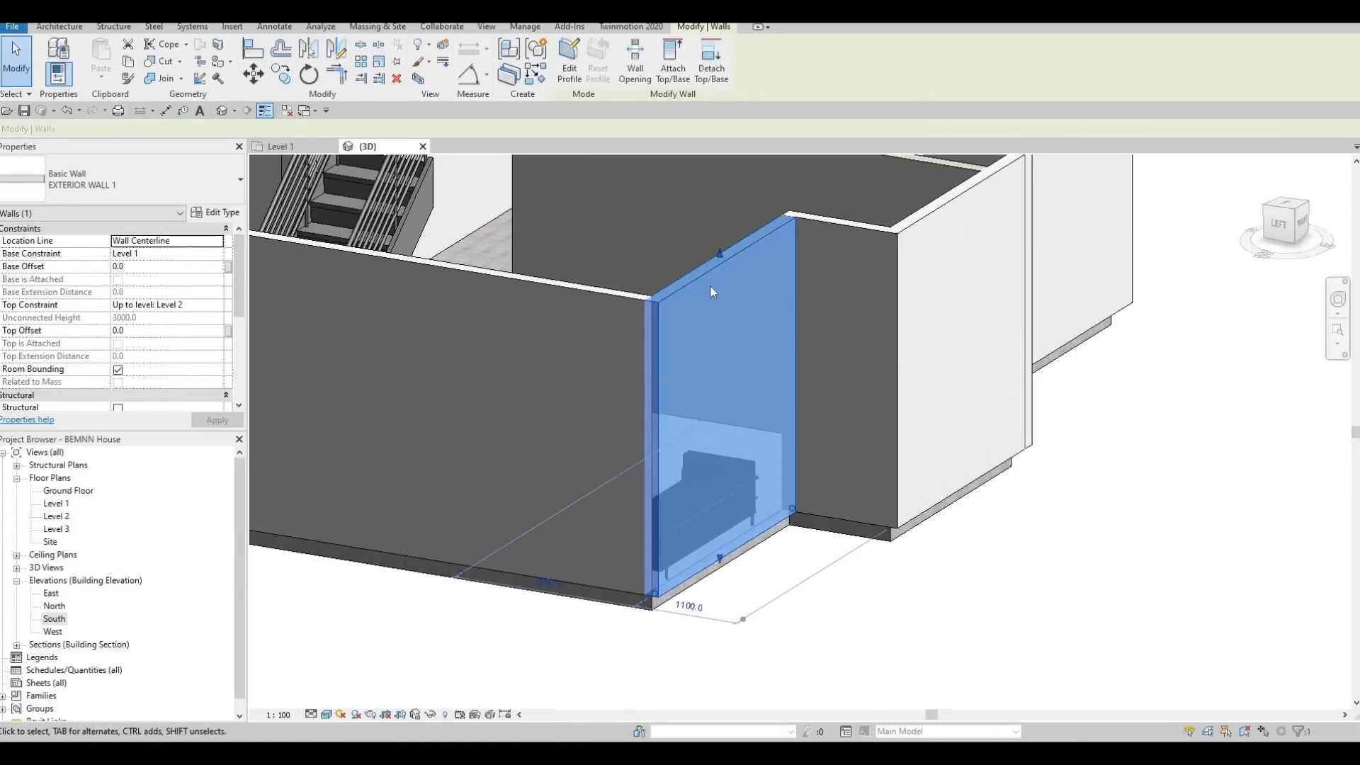
key(Escape)
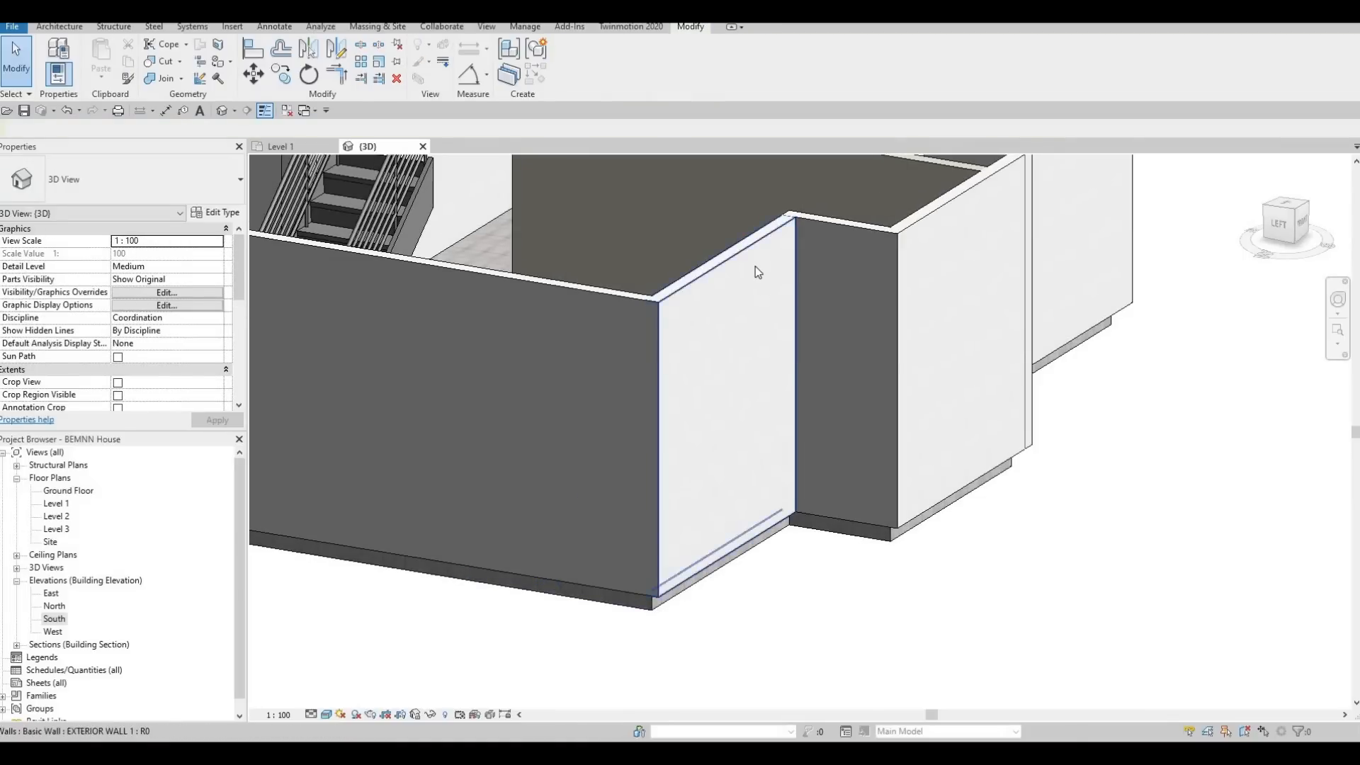
shift+middle_drag(616, 403, 790, 423)
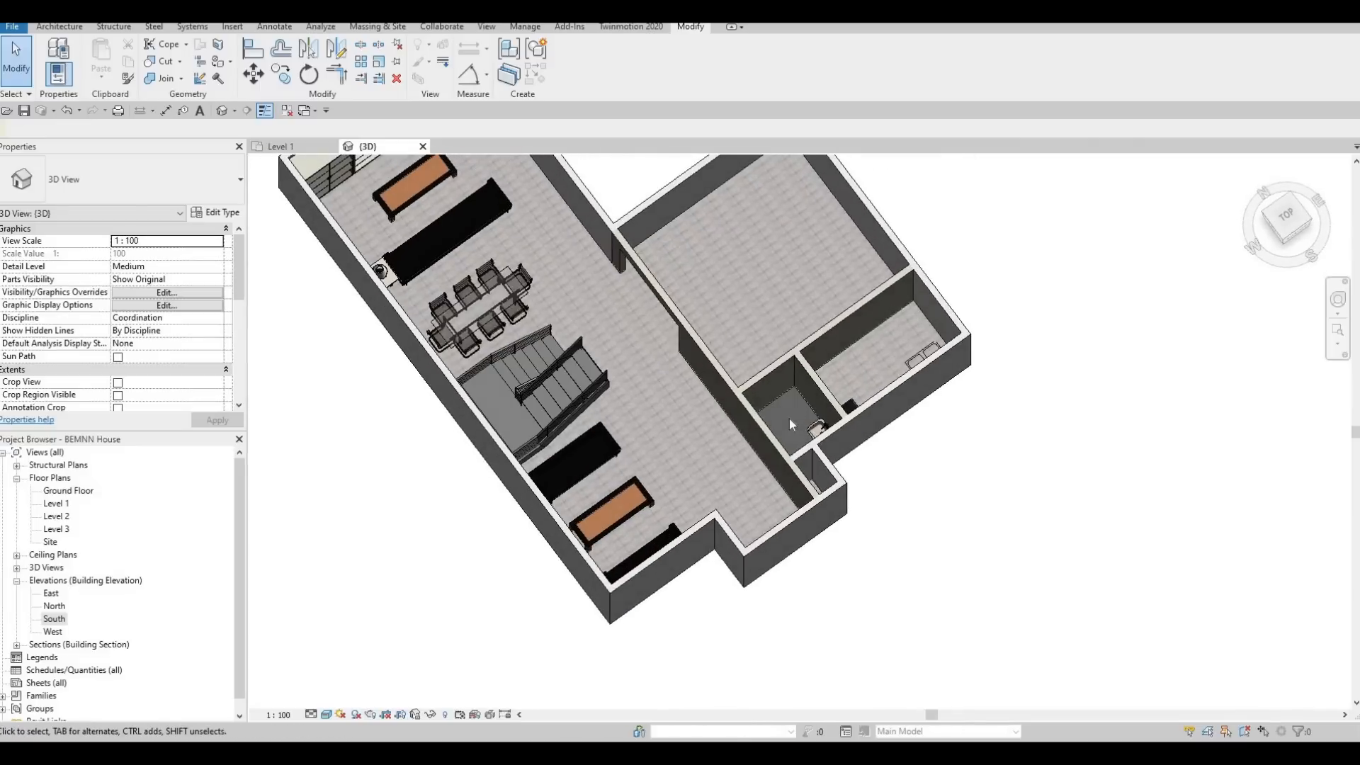
scroll(803, 383, up, 8)
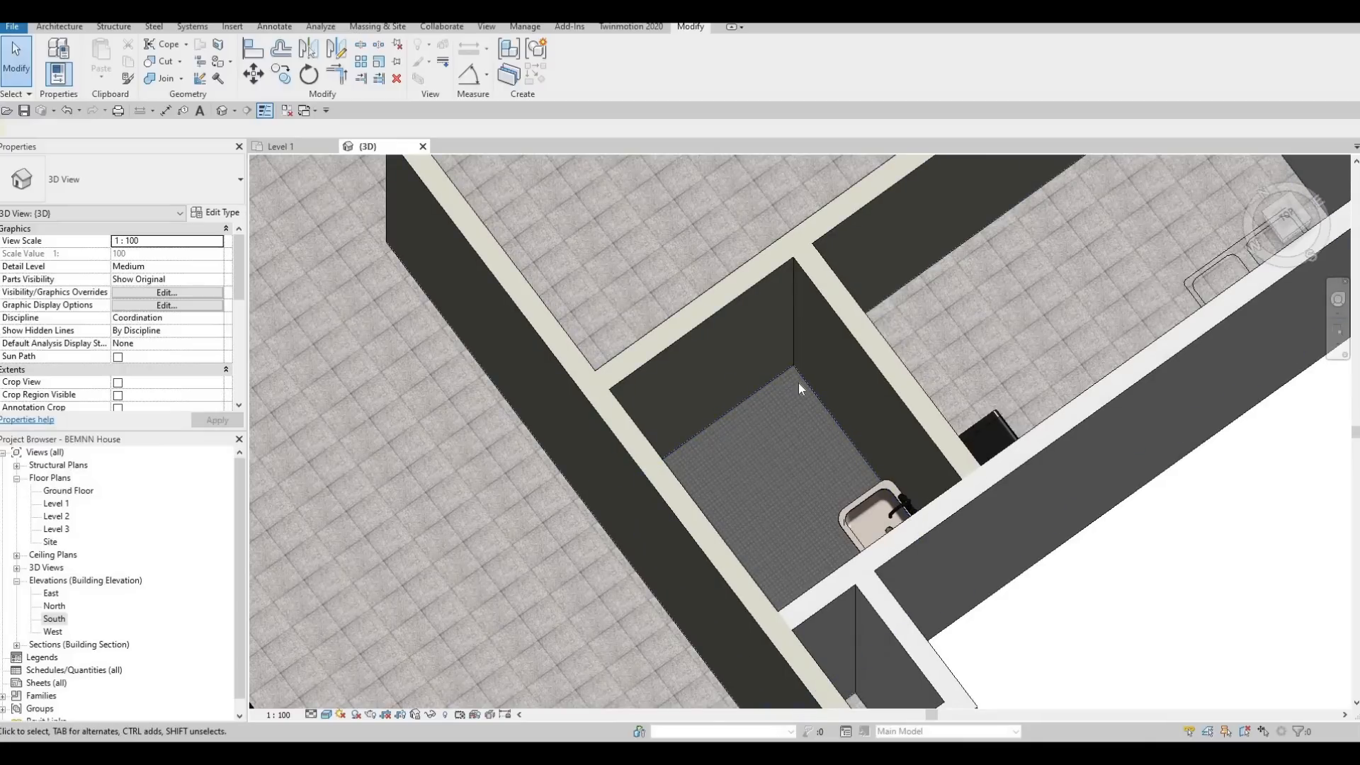
scroll(746, 471, down, 6)
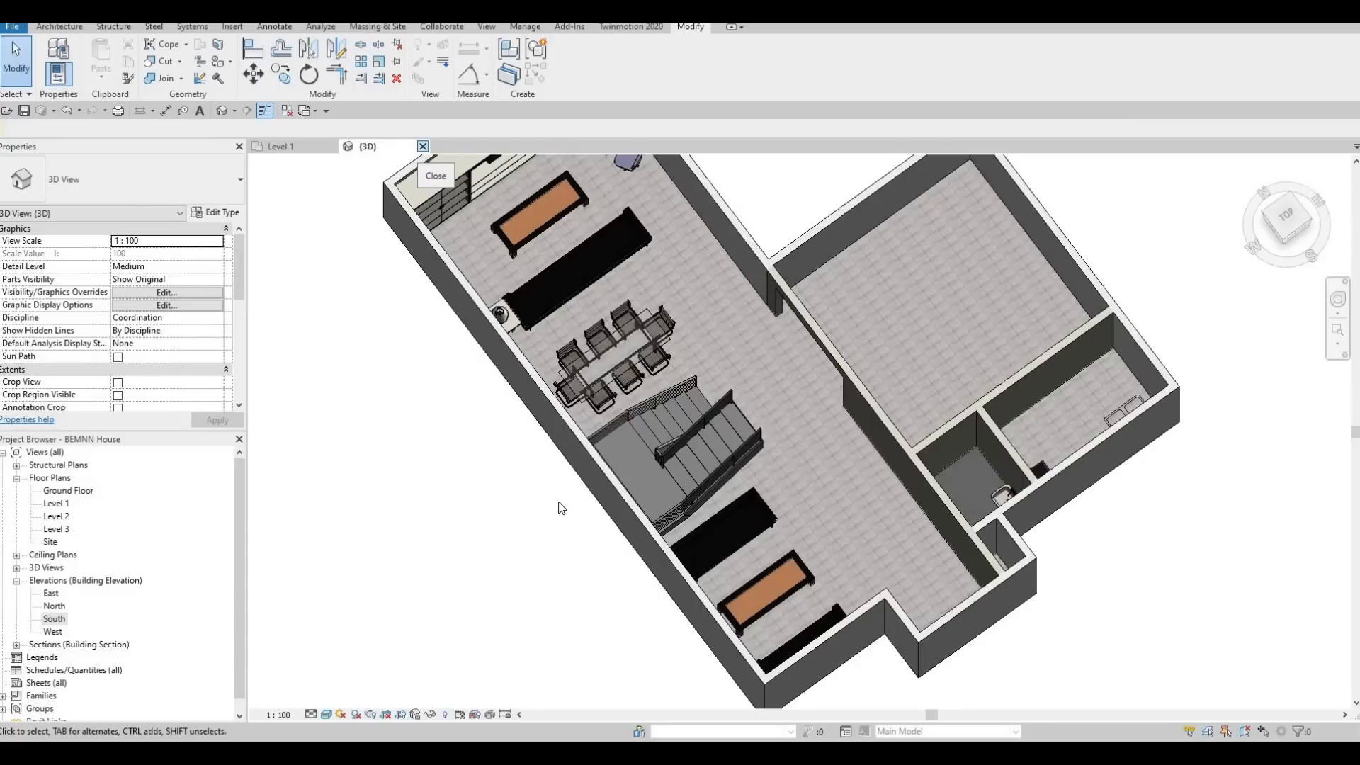
- Close the 3D view and set the Level 1 plan's visual style to Hidden Line
click(422, 146)
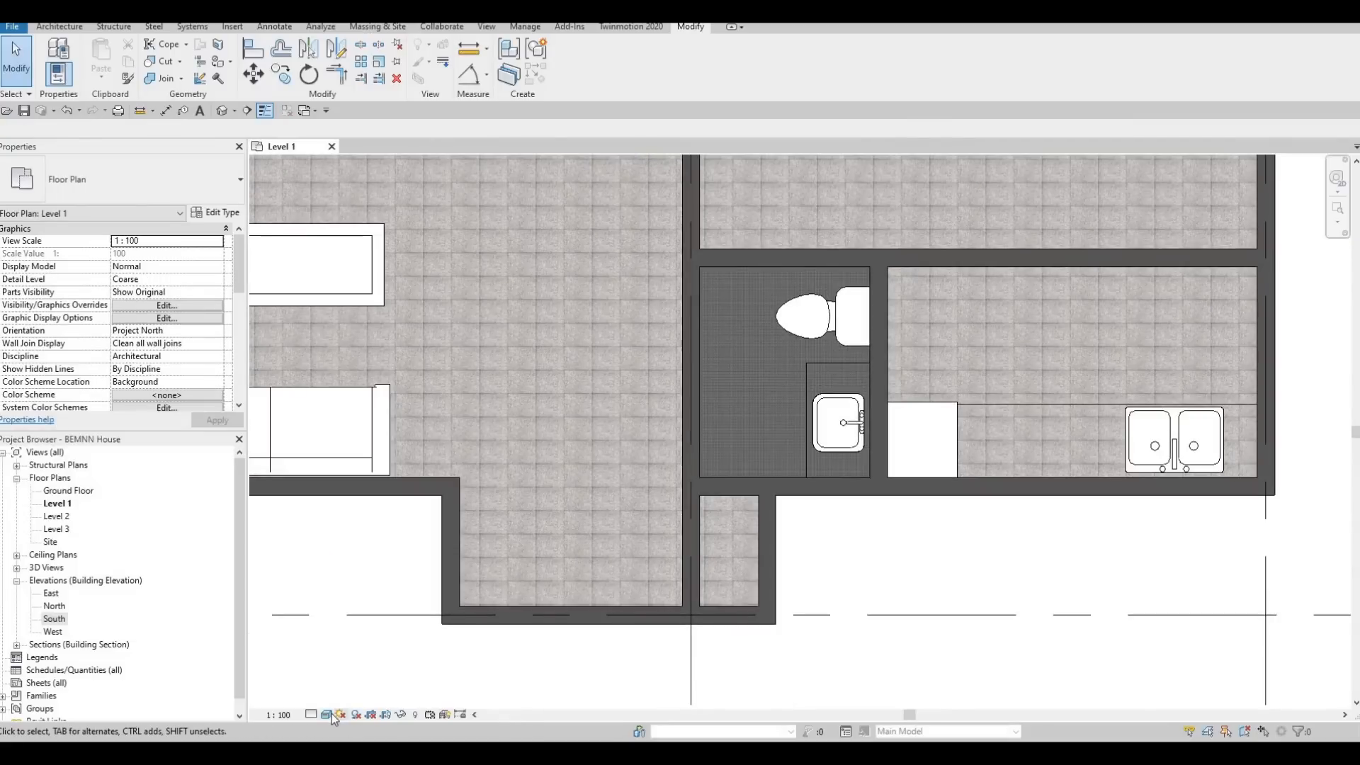
click(331, 713)
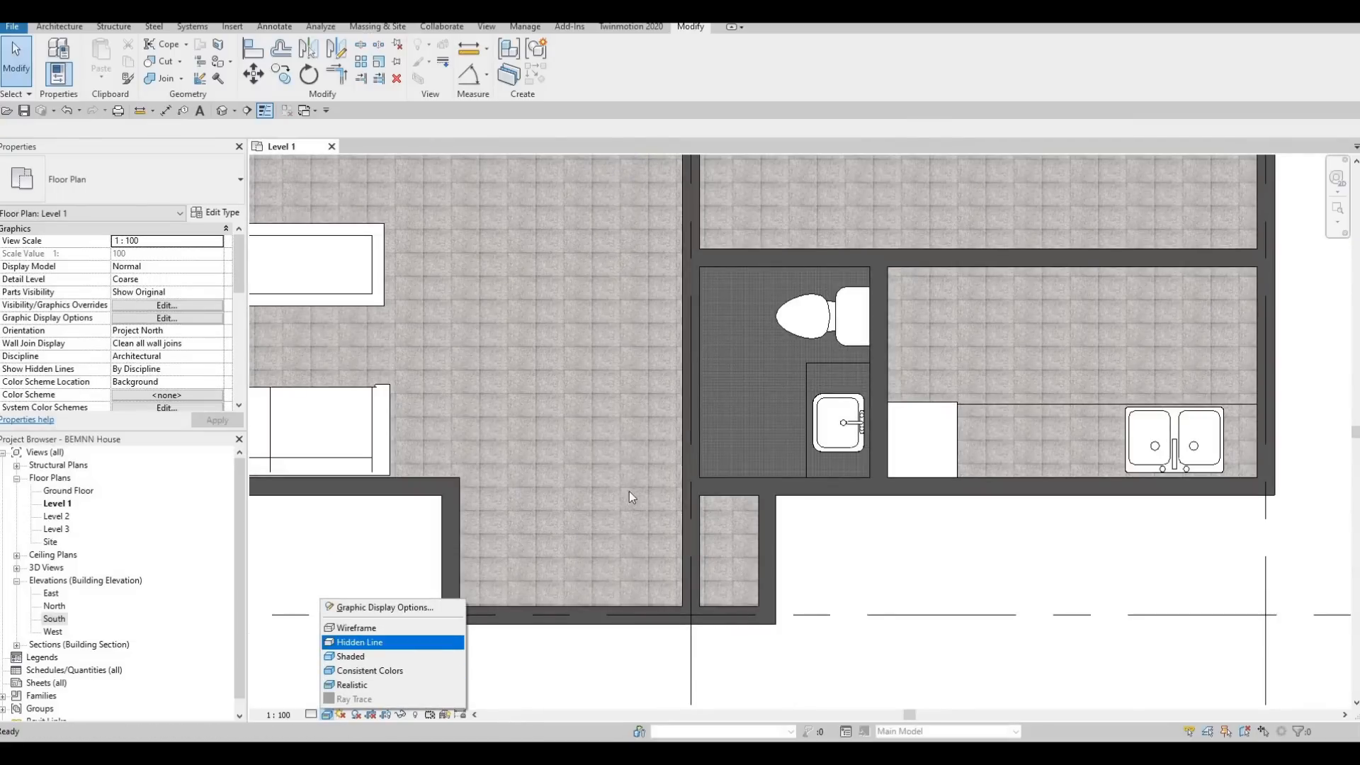
scroll(567, 461, down, 6)
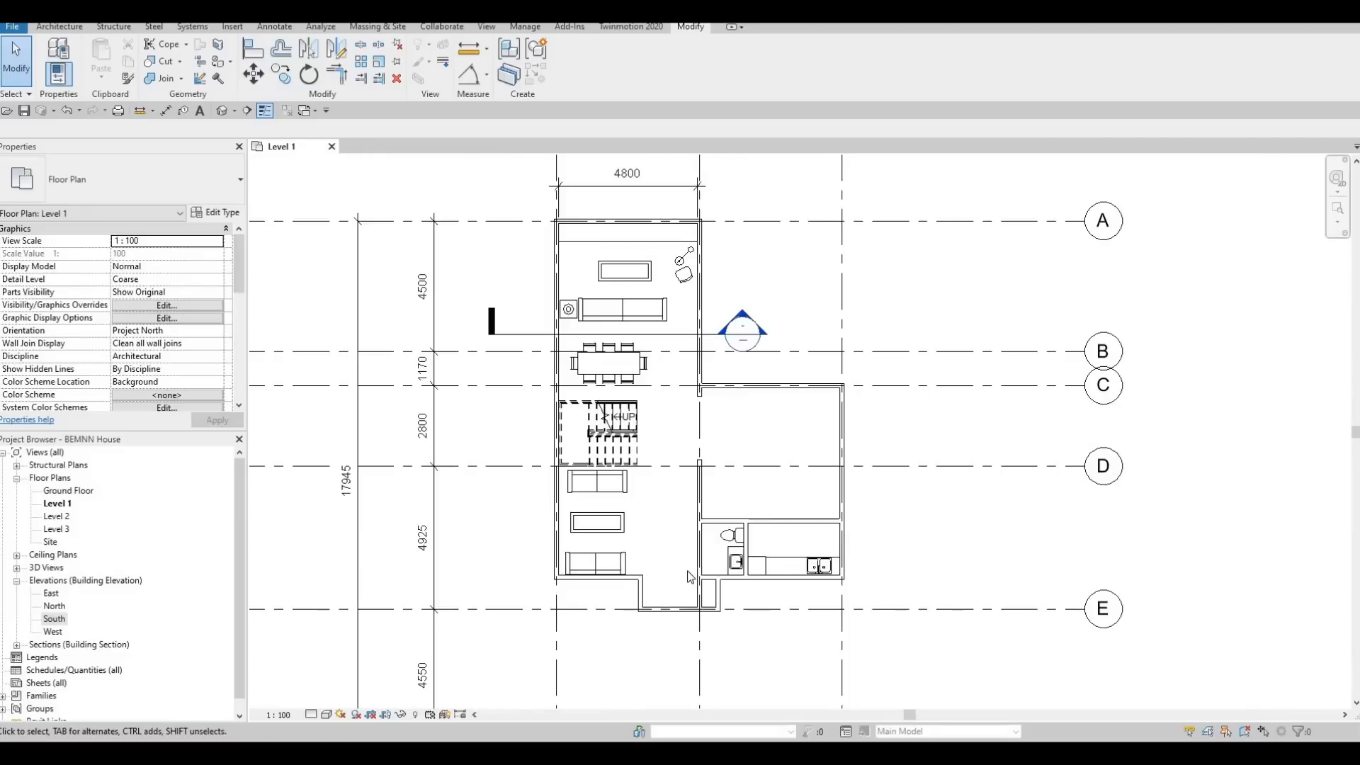
- Examine the Level 1 plan around the bathroom, kitchen, stairs, living areas and the large empty room between grids C and E
scroll(691, 577, up, 5)
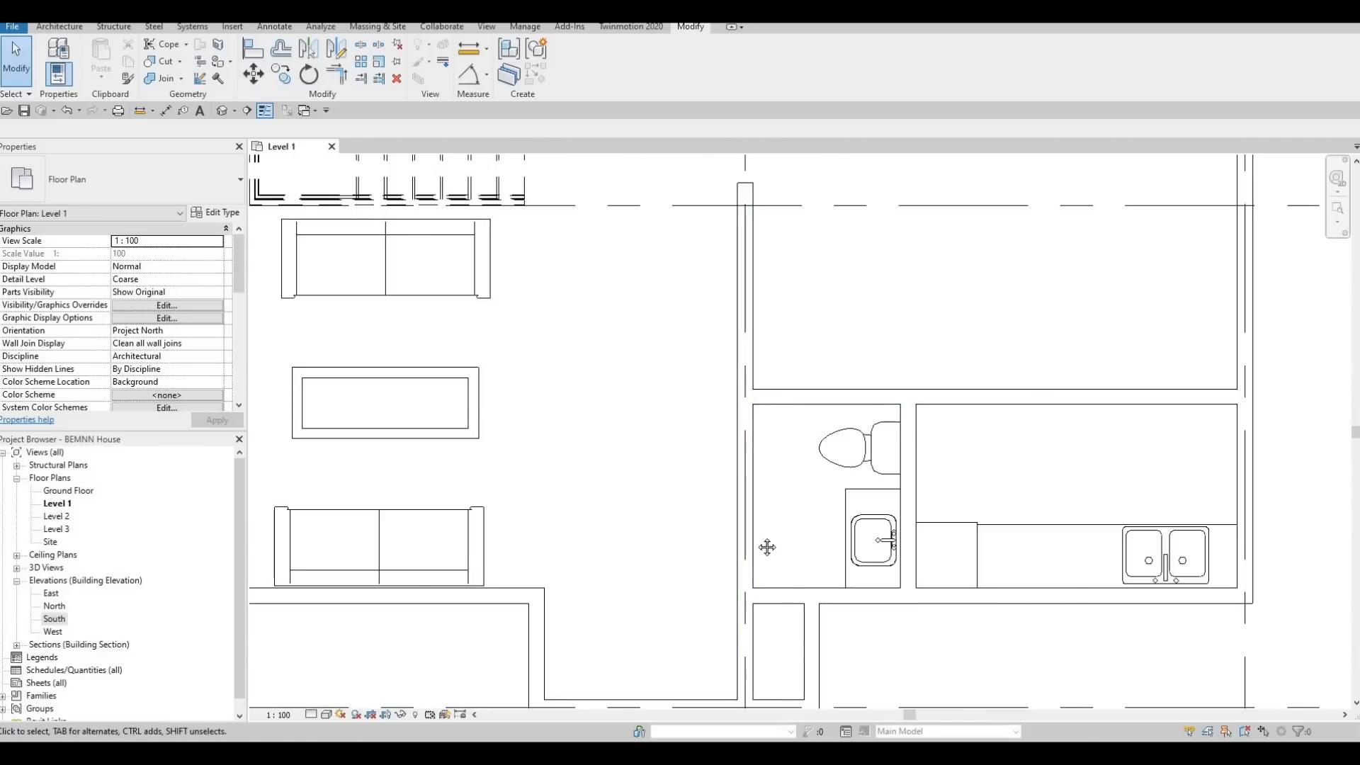
scroll(768, 550, down, 3)
middle_drag(738, 492, 724, 584)
middle_drag(697, 467, 698, 513)
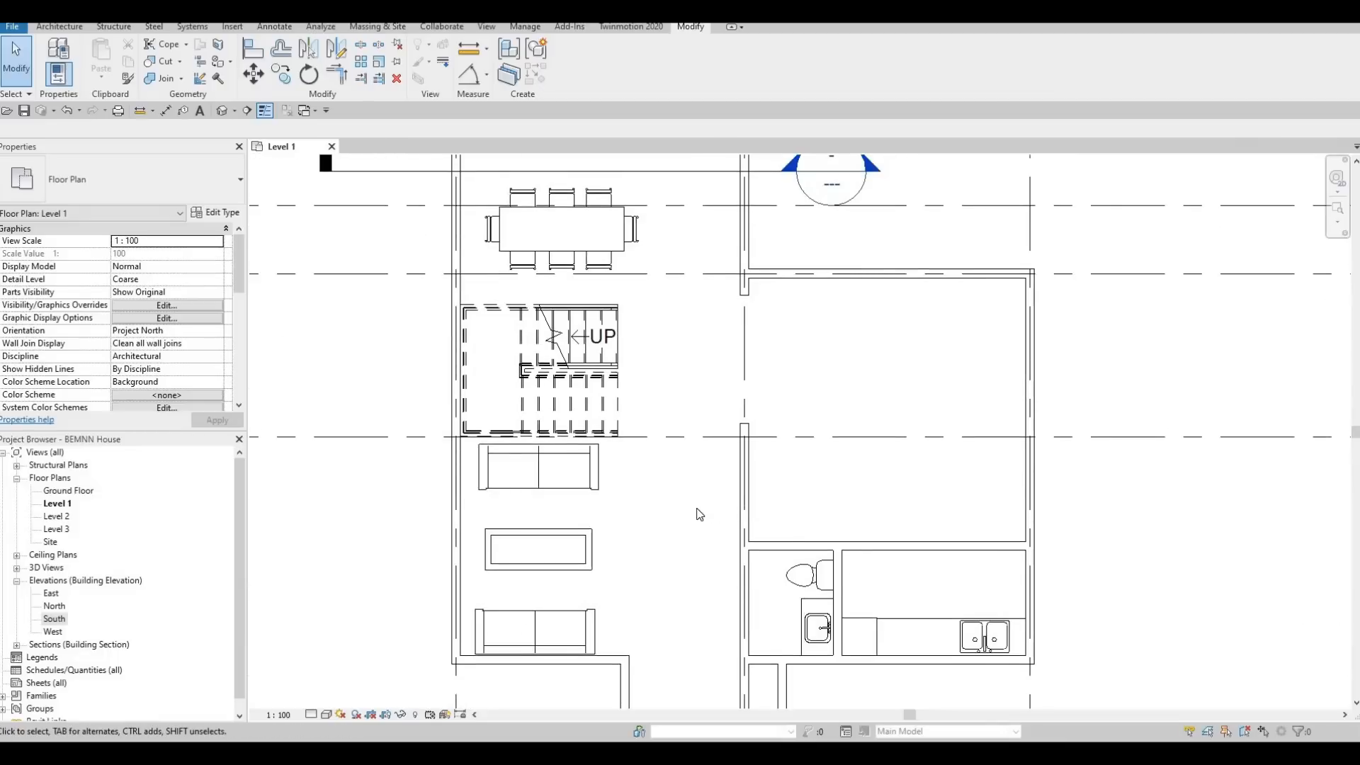
scroll(697, 619, down, 2)
middle_drag(793, 362, 780, 436)
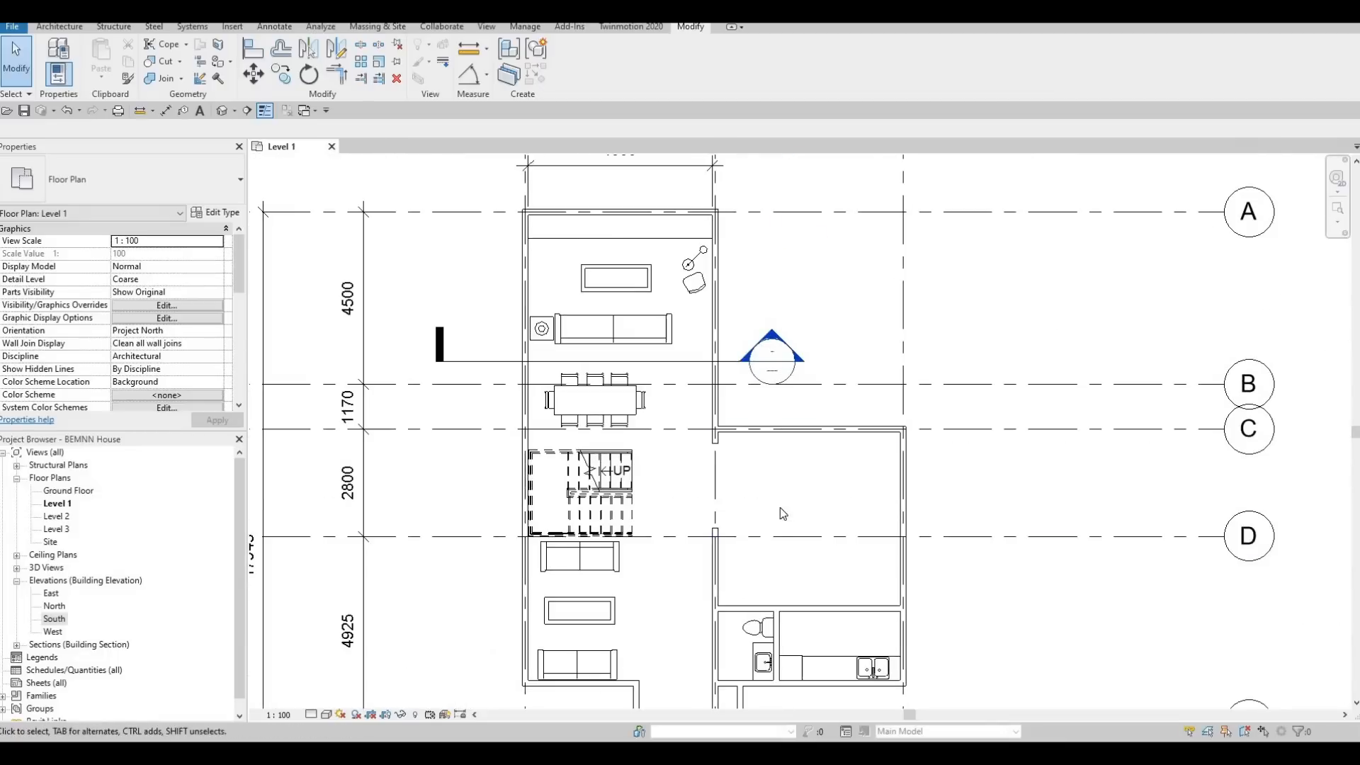
middle_drag(765, 498, 787, 377)
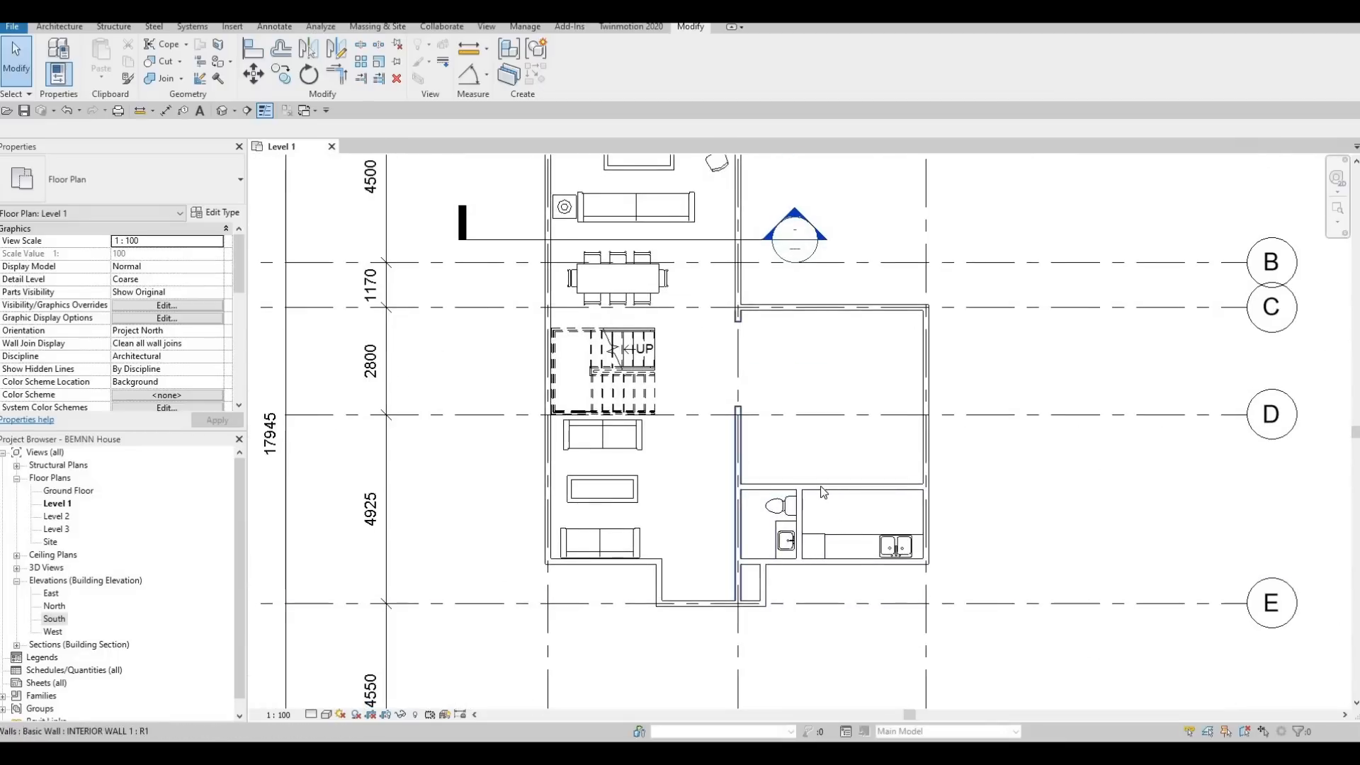
middle_drag(662, 354, 705, 363)
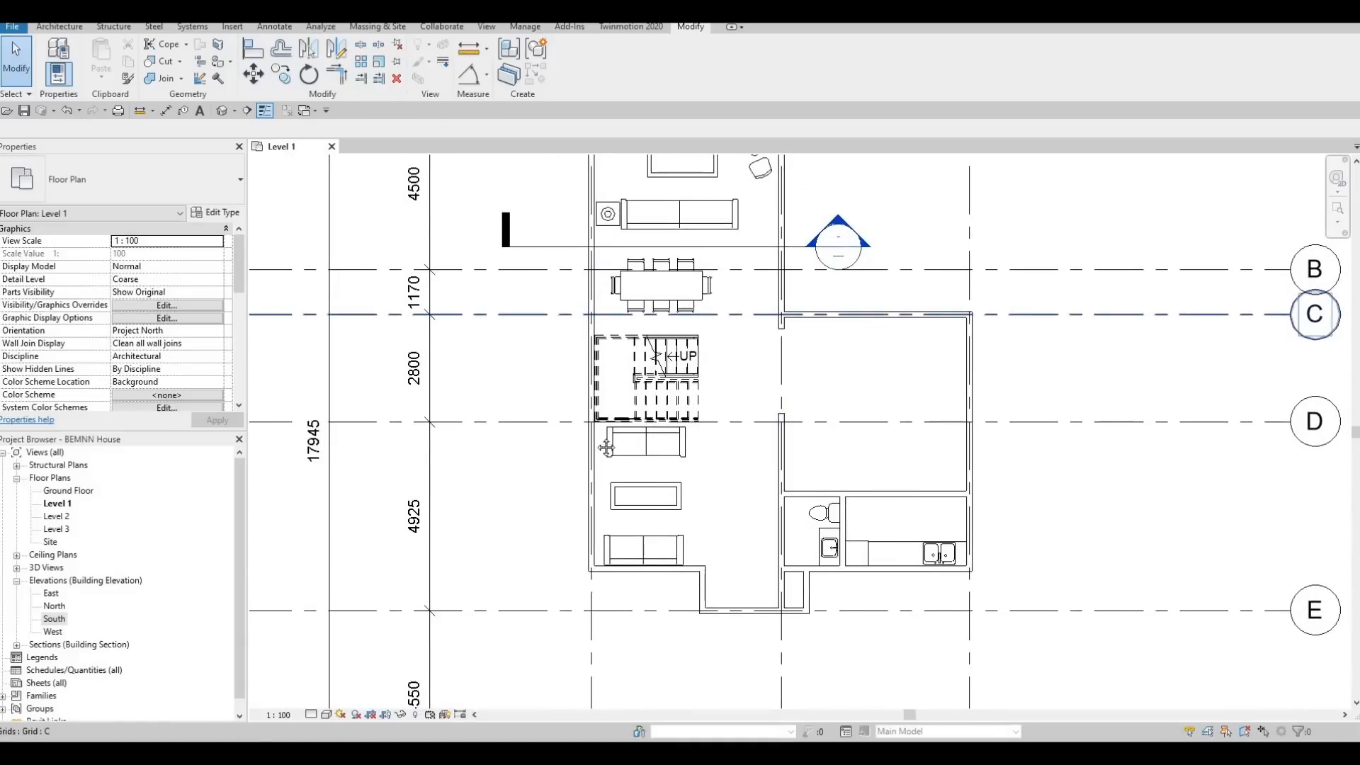
middle_drag(590, 352, 606, 446)
scroll(673, 319, up, 2)
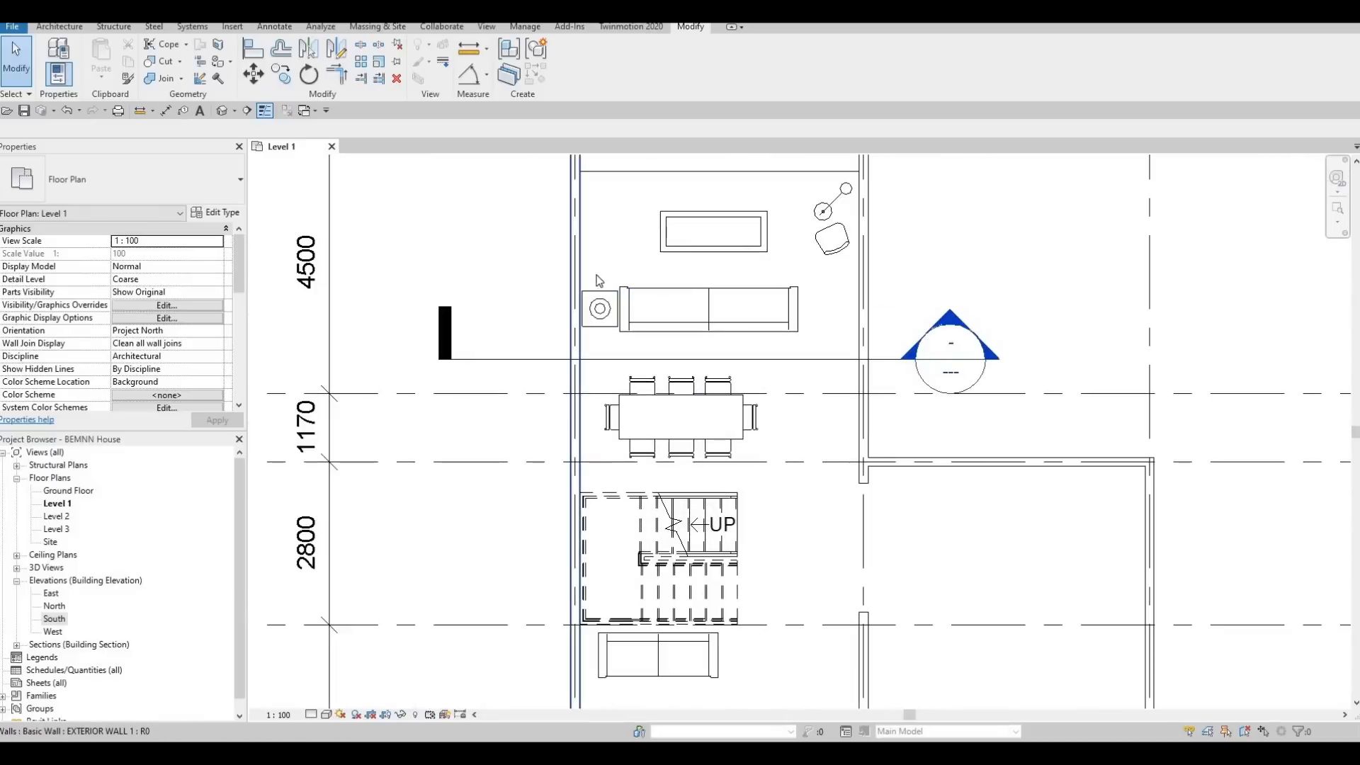
middle_drag(740, 348, 712, 150)
middle_drag(871, 345, 618, 318)
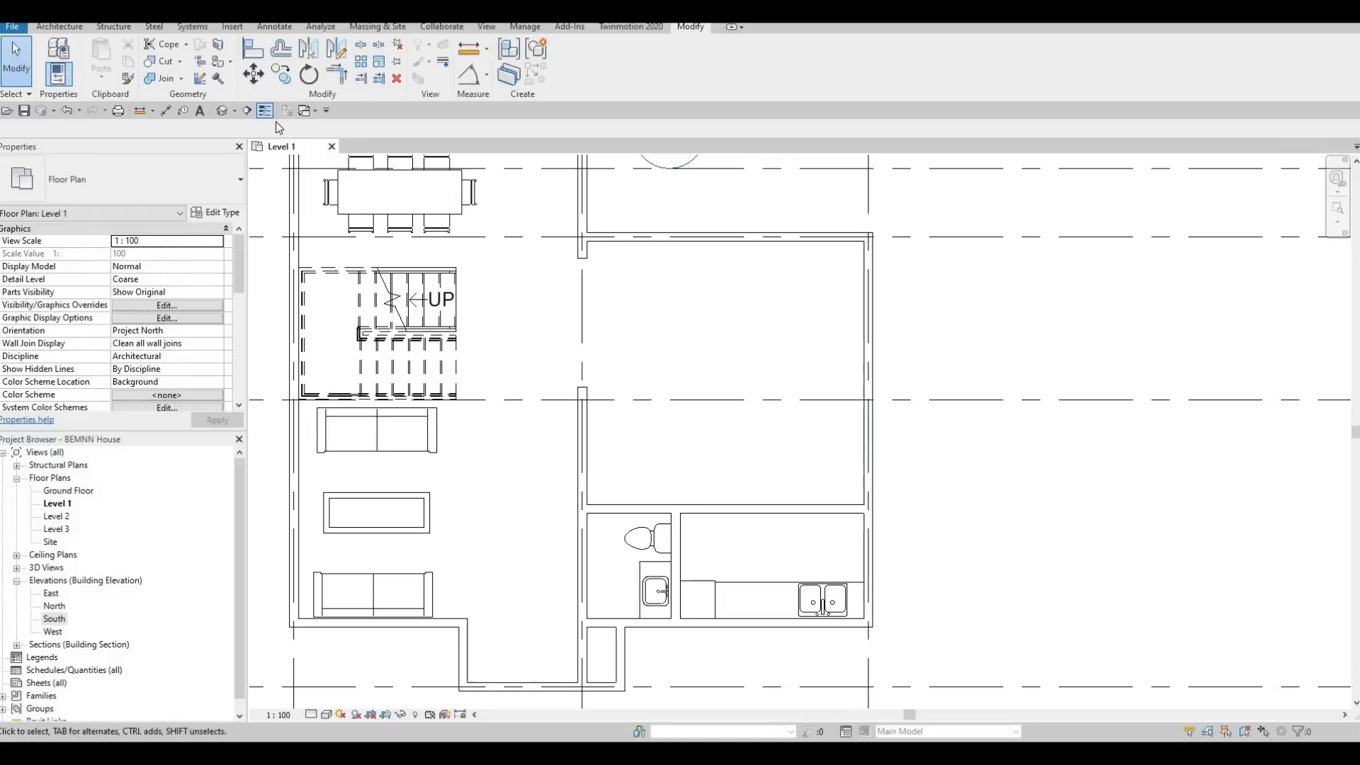
- Start a Split Face sketch on the Level 1 floor by picking its edge at the large room near grid C
key(a)
key(l)
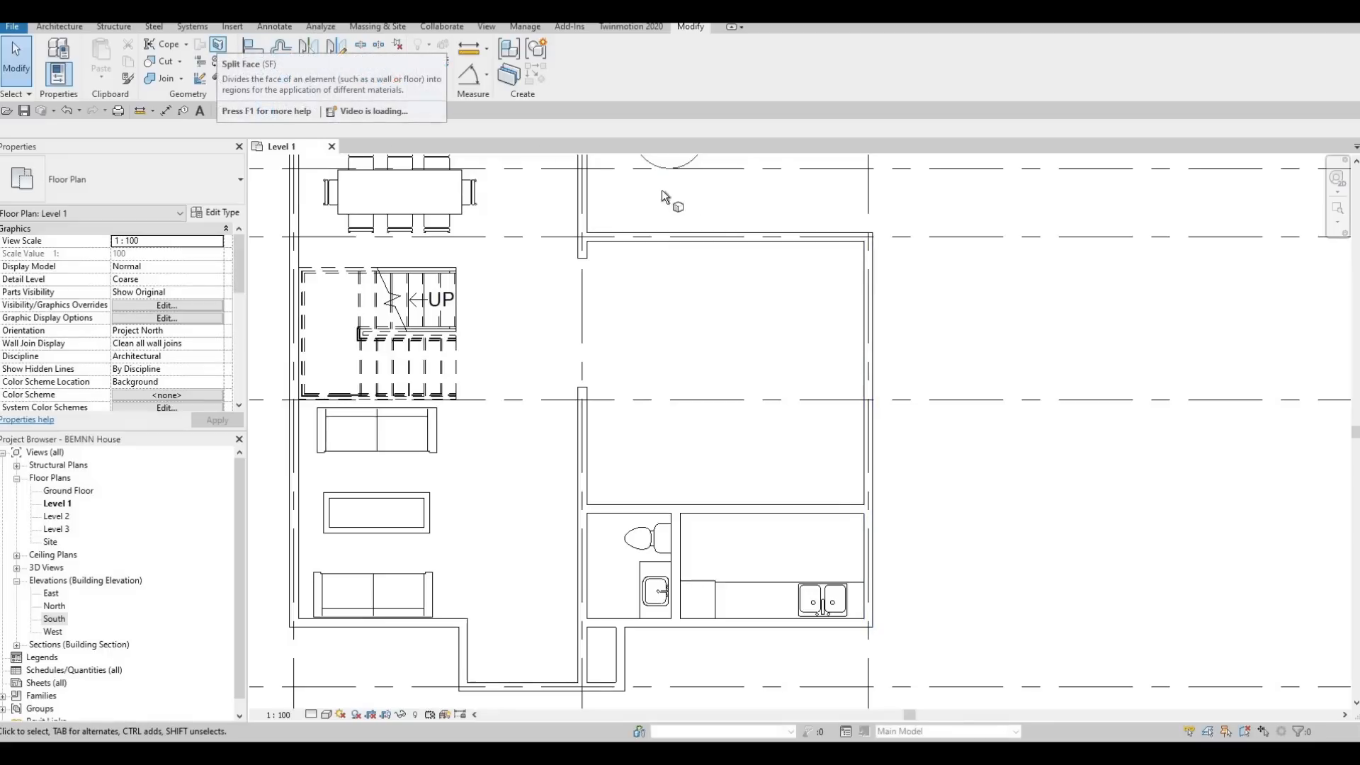
key(s)
key(f)
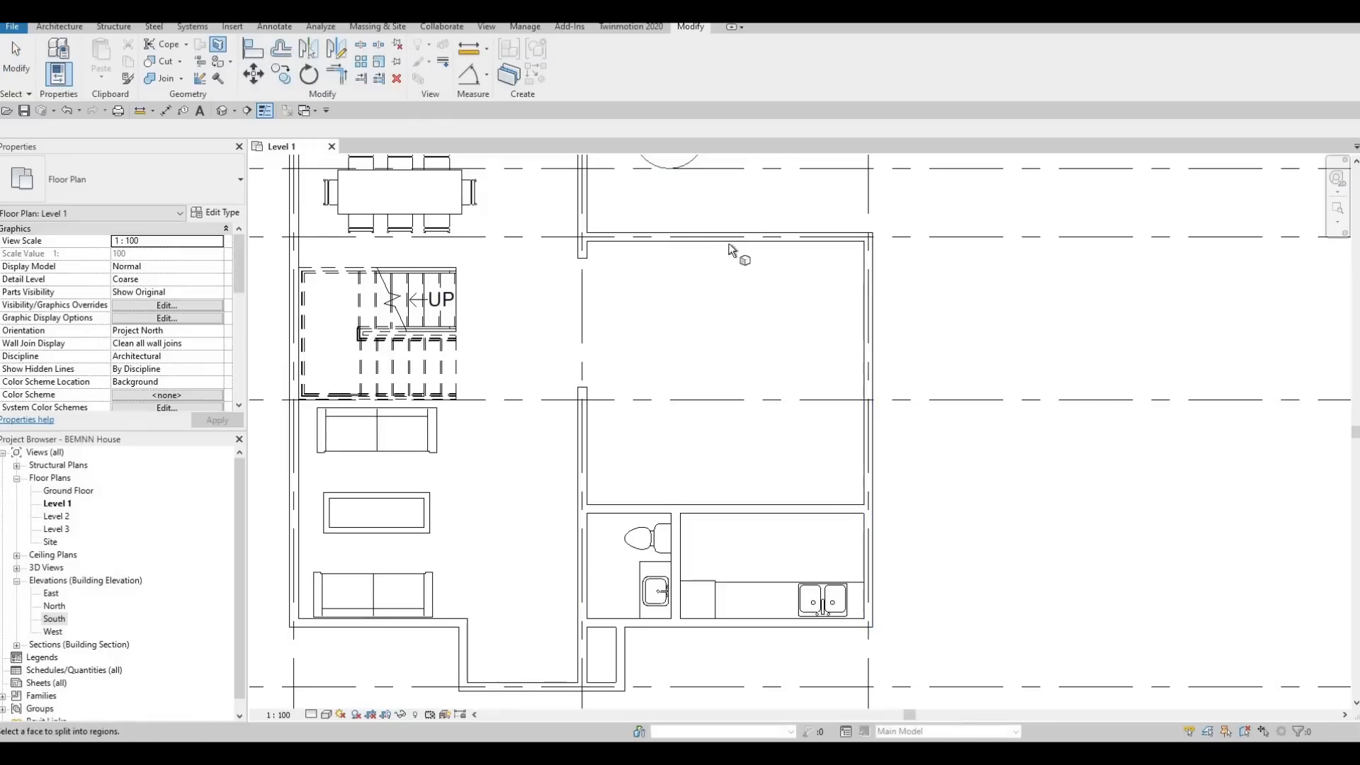
click(712, 243)
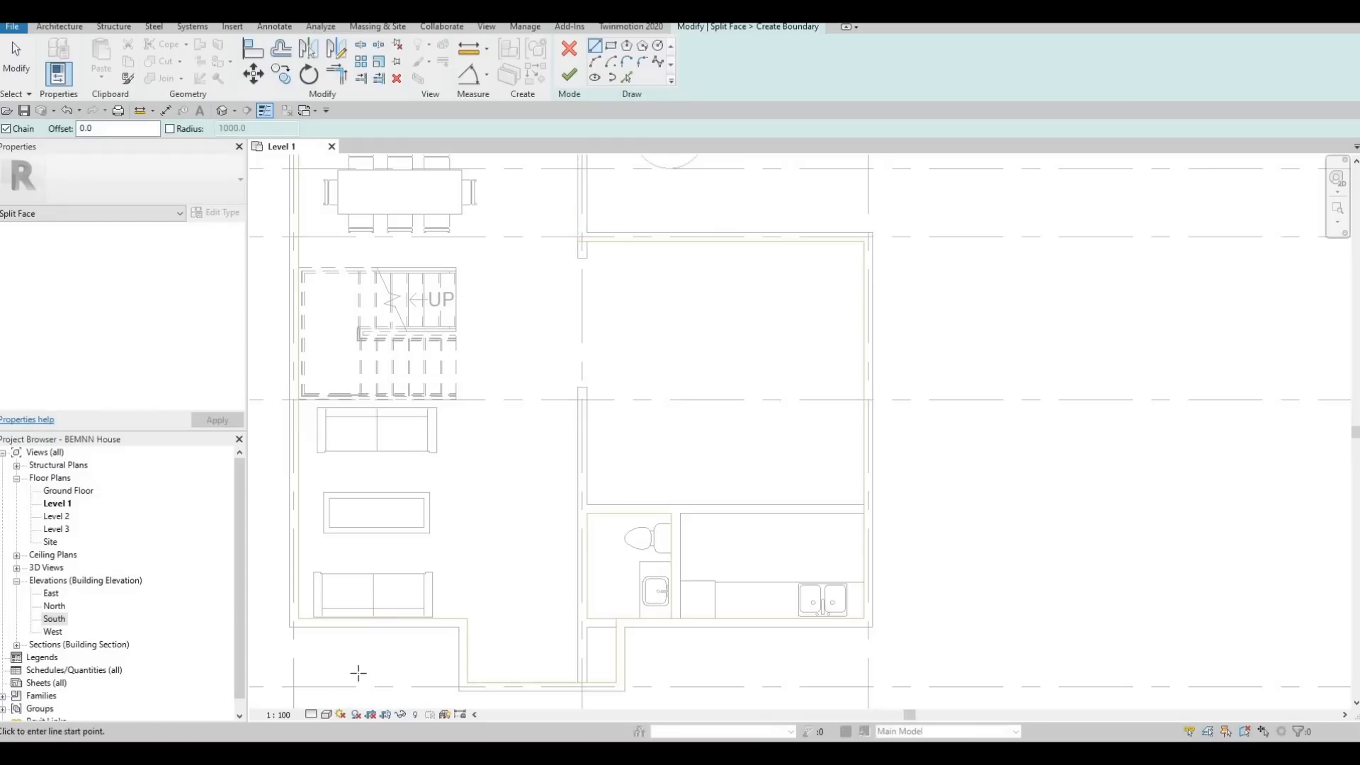
- View the floor around the large room's corner in the Realistic style and return the plan to Hidden Line
click(327, 714)
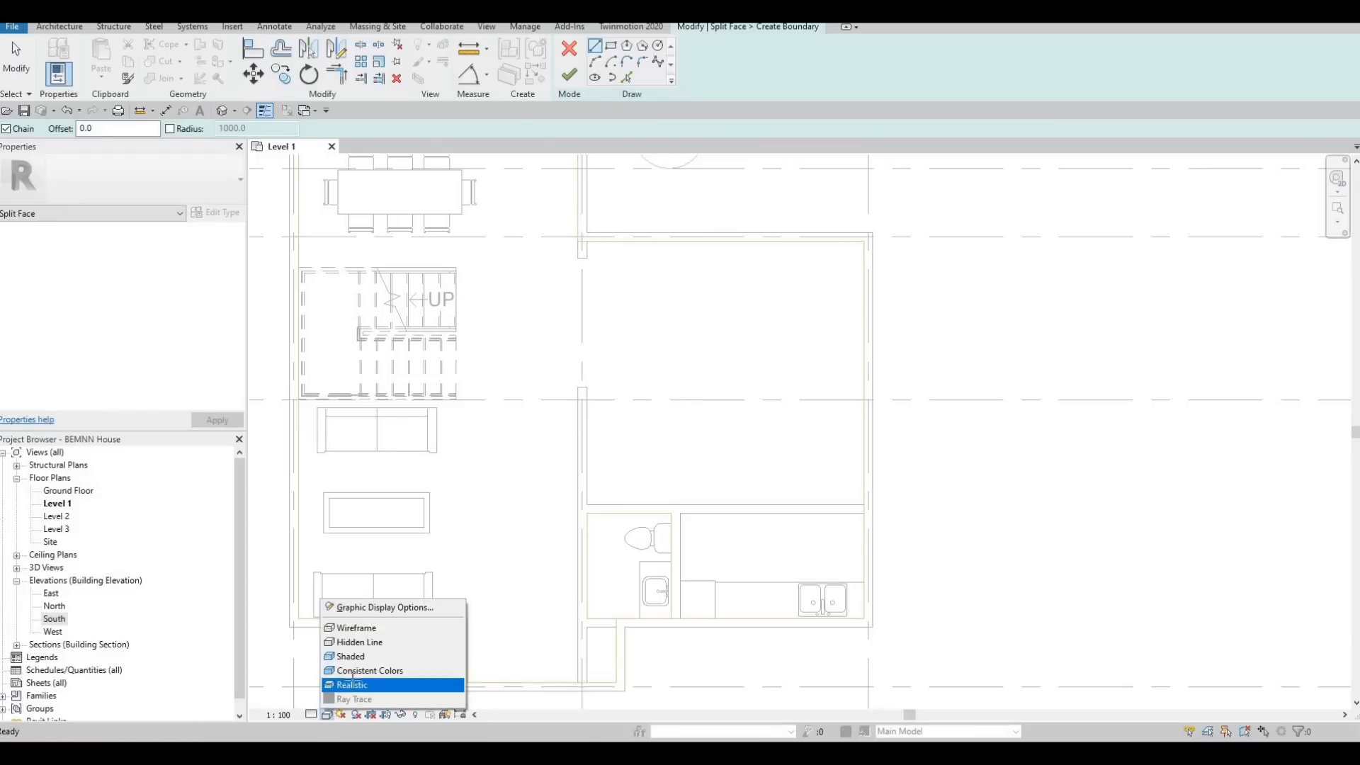
click(350, 684)
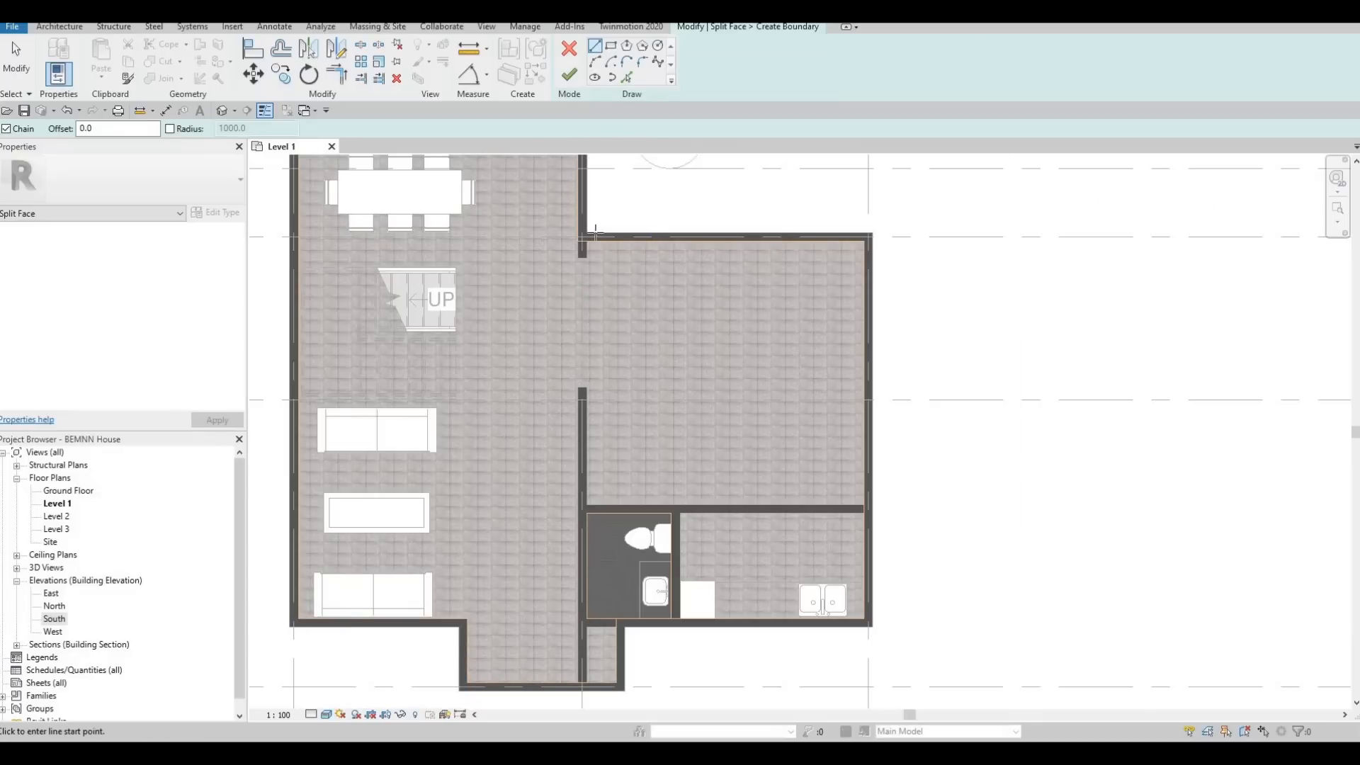
scroll(602, 294, up, 4)
middle_drag(535, 368, 507, 597)
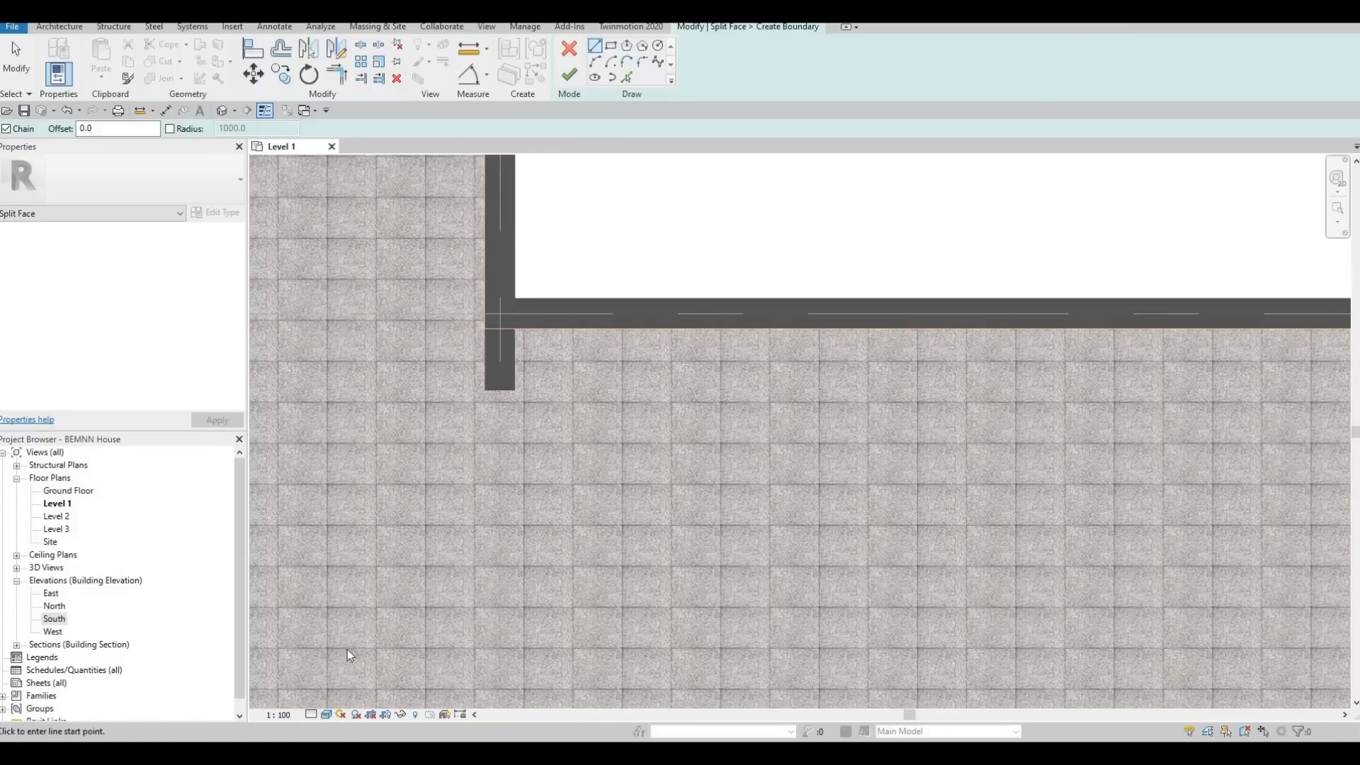
click(326, 713)
click(347, 642)
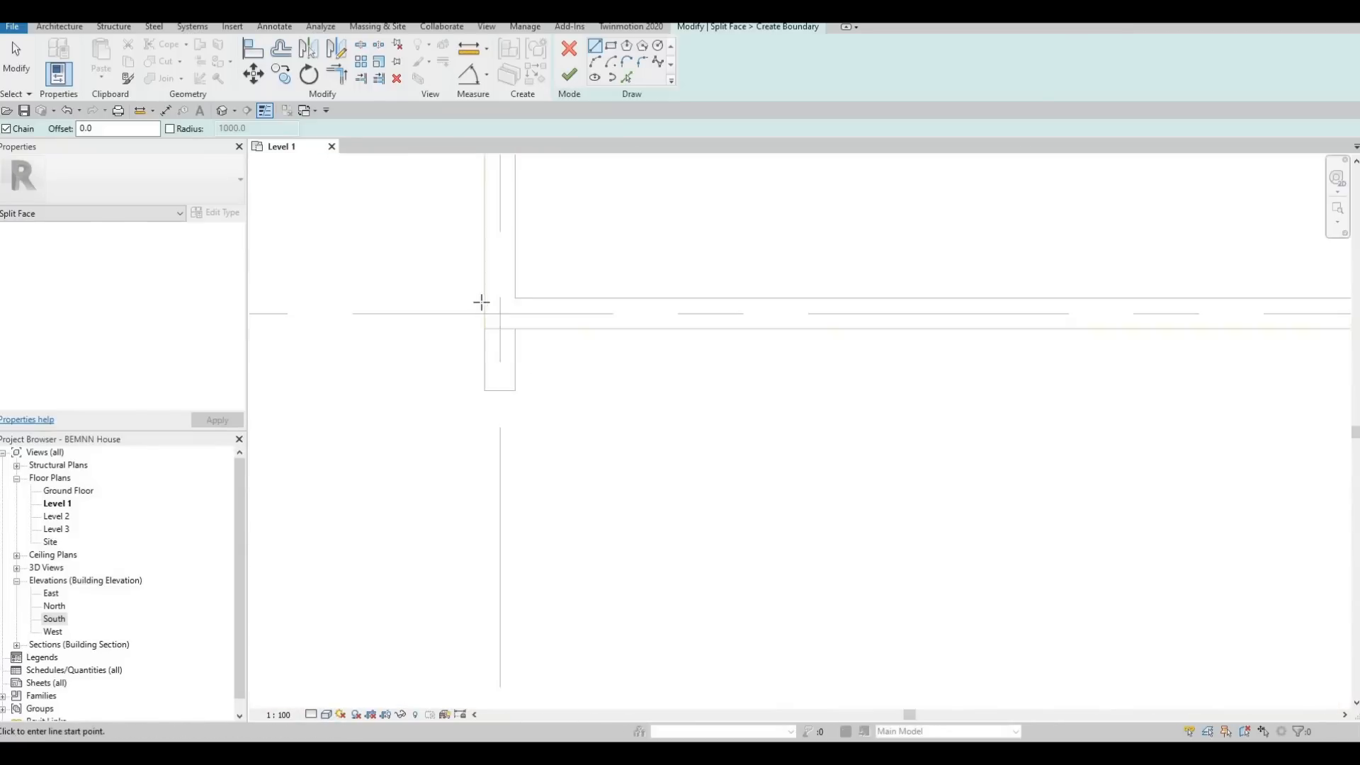
- Sketch the large room's split boundary from grid C along the interior wall face and across to the exterior wall, and finish the split
scroll(483, 290, down, 3)
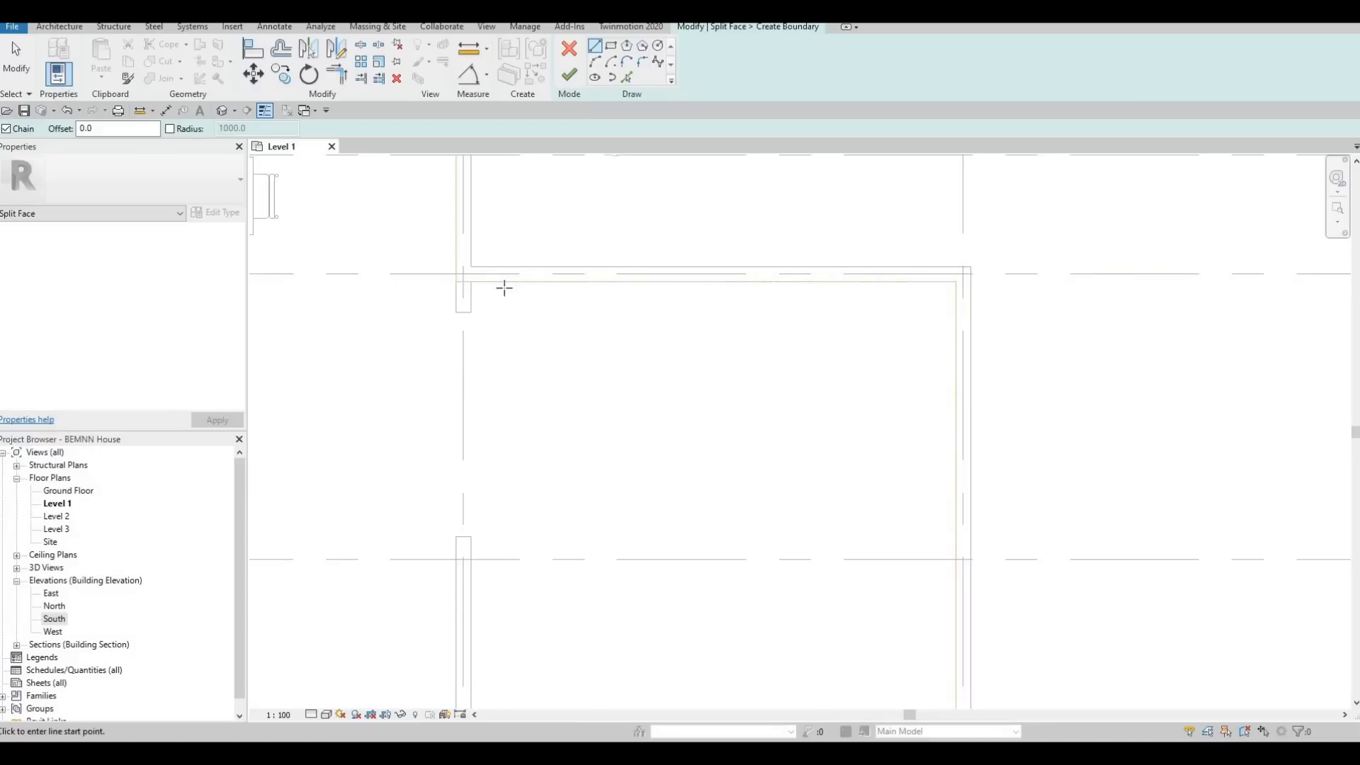
click(509, 281)
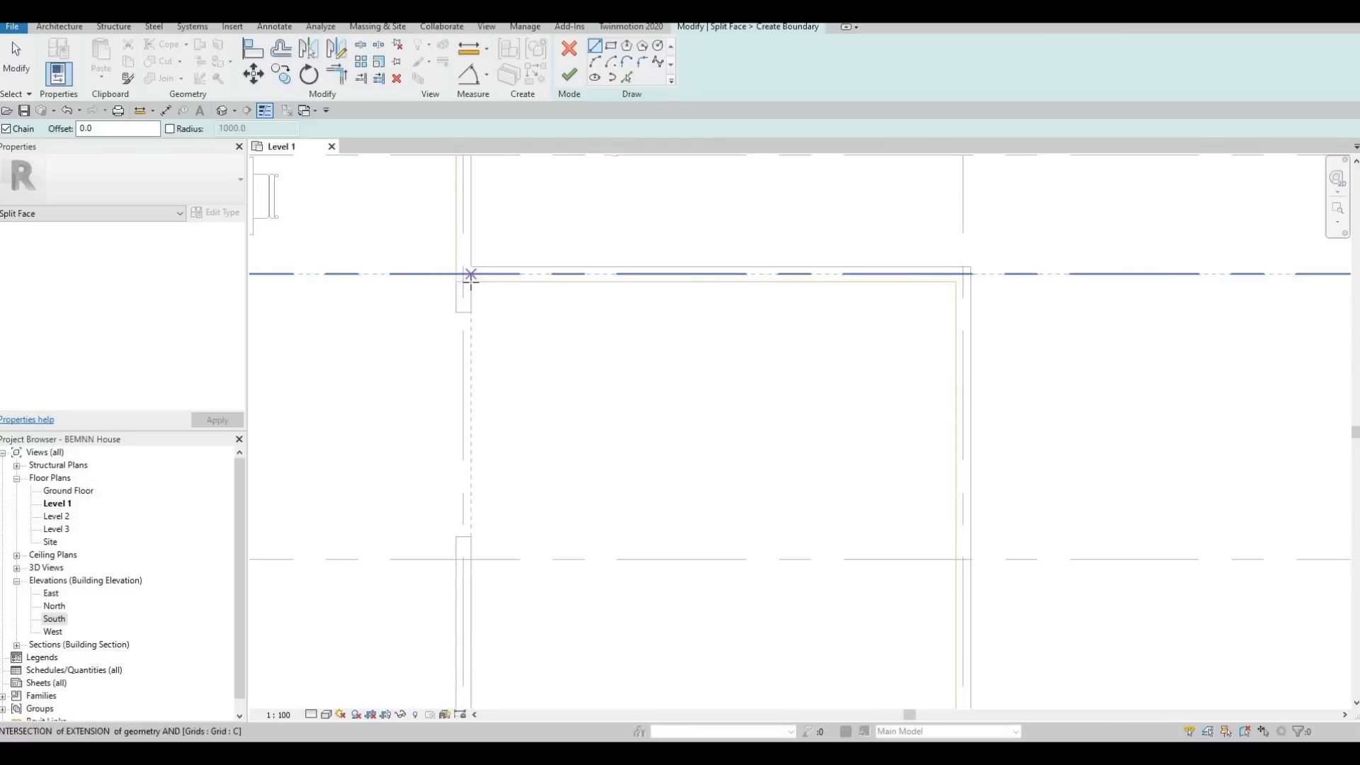
click(471, 276)
middle_drag(499, 483, 508, 383)
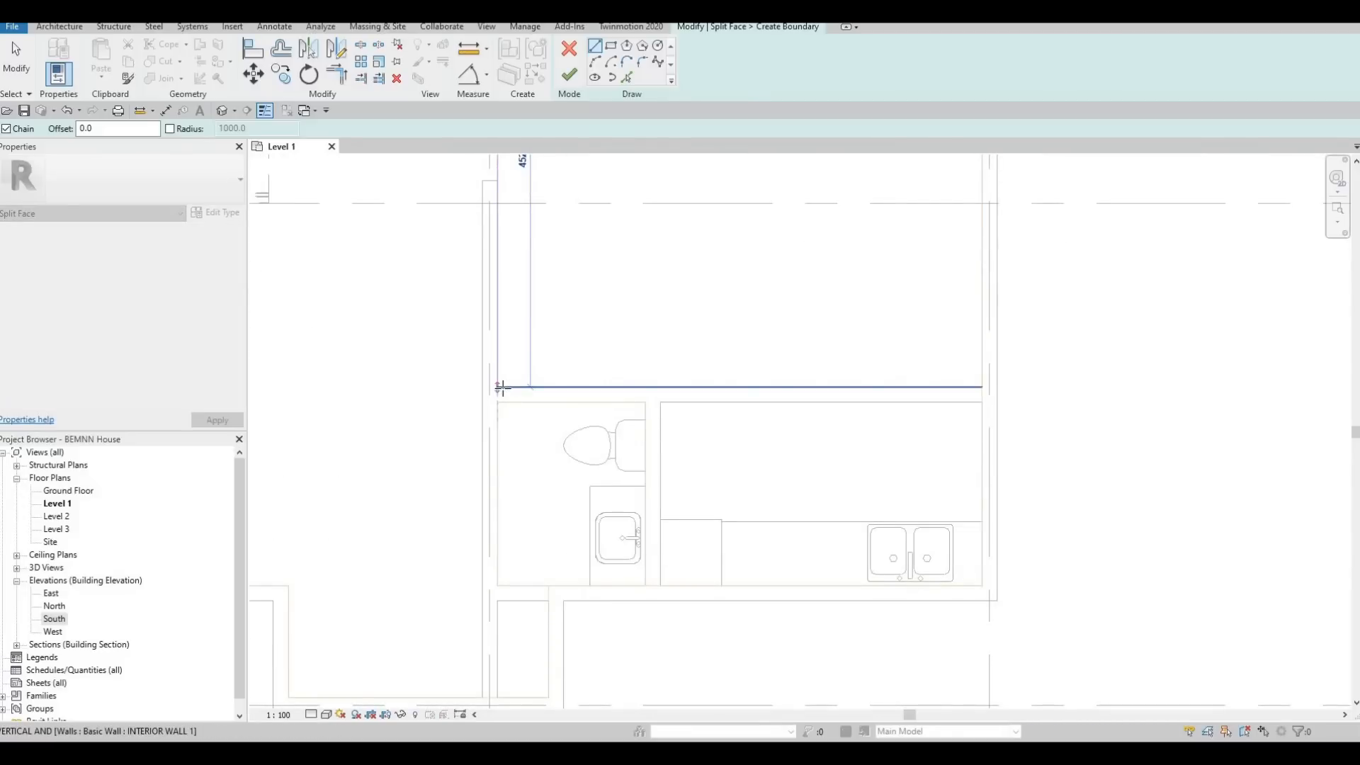
click(789, 399)
middle_drag(781, 375, 474, 378)
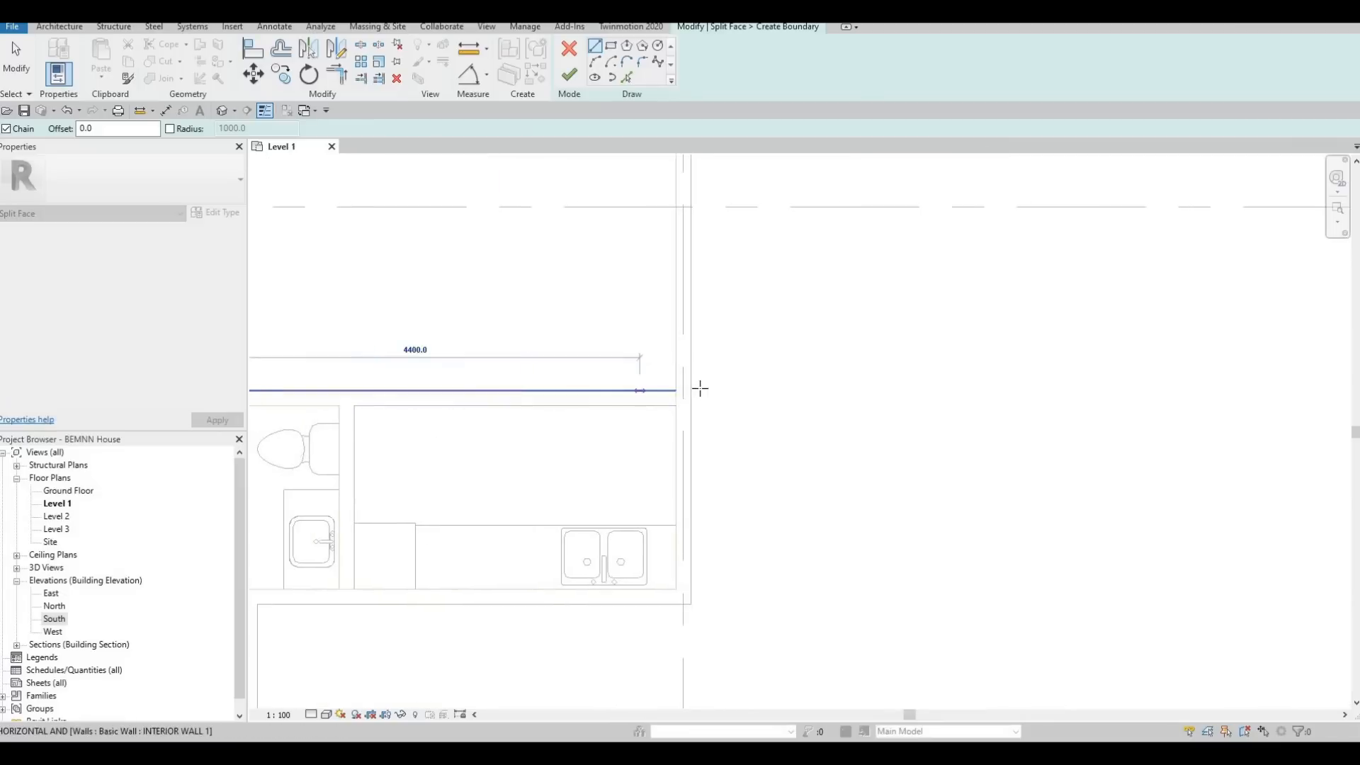
scroll(648, 387, up, 2)
click(700, 390)
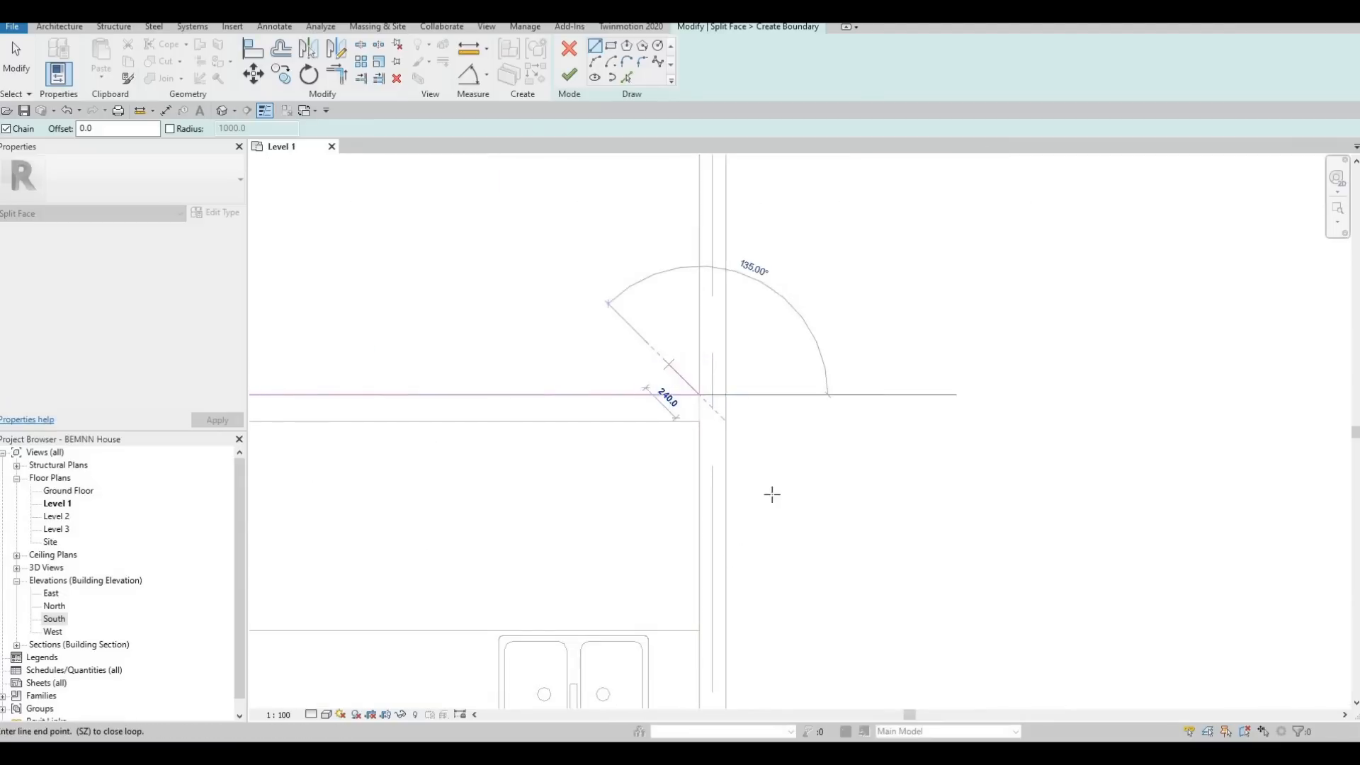
scroll(774, 491, down, 3)
key(Escape)
key(Escape)
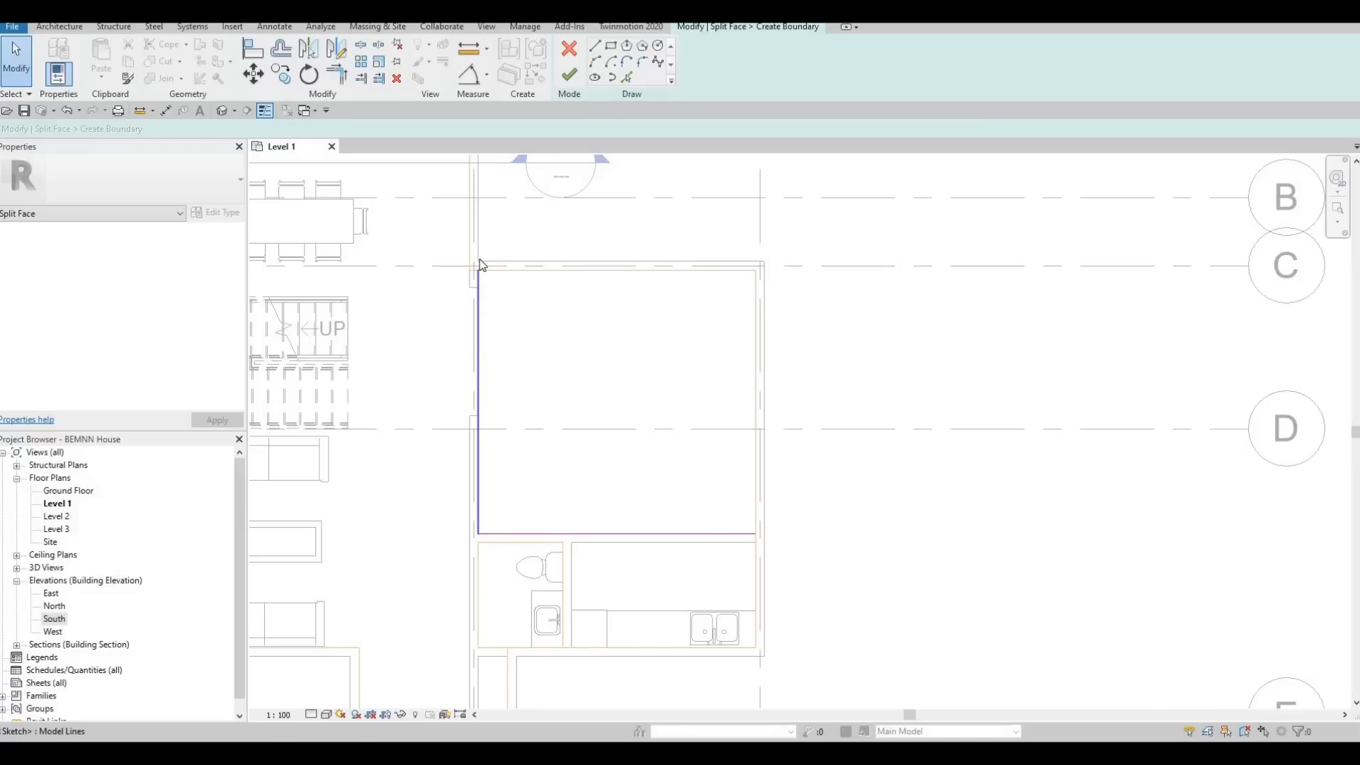
click(568, 75)
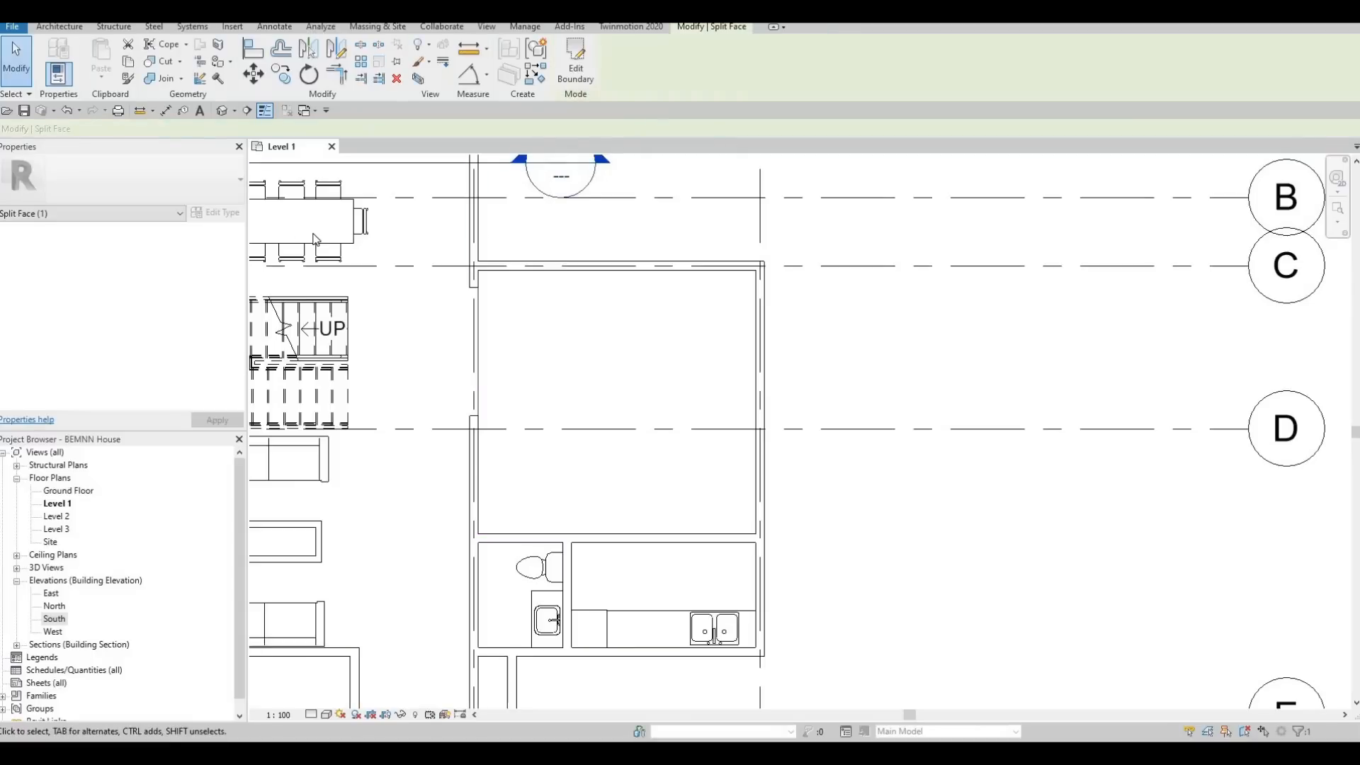
- Show the Level 1 plan in the Realistic style and look through the project materials available for painting the large room
click(327, 715)
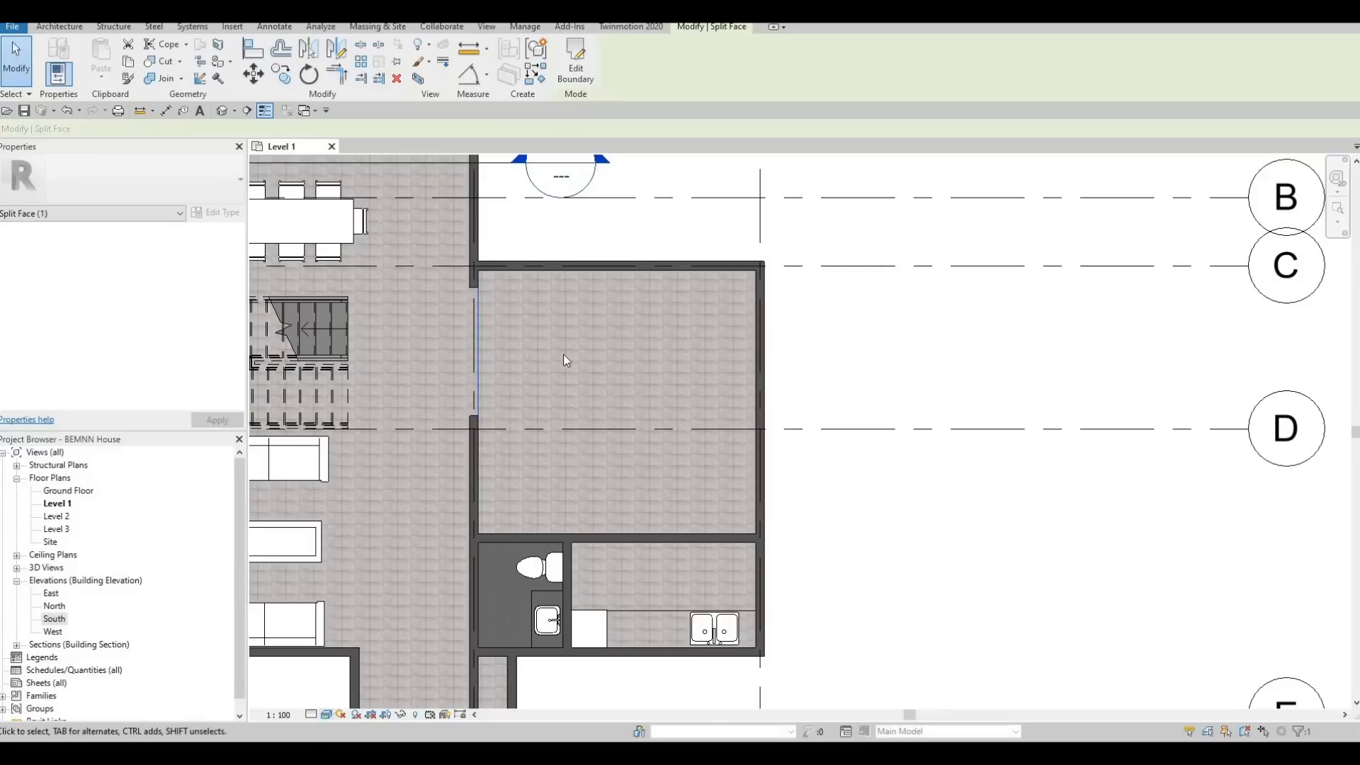
click(219, 62)
scroll(288, 326, down, 5)
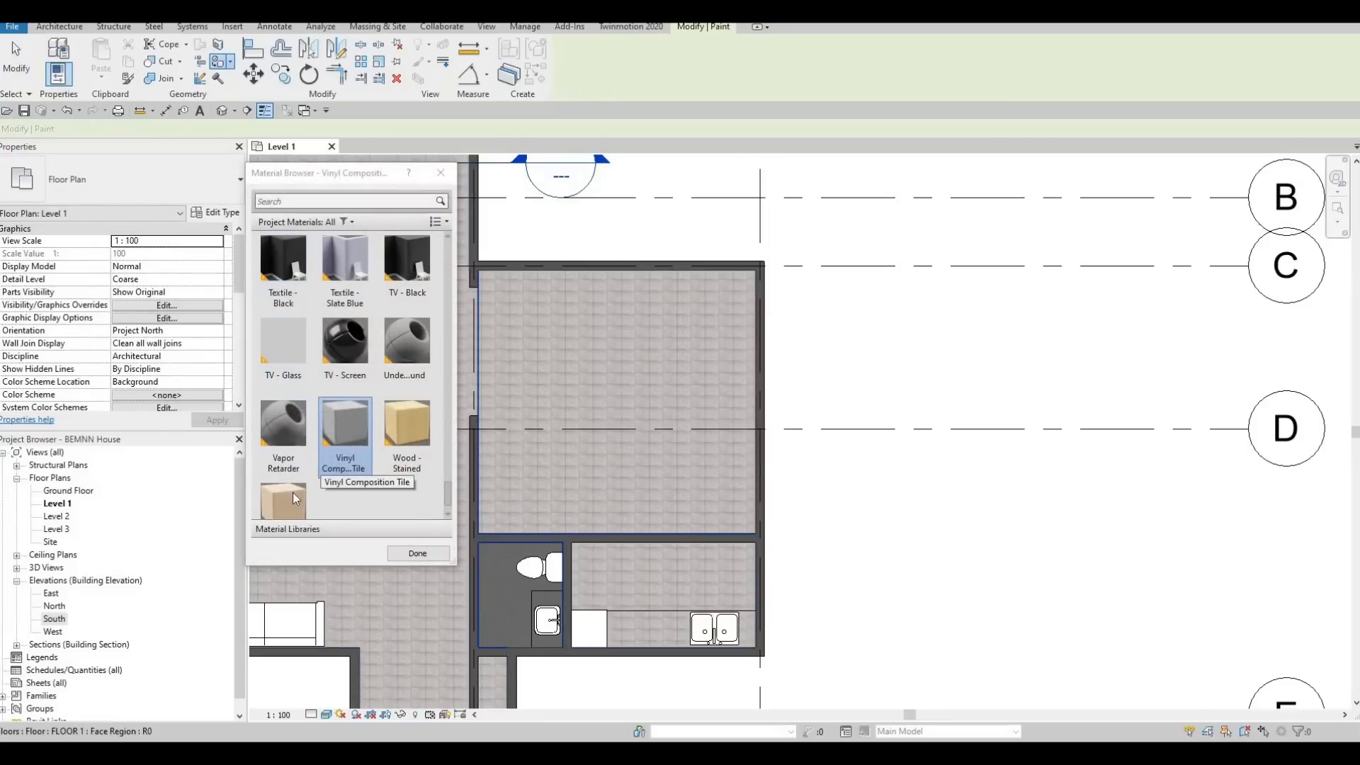
scroll(293, 493, down, 1)
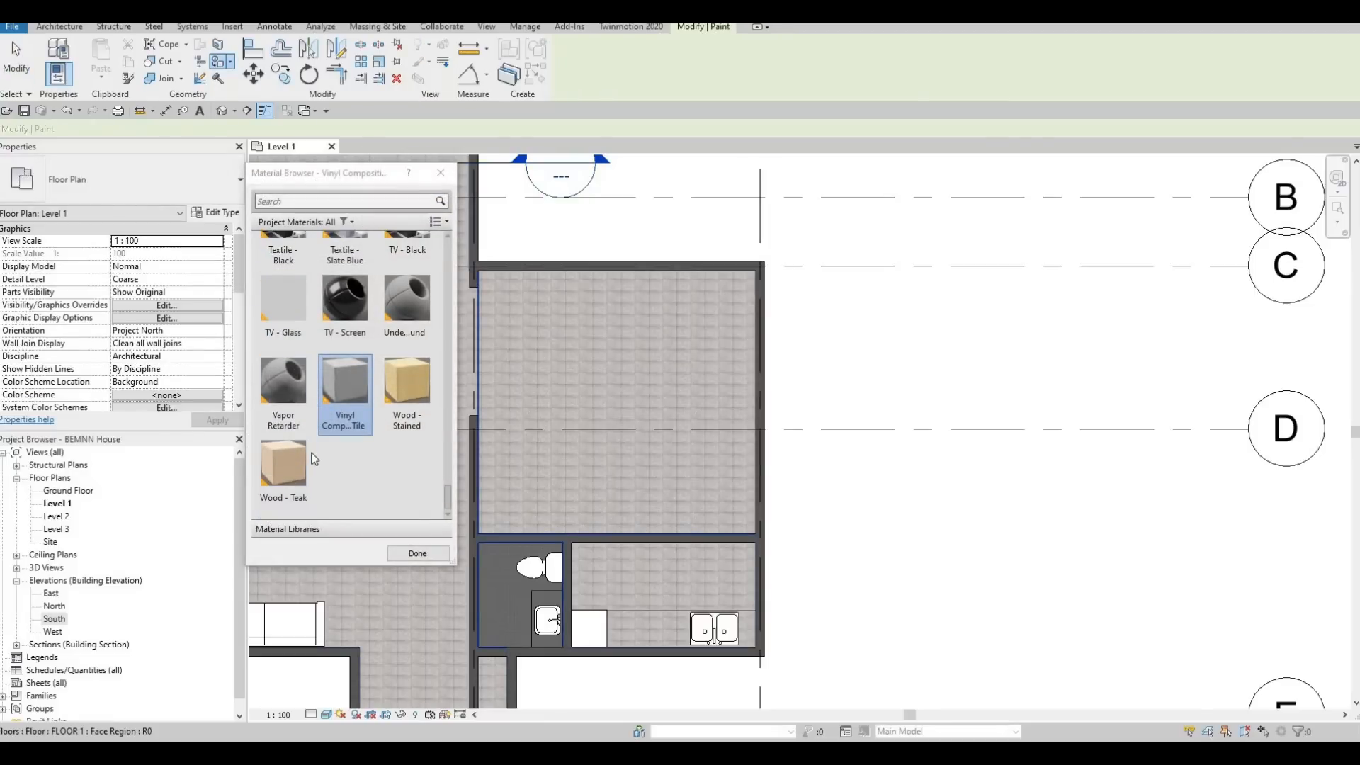
scroll(315, 459, up, 3)
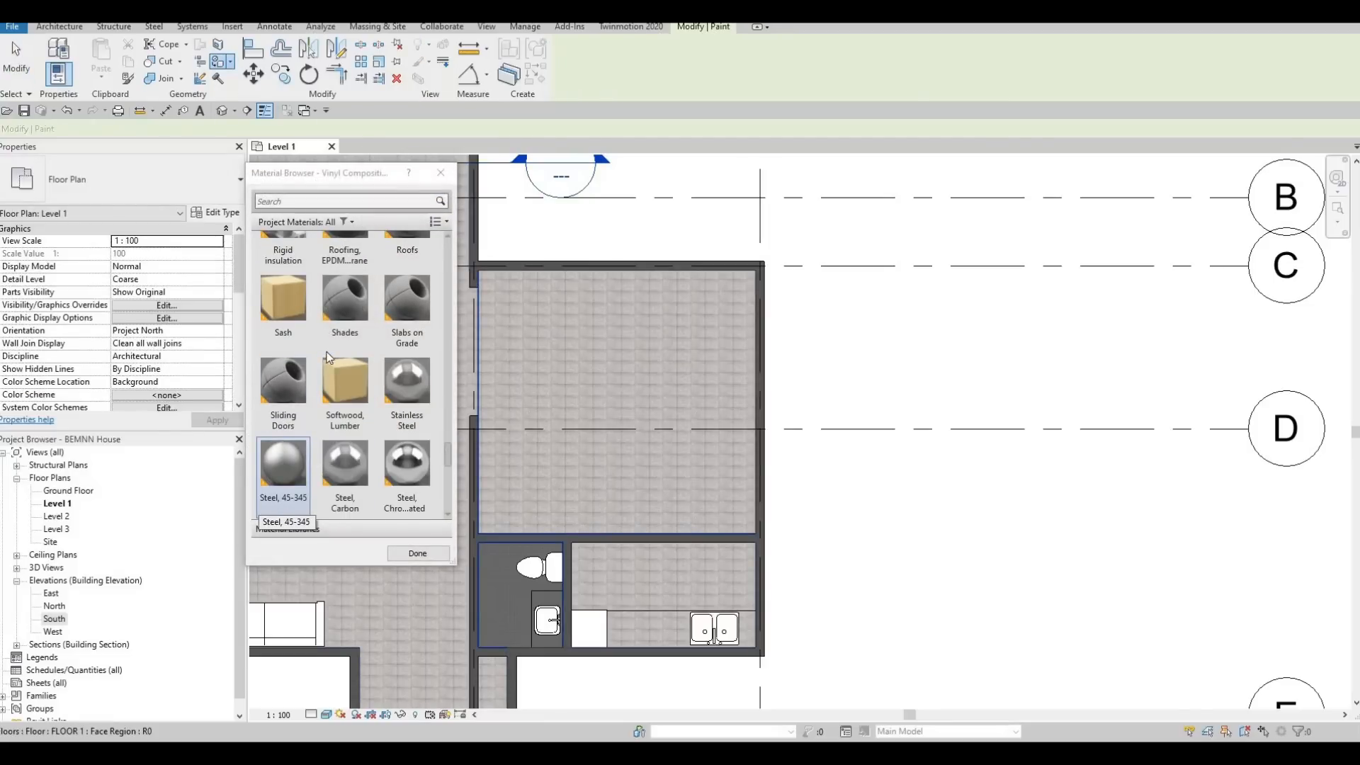
scroll(322, 361, up, 3)
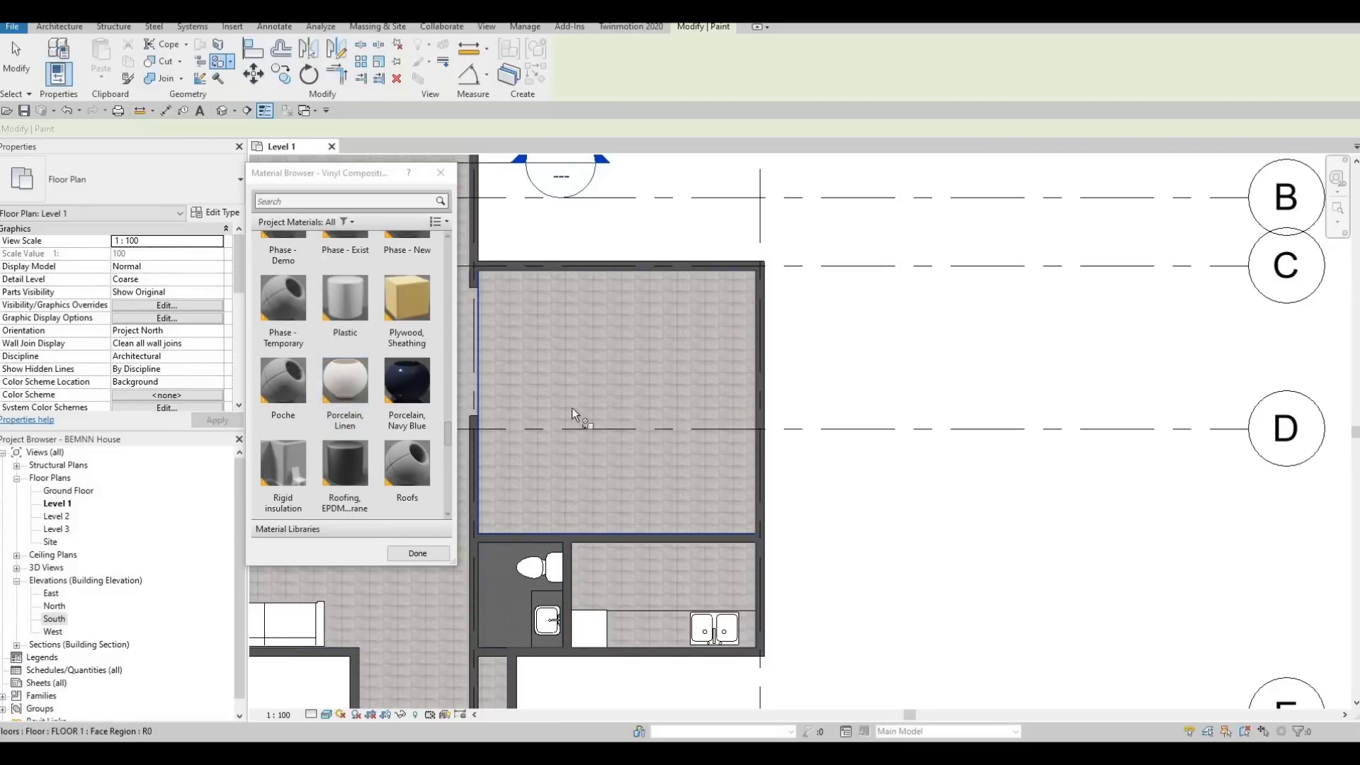
scroll(499, 416, up, 1)
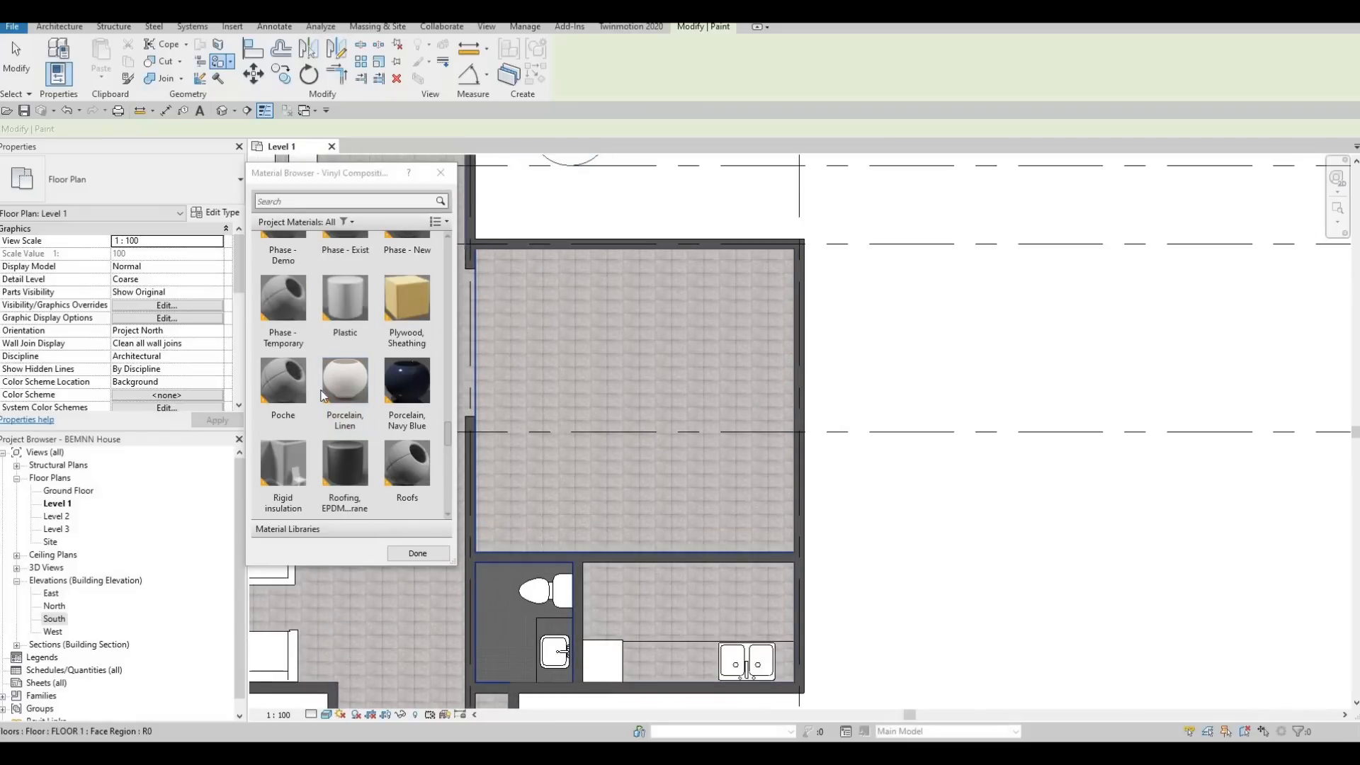
scroll(323, 396, up, 5)
scroll(320, 400, up, 6)
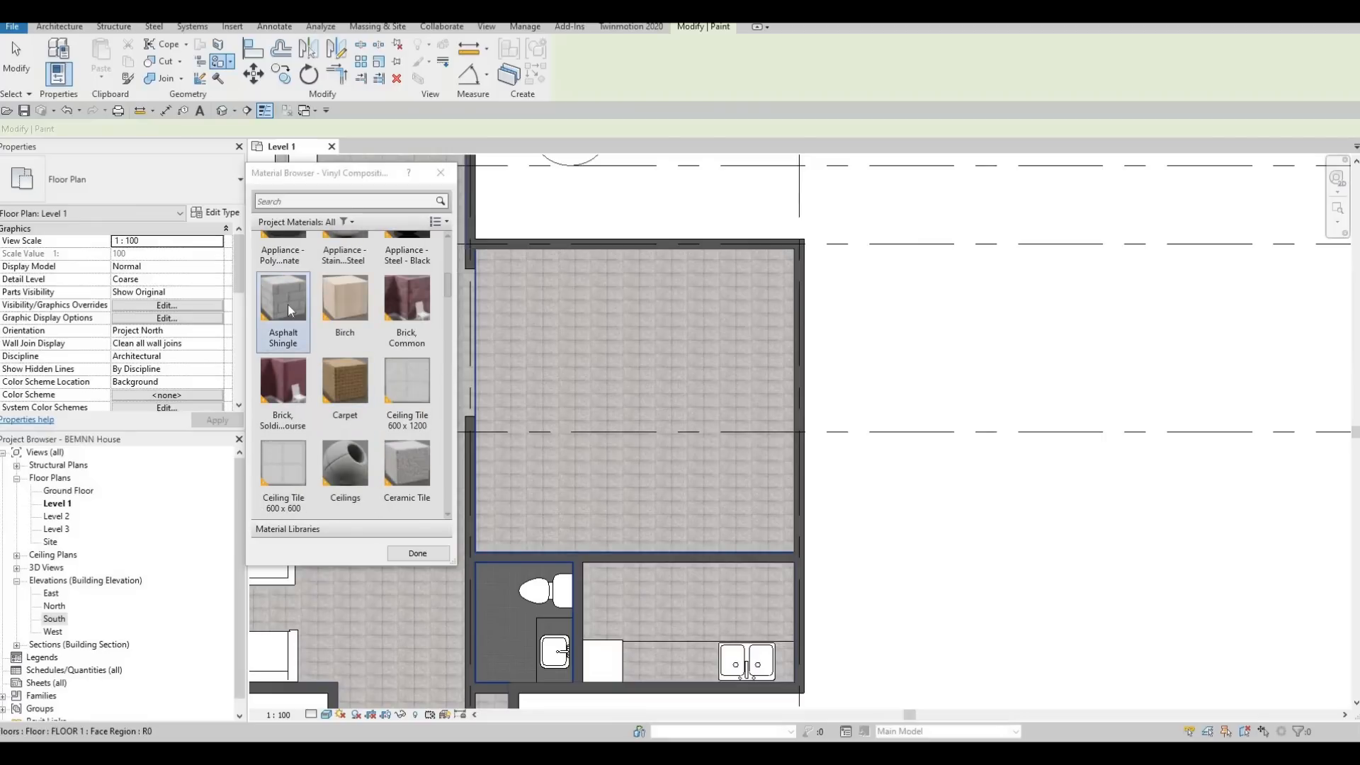
scroll(319, 365, up, 3)
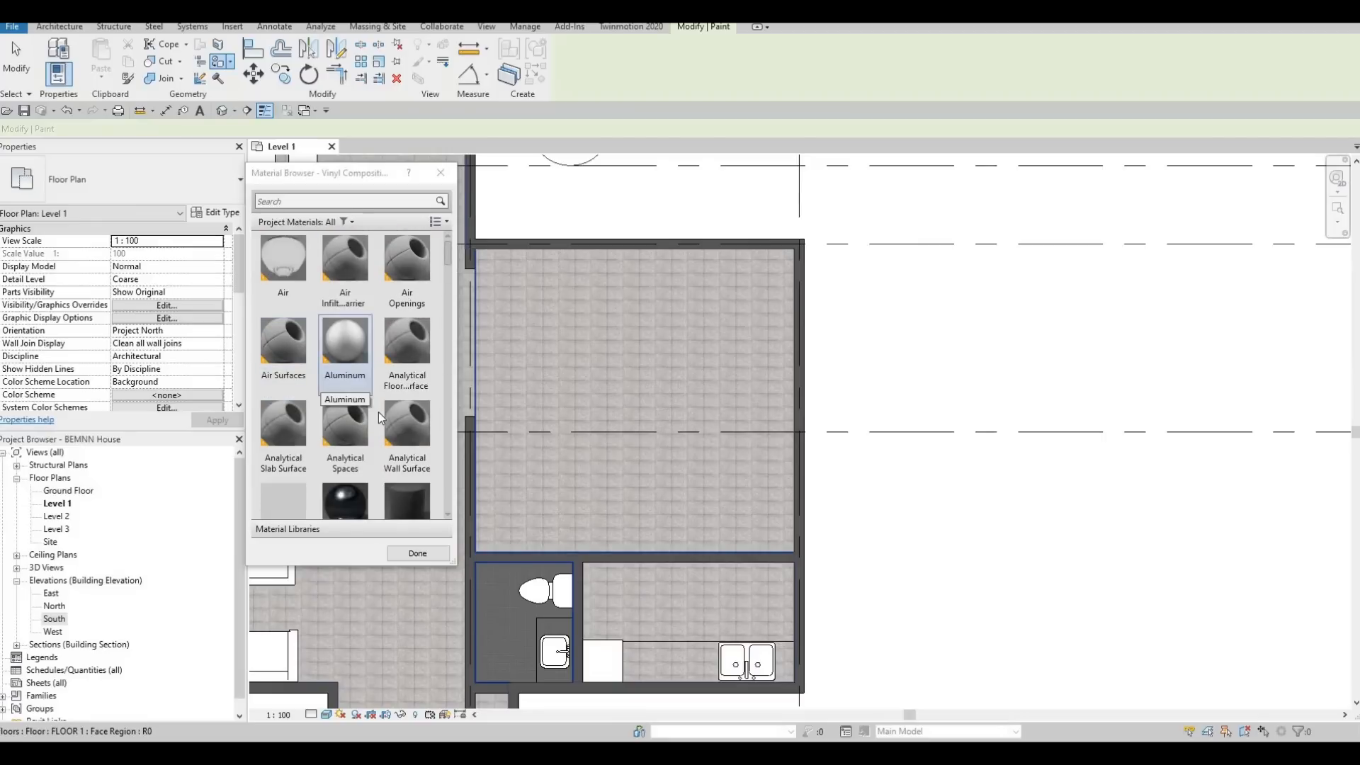
scroll(363, 415, down, 6)
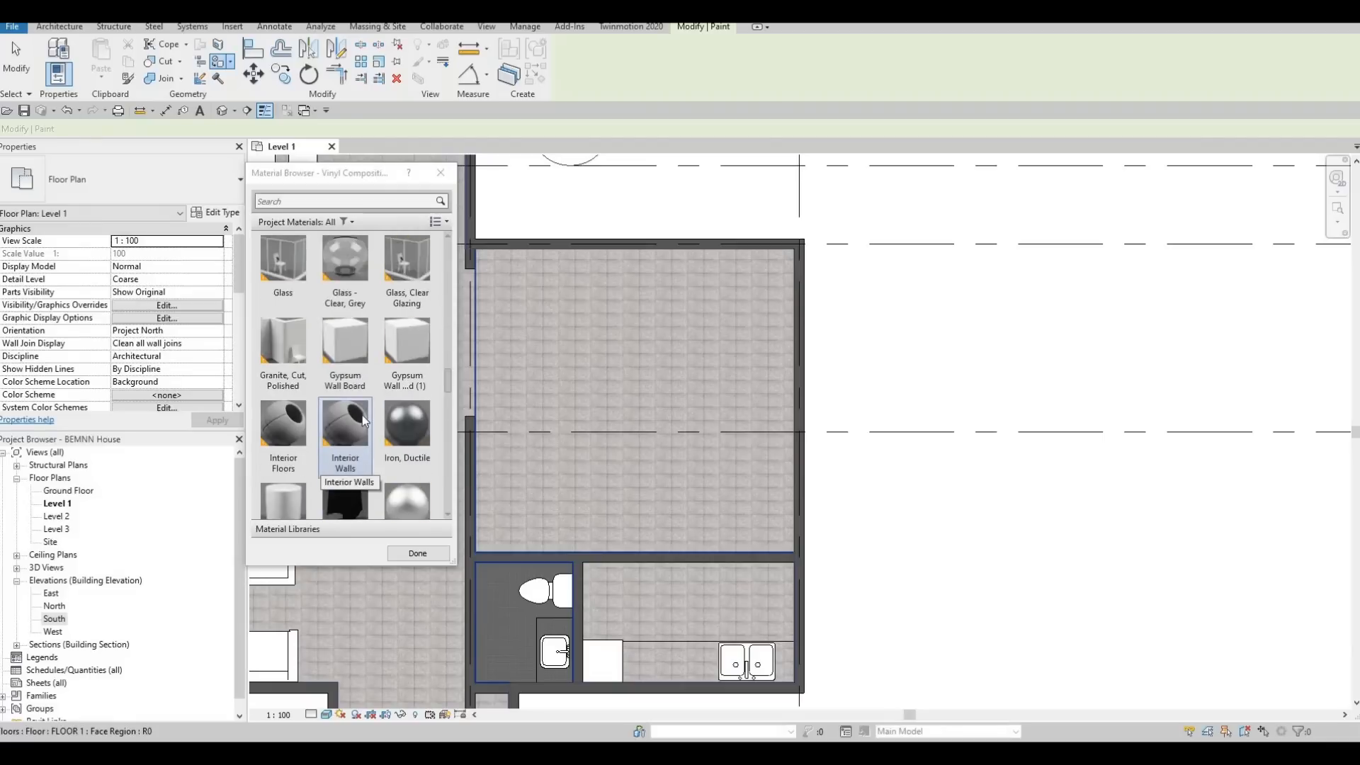
scroll(362, 418, down, 3)
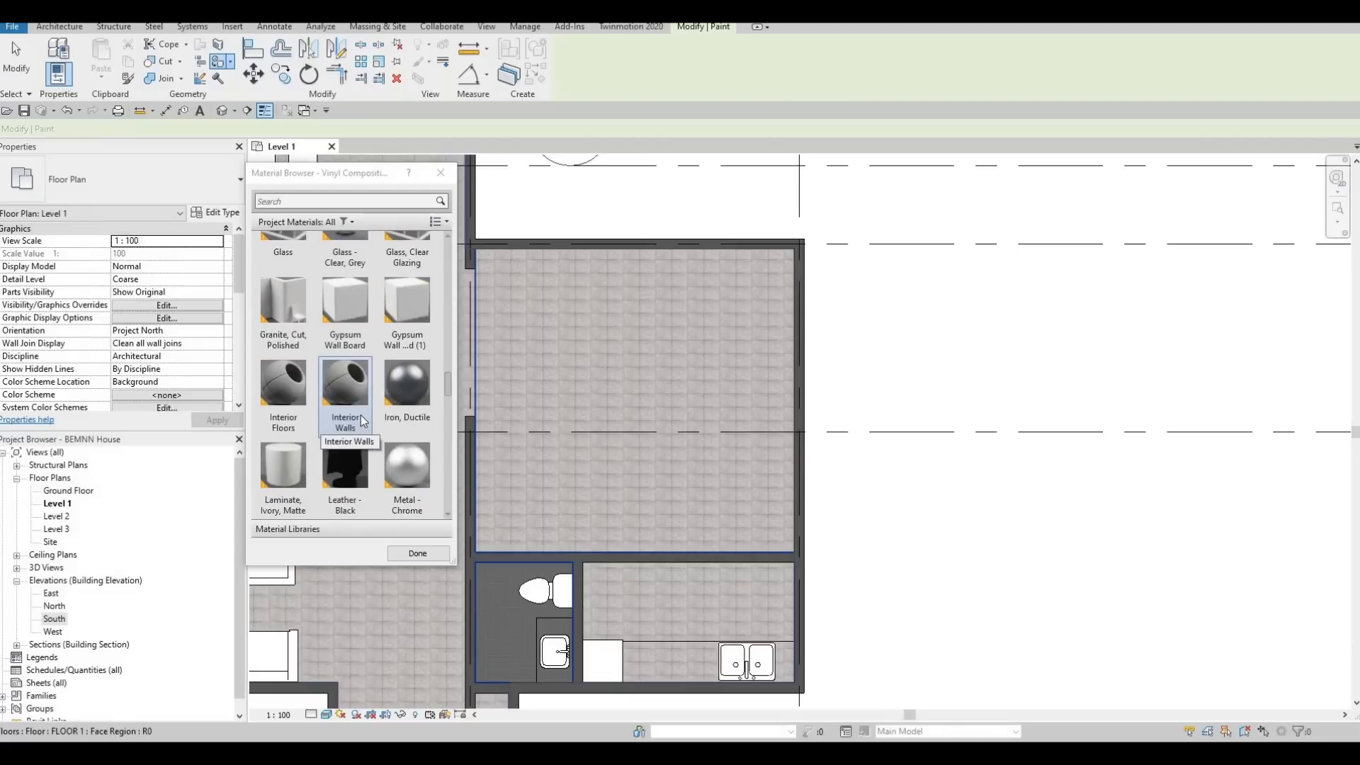
scroll(329, 408, down, 6)
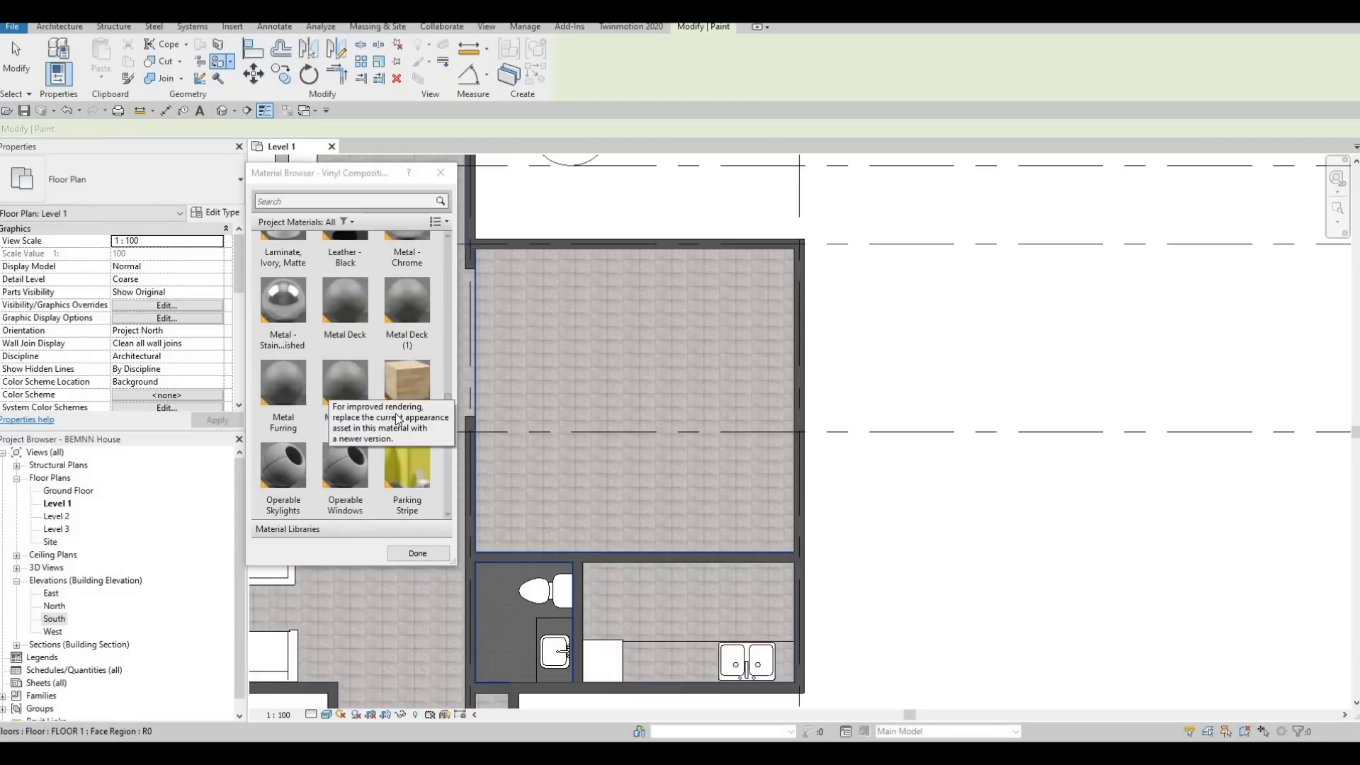
scroll(394, 425, down, 3)
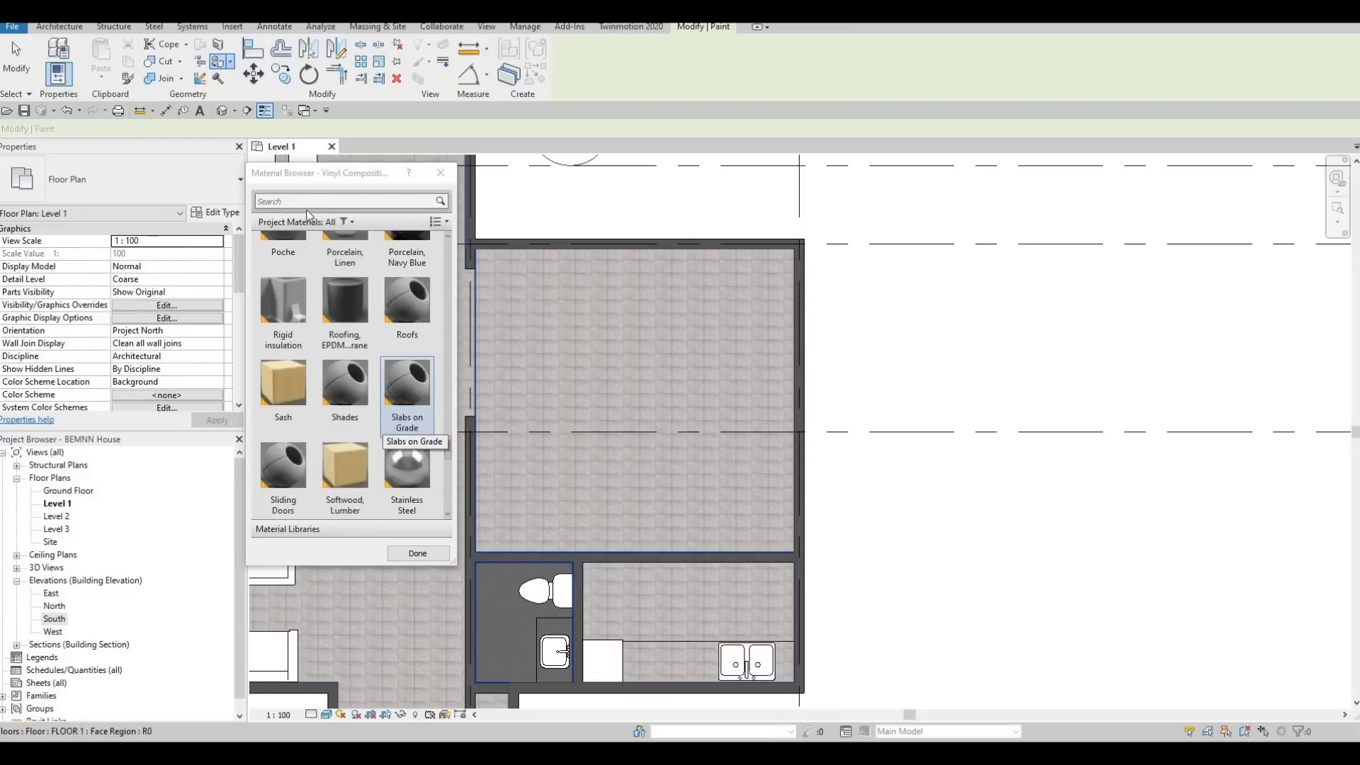
- Search the materials for "tile" and paint the large room's floor region with Ceramic Tile
click(305, 201)
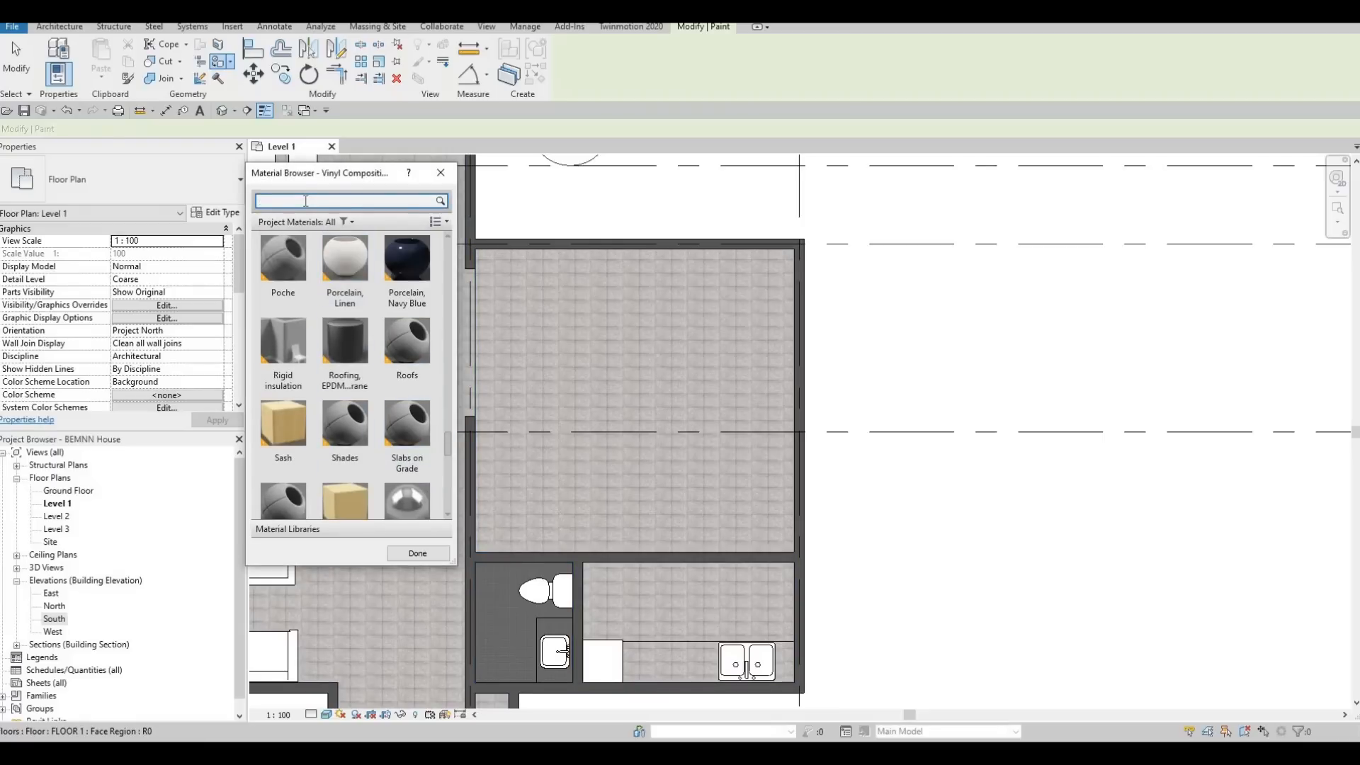
text(tile)
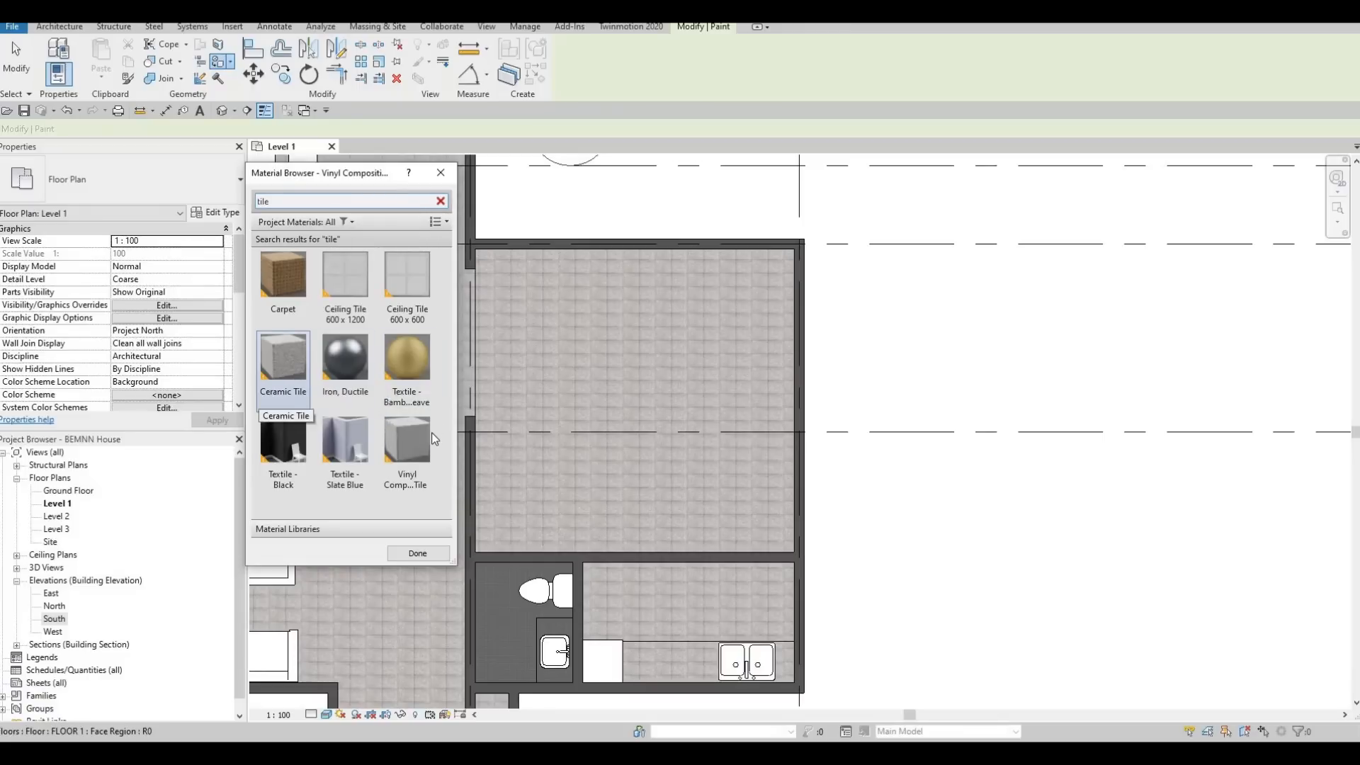
click(291, 363)
click(609, 520)
scroll(729, 381, up, 3)
scroll(733, 380, up, 2)
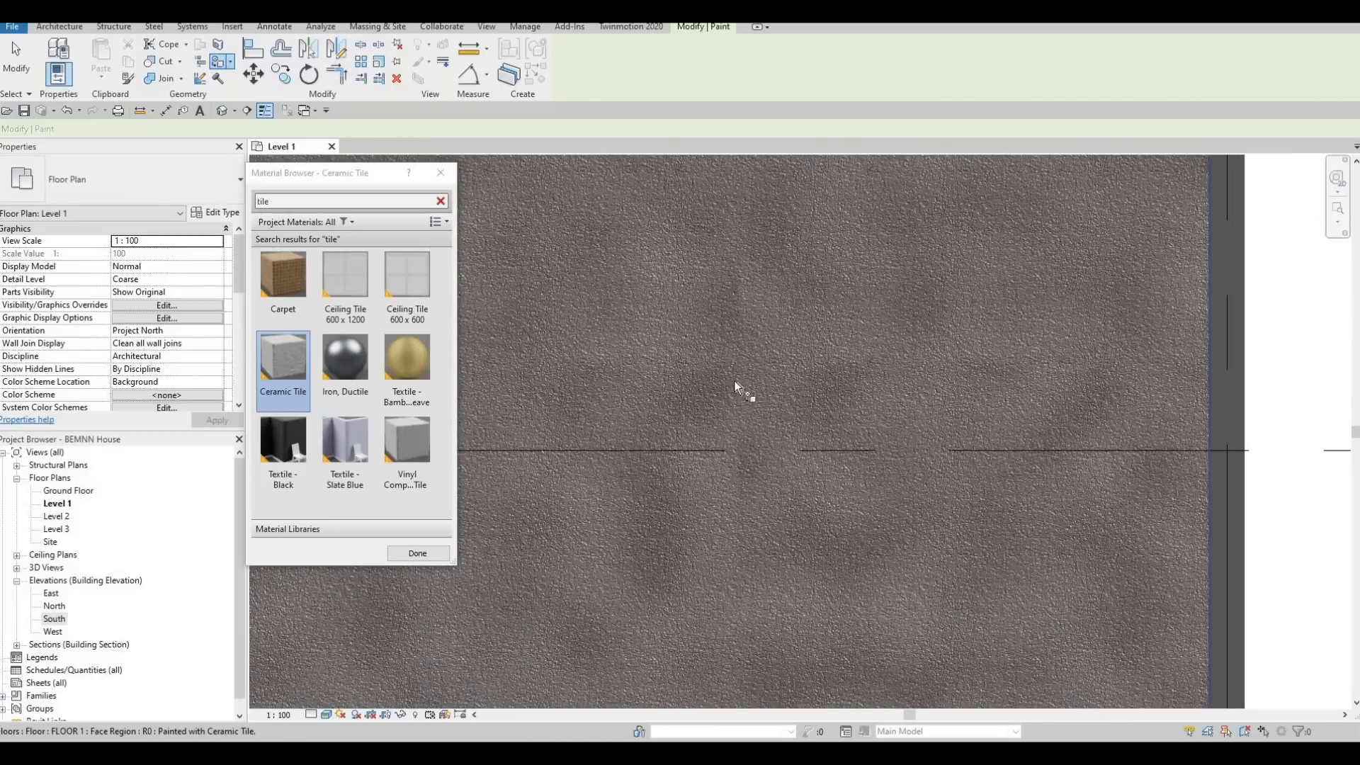
scroll(735, 369, down, 5)
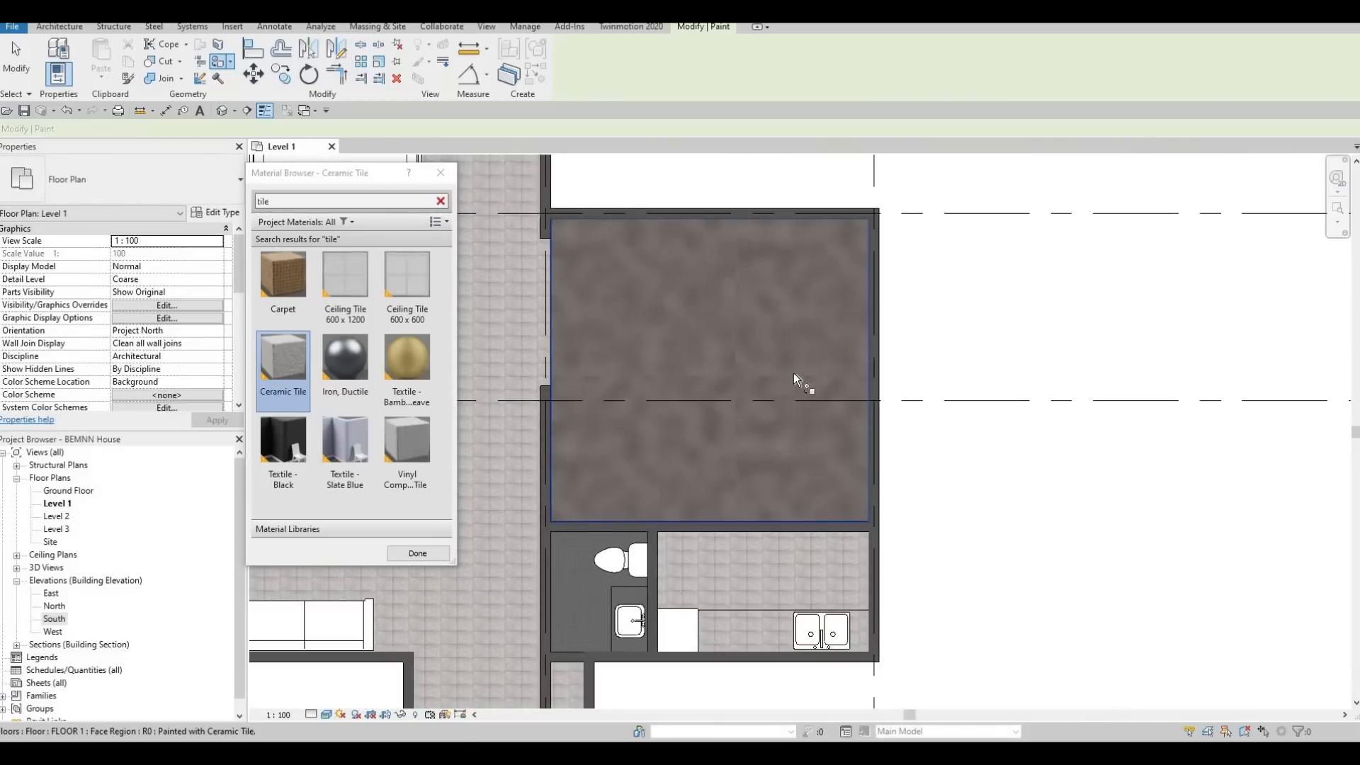
scroll(793, 372, down, 2)
scroll(672, 552, up, 5)
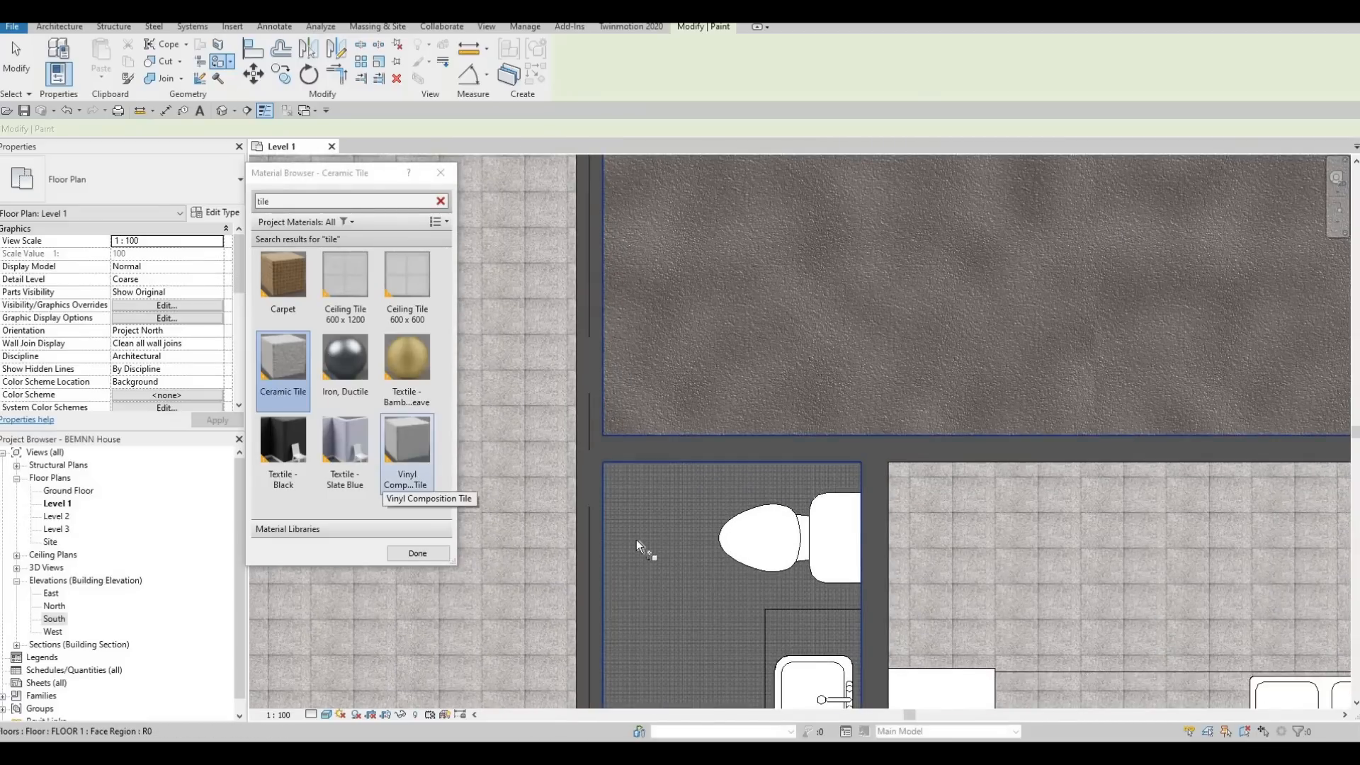
scroll(804, 331, down, 3)
scroll(842, 234, up, 2)
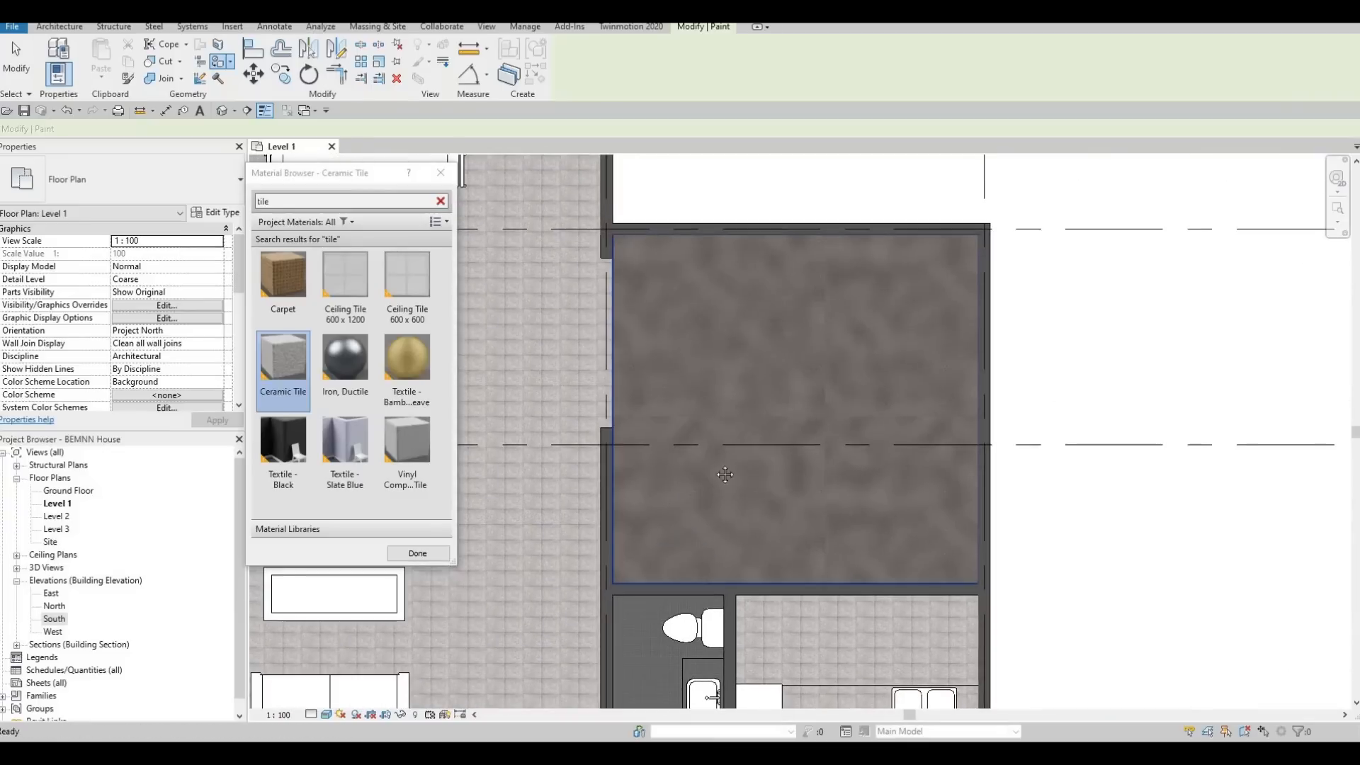
key(Escape)
- Look over the painted floor across Level 1 and return the plan to the Hidden Line style
scroll(817, 307, down, 2)
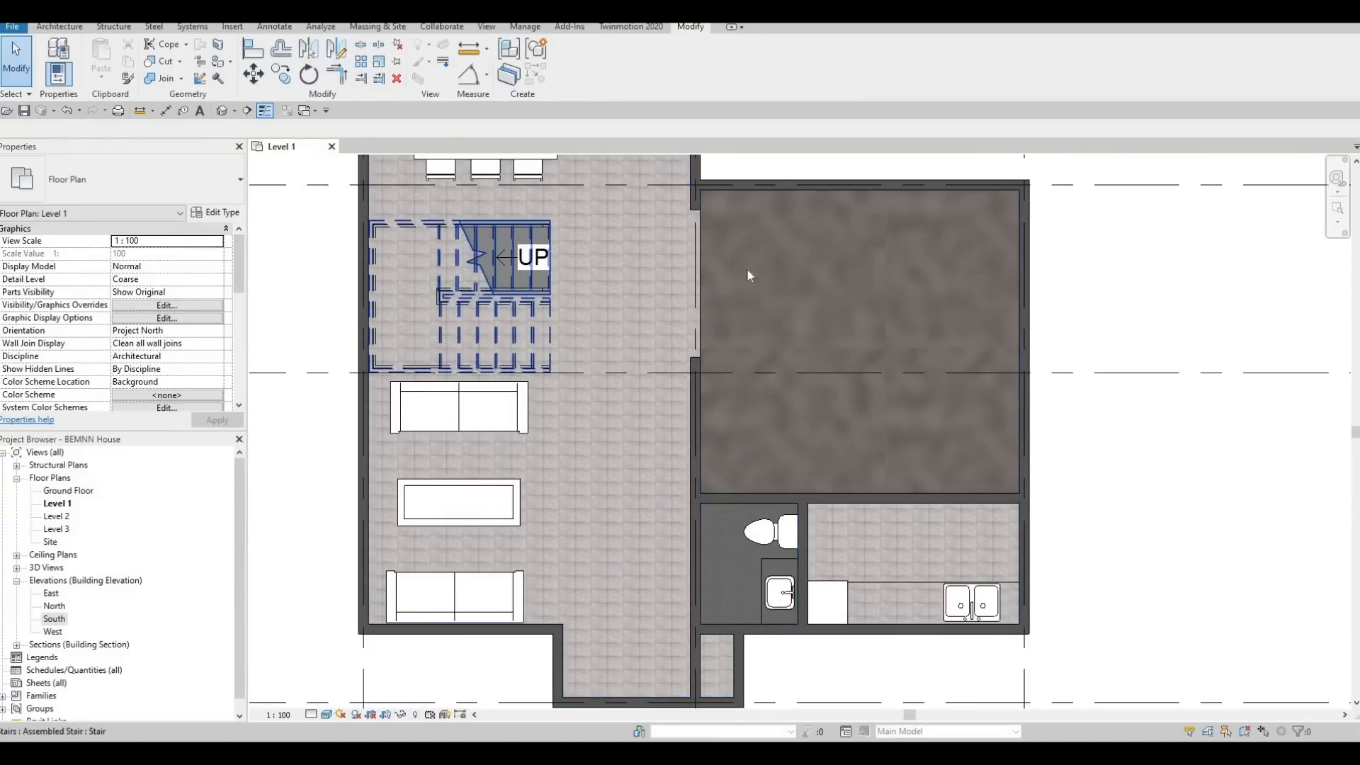
middle_drag(715, 482, 611, 318)
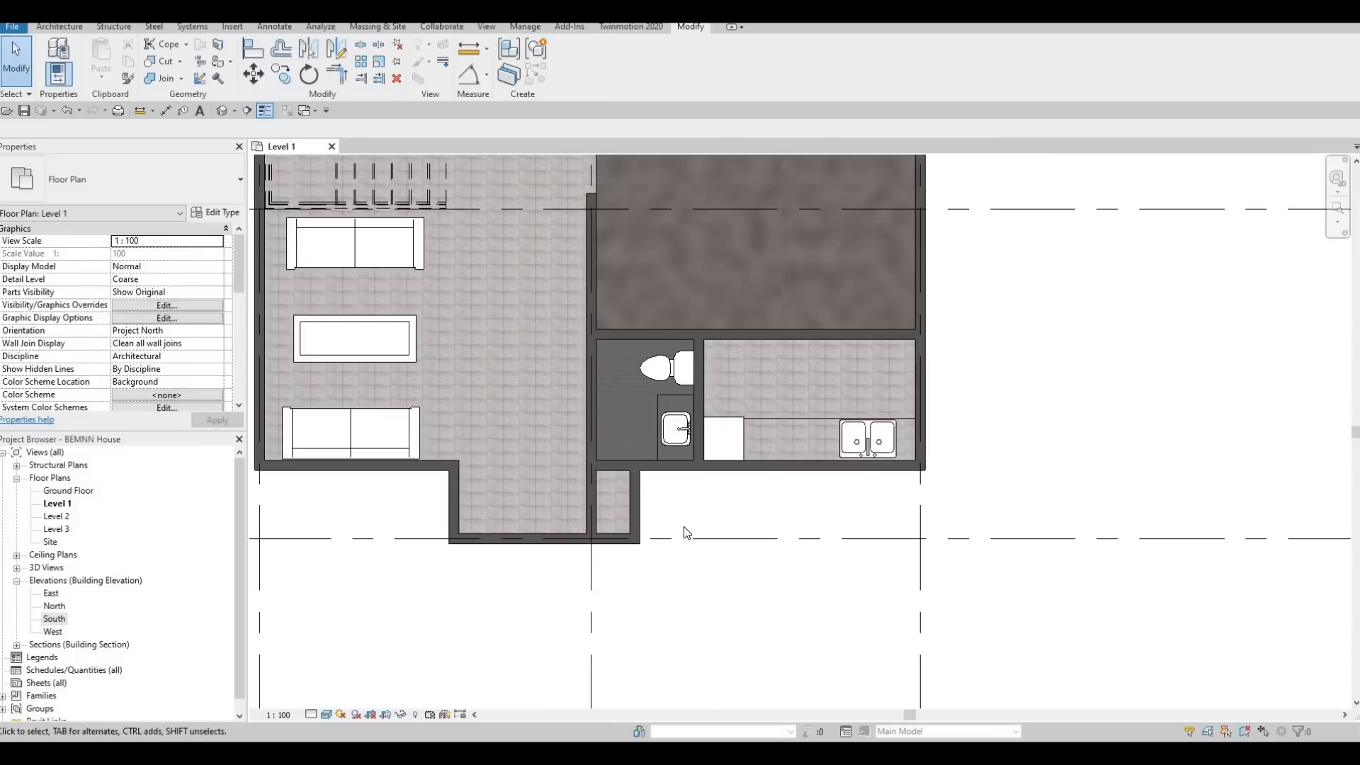
middle_drag(730, 619, 704, 699)
middle_drag(716, 427, 724, 600)
scroll(724, 600, down, 2)
middle_drag(540, 295, 508, 184)
scroll(572, 317, down, 2)
middle_drag(572, 318, 638, 310)
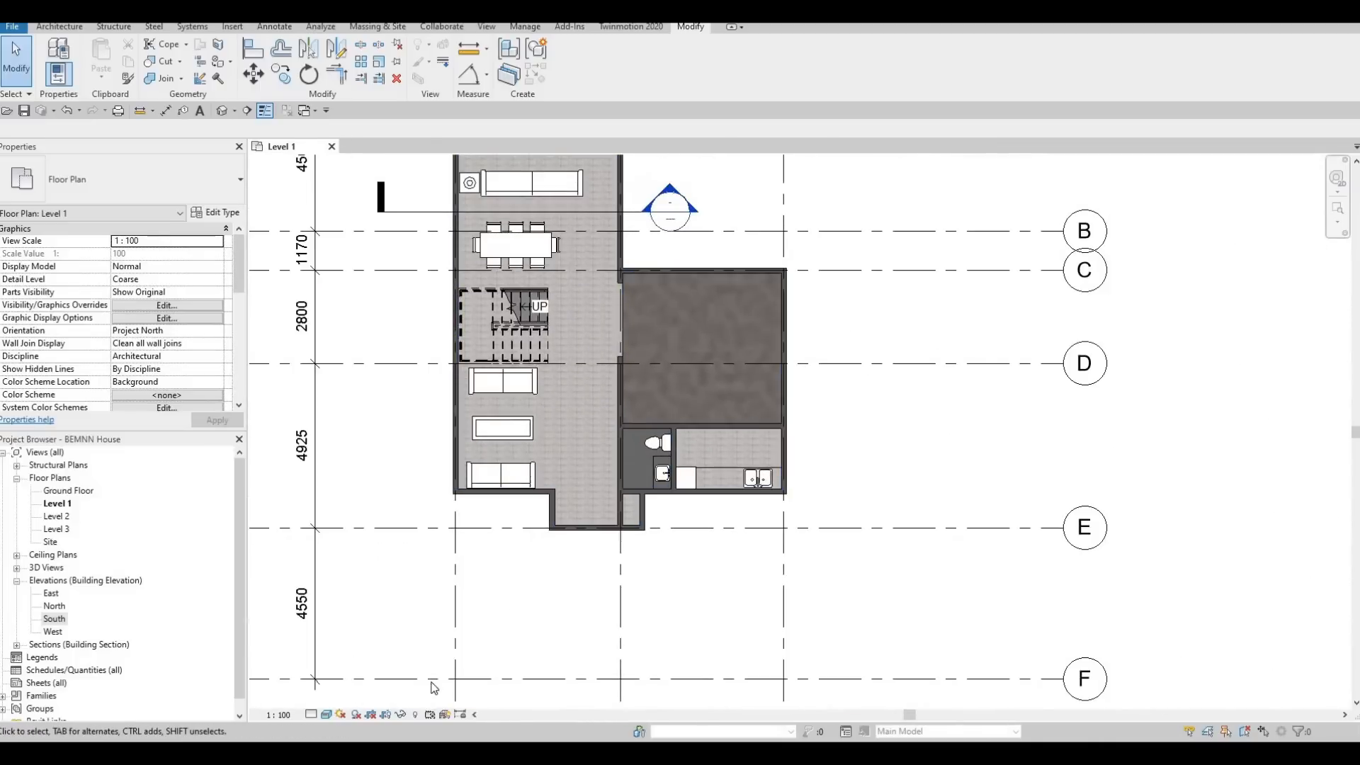
click(327, 713)
click(350, 642)
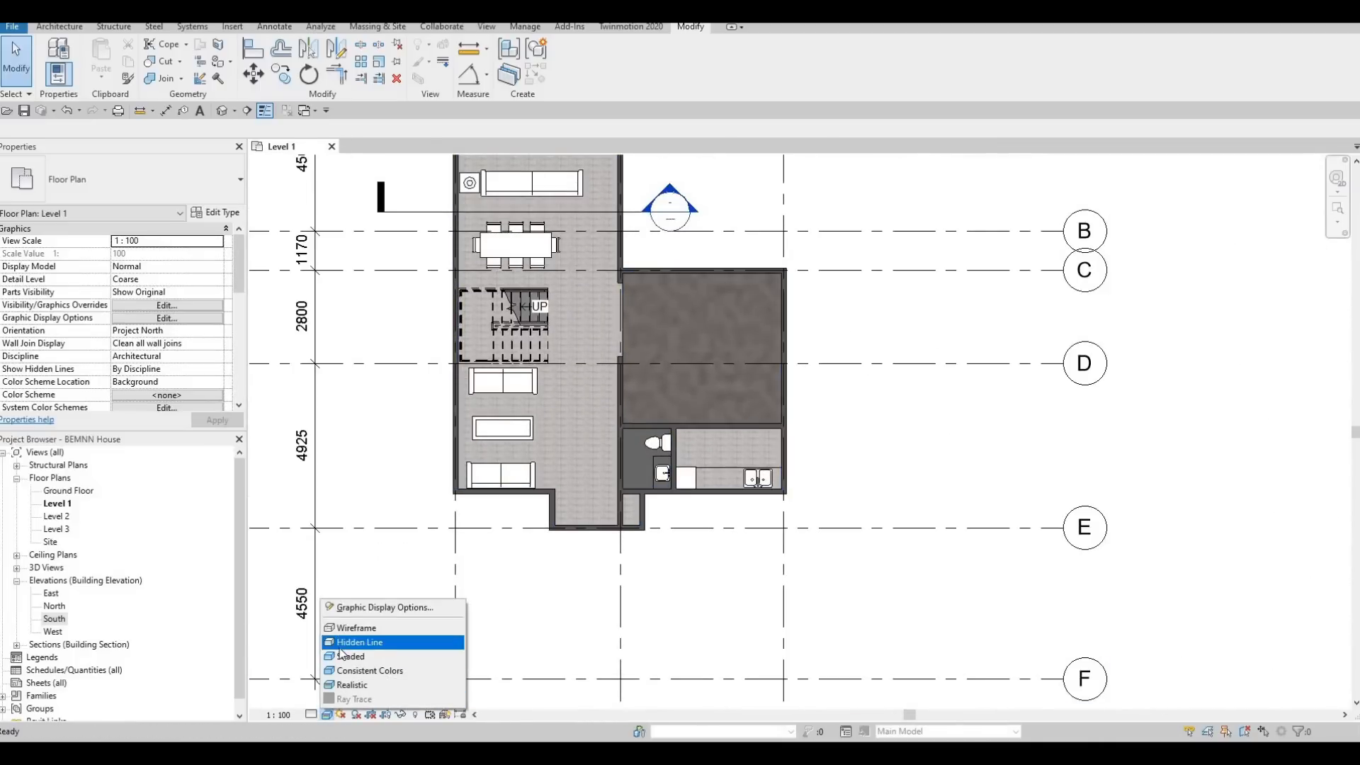
- Examine the Level 1 plan around the large room, bathroom, kitchen, stairs and living areas in the Hidden Line style
middle_drag(585, 335, 662, 621)
scroll(664, 412, up, 2)
scroll(944, 316, down, 1)
scroll(828, 456, down, 1)
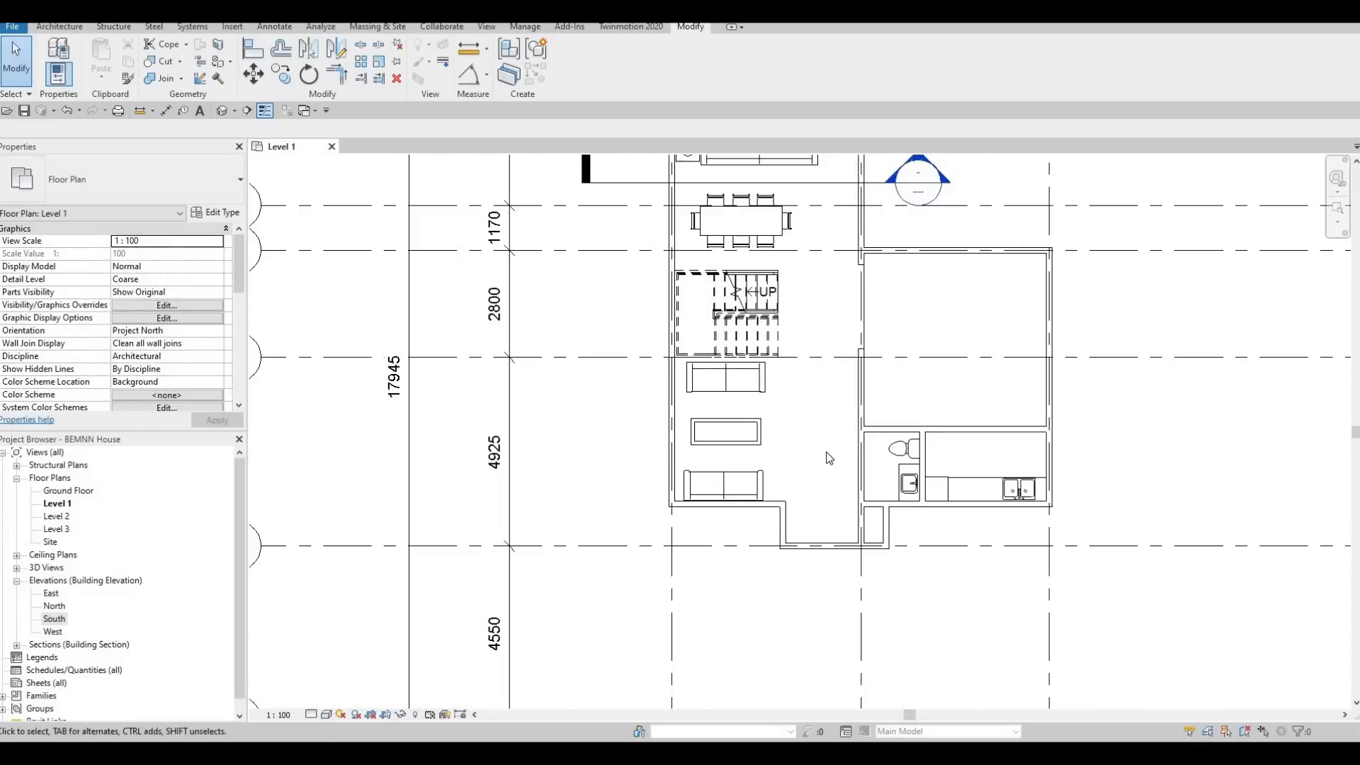
middle_drag(829, 455, 686, 553)
scroll(667, 520, down, 2)
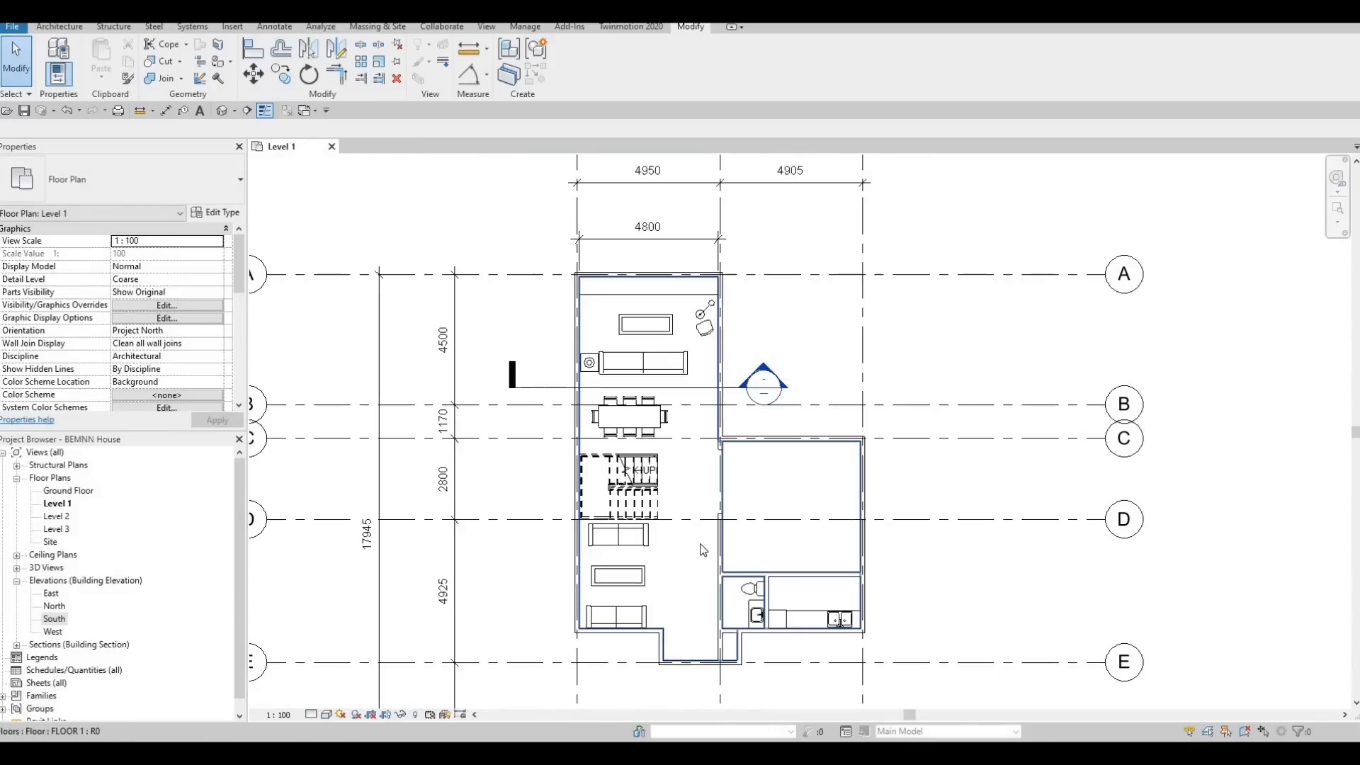
scroll(709, 617, up, 1)
middle_drag(709, 618, 695, 525)
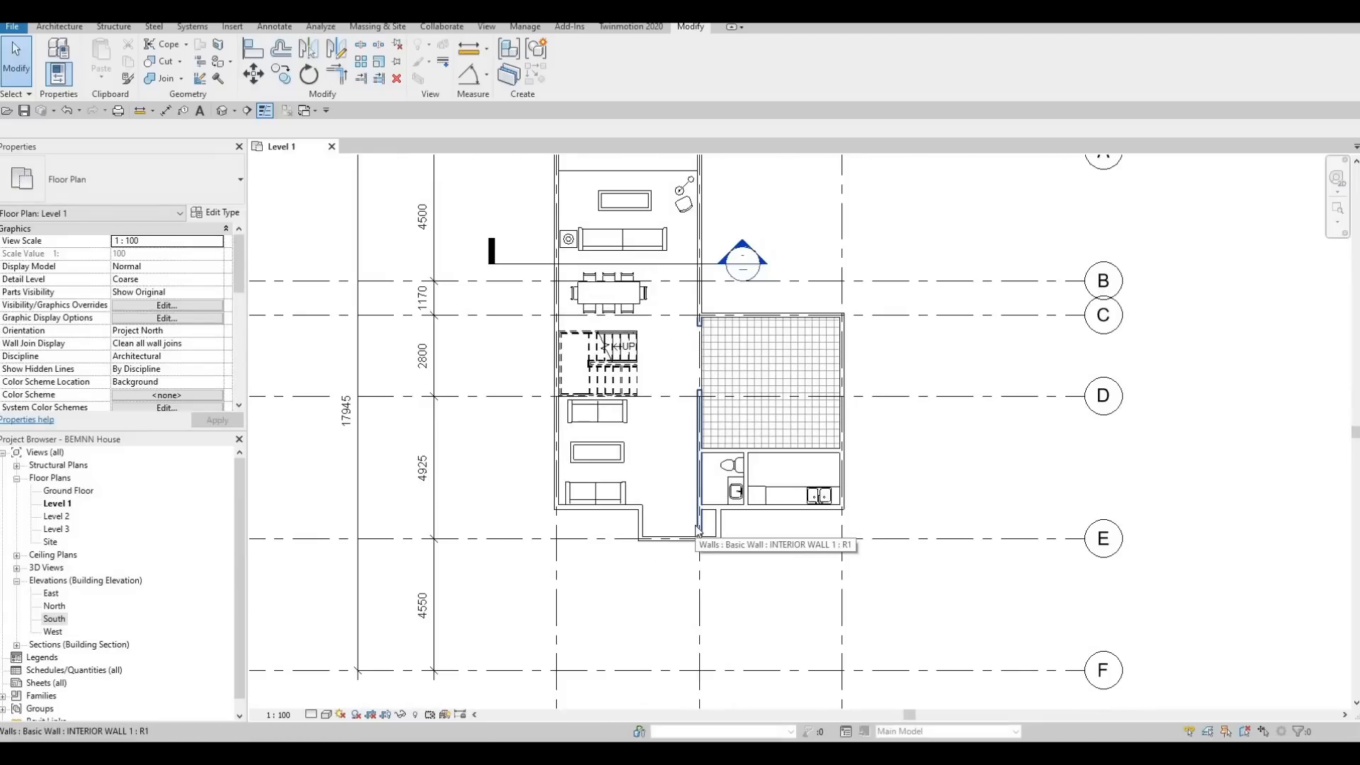
scroll(695, 488, up, 2)
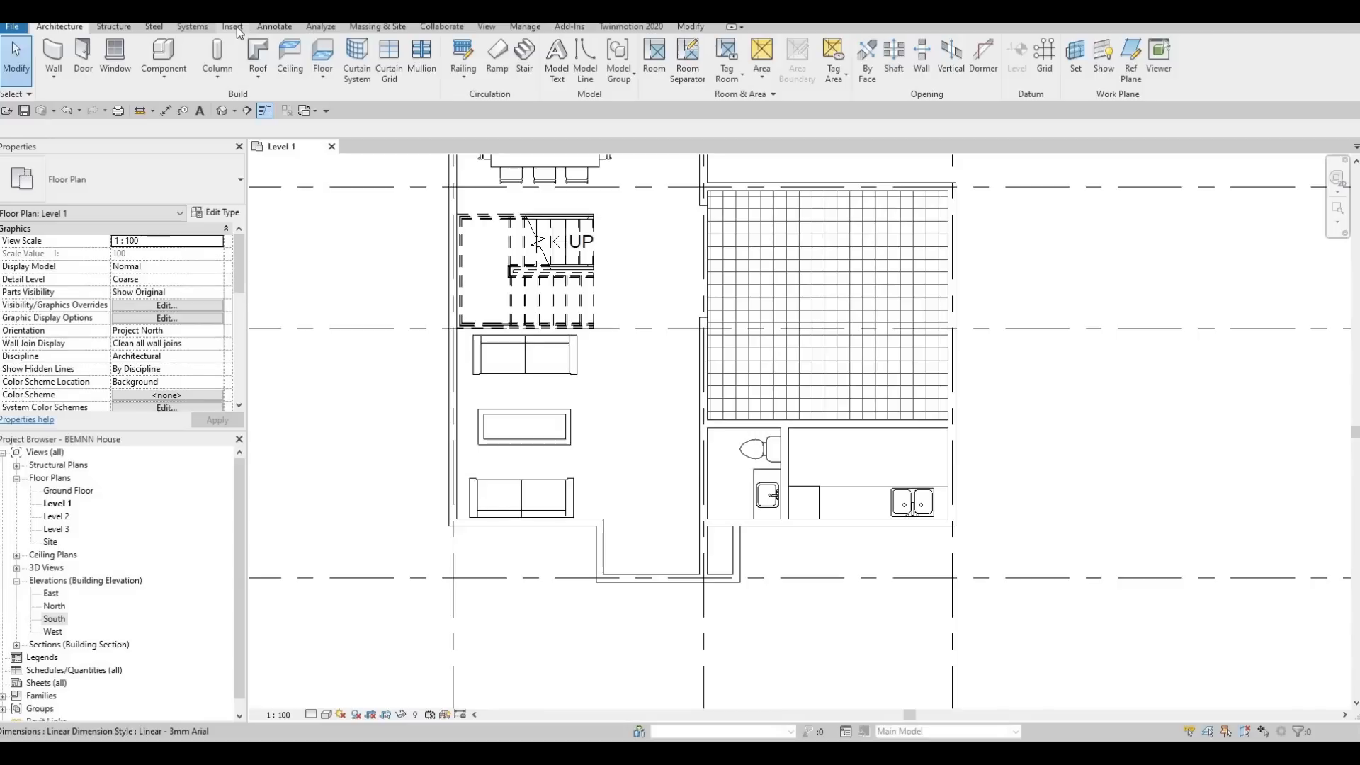
- Check the M_Single-Flush sizes available for a new door and start loading another door family
click(83, 57)
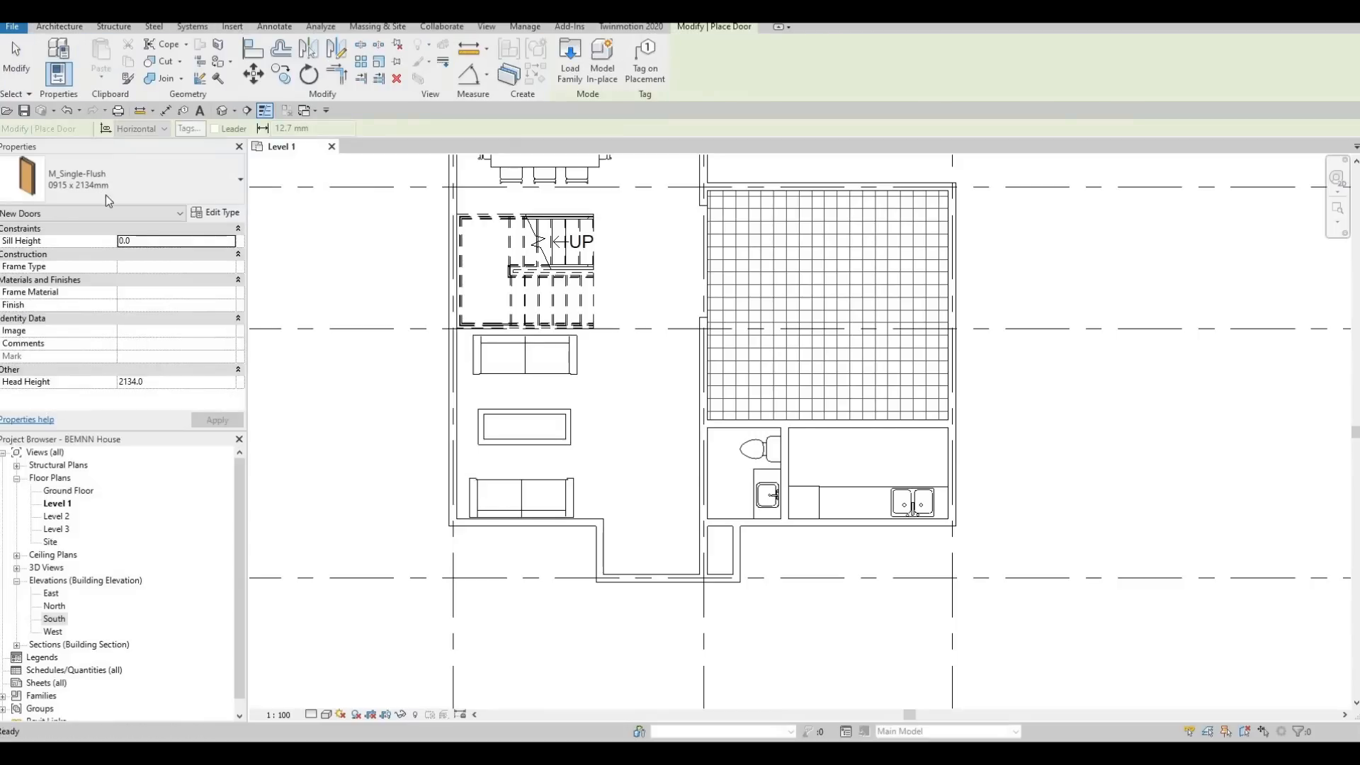
click(121, 190)
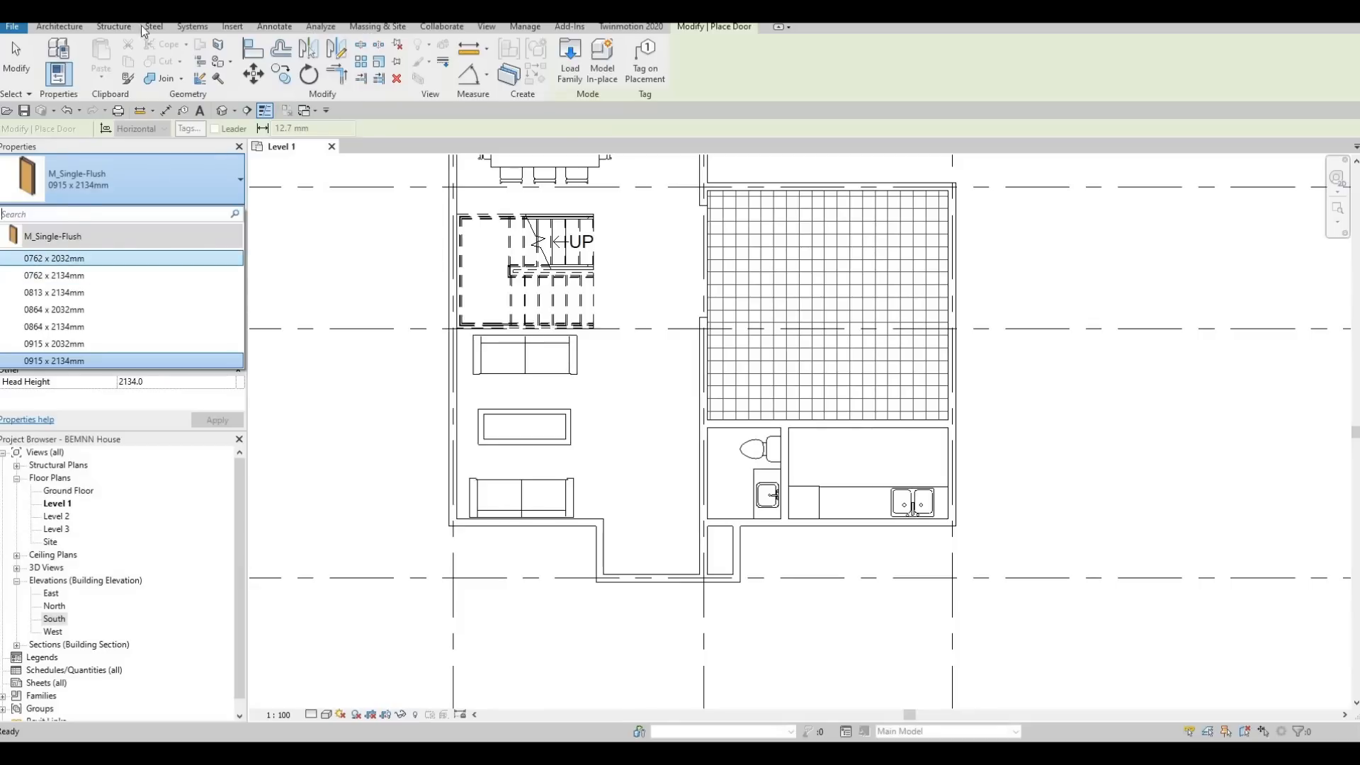
click(233, 28)
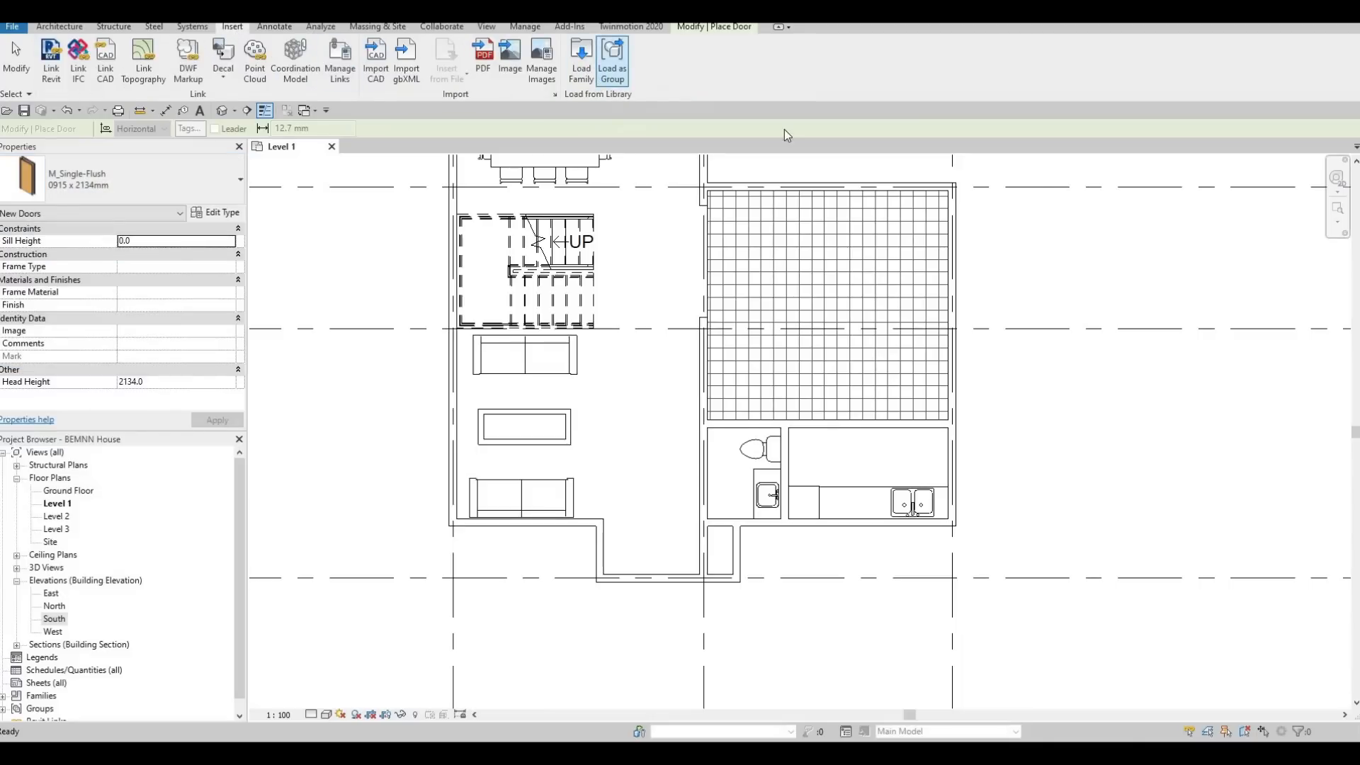
click(581, 58)
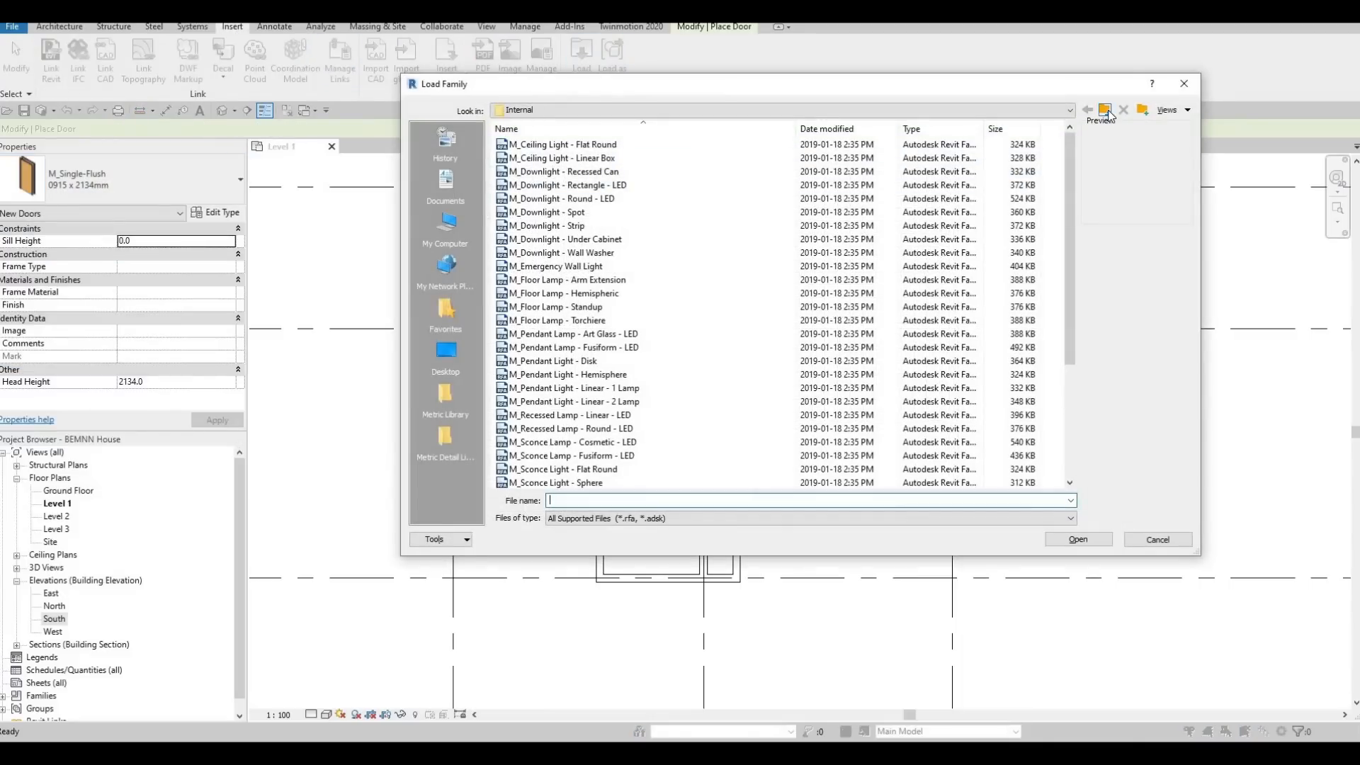
- Browse the Canada family library to the Residential folder inside Doors
click(1107, 111)
click(1107, 111)
click(1107, 111)
click(1107, 111)
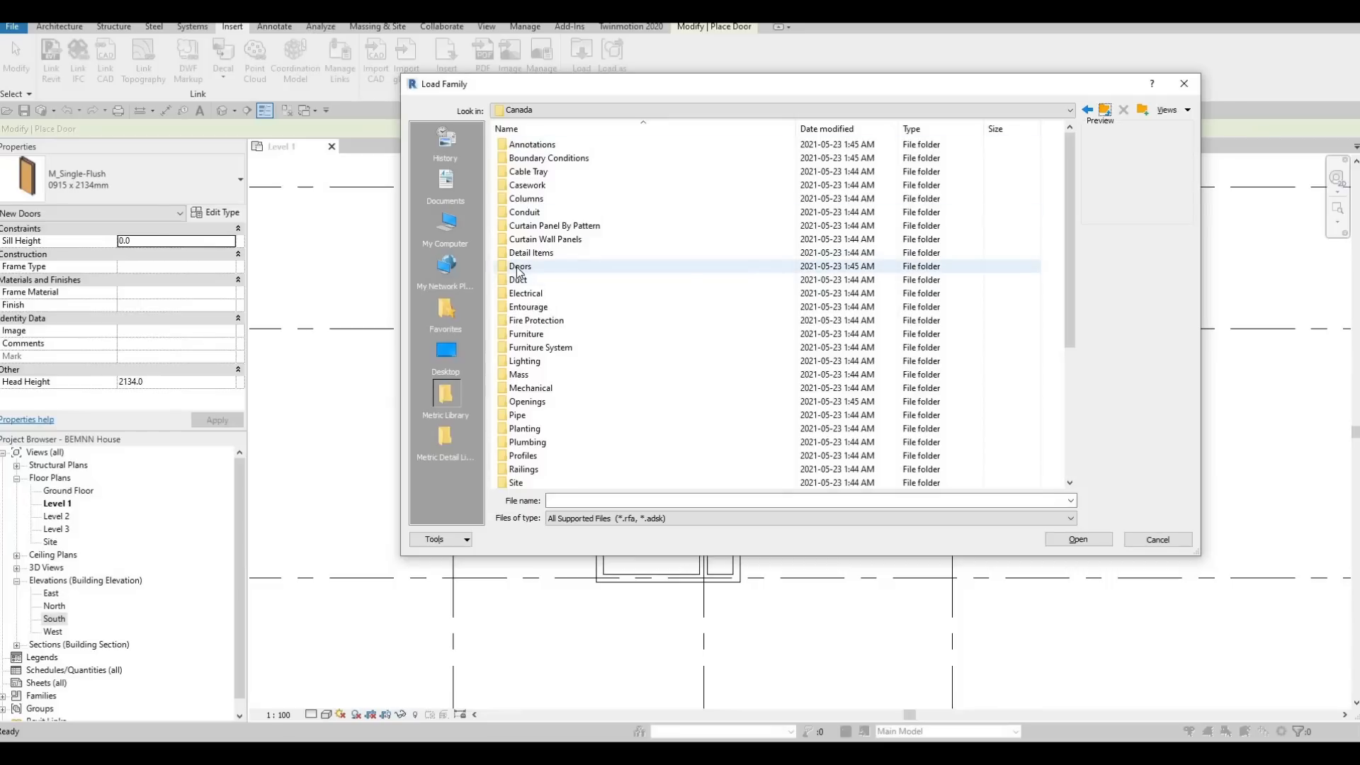
double_click(538, 267)
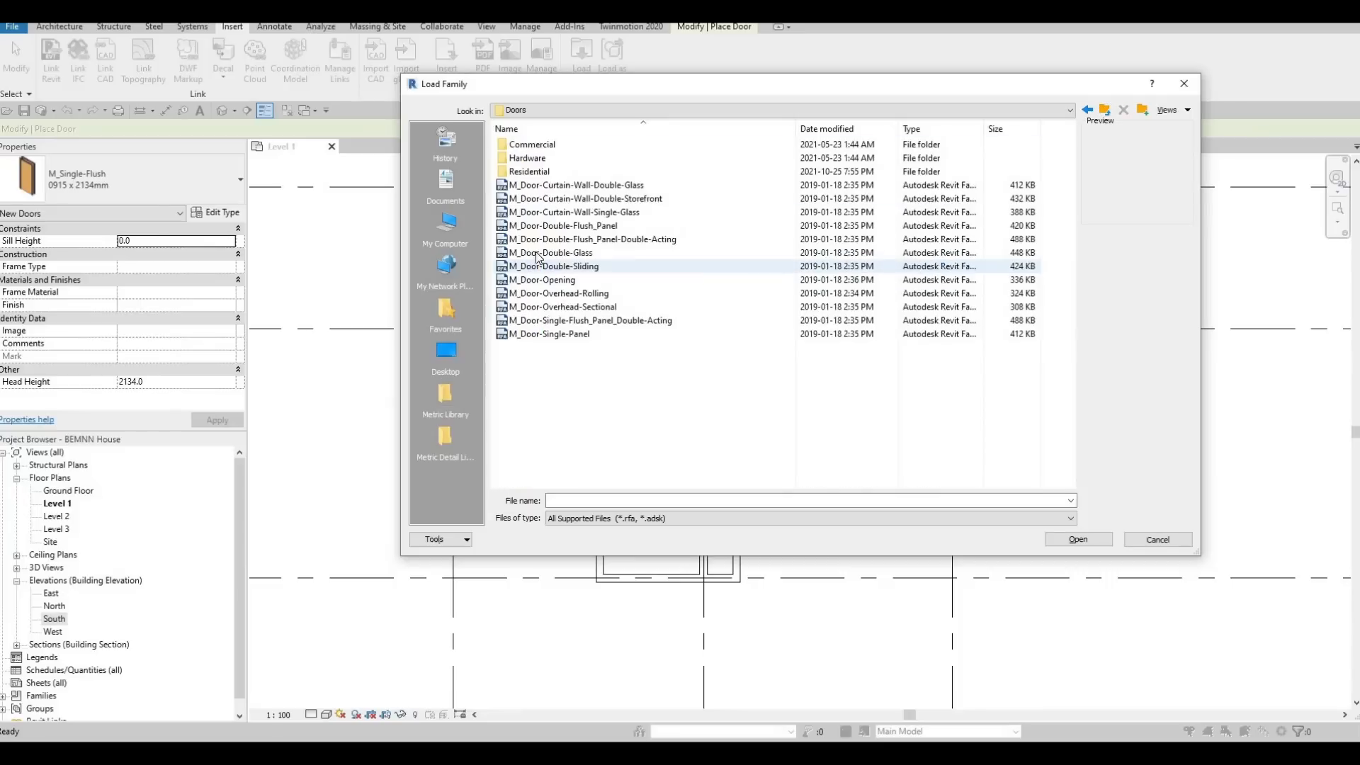
double_click(542, 172)
- Load the M_Door-Exterior-Double-Full Glass-Wood_Clad family from the Residential folder with the 1500 x 2000mm type
click(566, 145)
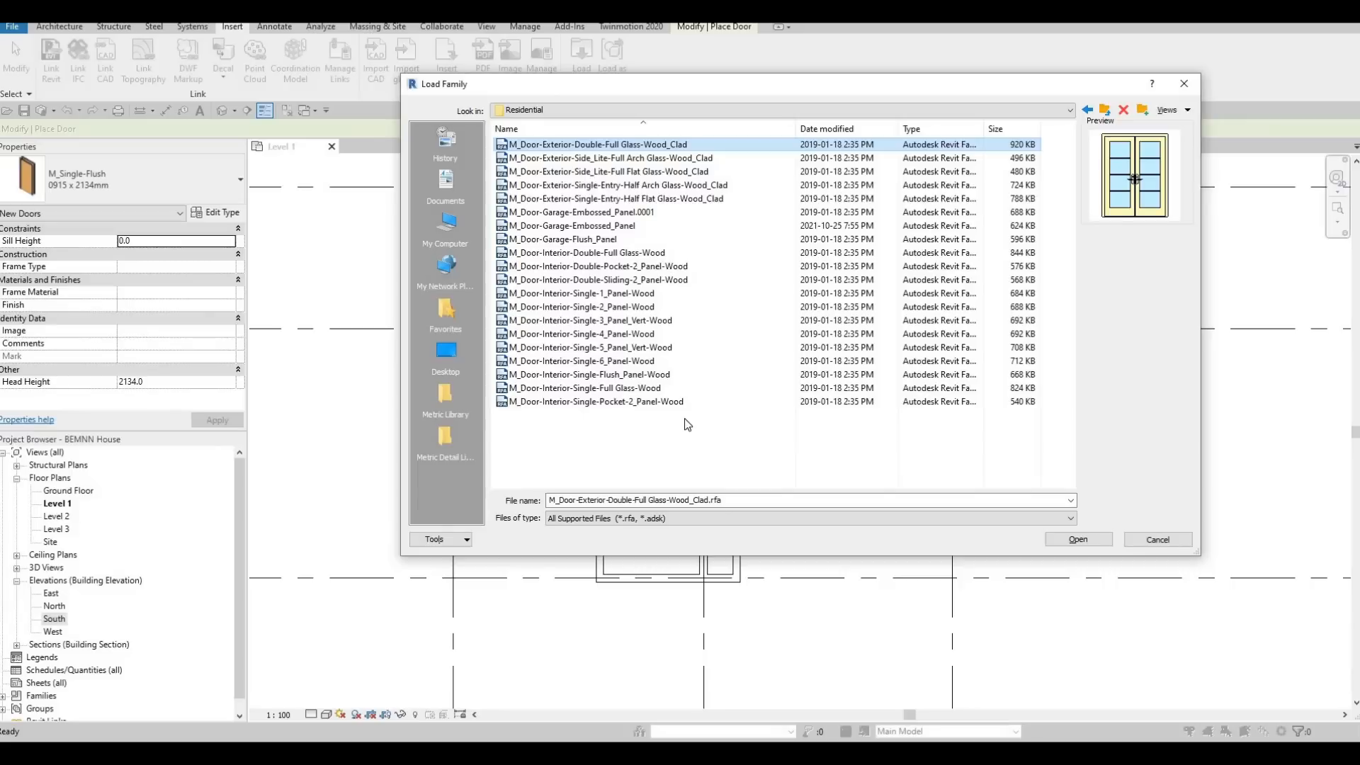
click(1074, 541)
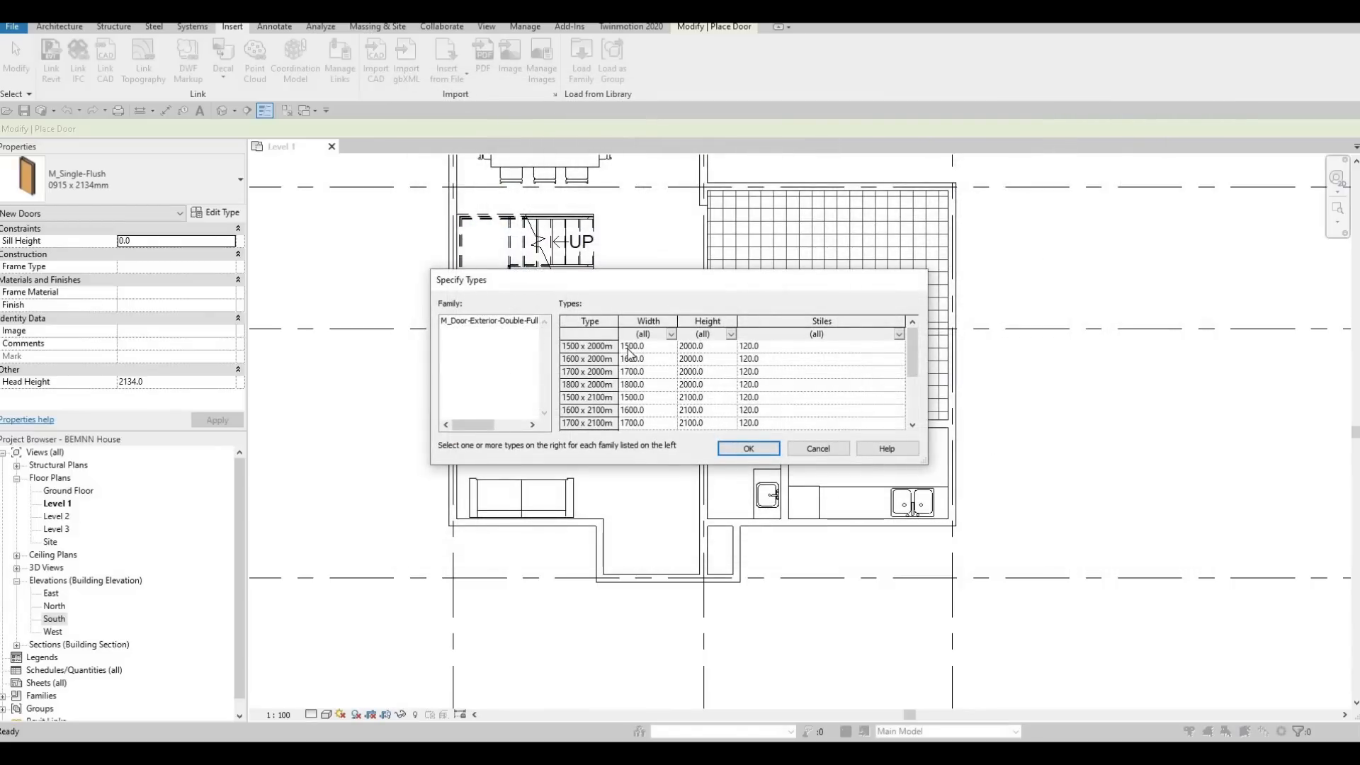
click(602, 349)
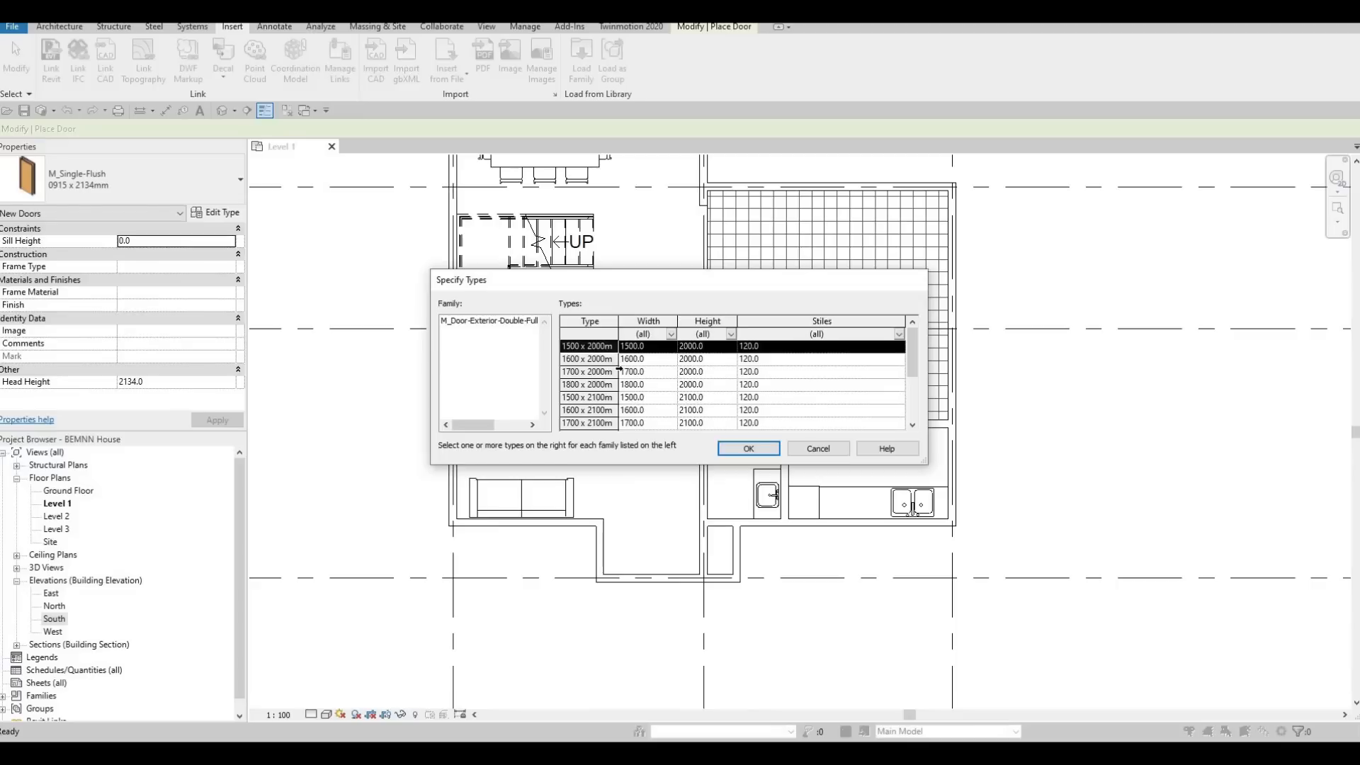
click(750, 451)
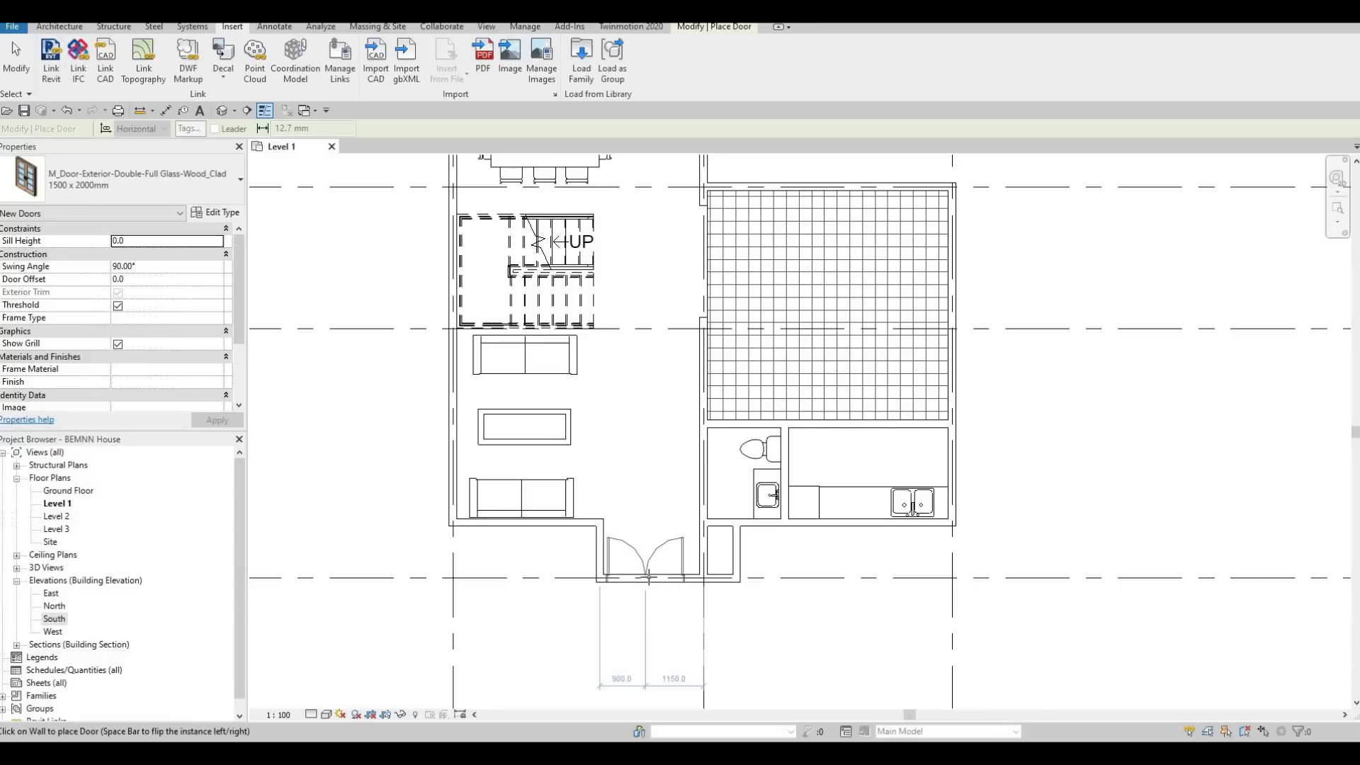
- Place the 1500 x 2000mm exterior double door centred in the front entrance wall, 1025 mm to each side, and finish door placement
click(701, 637)
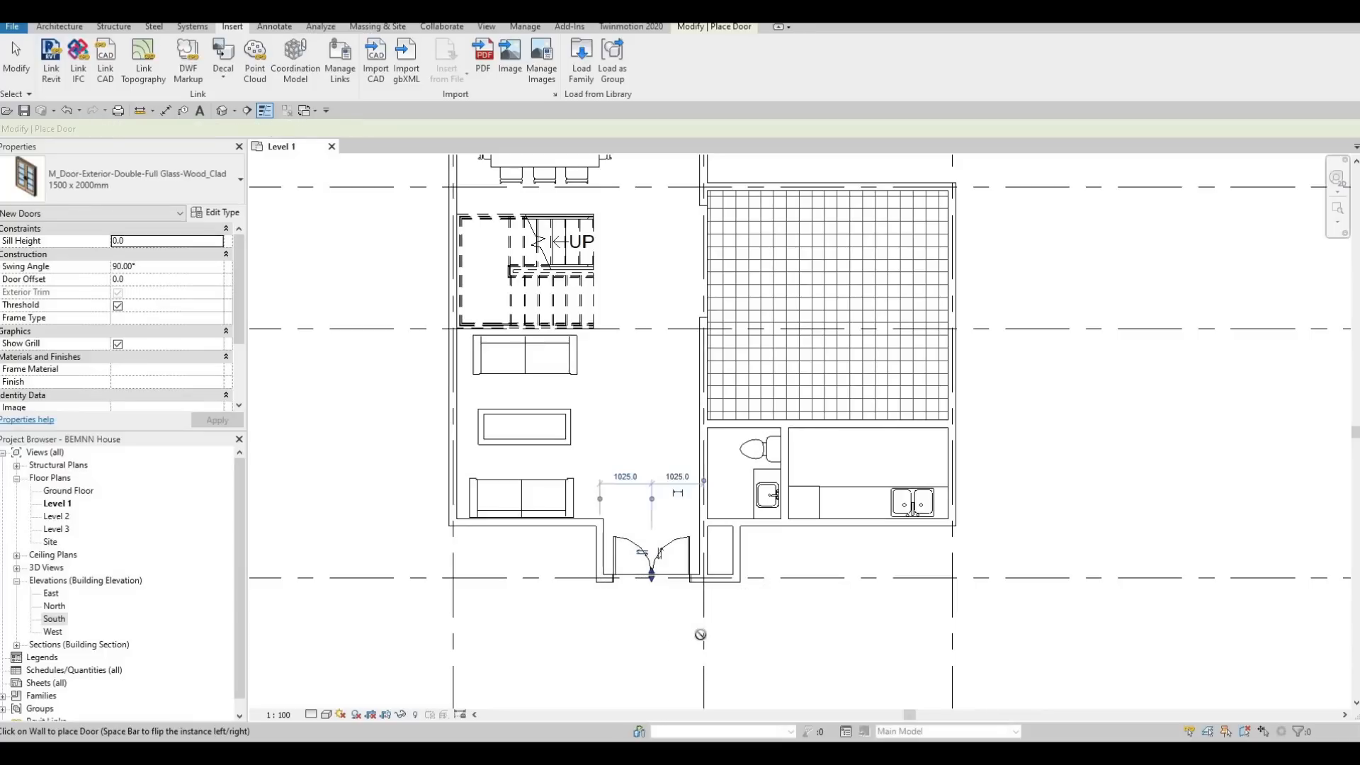
key(Escape)
key(Escape)
scroll(703, 633, up, 4)
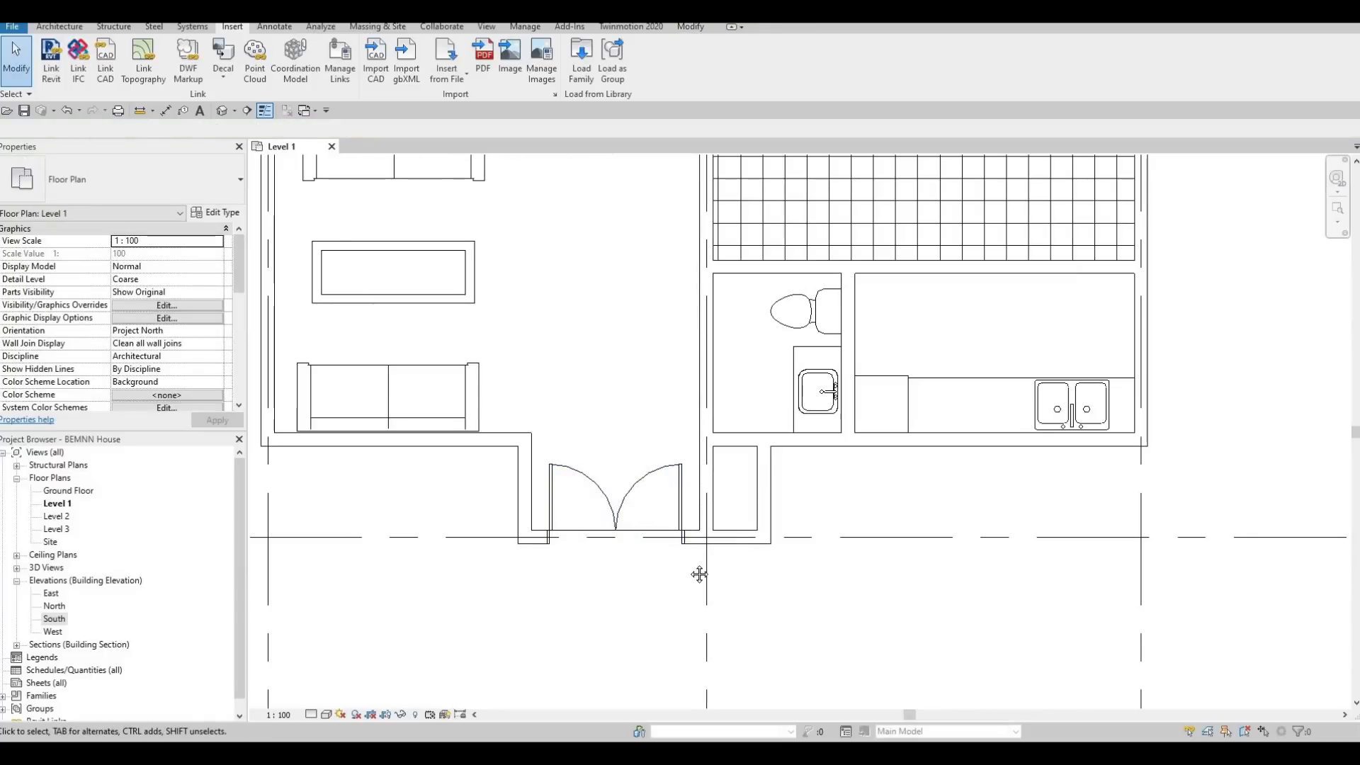
scroll(698, 570, down, 3)
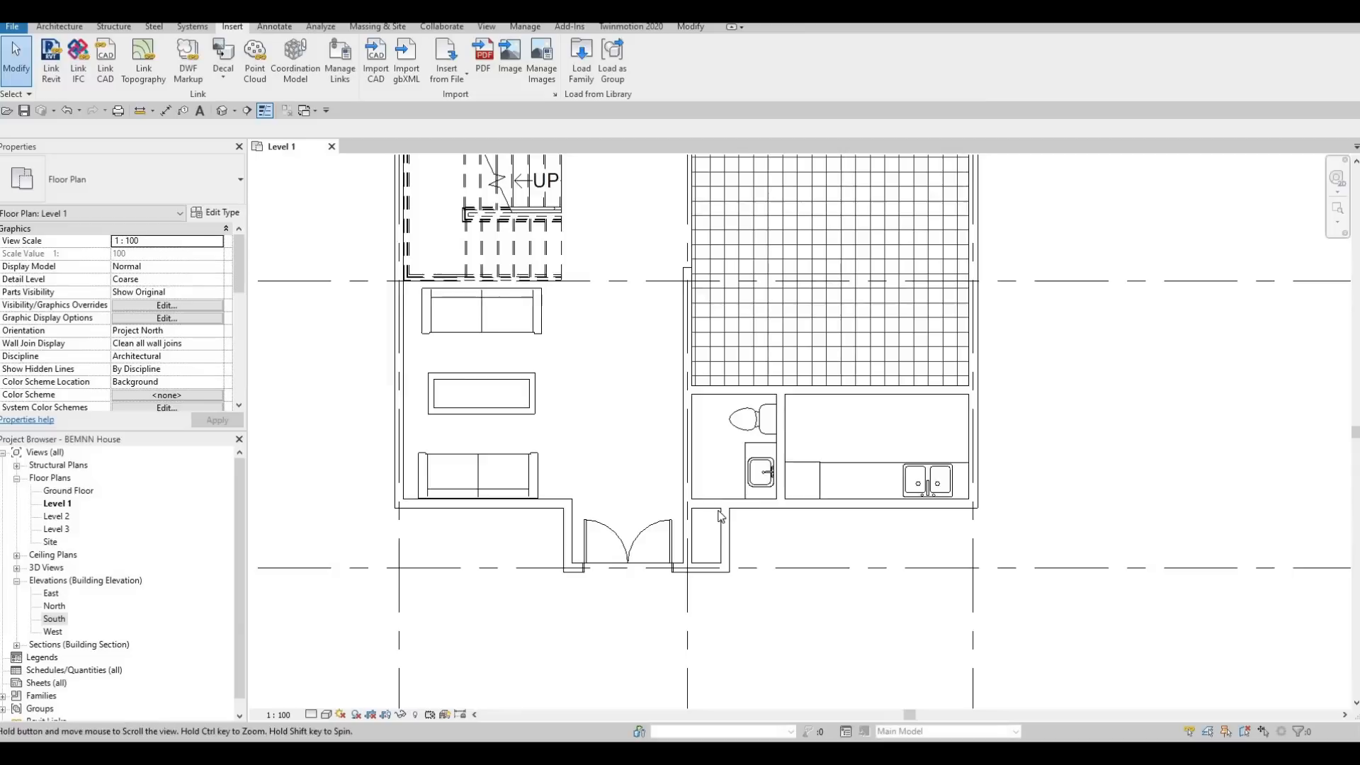
scroll(658, 696, down, 2)
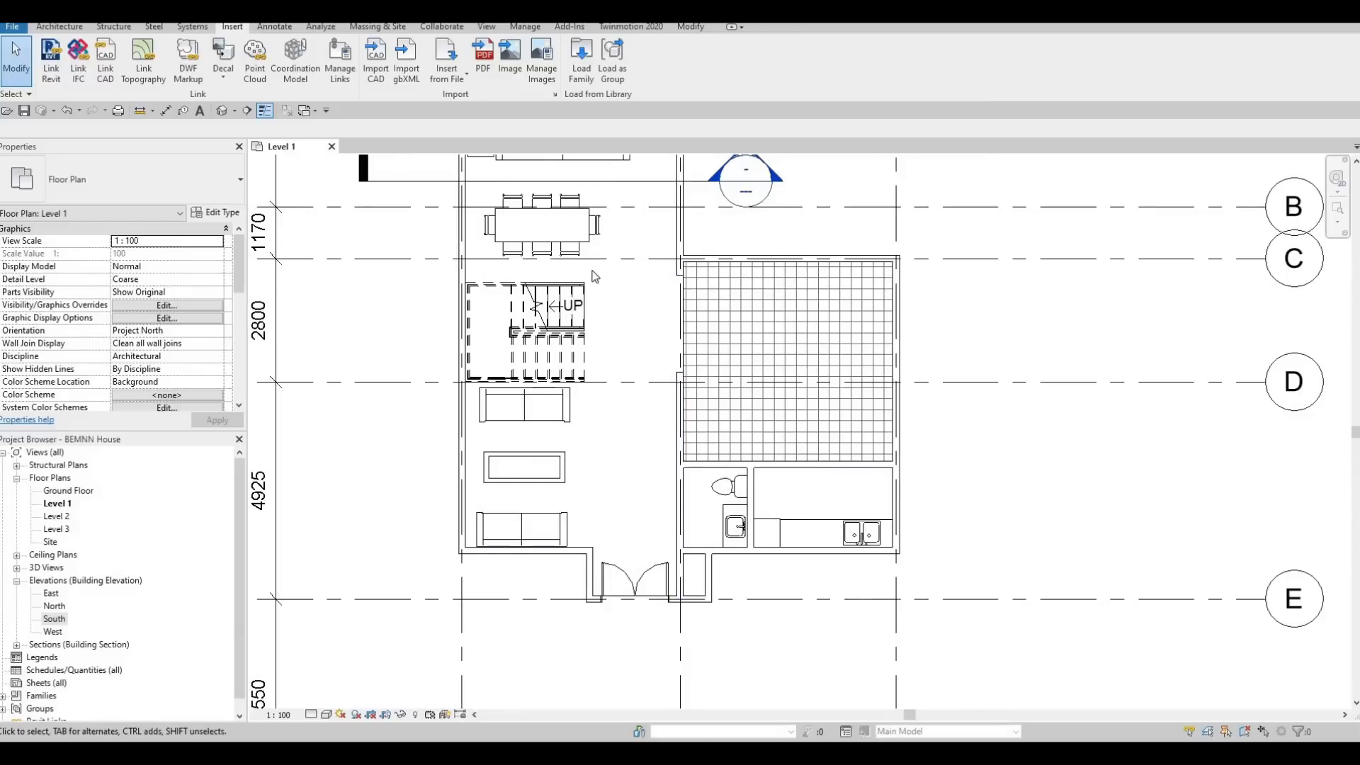
middle_drag(545, 154, 543, 226)
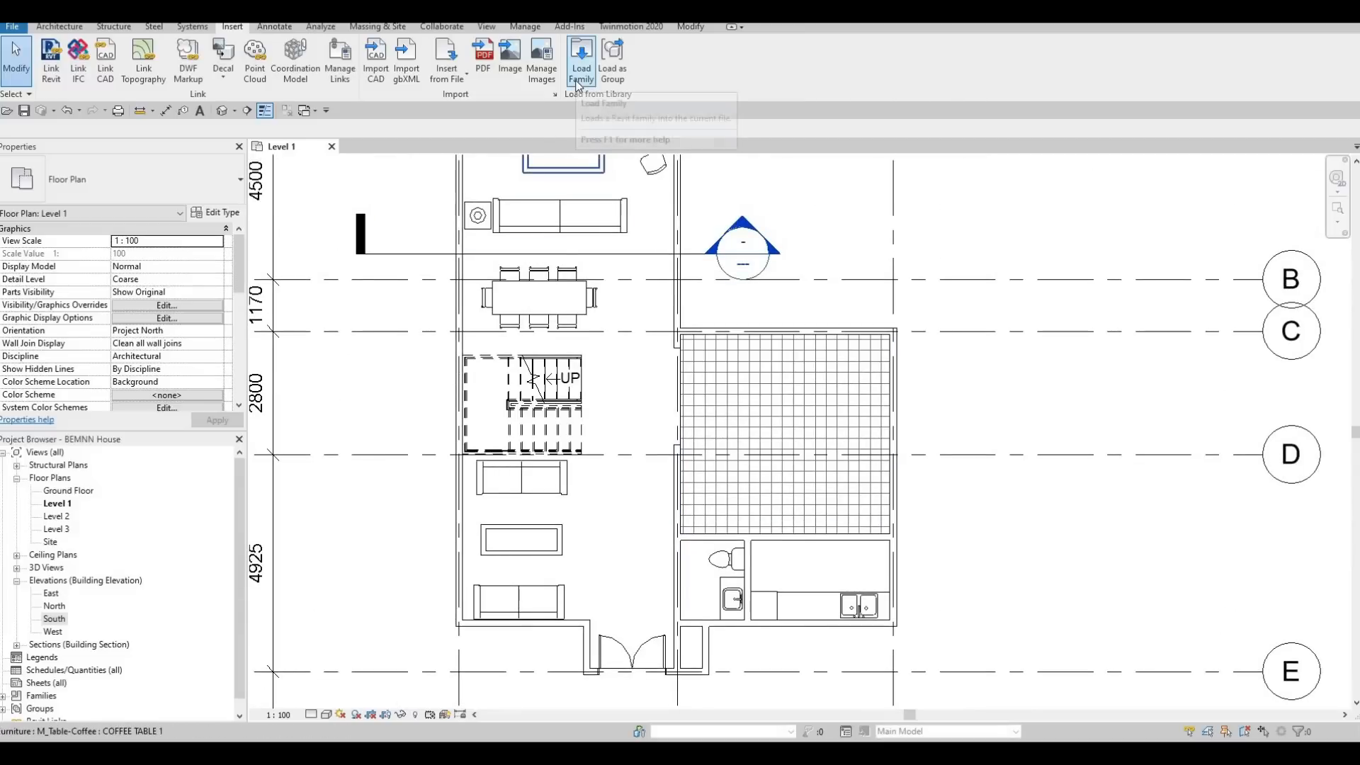
- Compare the previews of the interior single door families and choose M_Door-Interior-Single-5_Panel_Vert-Wood for loading
click(579, 78)
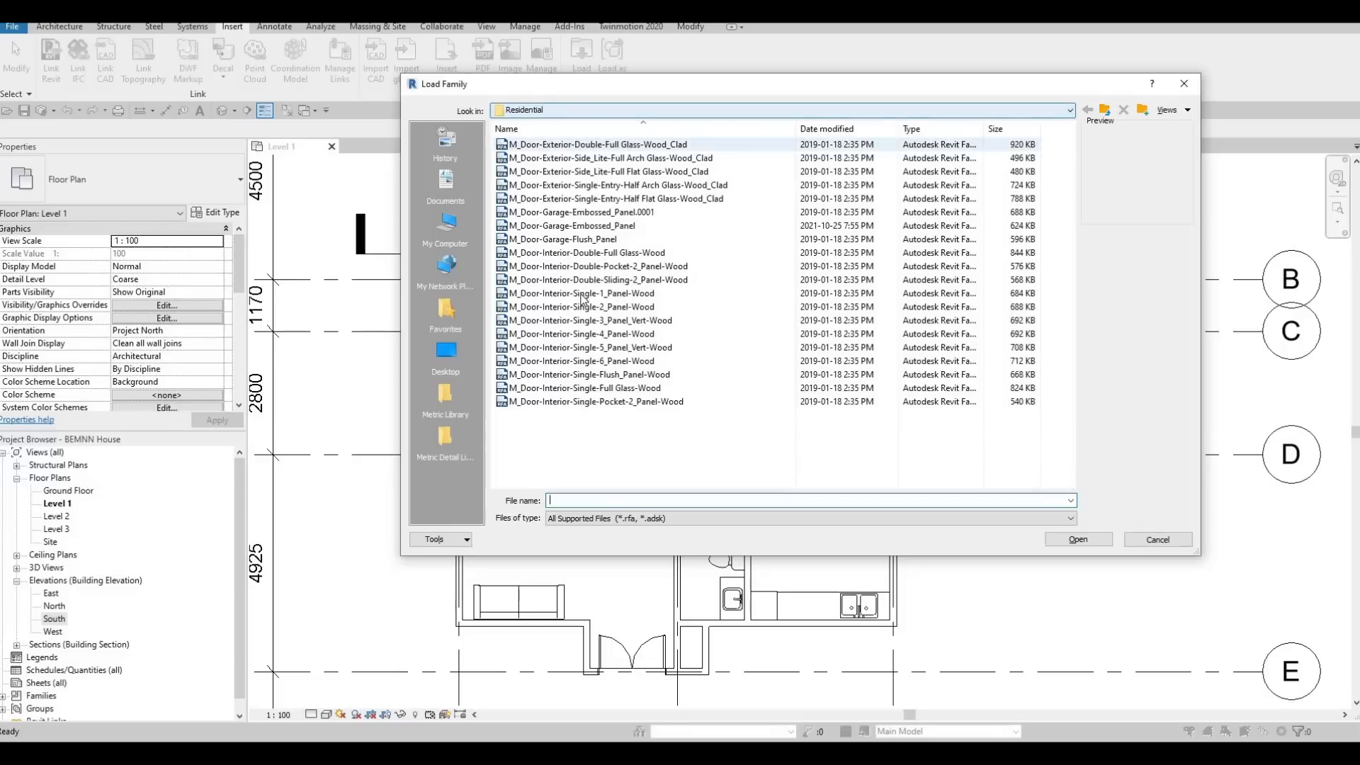
click(527, 293)
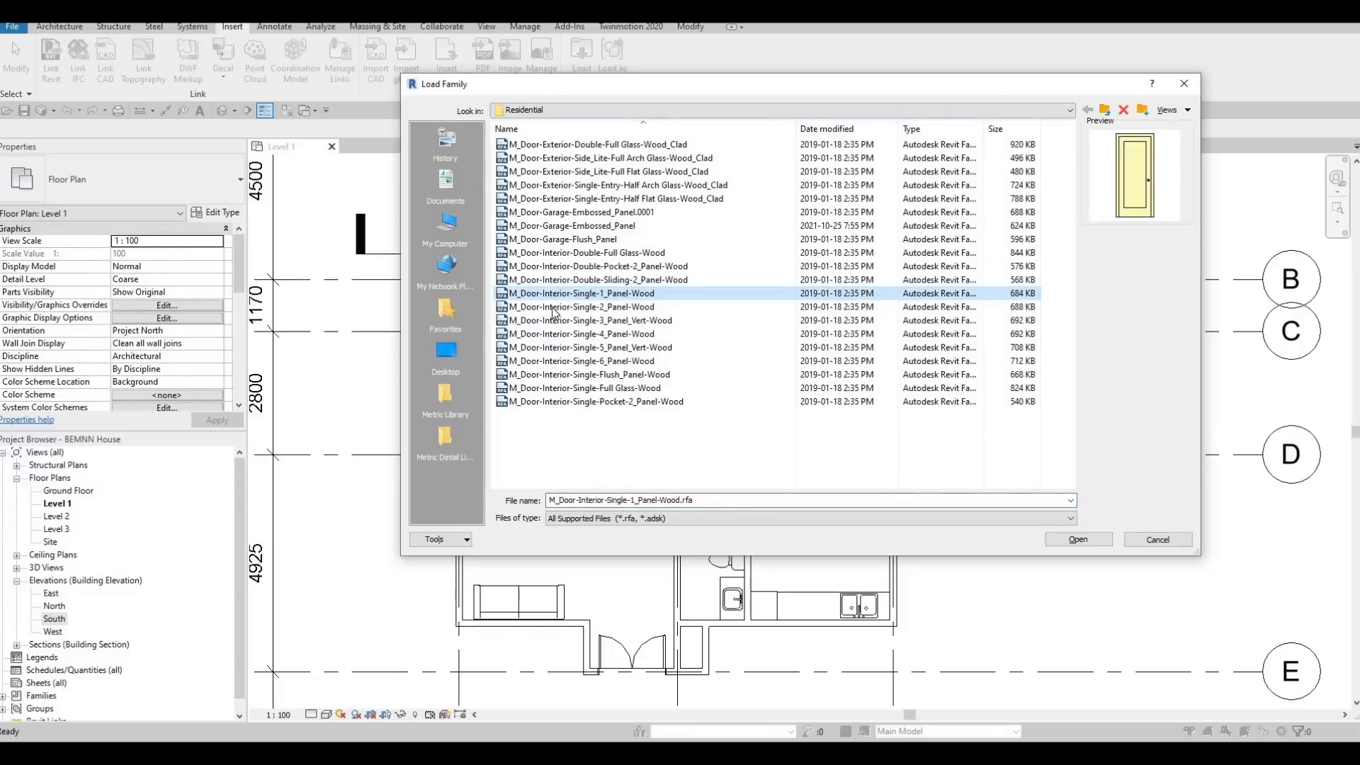
click(556, 307)
click(561, 333)
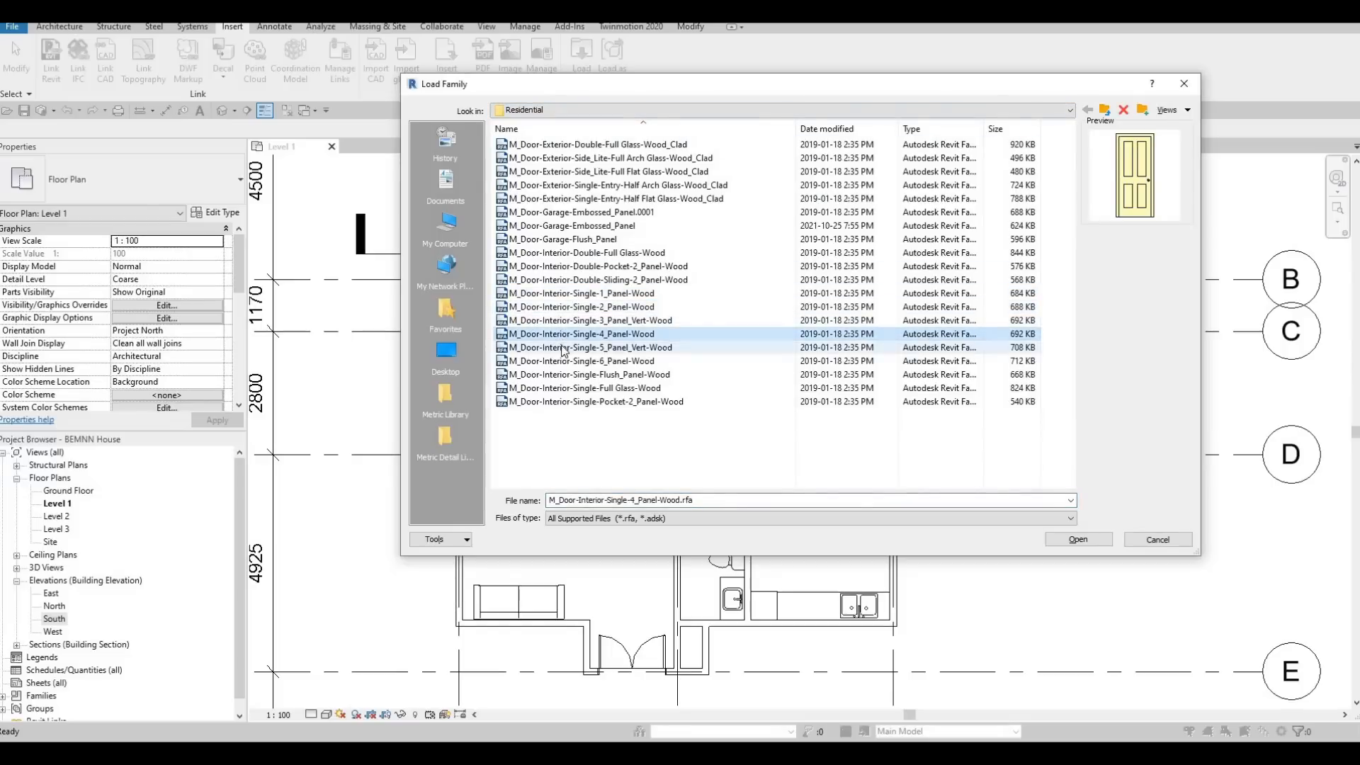
click(559, 348)
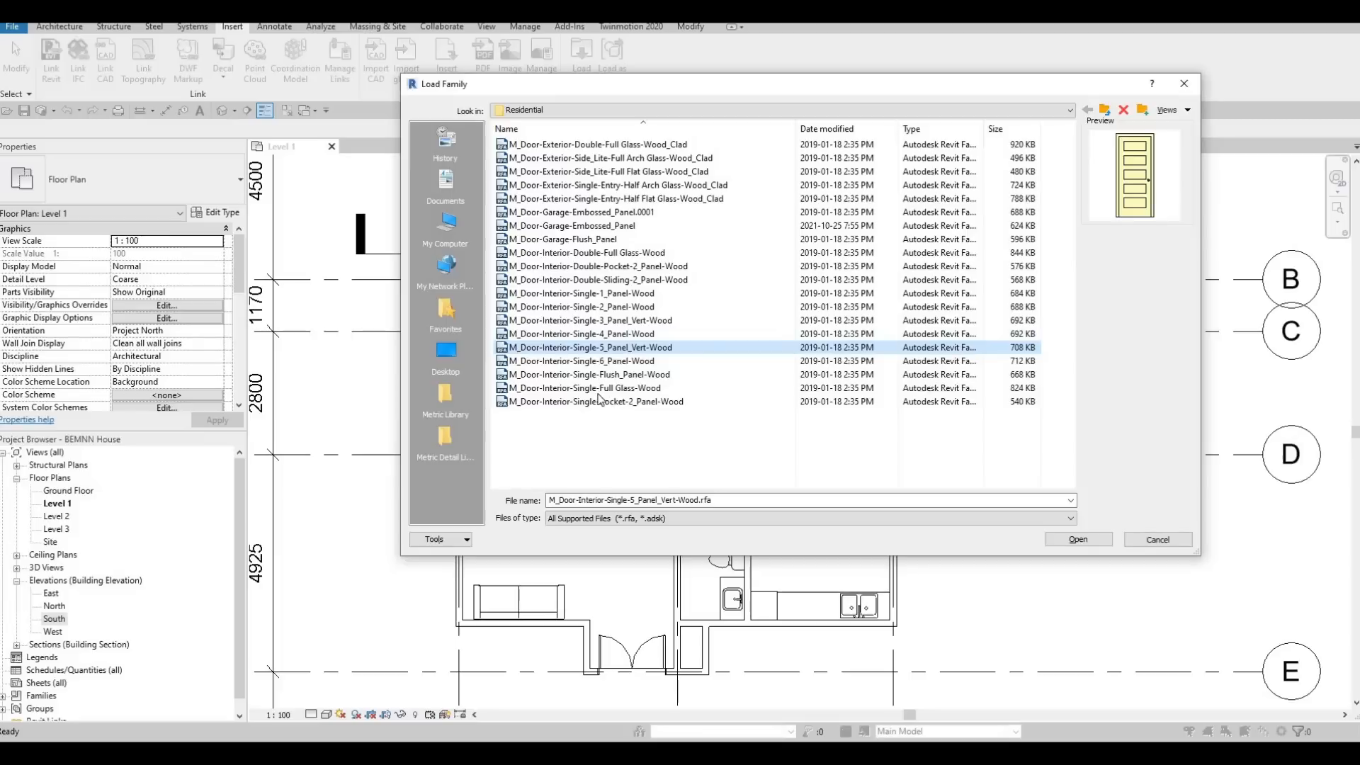
click(579, 375)
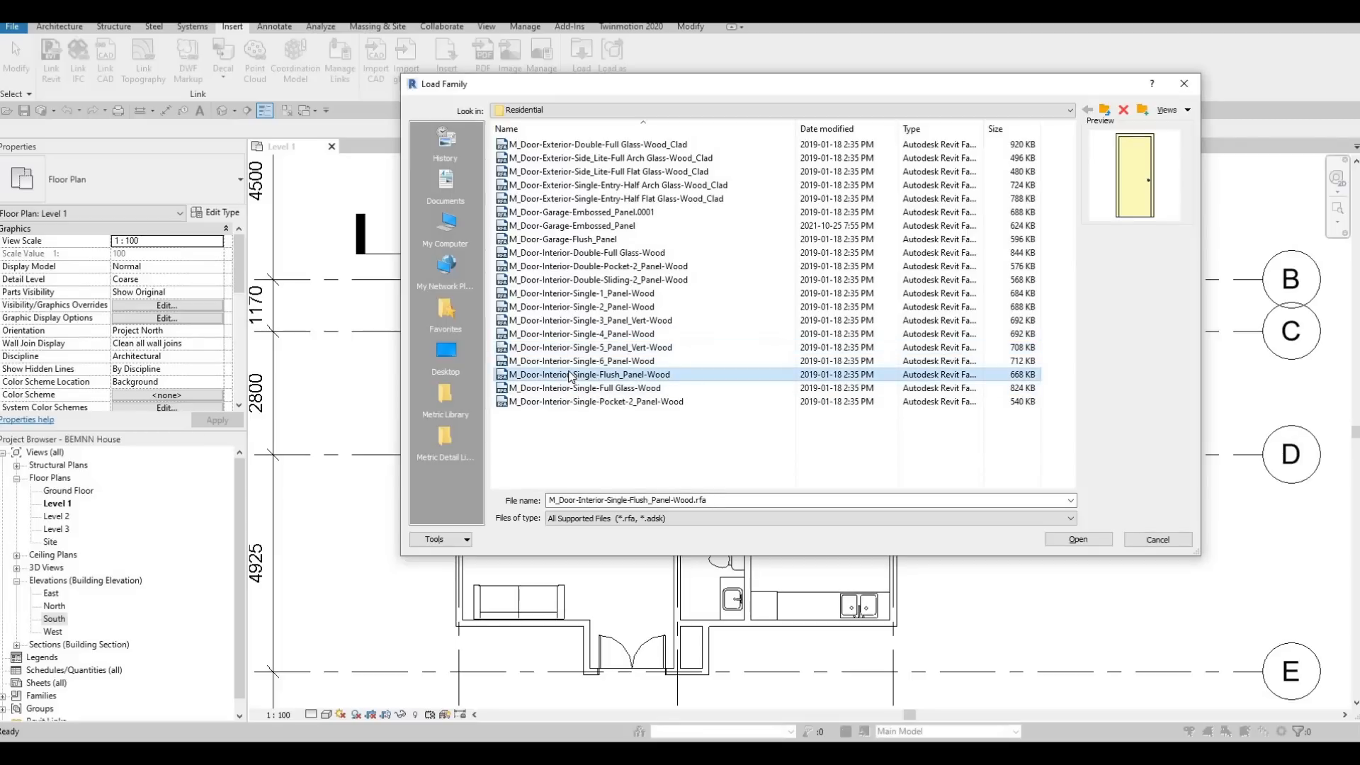
click(575, 347)
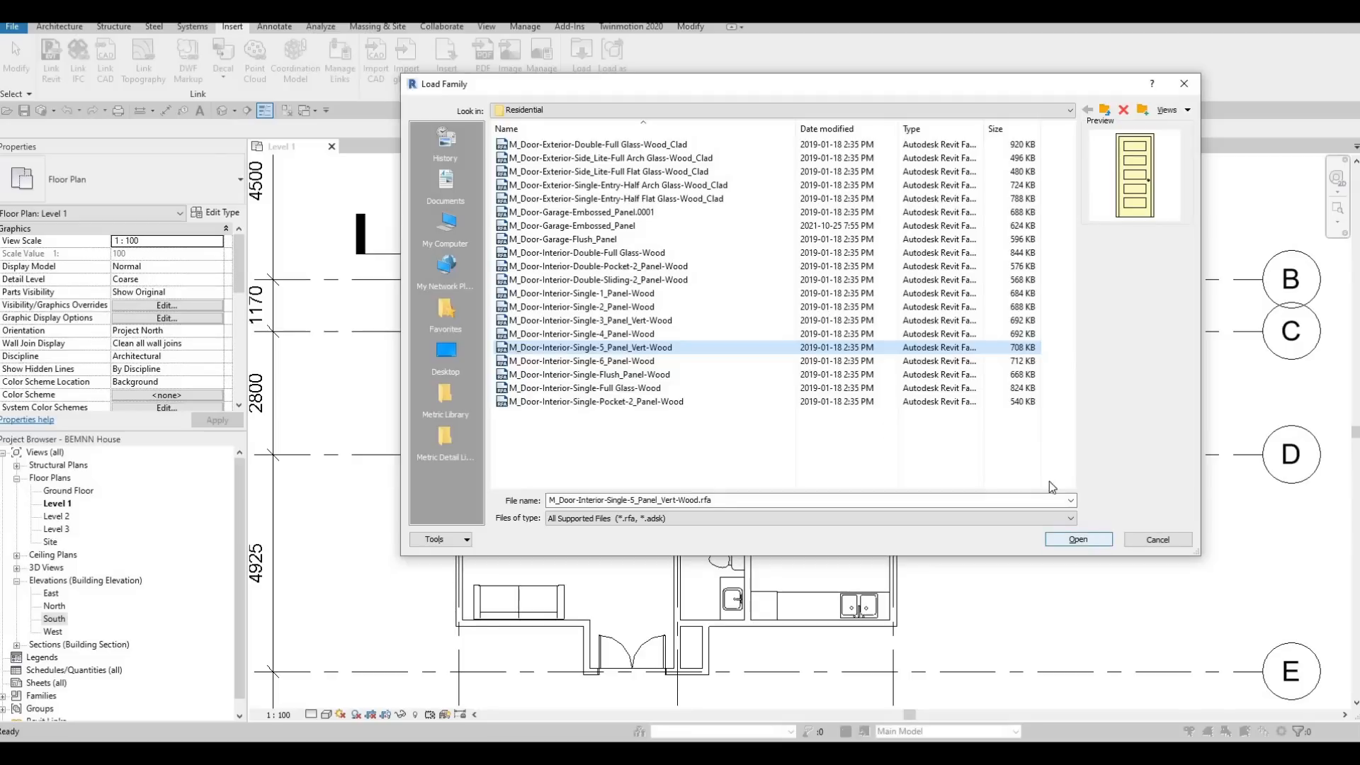
key(Return)
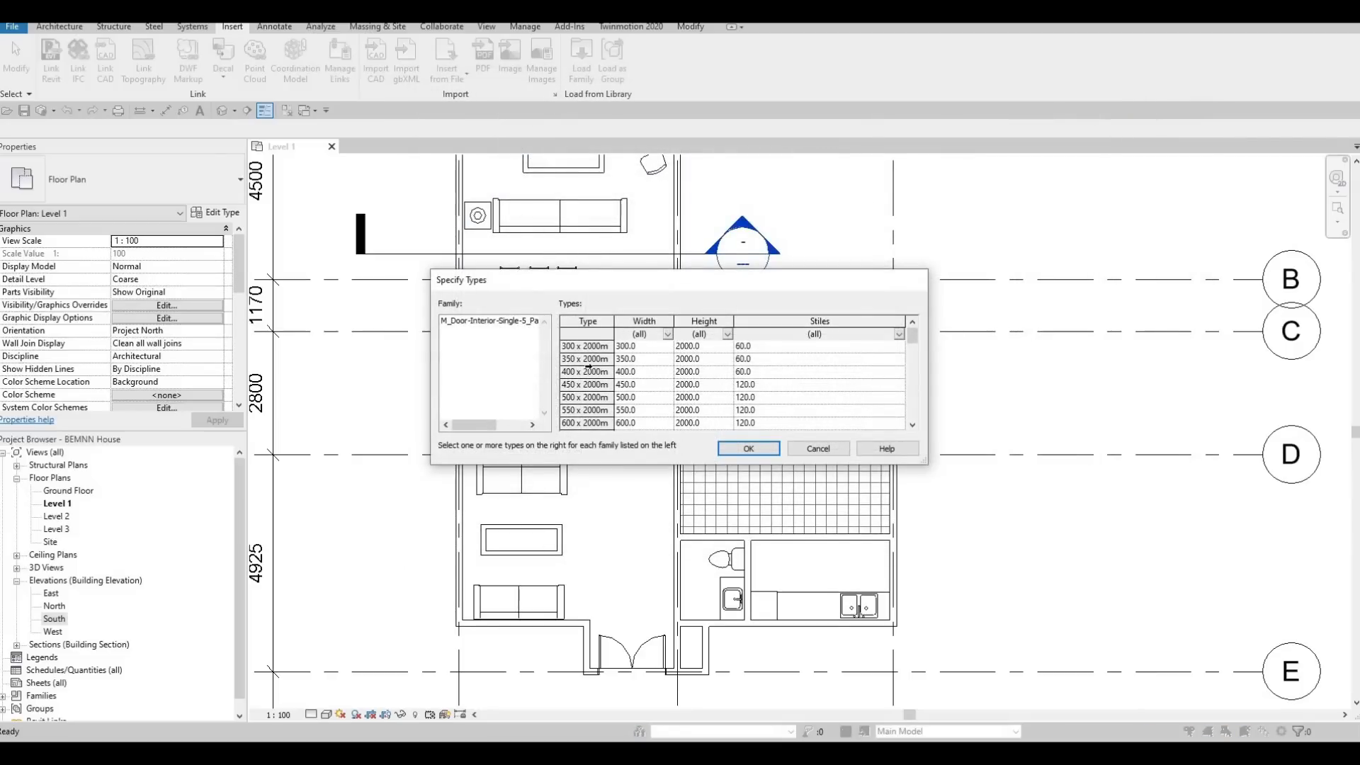
- Load all size types of the five-panel interior door, through 900 x 2400mm, accepting the large number of types
scroll(588, 367, down, 10)
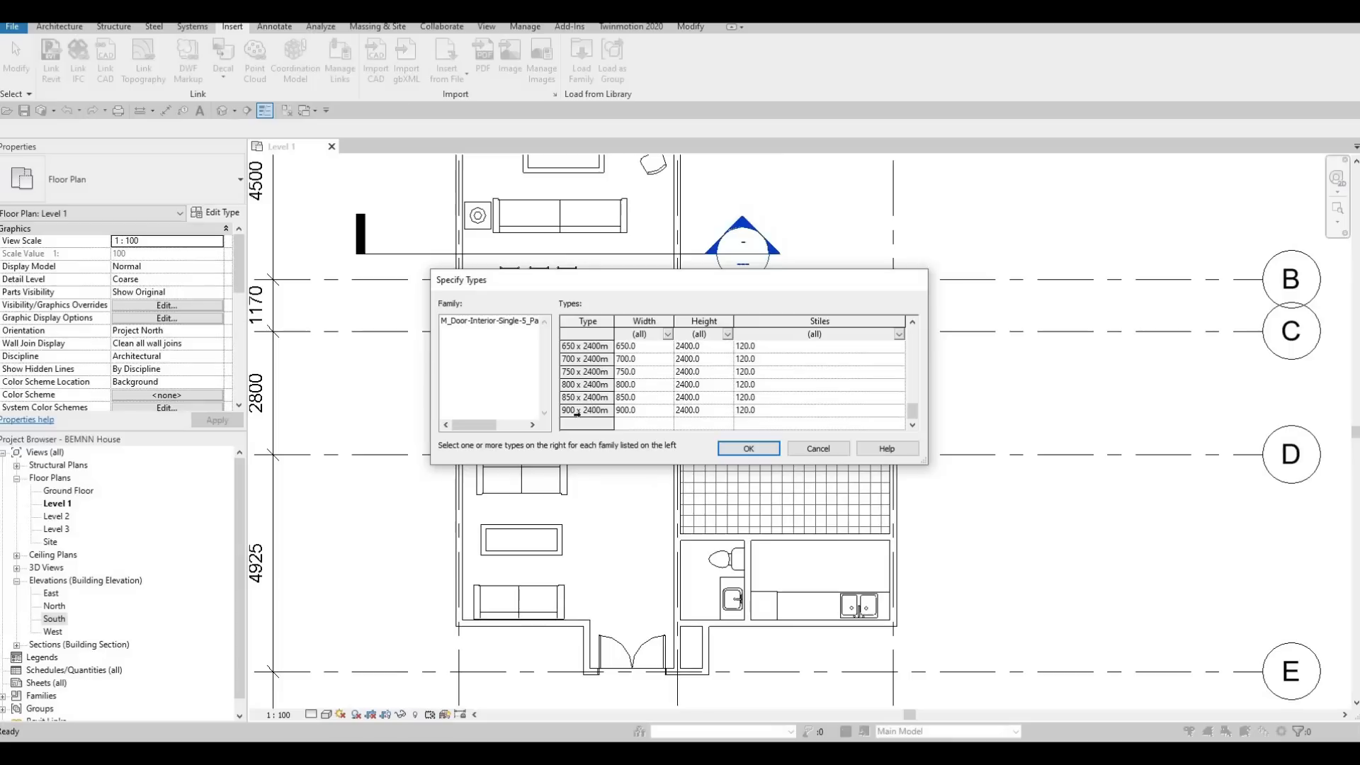
shift+click(577, 413)
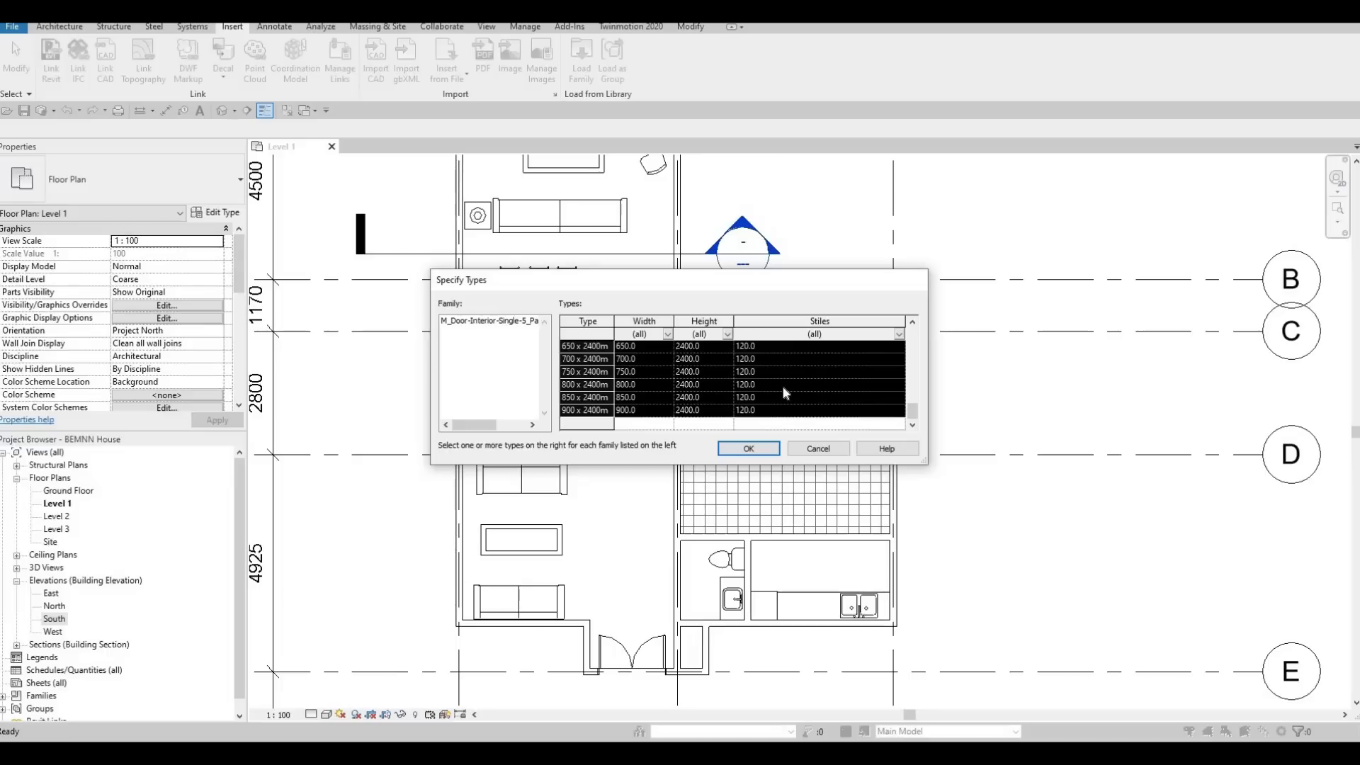
click(752, 451)
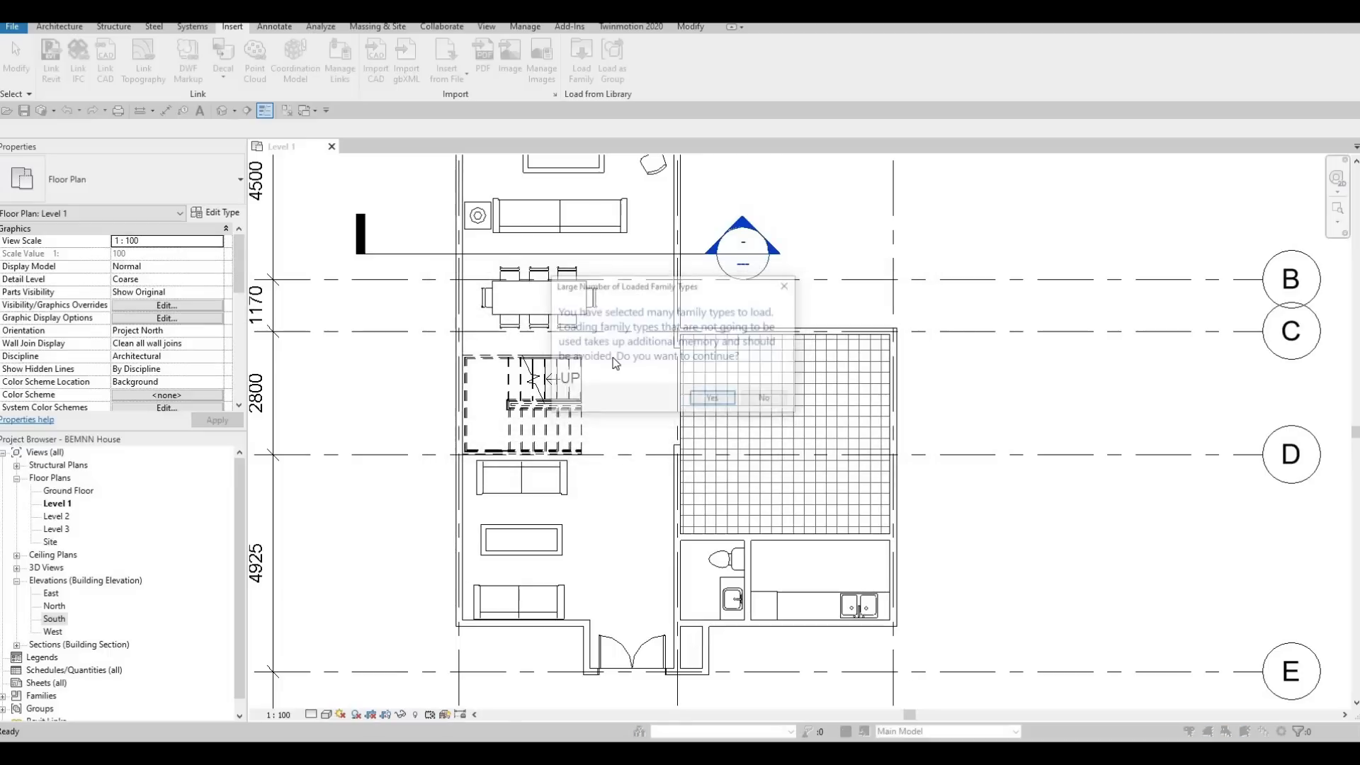
click(714, 399)
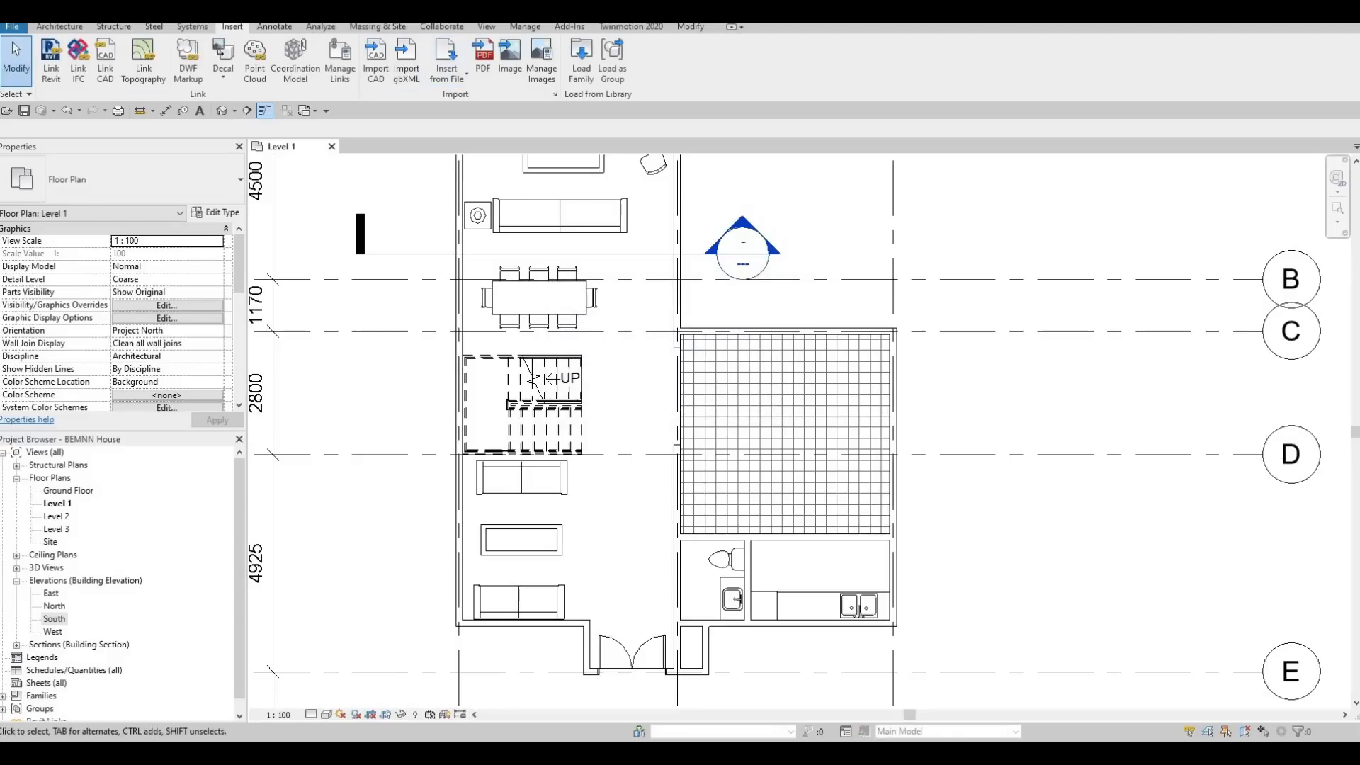
- Start a new door and choose the 750 x 2000mm type of M_Door-Interior-Single-5_Panel_Vert-Wood
click(45, 28)
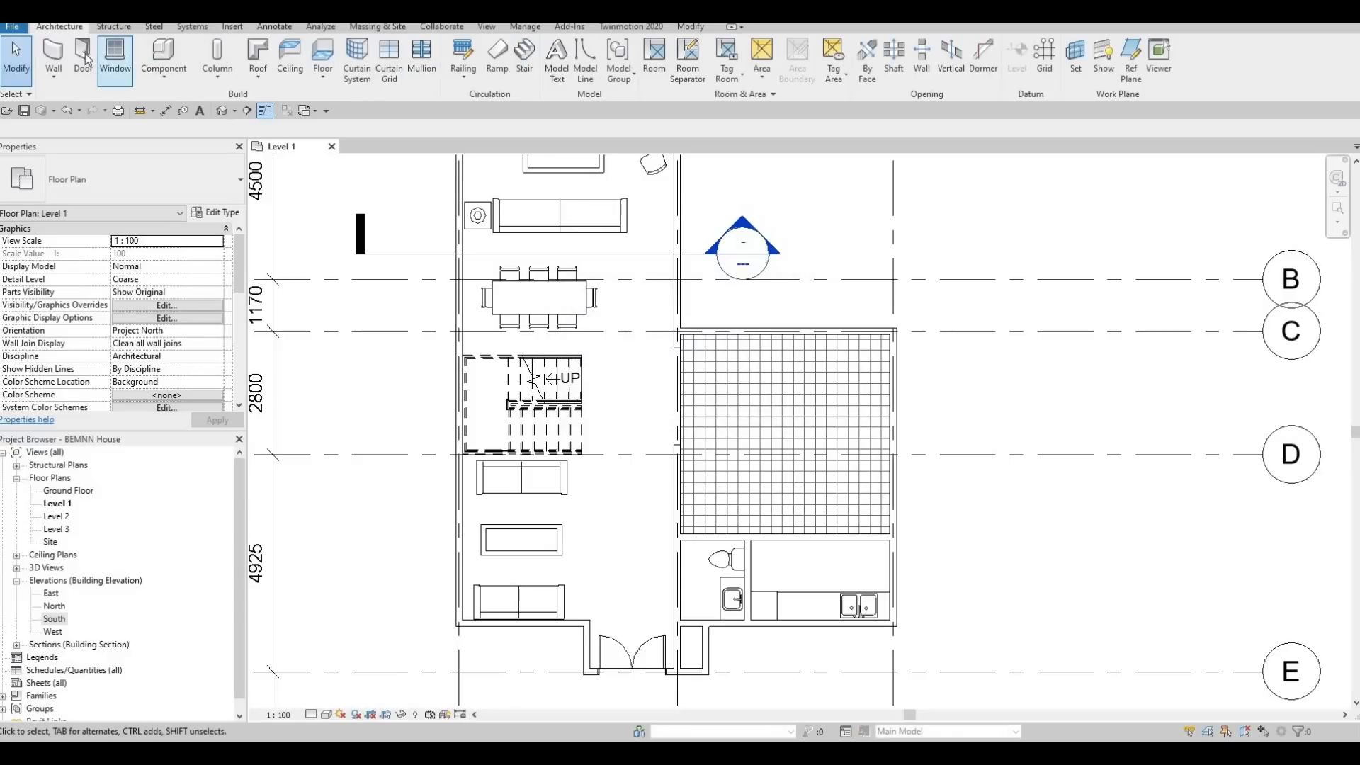
click(84, 59)
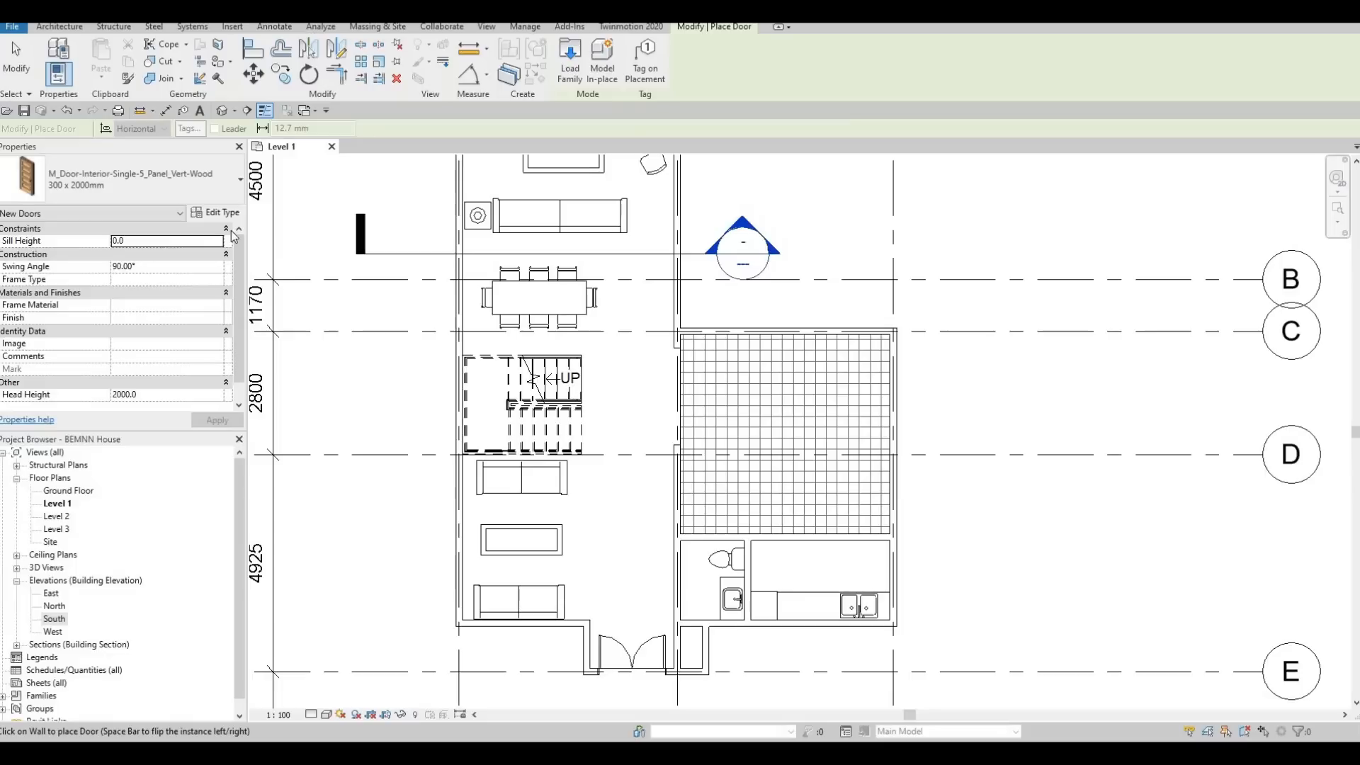
click(163, 196)
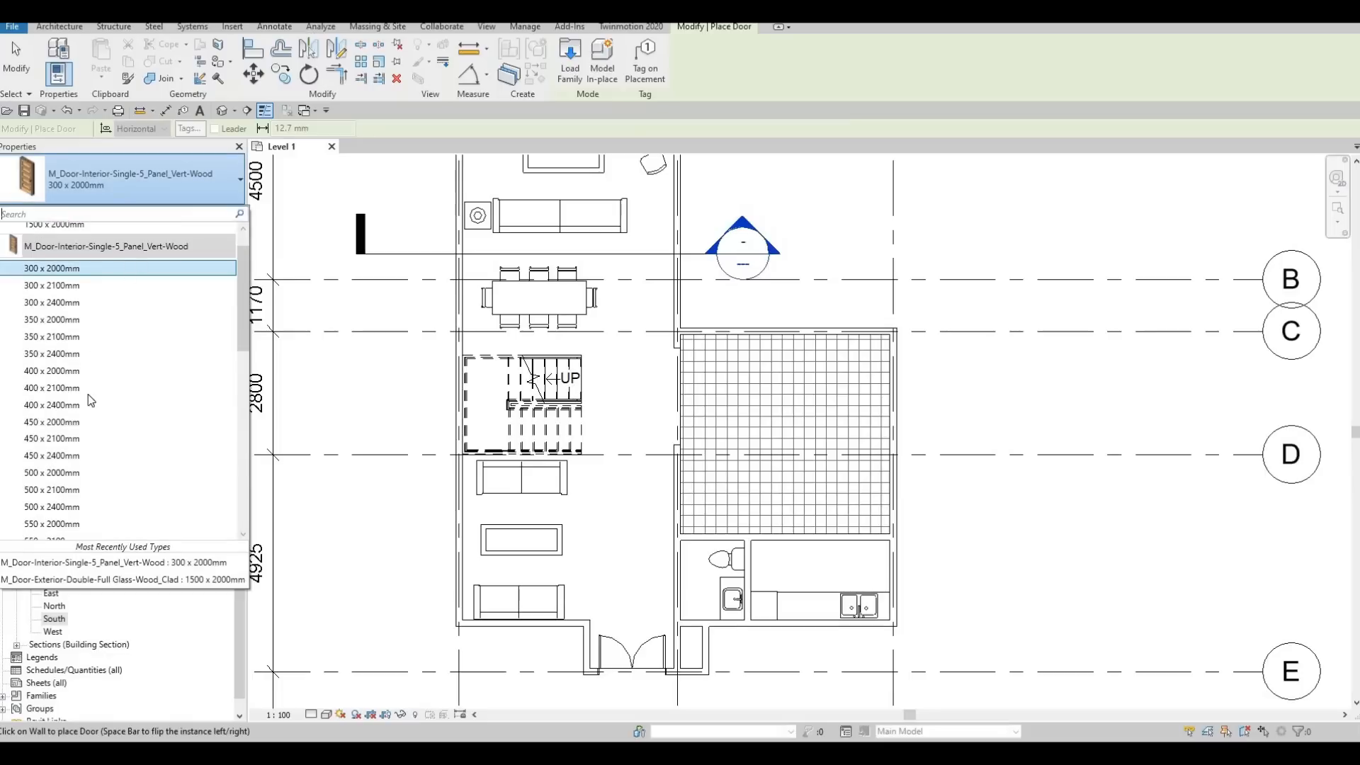
scroll(88, 488, down, 2)
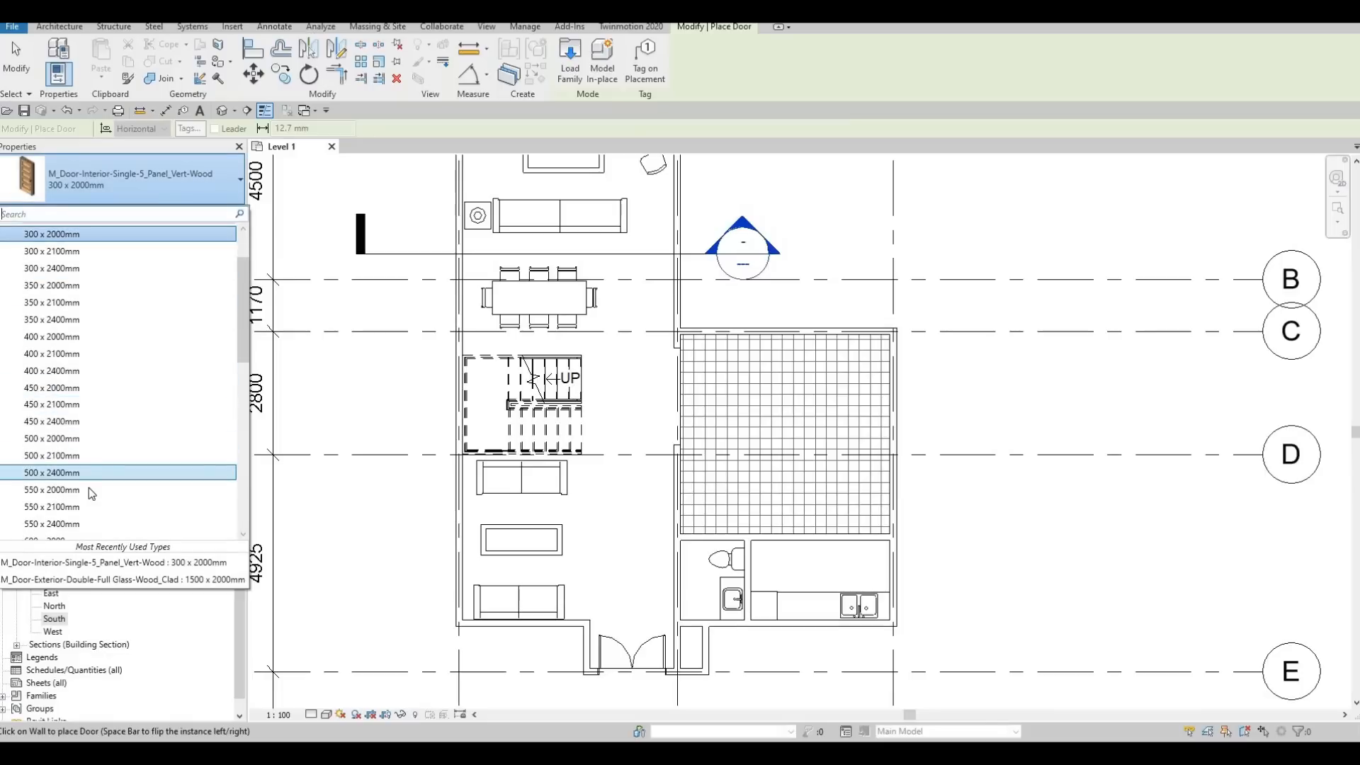
scroll(87, 490, down, 5)
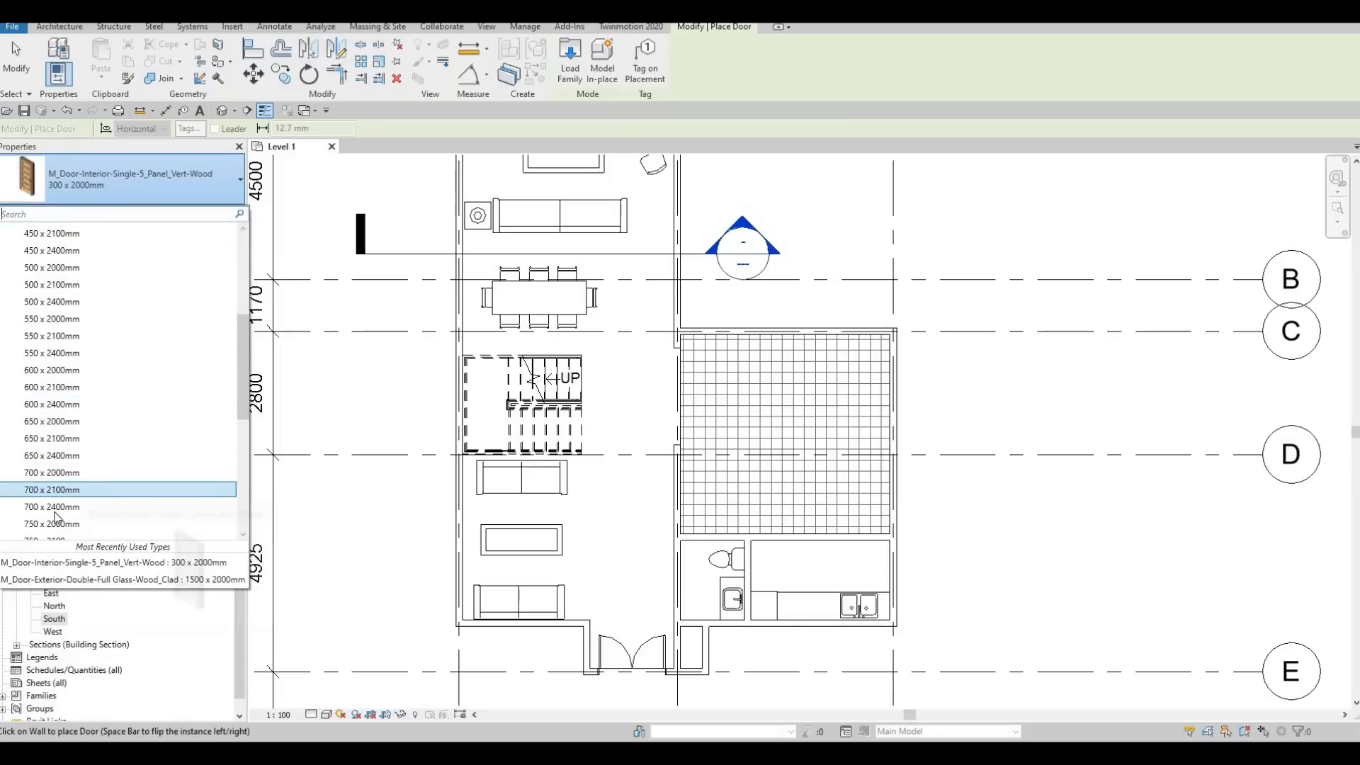
scroll(67, 514, down, 1)
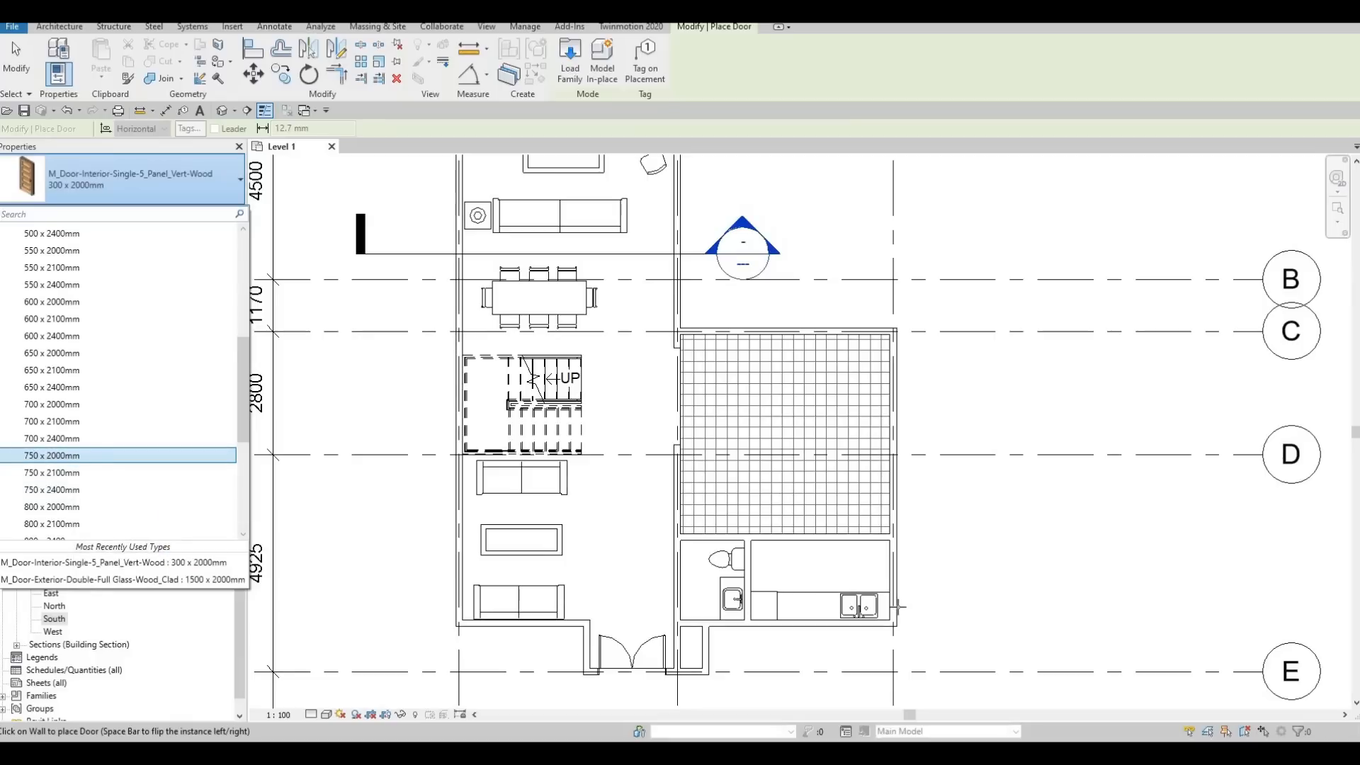
- Place the 750 x 2000mm door between the tiled room and the kitchen, about 500 mm from the exterior wall, swinging into the kitchen
scroll(875, 559, up, 3)
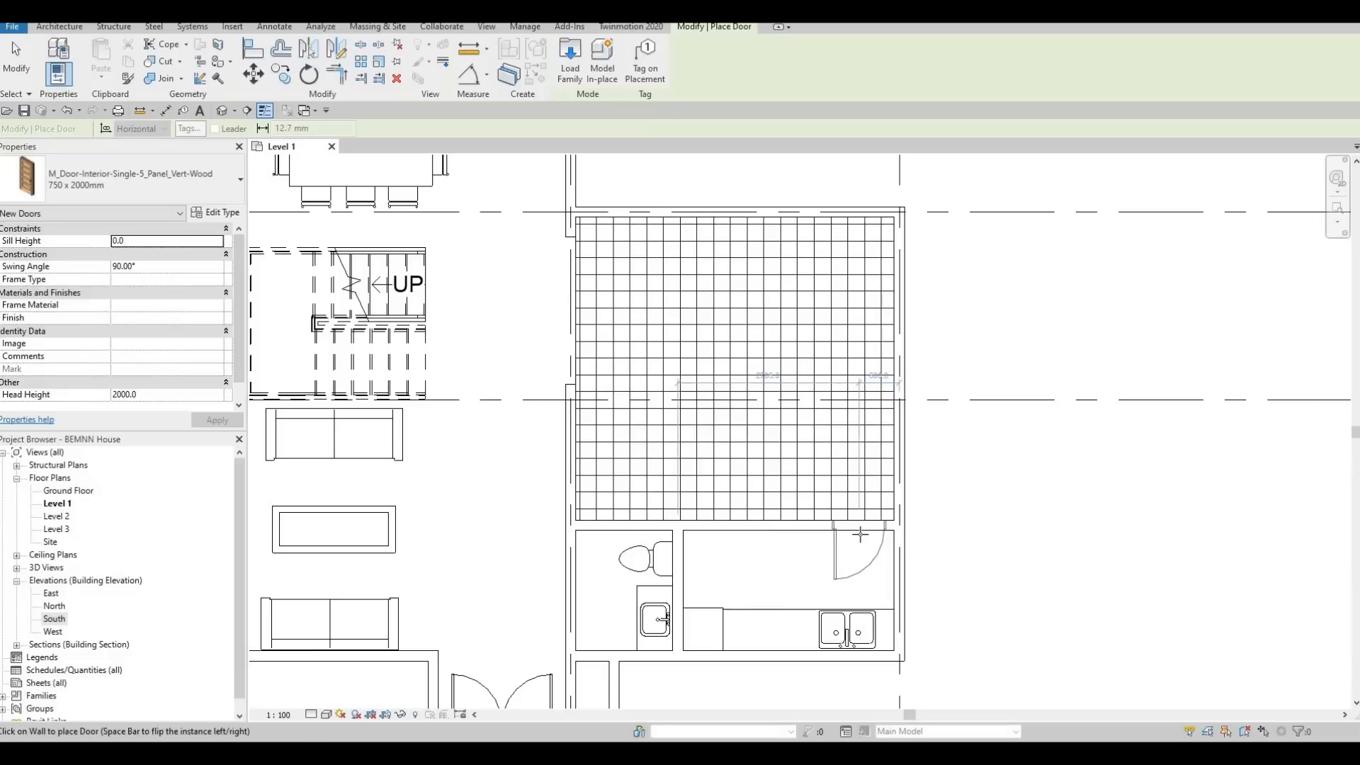
scroll(860, 534, up, 2)
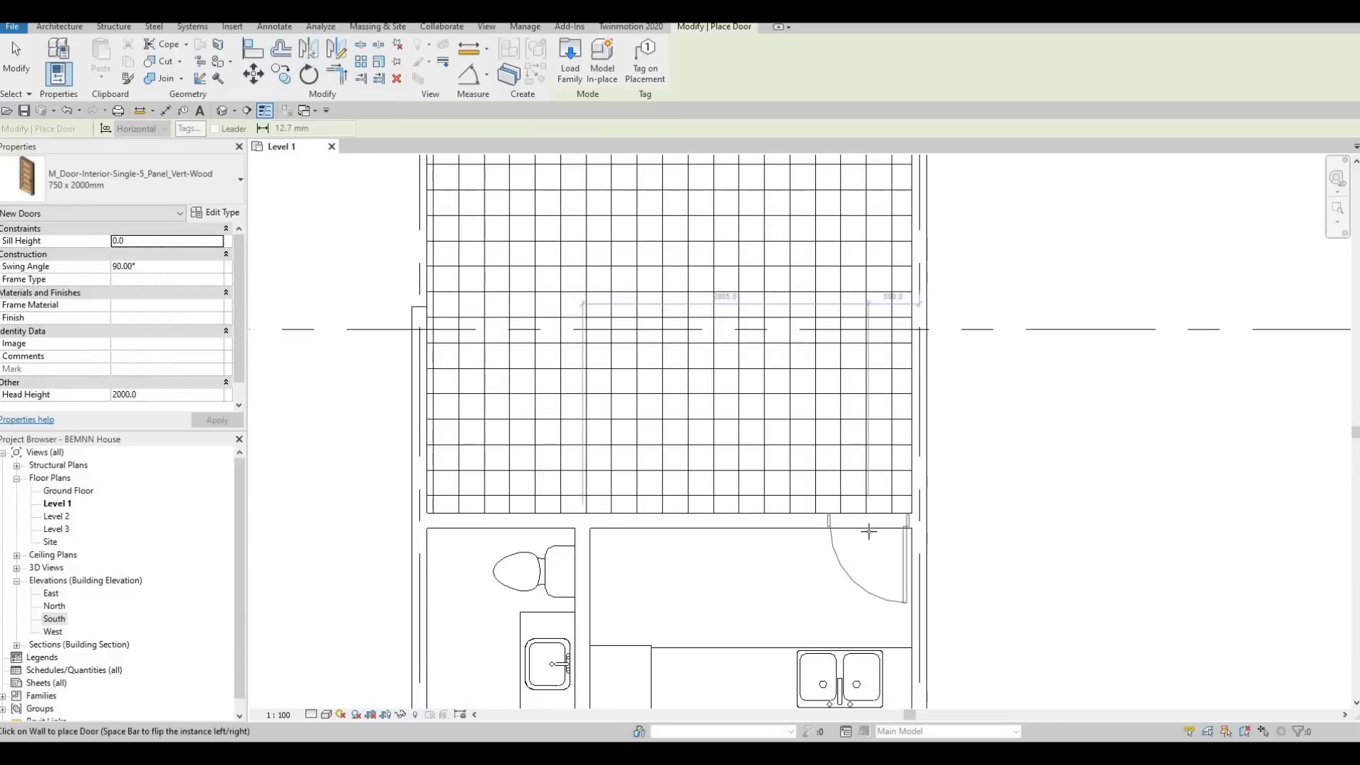
scroll(821, 571, down, 2)
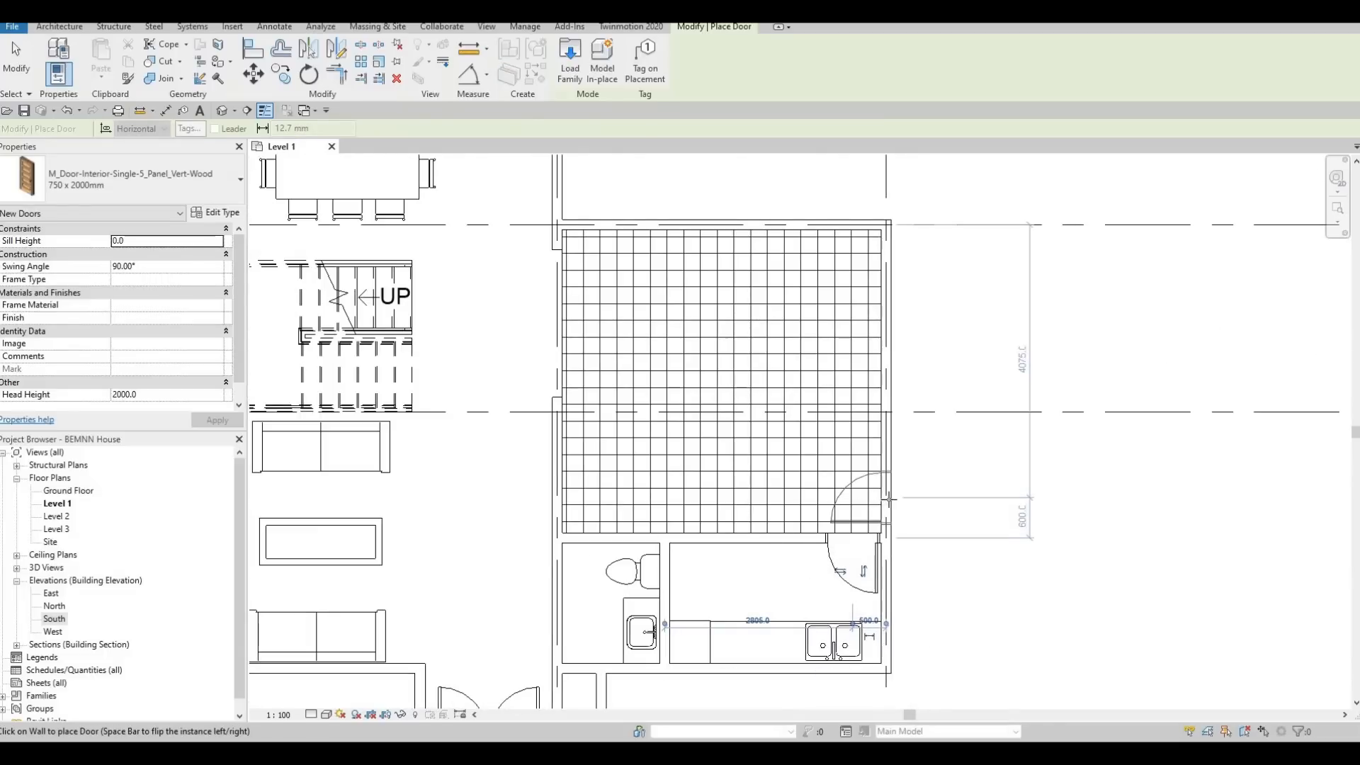
- Place another 750 x 2000mm door in the tiled room's exterior wall, about 600 mm from the kitchen wall, flipped to swing outward
key(space)
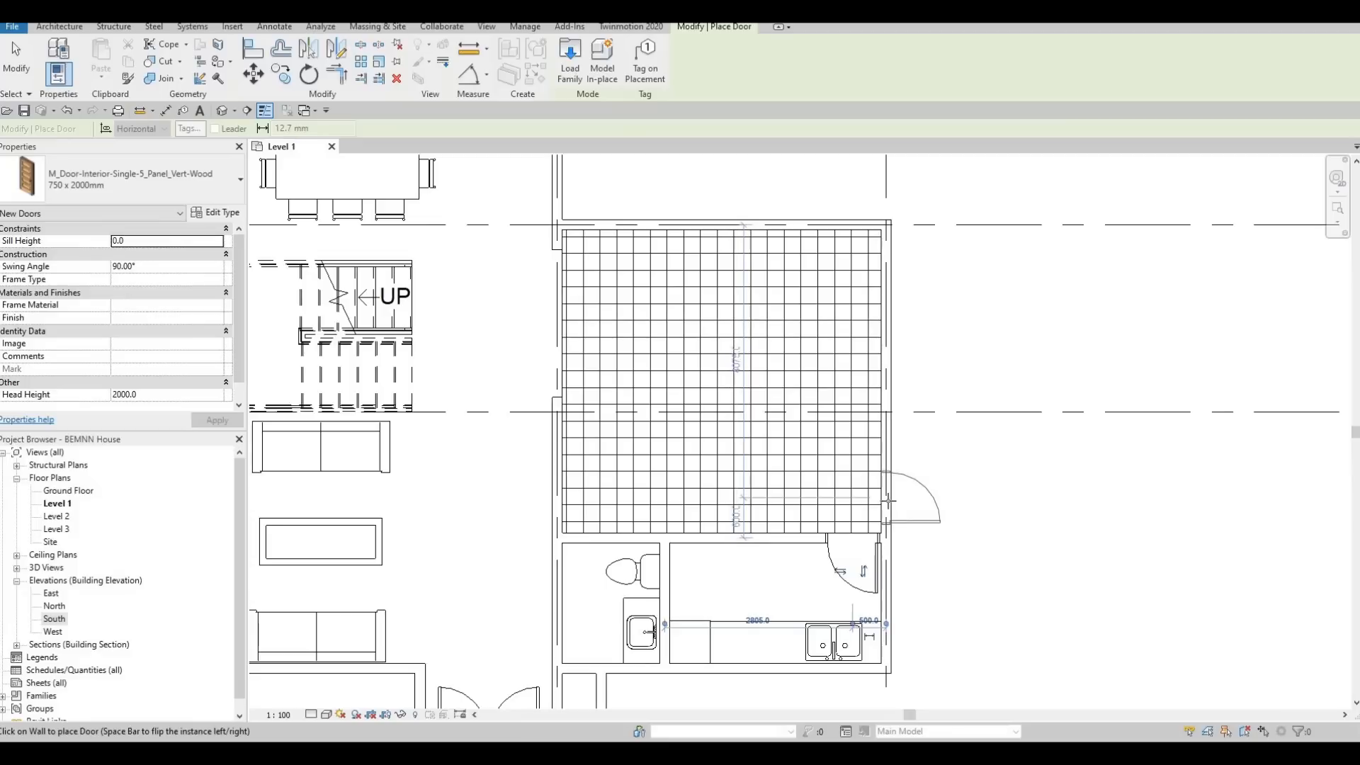
click(893, 485)
scroll(891, 489, down, 3)
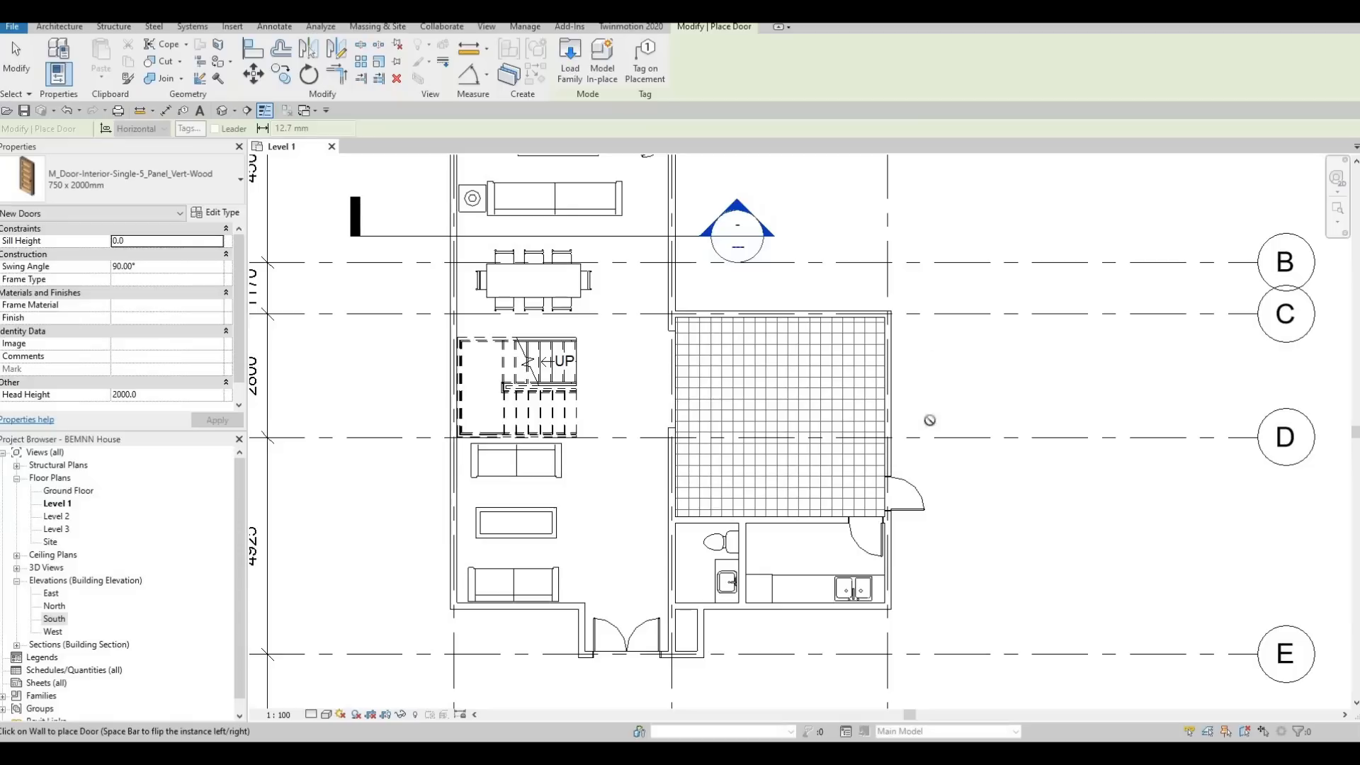
- Place a 750 x 2000mm door in the wall between the living area and the toilet, about 500 mm from the exterior wall, swinging into the toilet
middle_drag(963, 296, 966, 447)
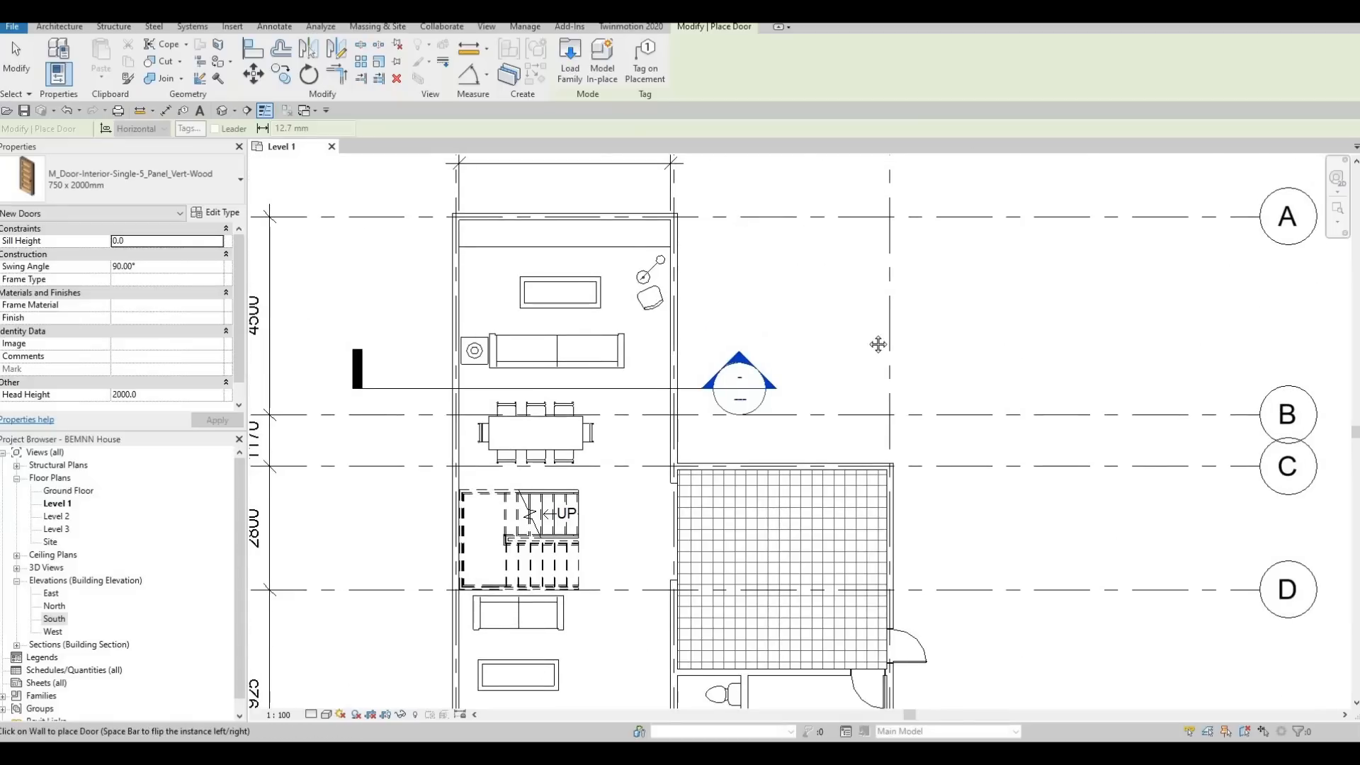
middle_drag(1041, 416, 1162, 189)
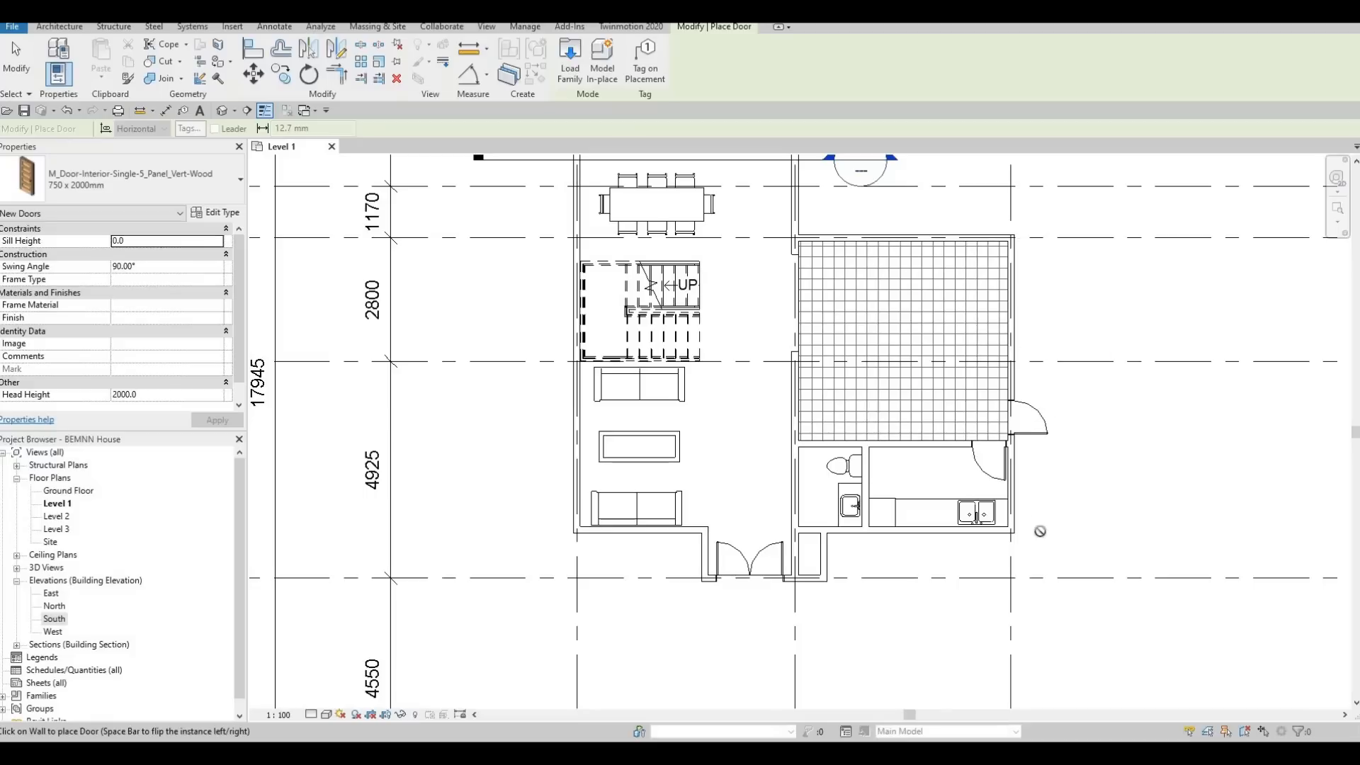
middle_drag(856, 374, 881, 478)
scroll(881, 478, down, 1)
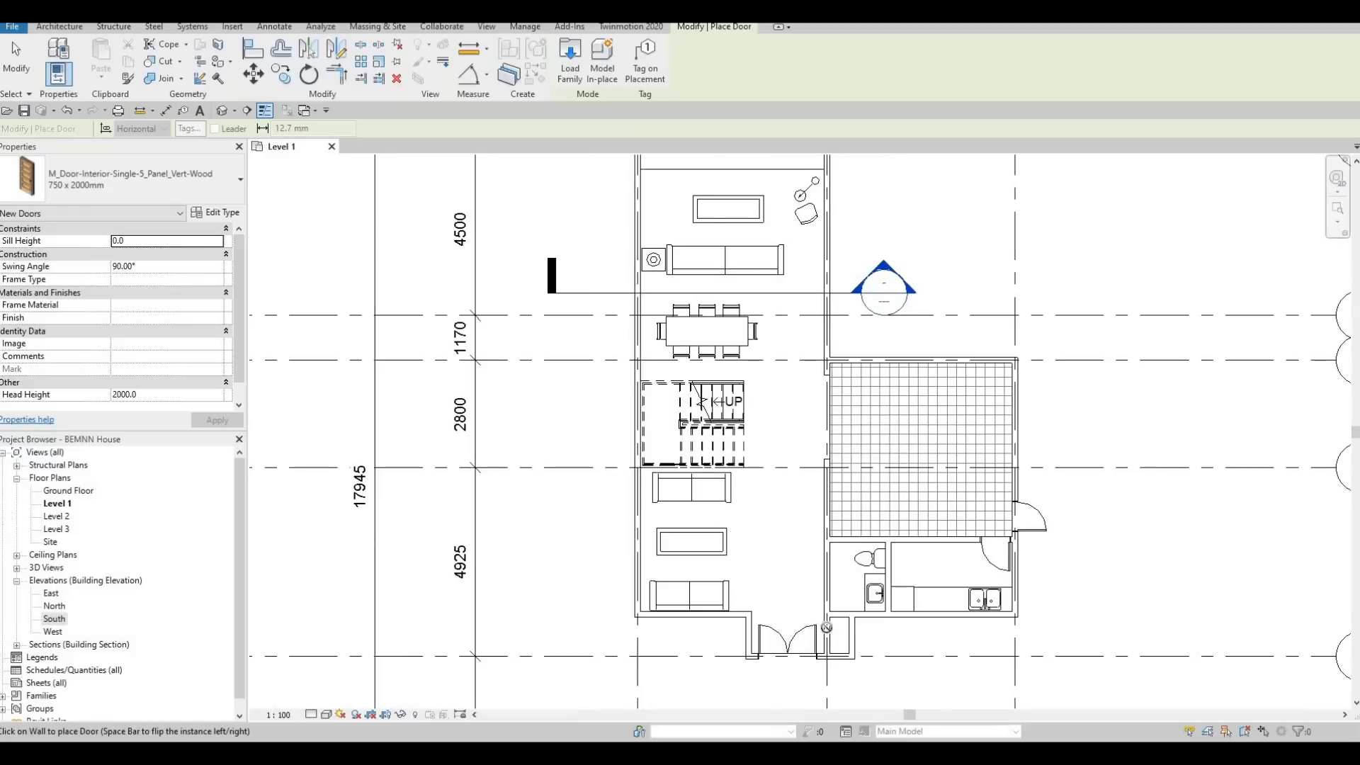
scroll(826, 627, up, 5)
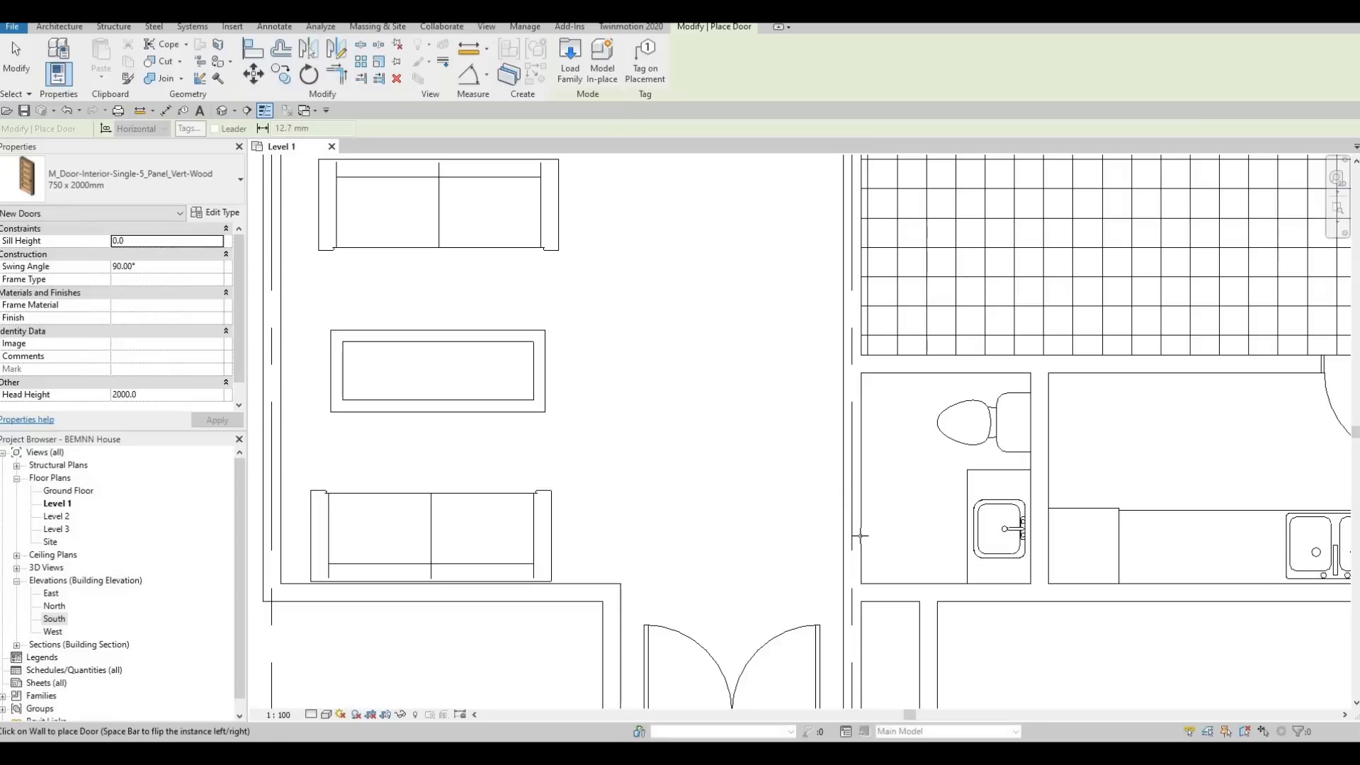
click(861, 533)
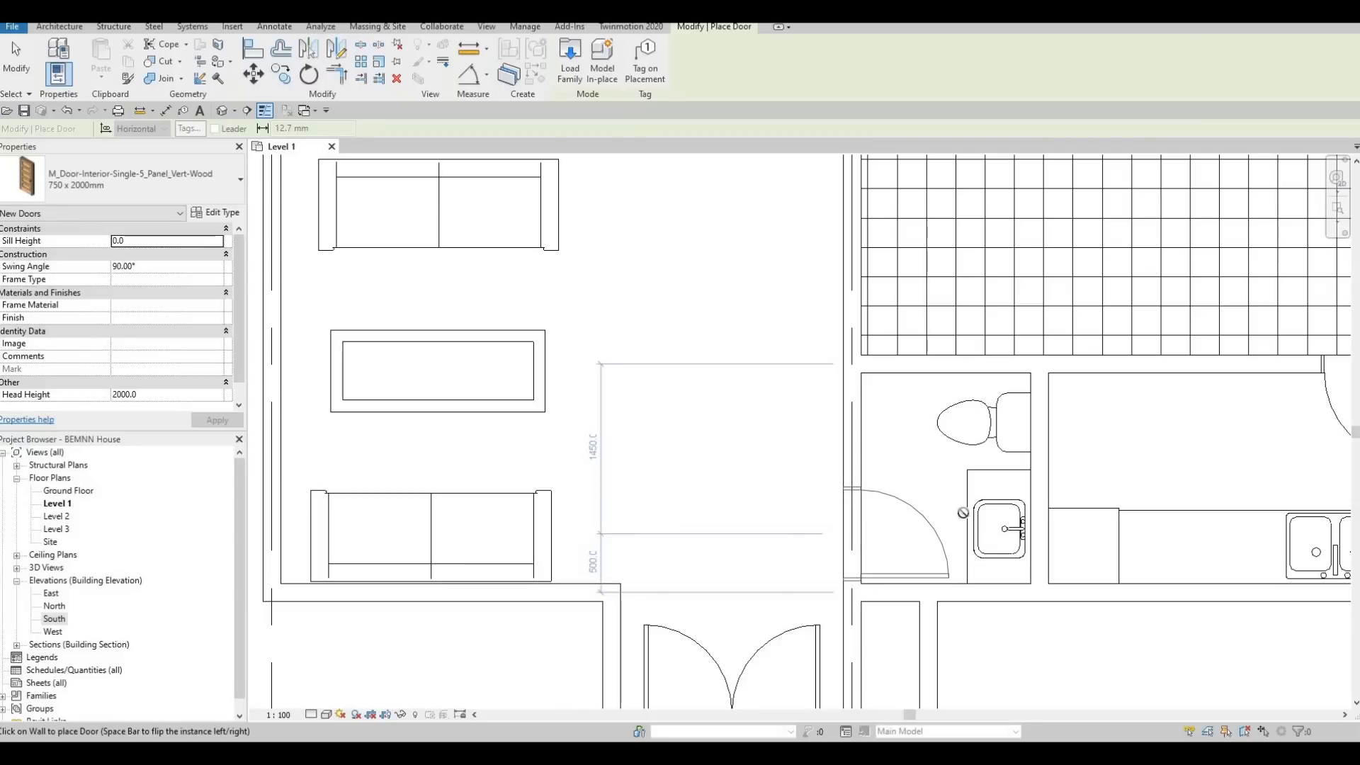
scroll(811, 532, down, 5)
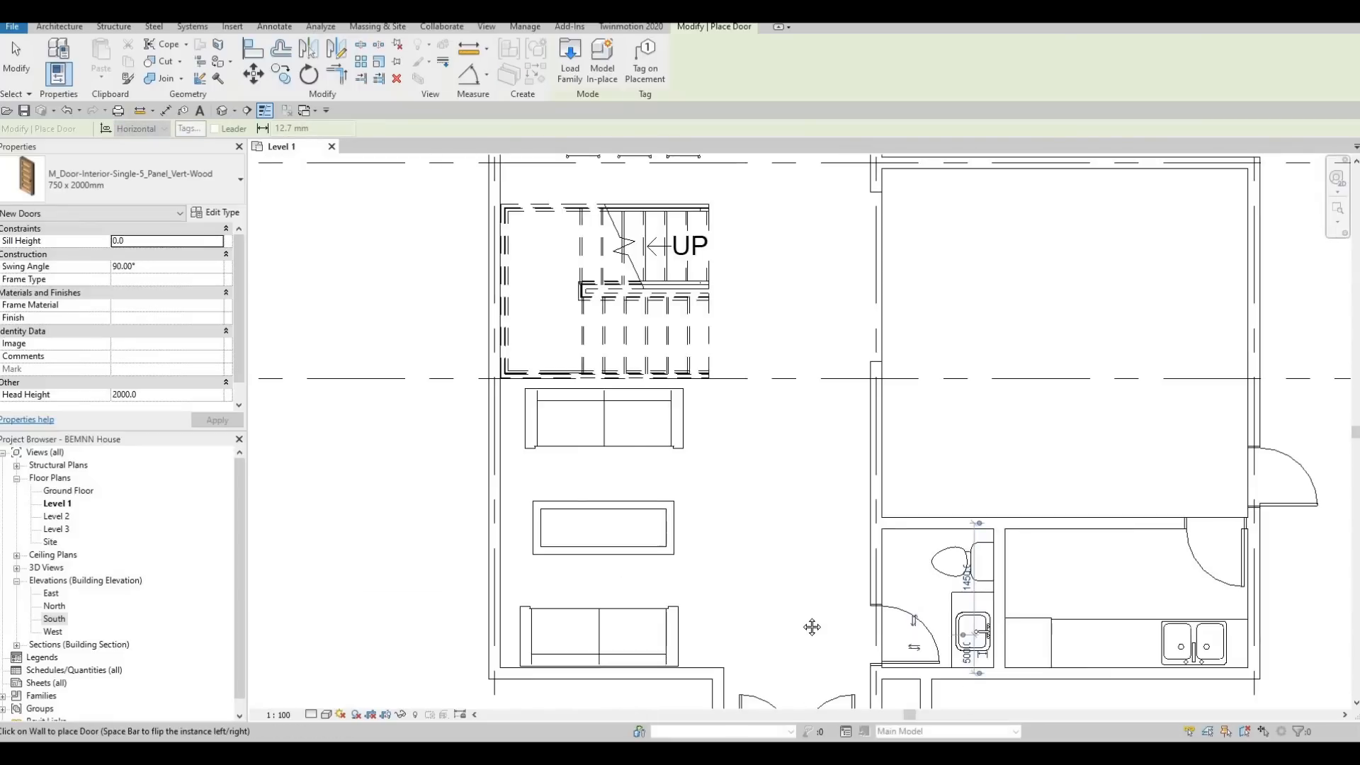
- Review the doors placed across the Level 1 plan and end door placement
middle_drag(819, 467, 775, 431)
scroll(914, 478, up, 2)
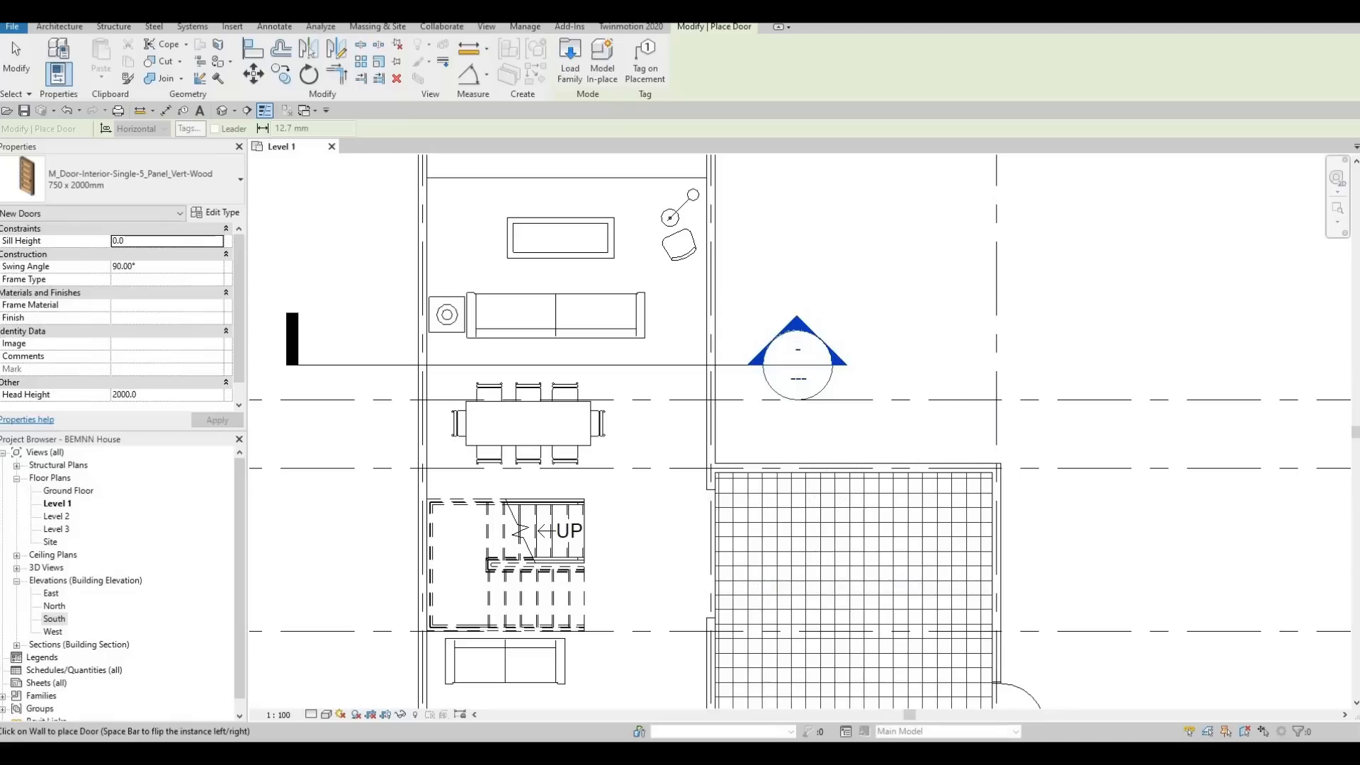
middle_drag(783, 379, 855, 490)
scroll(856, 490, down, 1)
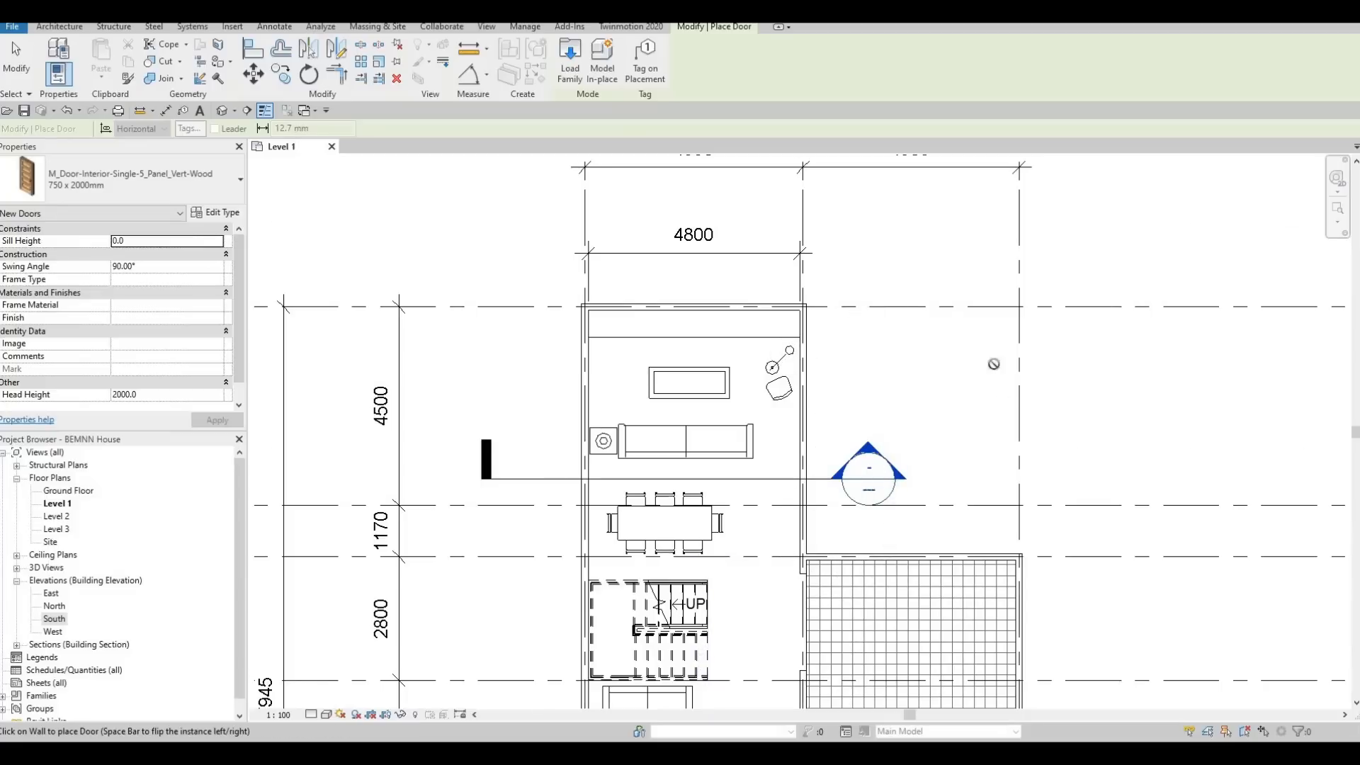
middle_drag(993, 363, 964, 109)
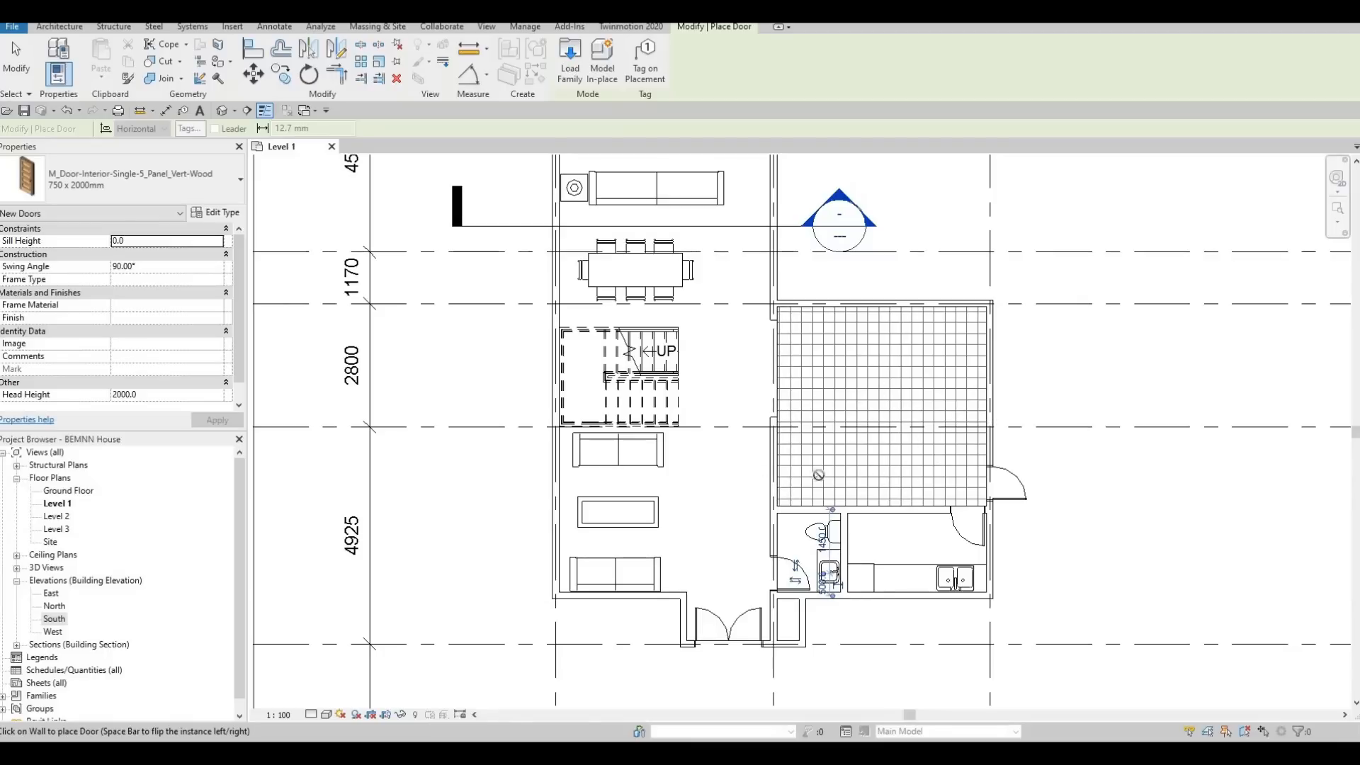
scroll(786, 490, down, 2)
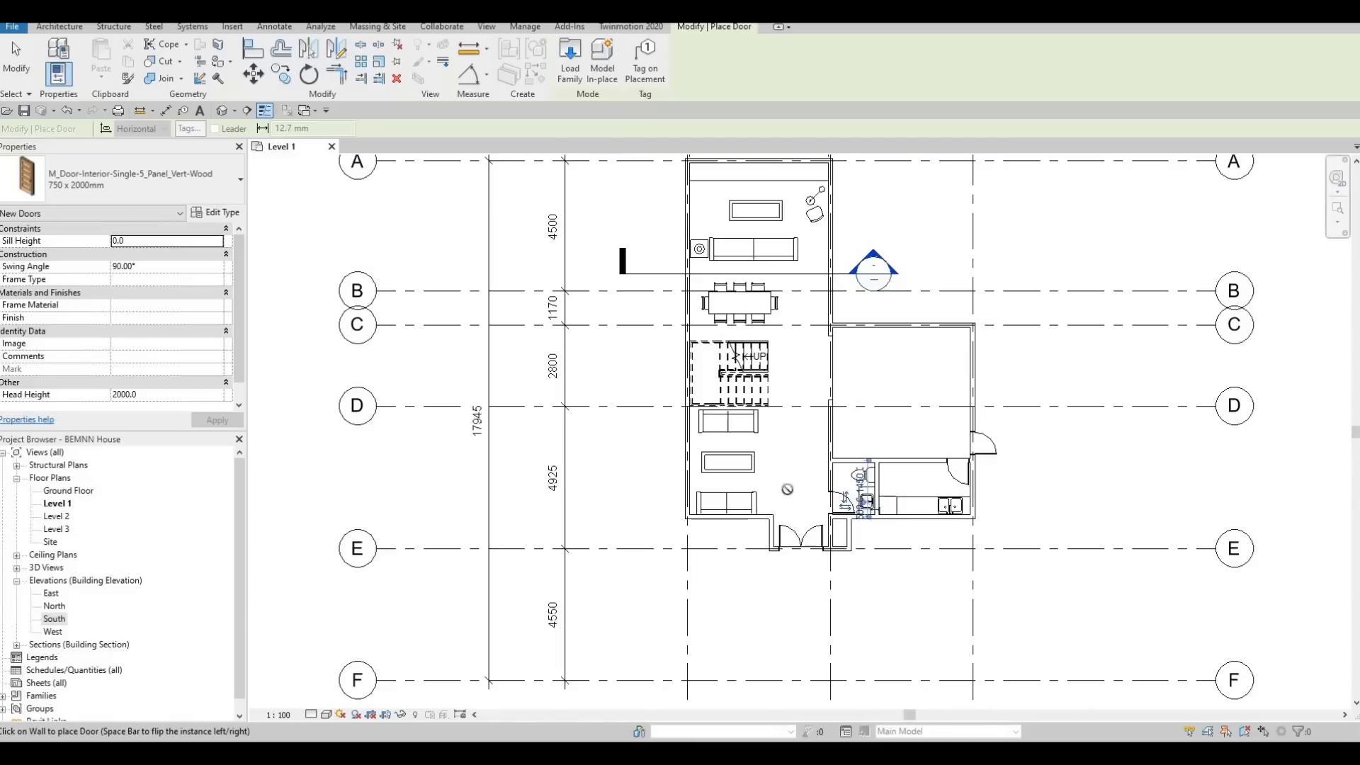
middle_drag(787, 489, 787, 534)
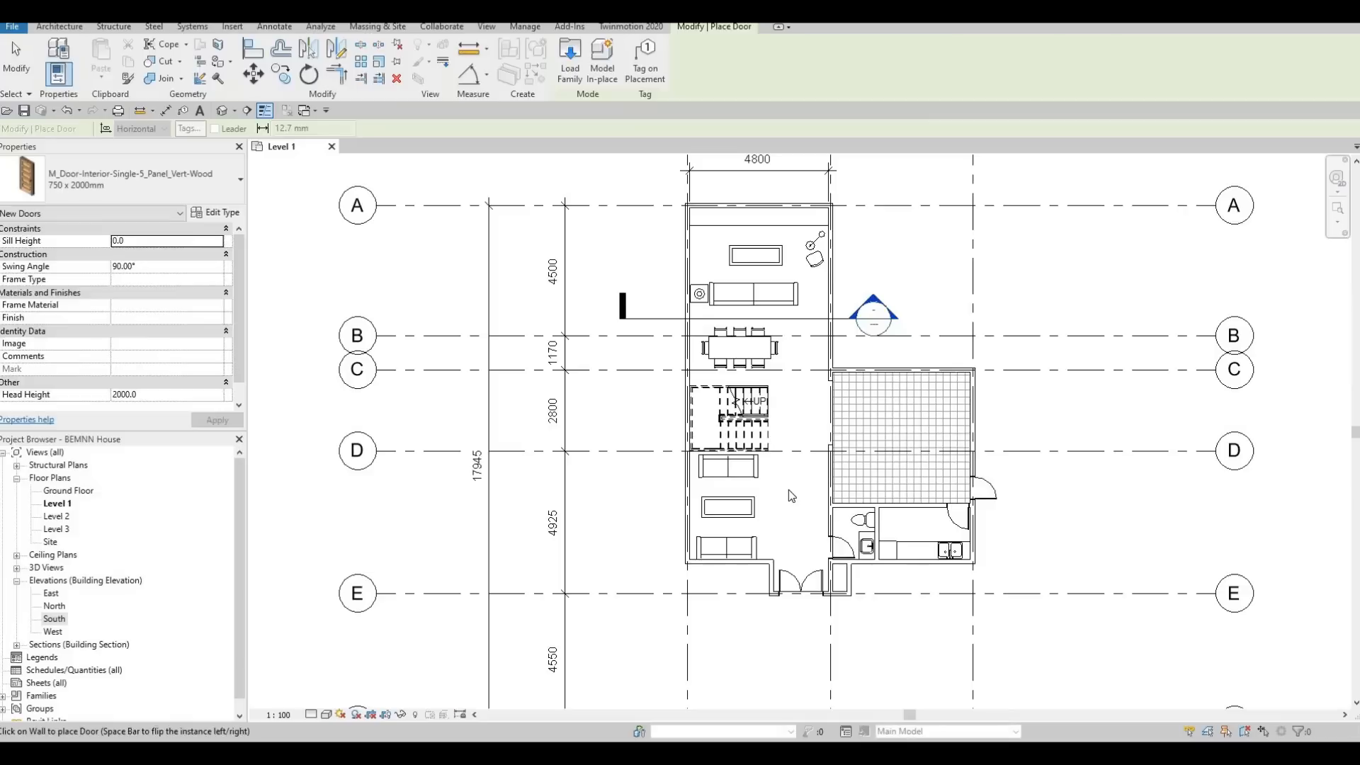
key(Escape)
- Load the sliding door family from the project's block folder into the Revit model
middle_drag(752, 543, 717, 613)
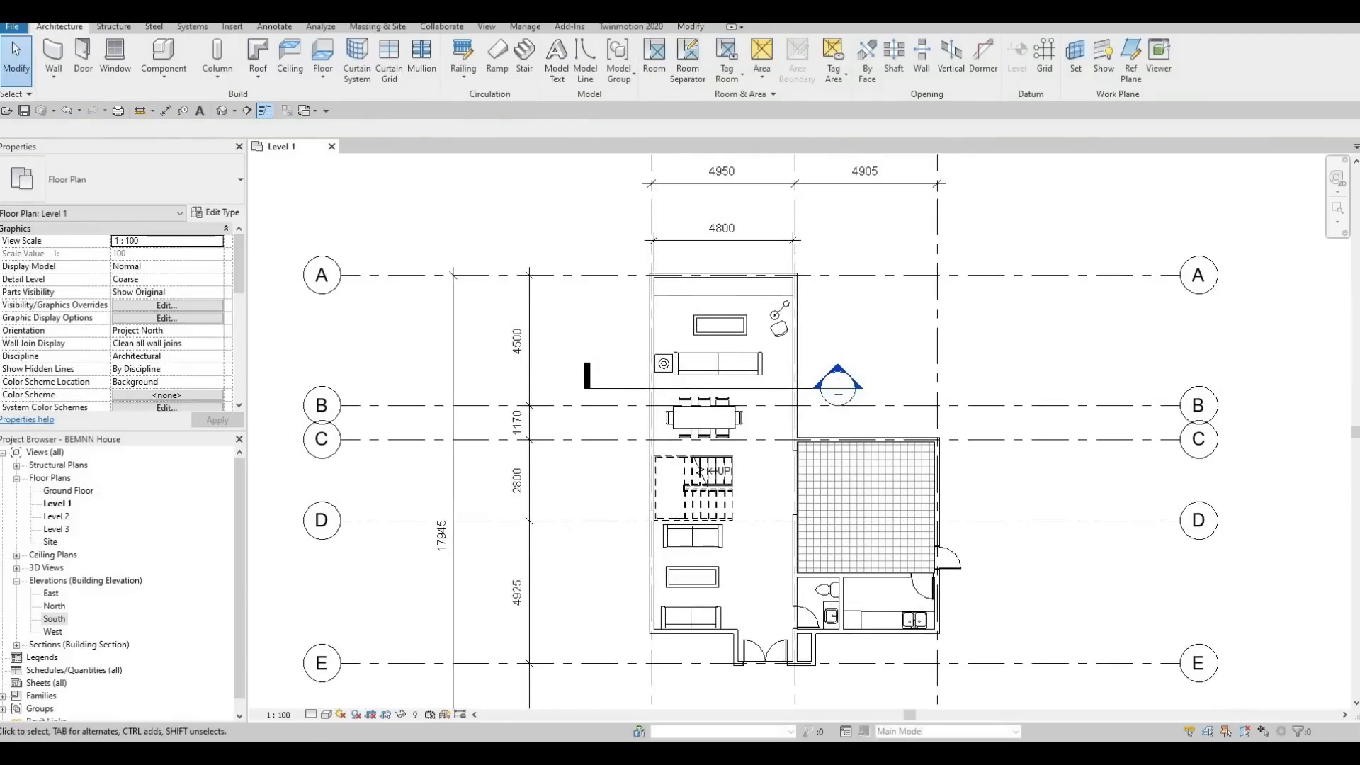
key(alt+Tab)
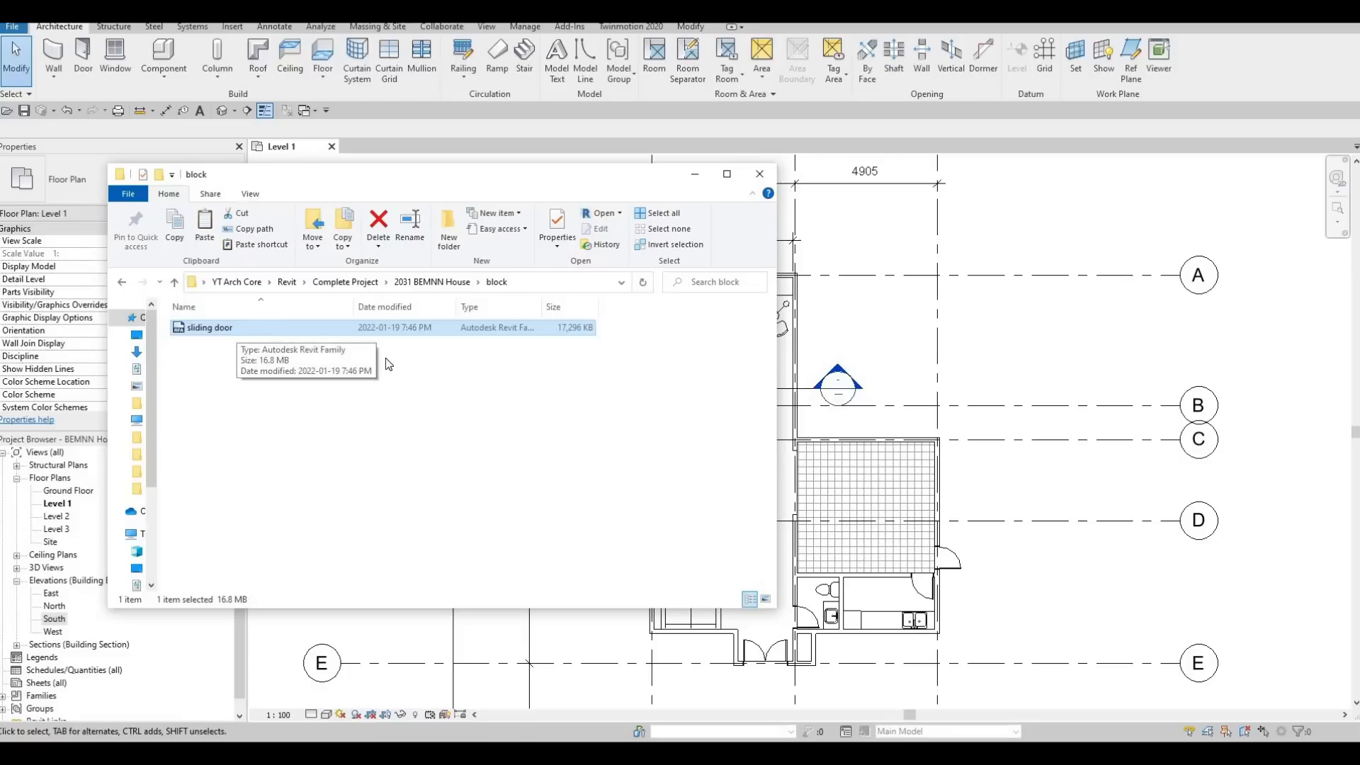
drag(267, 331, 896, 444)
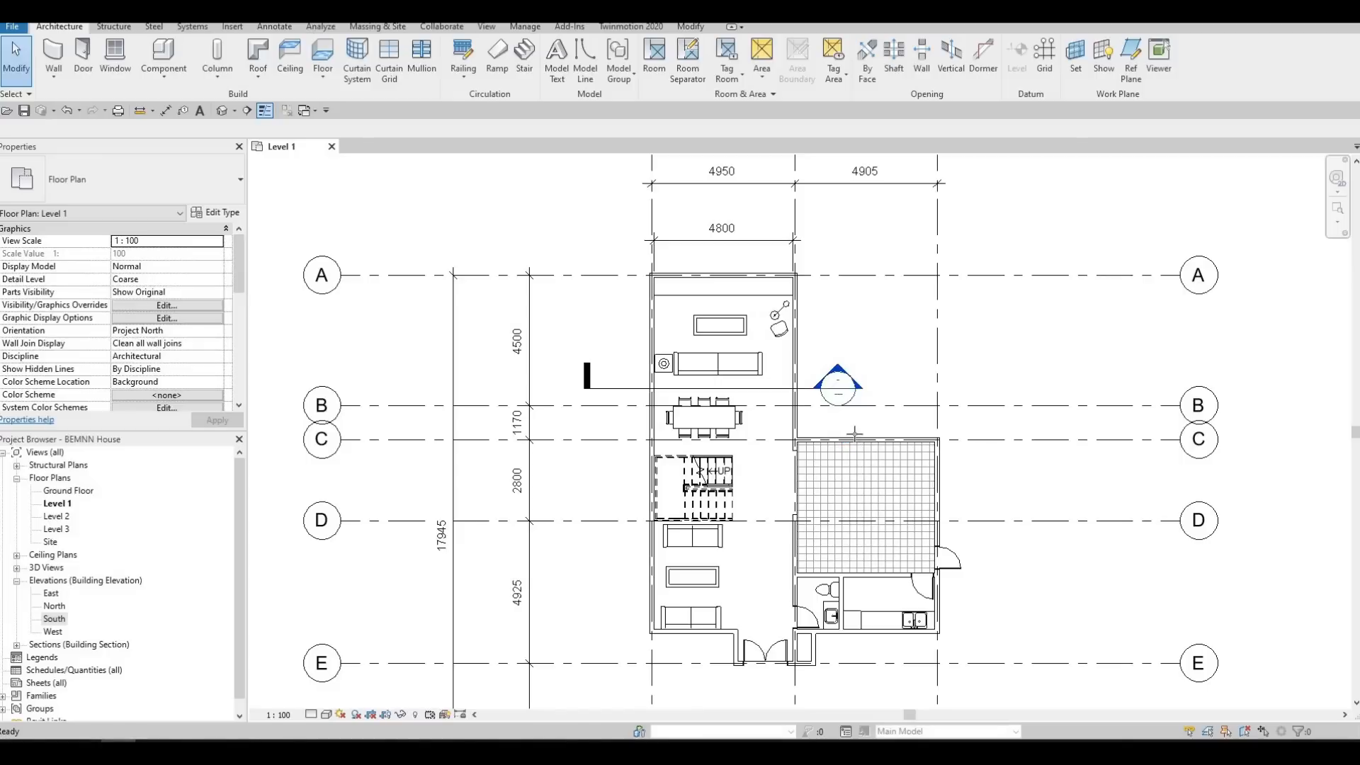
- Try to place the sliding door in the tiled room's exterior wall along grid C
key(d)
key(r)
scroll(858, 431, up, 2)
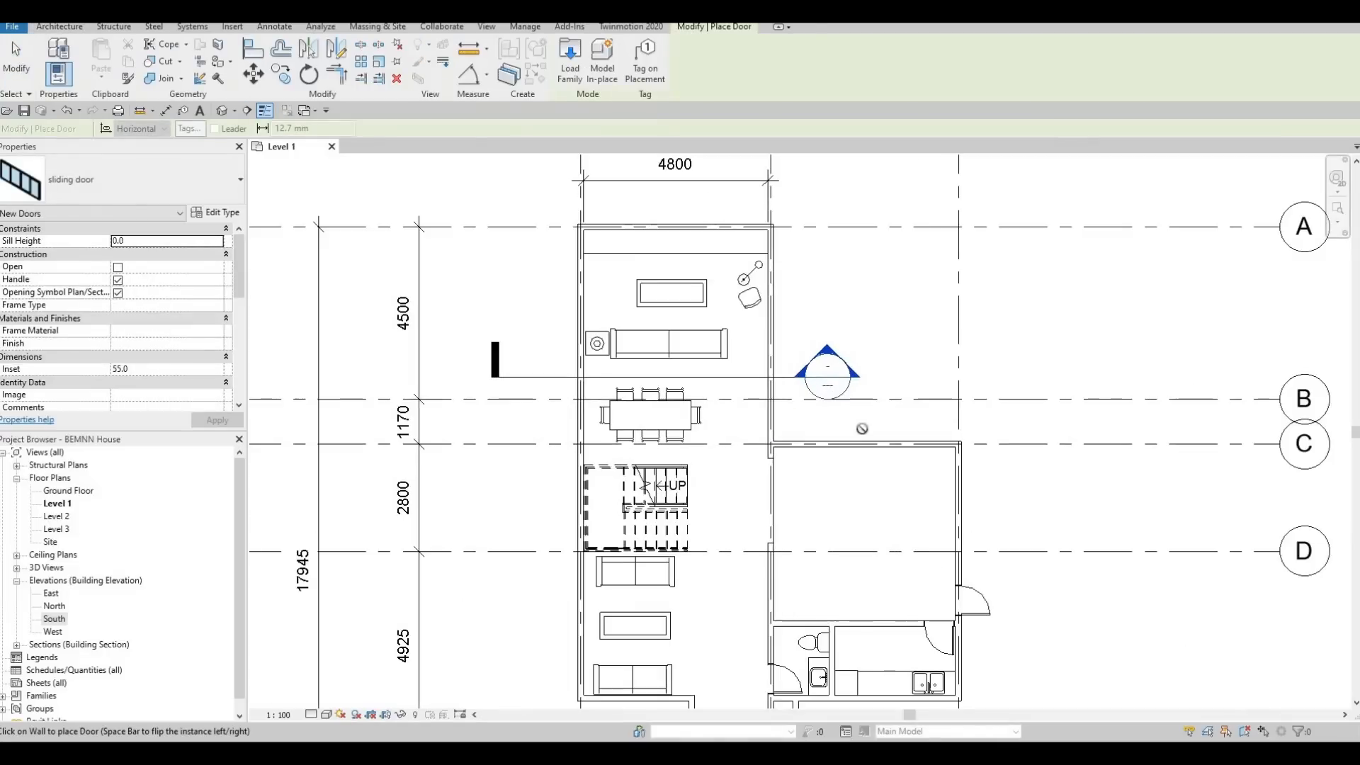
scroll(862, 428, up, 1)
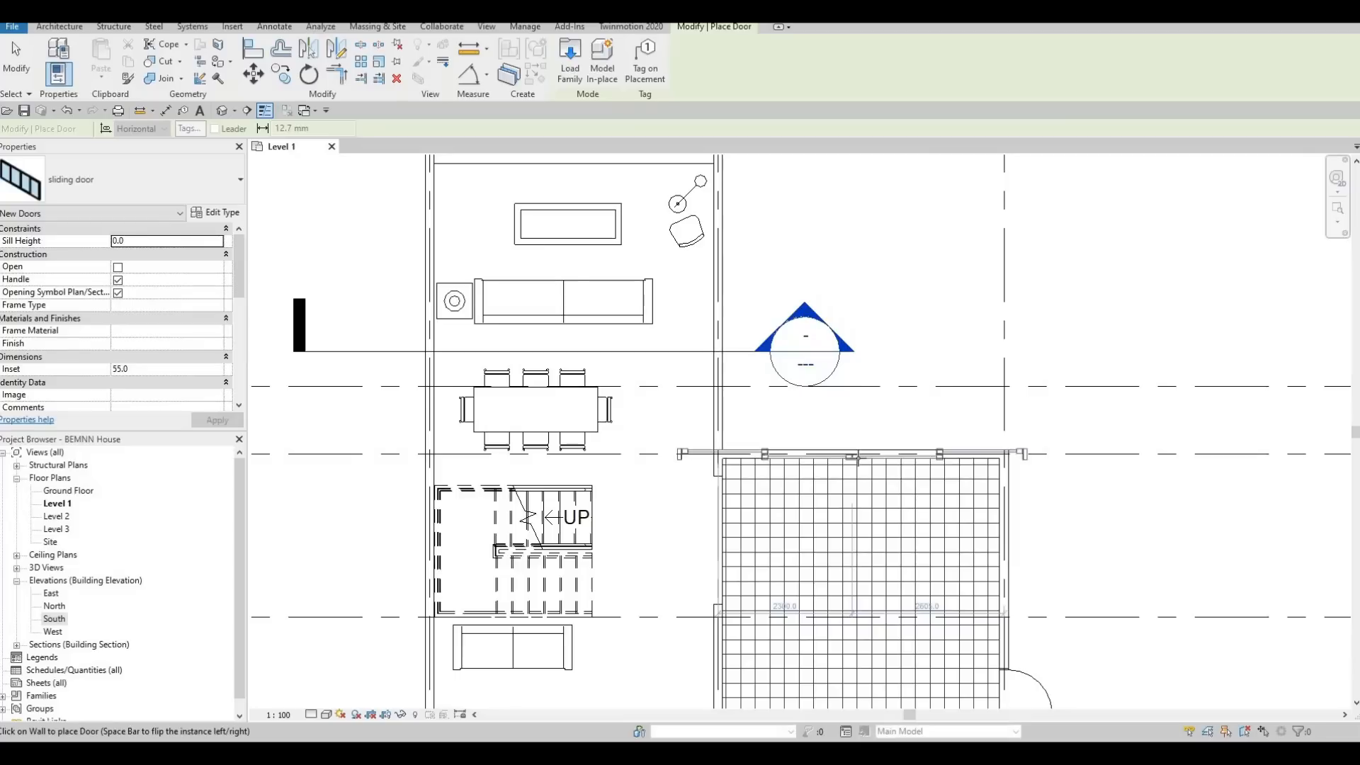
click(852, 494)
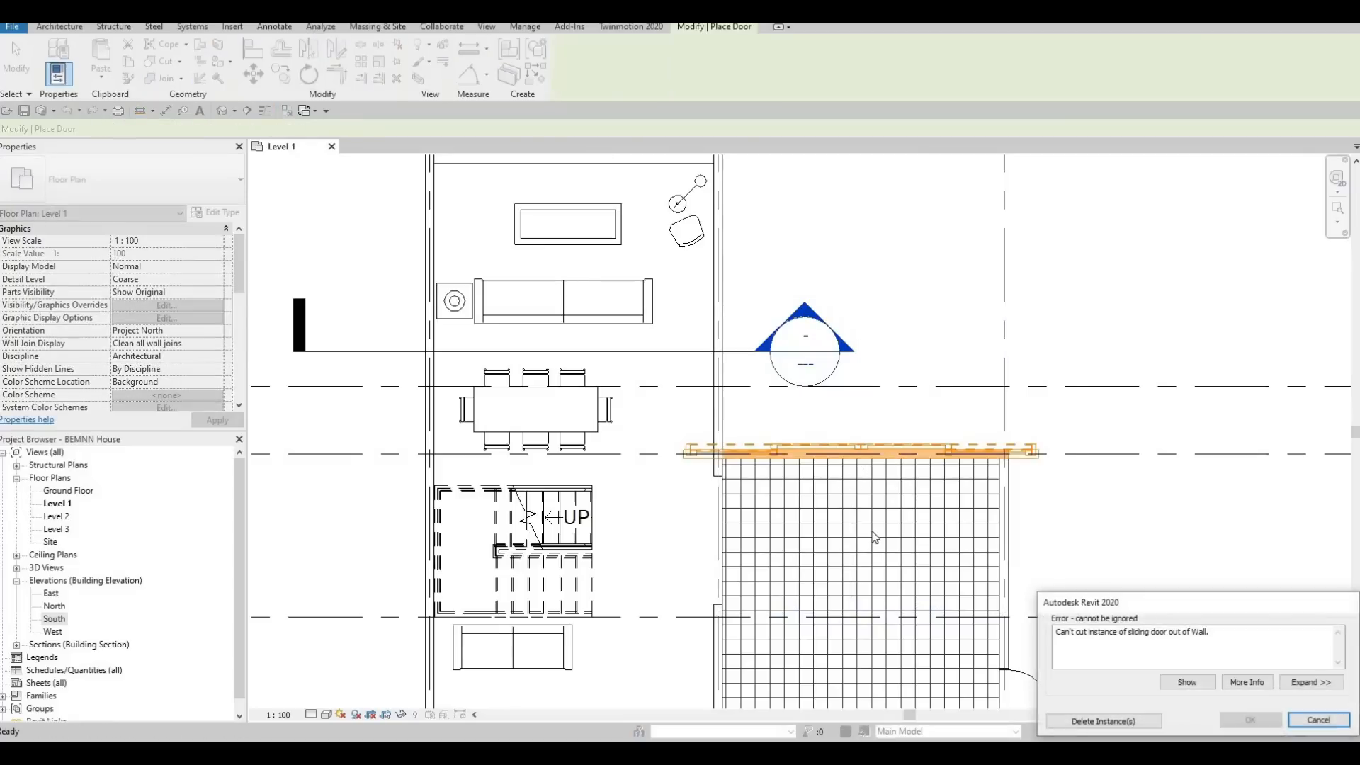
key(Escape)
key(Escape)
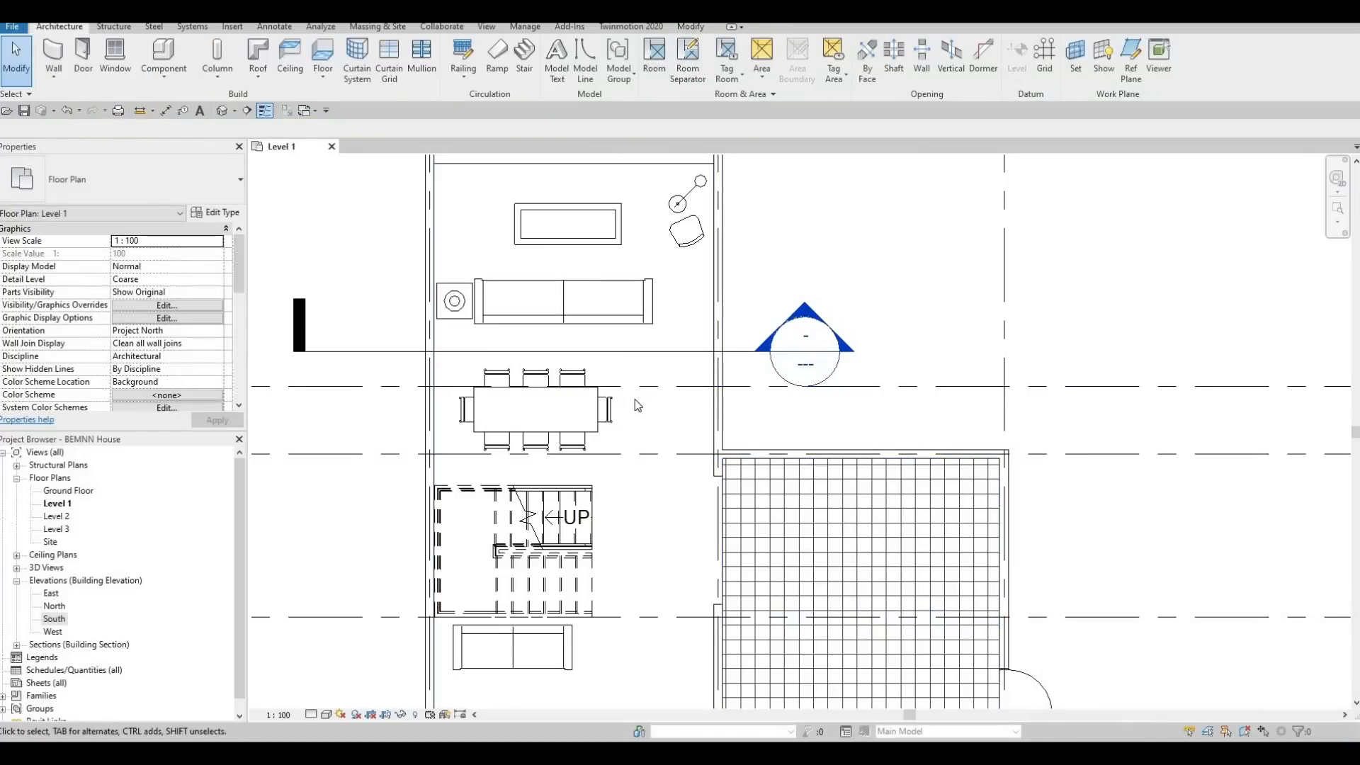
key(c)
key(m)
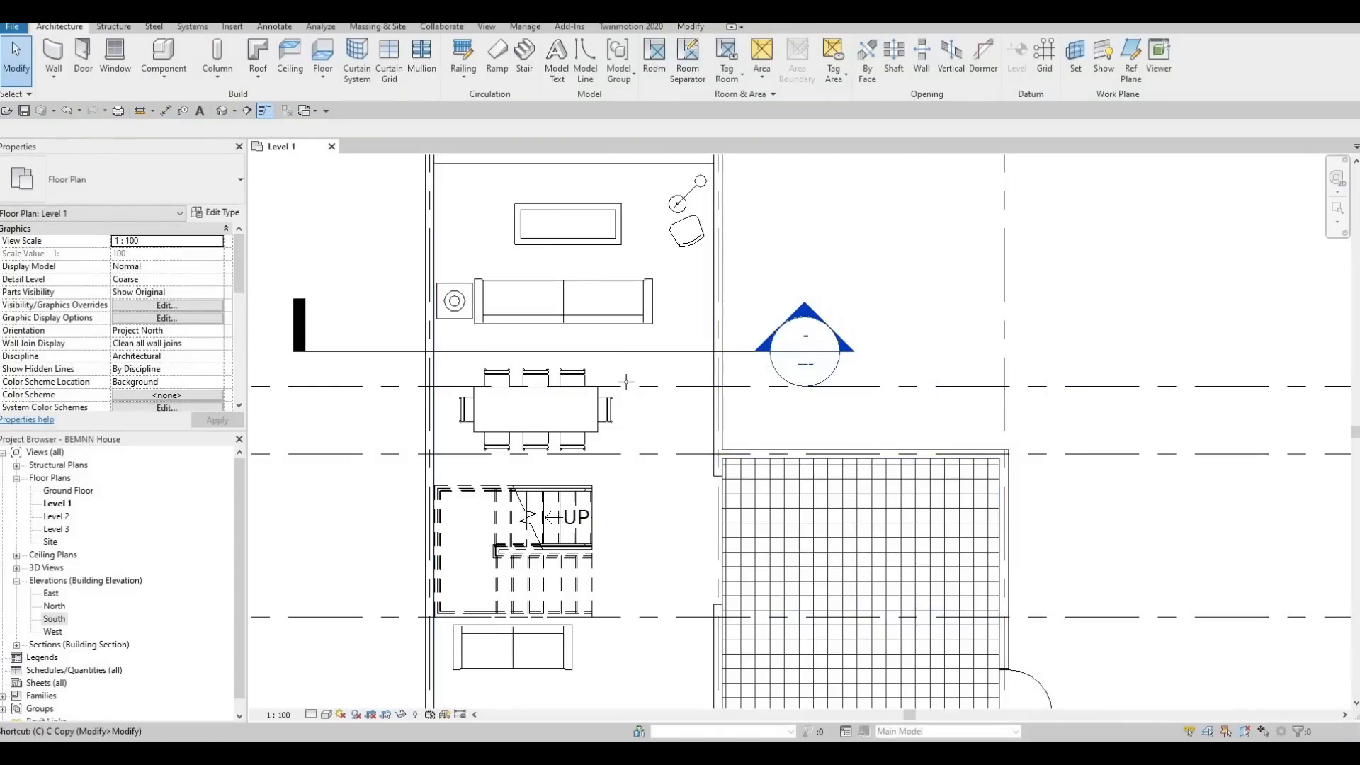
scroll(623, 386, down, 1)
key(Escape)
key(Escape)
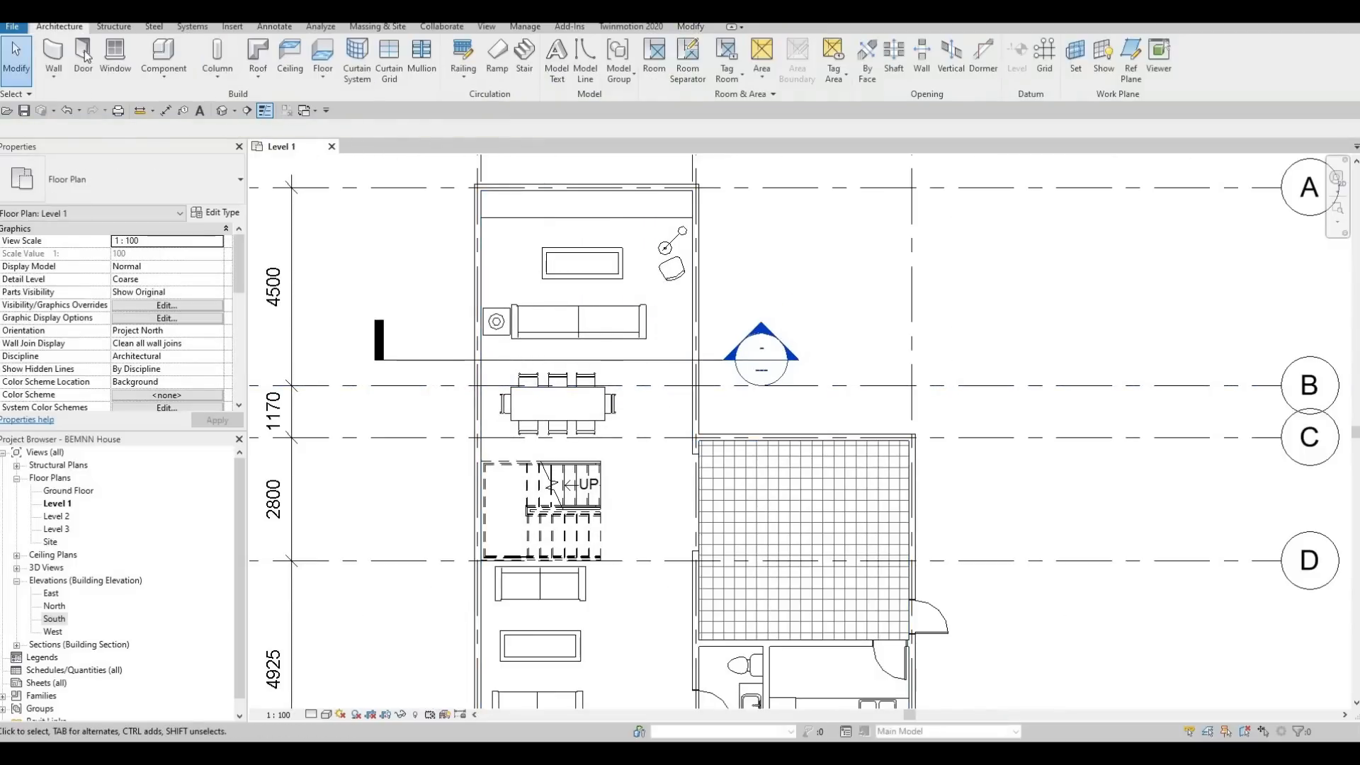
- Place the sliding door in the west exterior wall beside the sofa and dining table, about 3400 mm from grid A, and select it
click(79, 55)
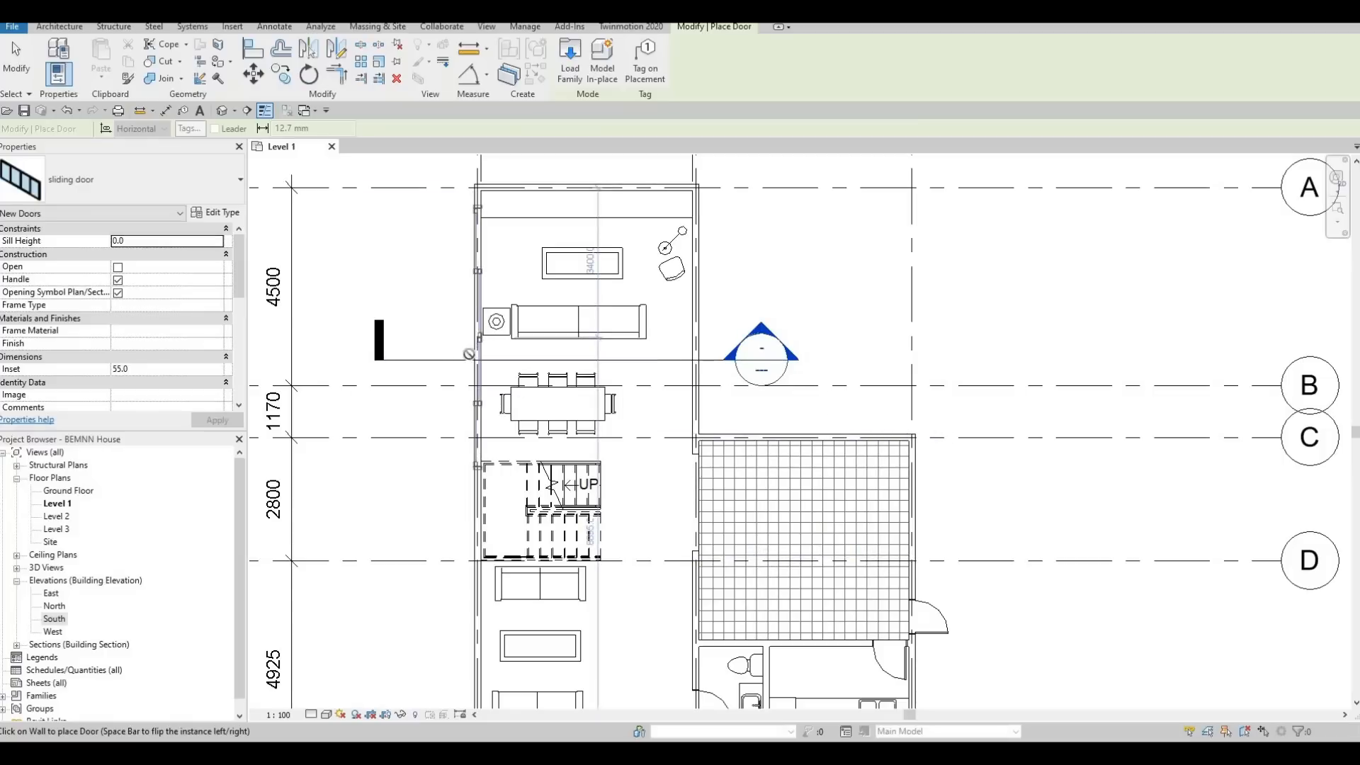
click(478, 338)
key(Escape)
key(Escape)
scroll(474, 347, up, 3)
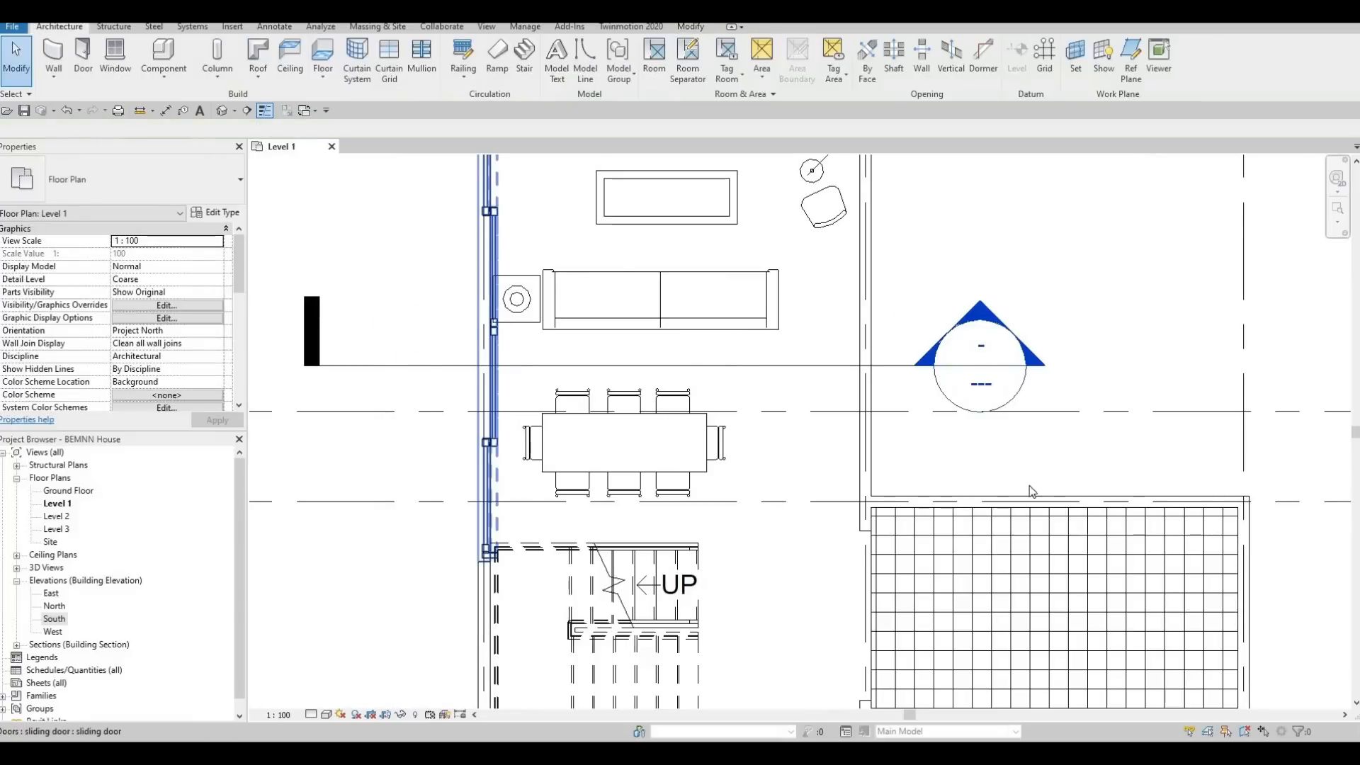
click(493, 248)
scroll(496, 396, down, 2)
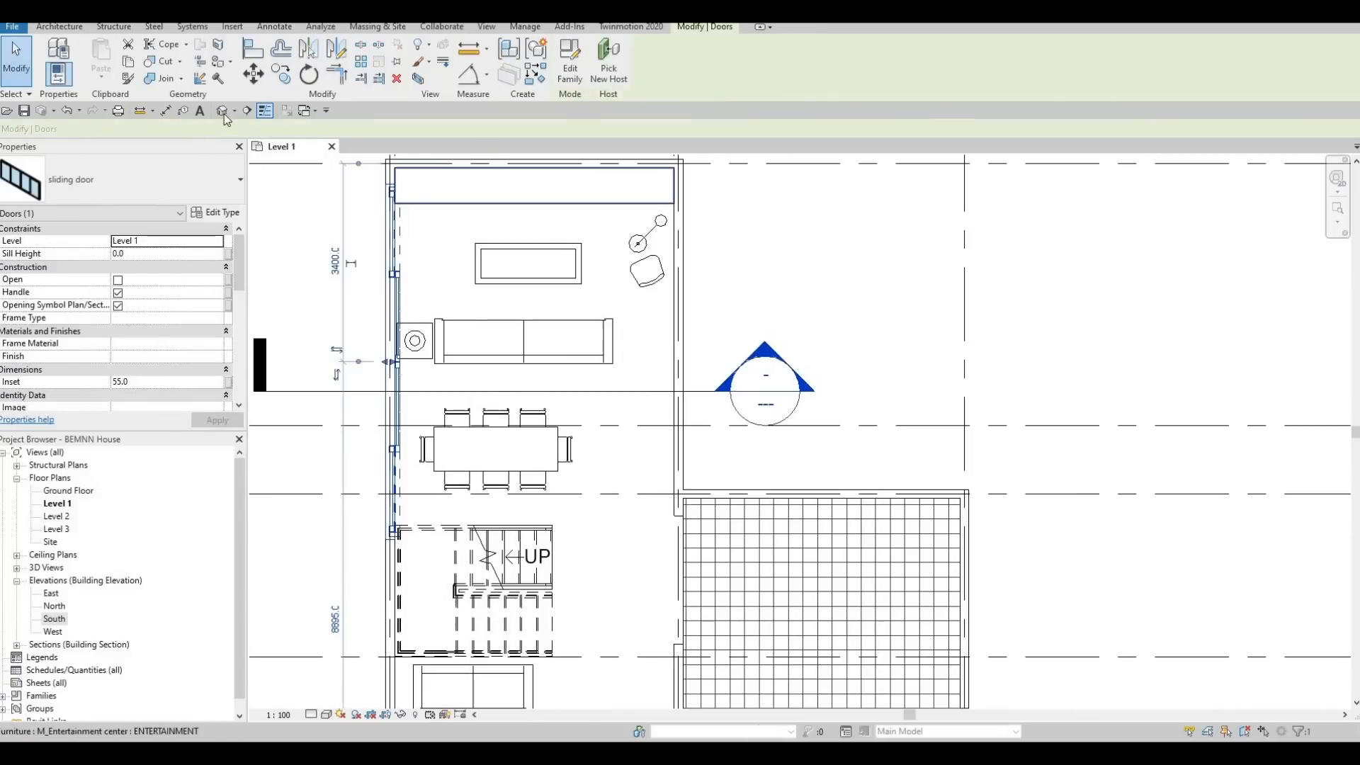
- Measure the tiled room's inside width with an aligned dimension between its side walls and delete that dimension
key(d)
key(i)
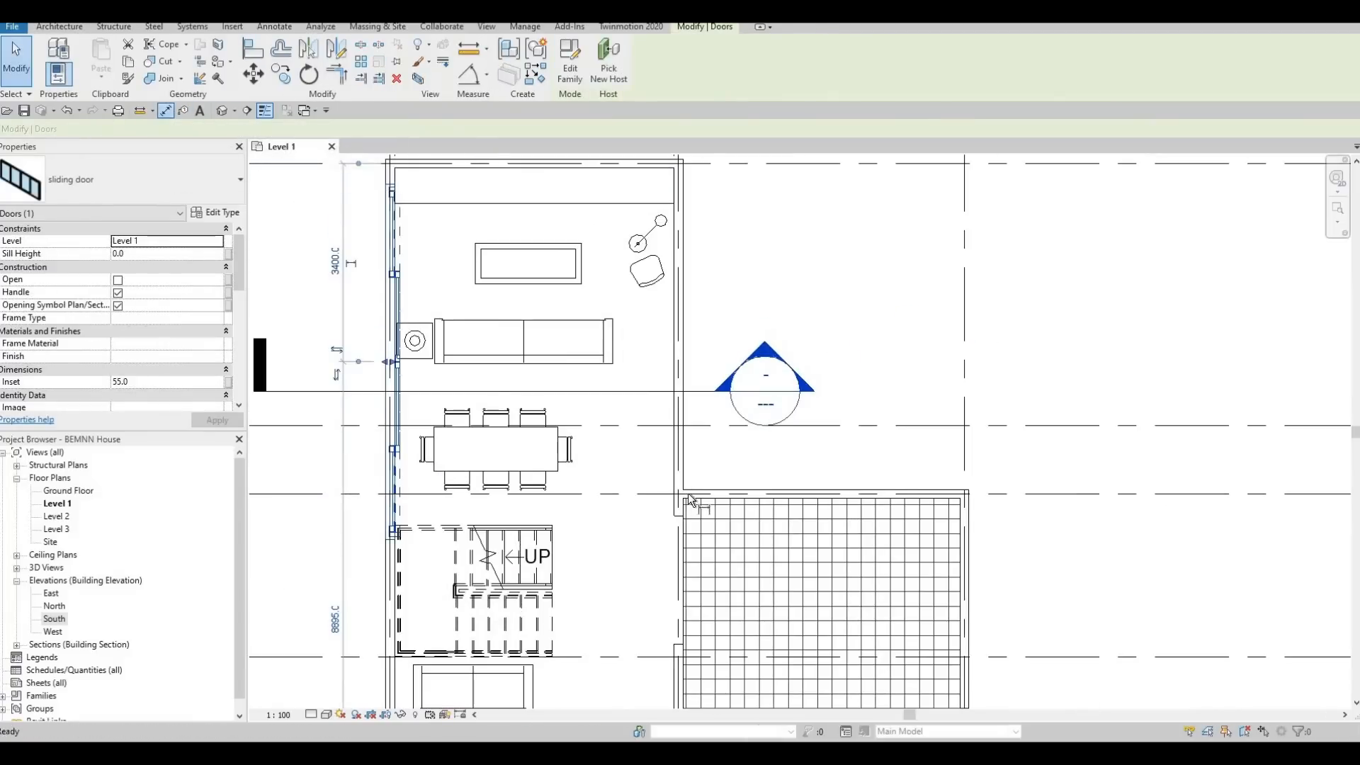
scroll(679, 452, up, 2)
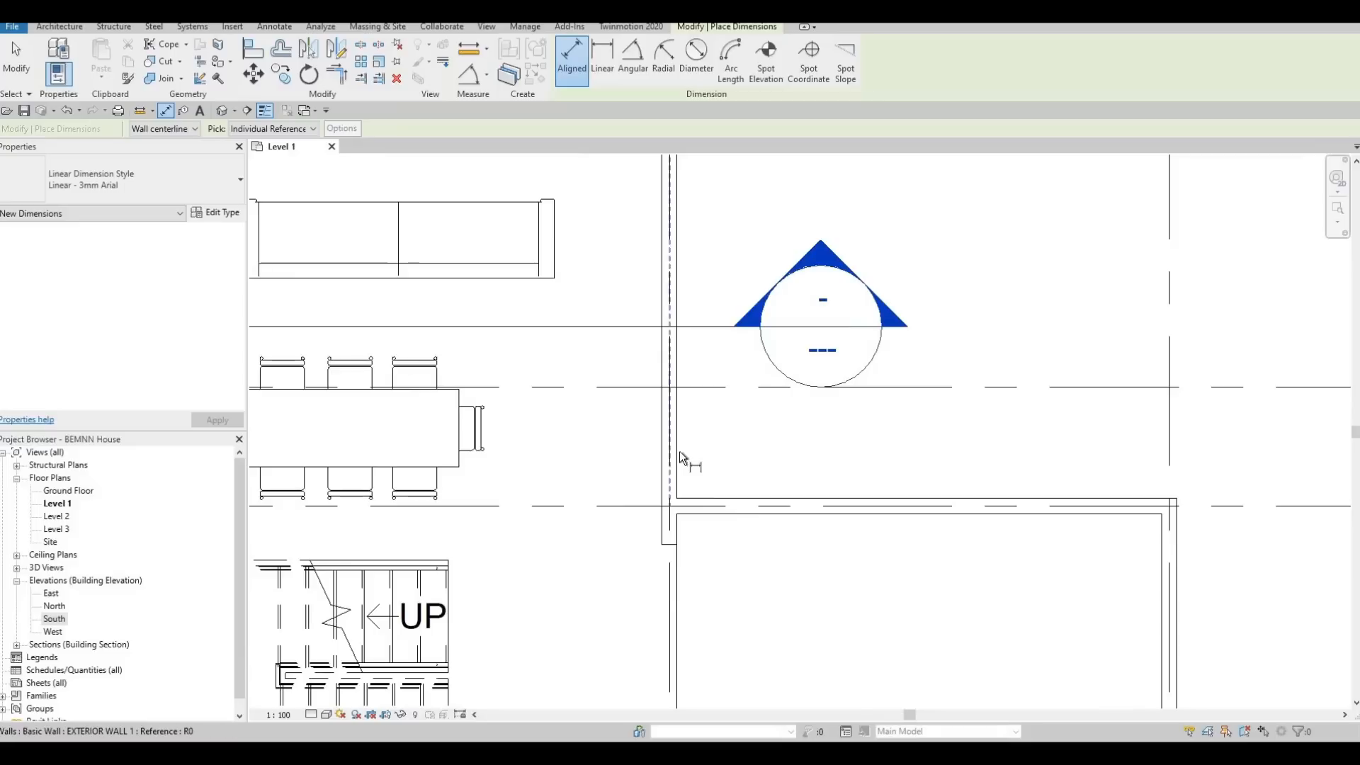
click(1123, 504)
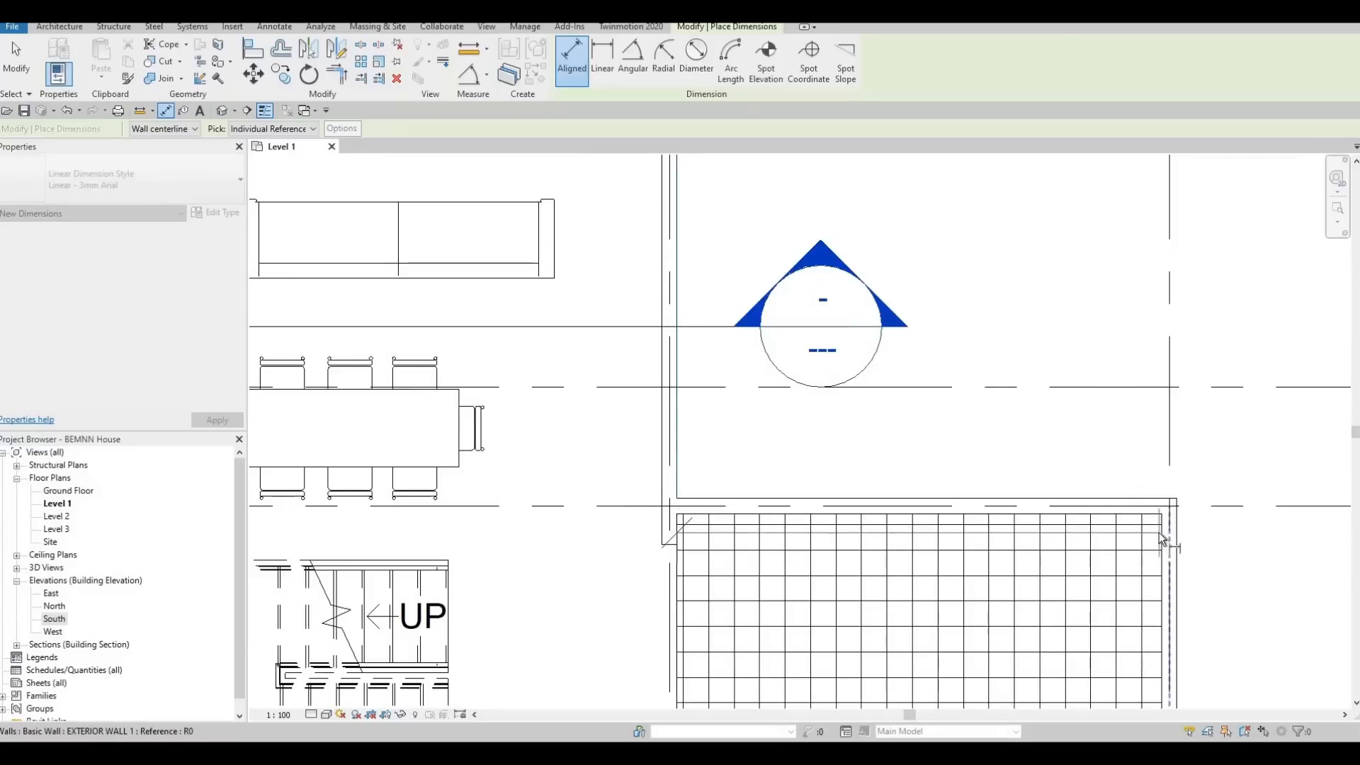
click(1162, 541)
click(962, 447)
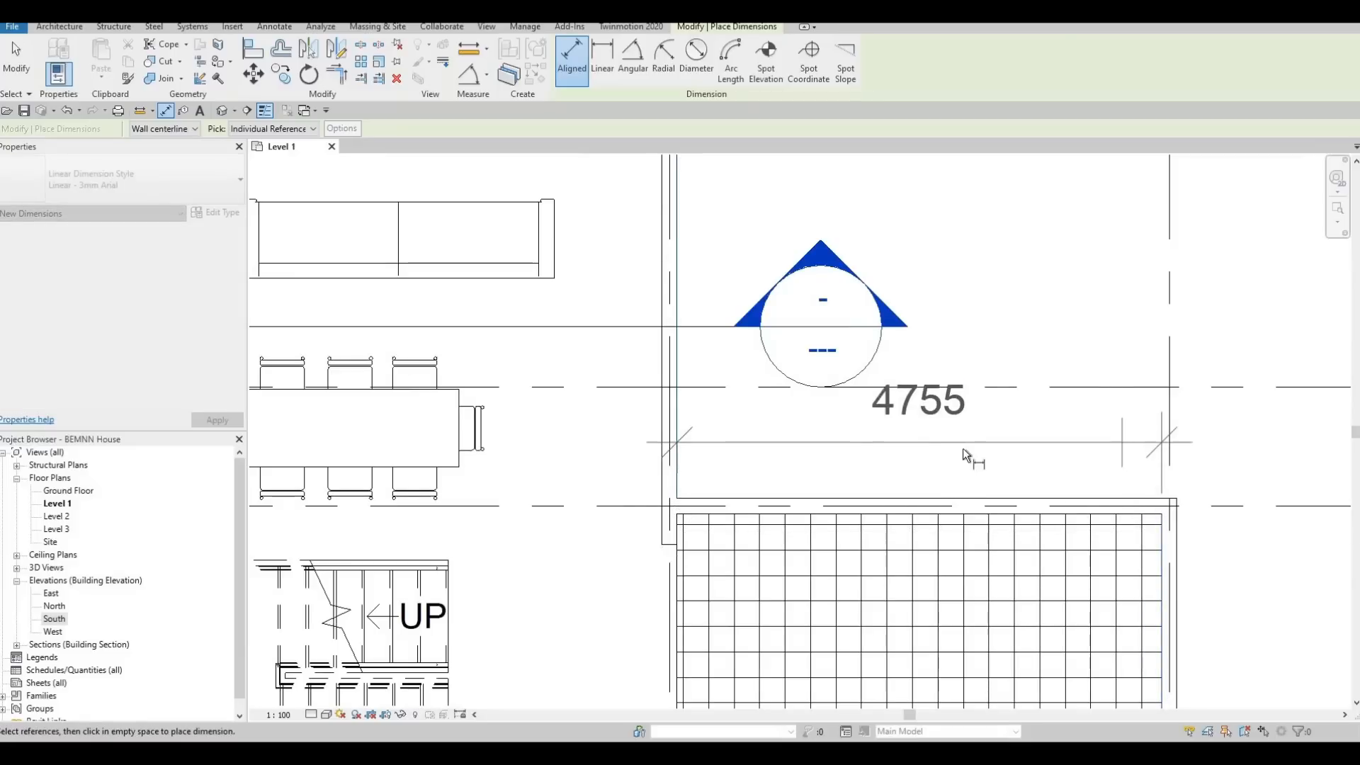
scroll(970, 448, down, 1)
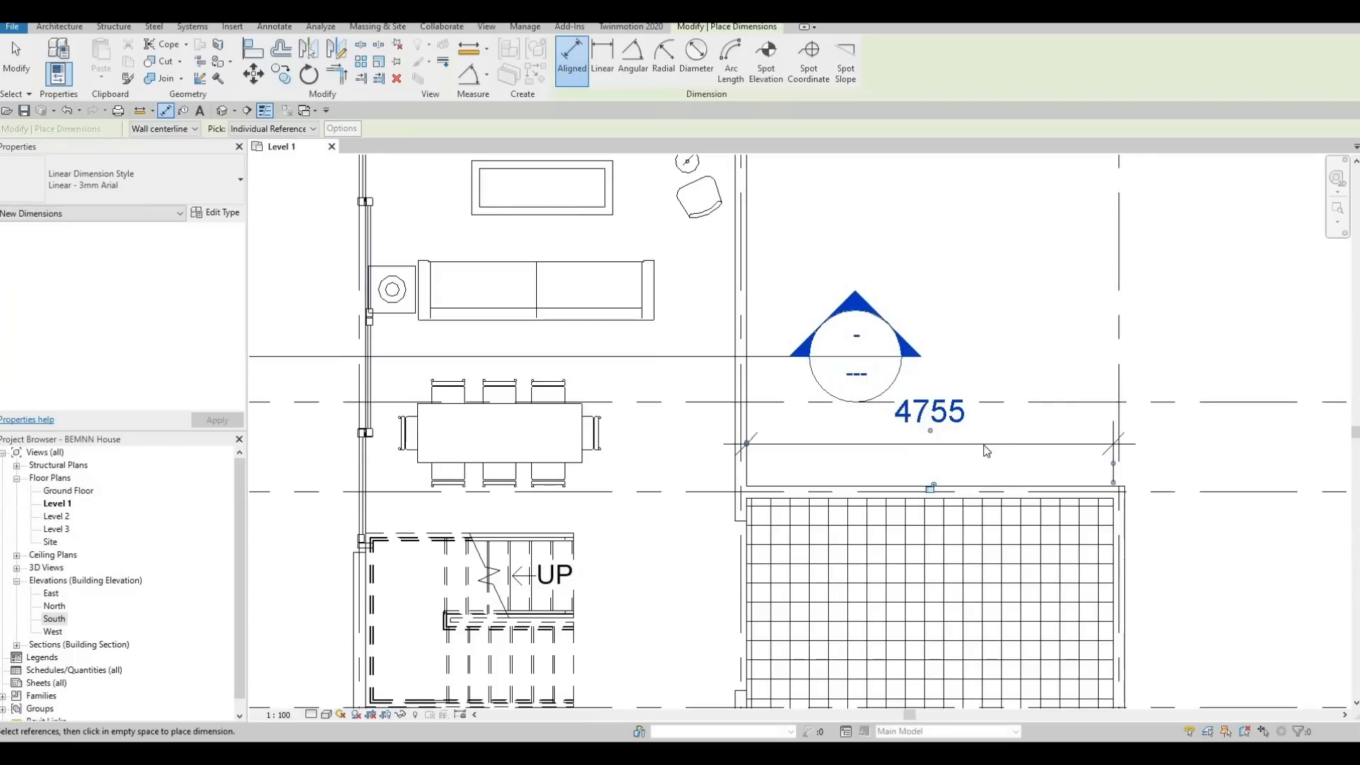
key(Escape)
click(981, 444)
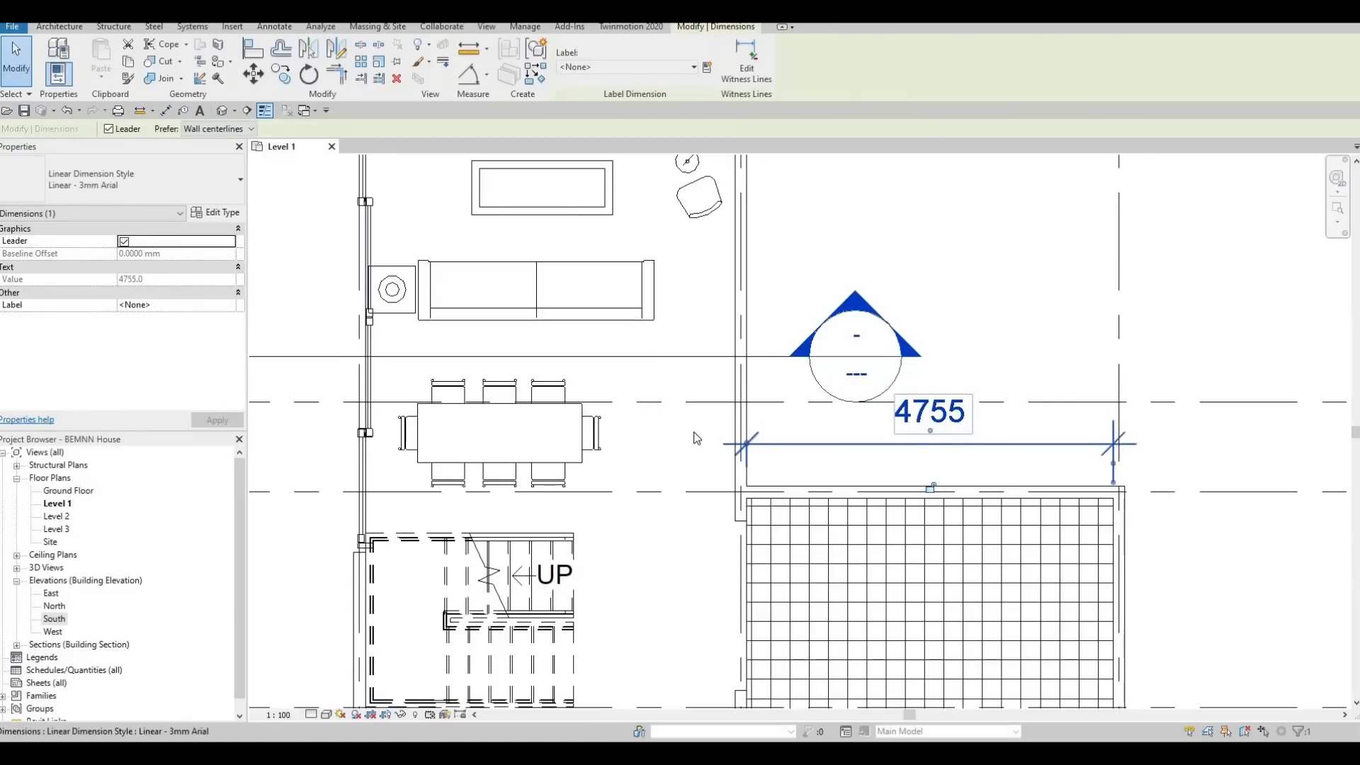
key(Delete)
scroll(970, 432, down, 3)
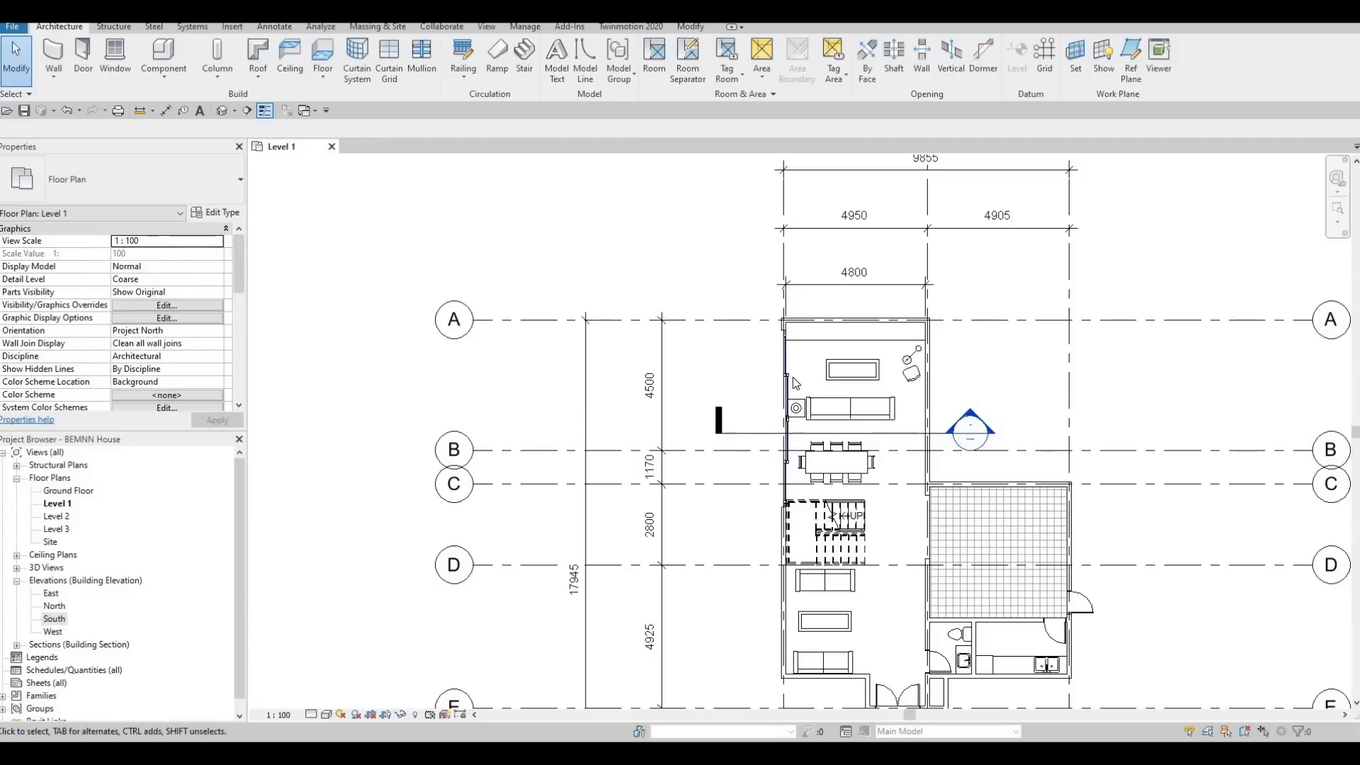
- Set the Inset of the sliding door in the west wall to 0
click(788, 388)
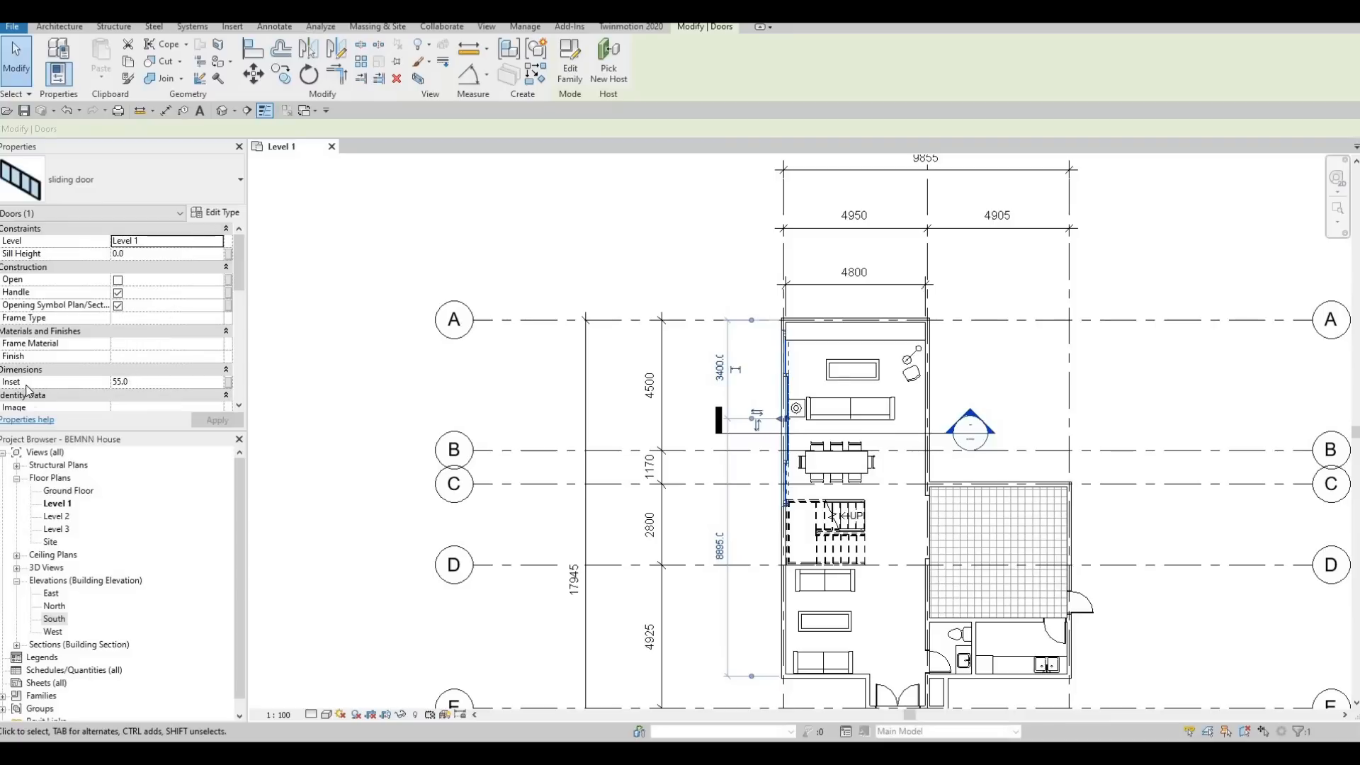
click(152, 381)
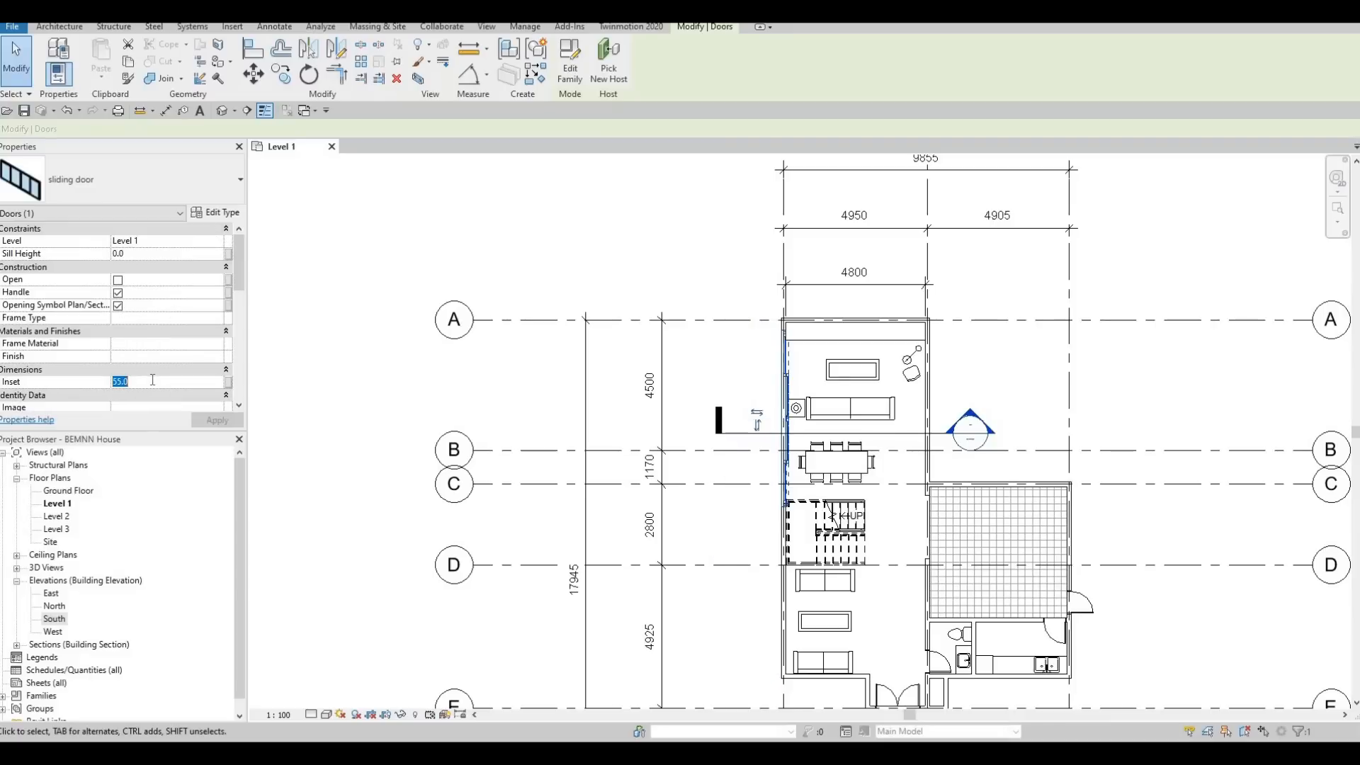
text(0)
scroll(163, 379, down, 5)
scroll(170, 379, up, 4)
- Set the sliding door type's Height Sliding Door to 2800 and Width Sliding Door to 4700
click(222, 214)
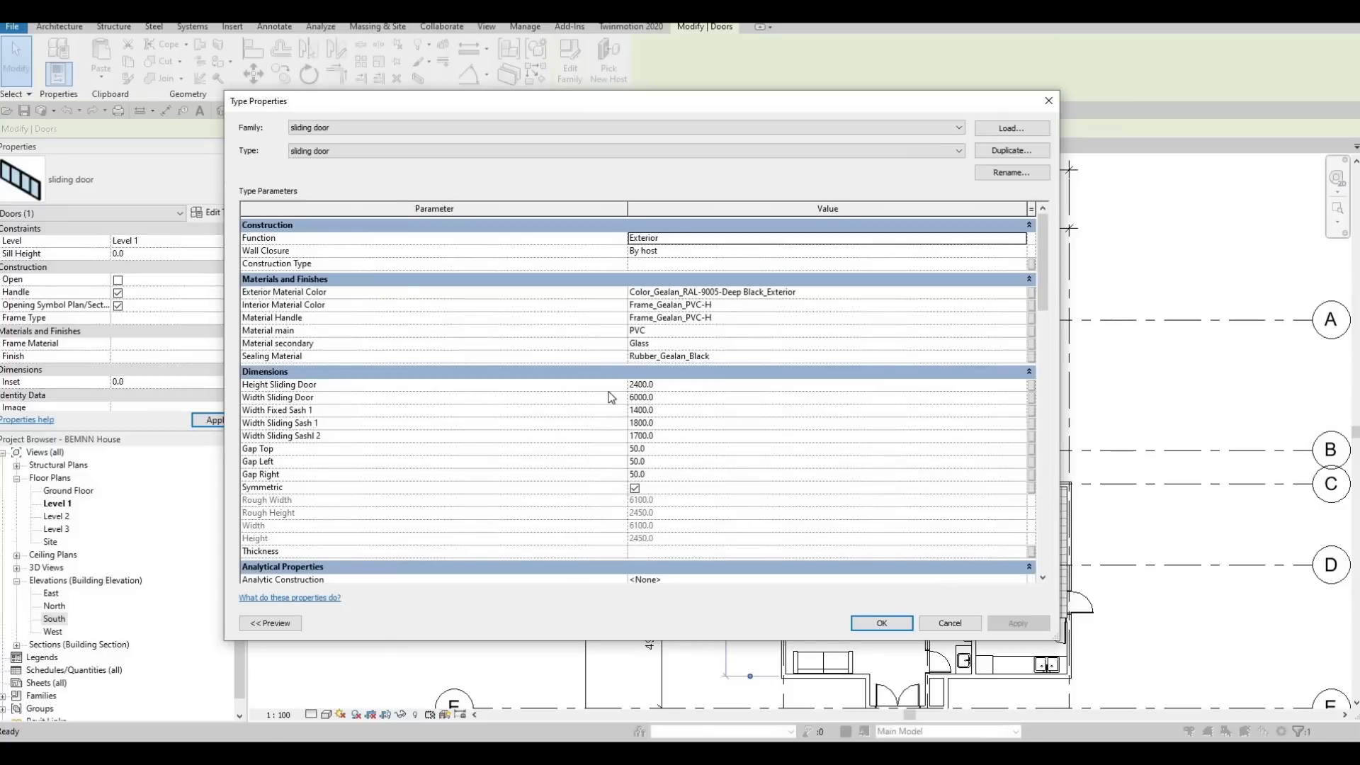
click(667, 389)
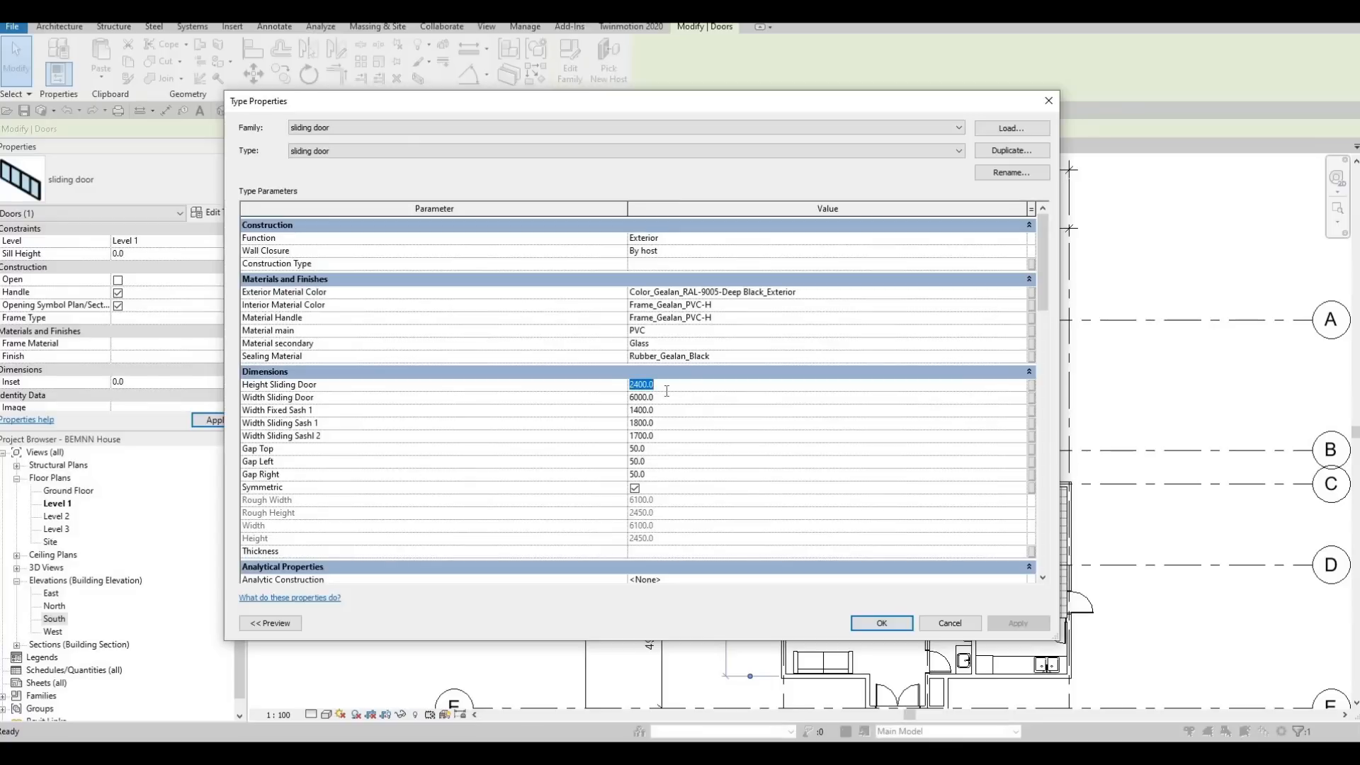
text(280)
click(667, 399)
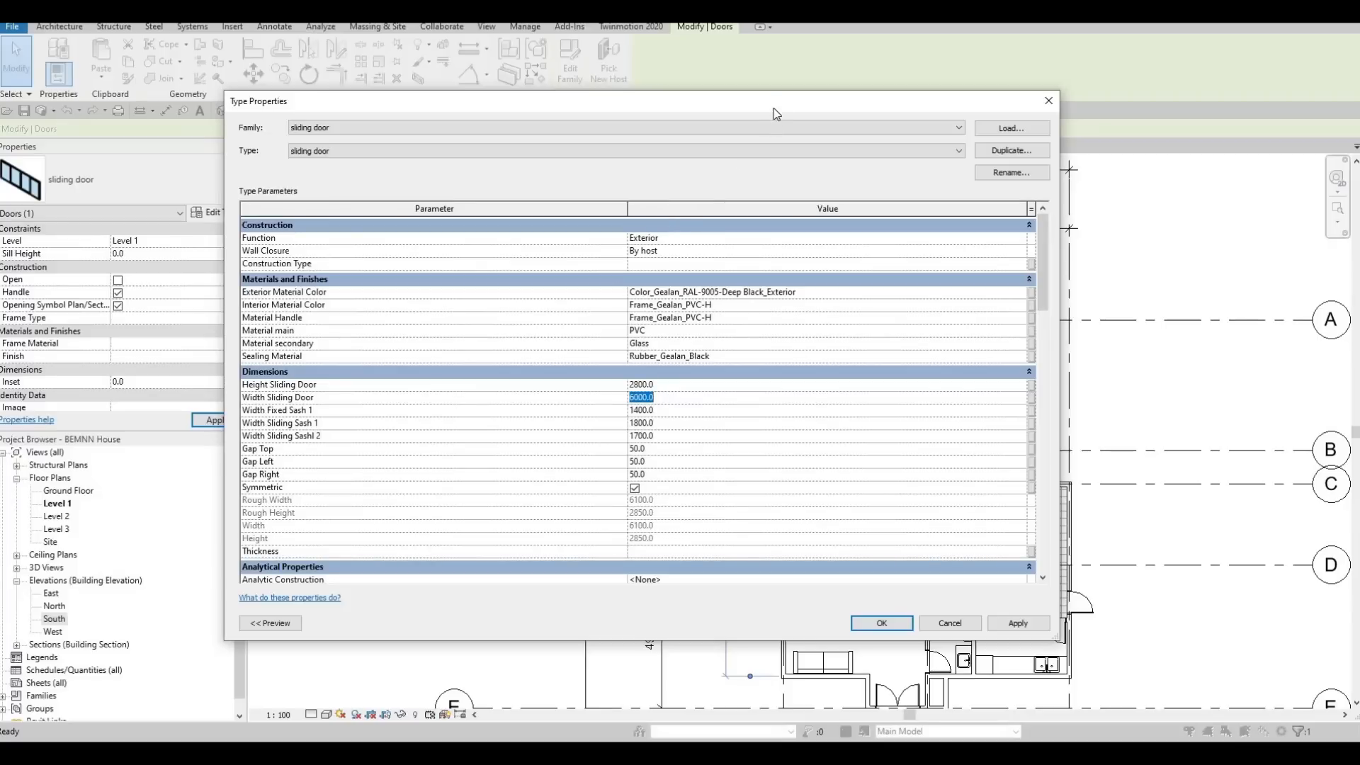
mouse_move(773, 114)
mouse_down()
mouse_move(869, 108)
mouse_move(1041, 736)
mouse_move(772, 131)
mouse_up()
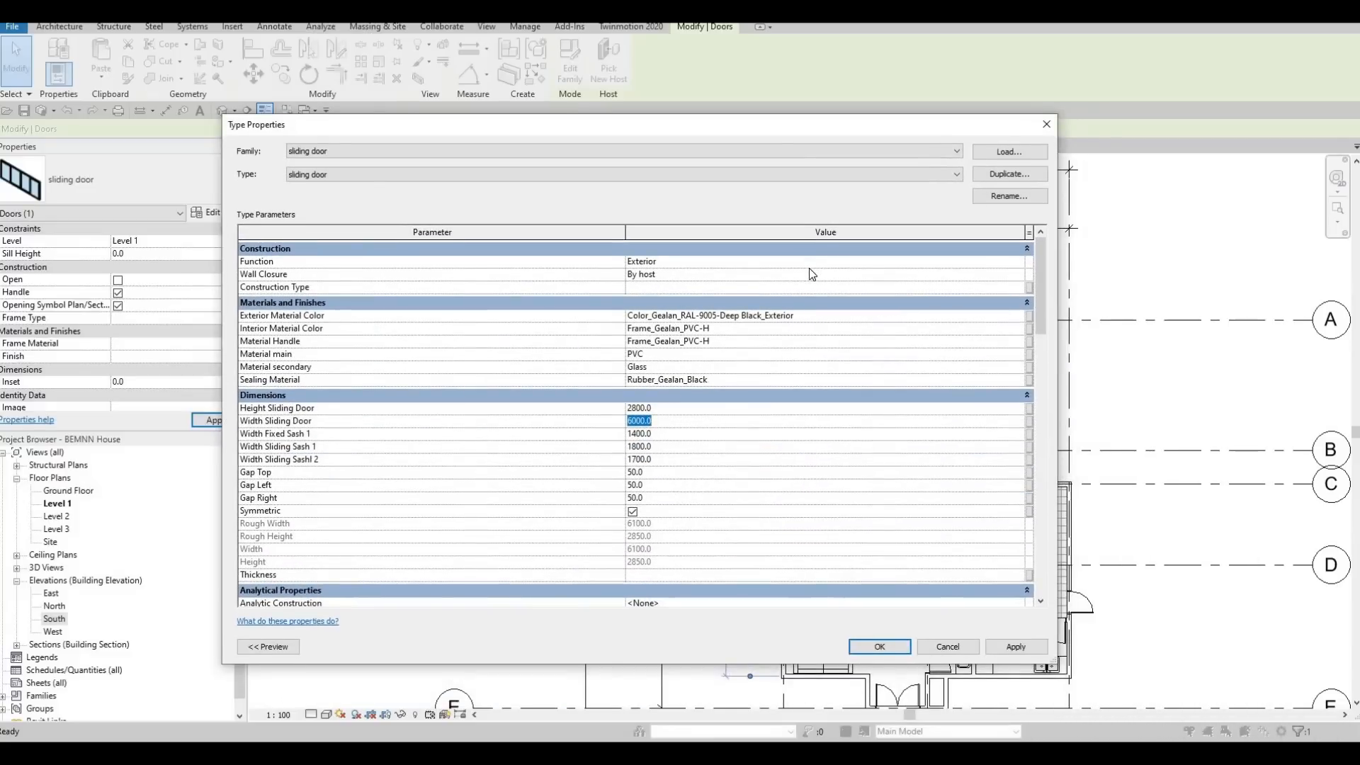
text(4700)
- Set the sliding door type's Gap Top, Gap Left and Gap Right to 0 and accept the type changes
click(668, 474)
click(660, 490)
key(Return)
text(0)
key(Return)
click(895, 647)
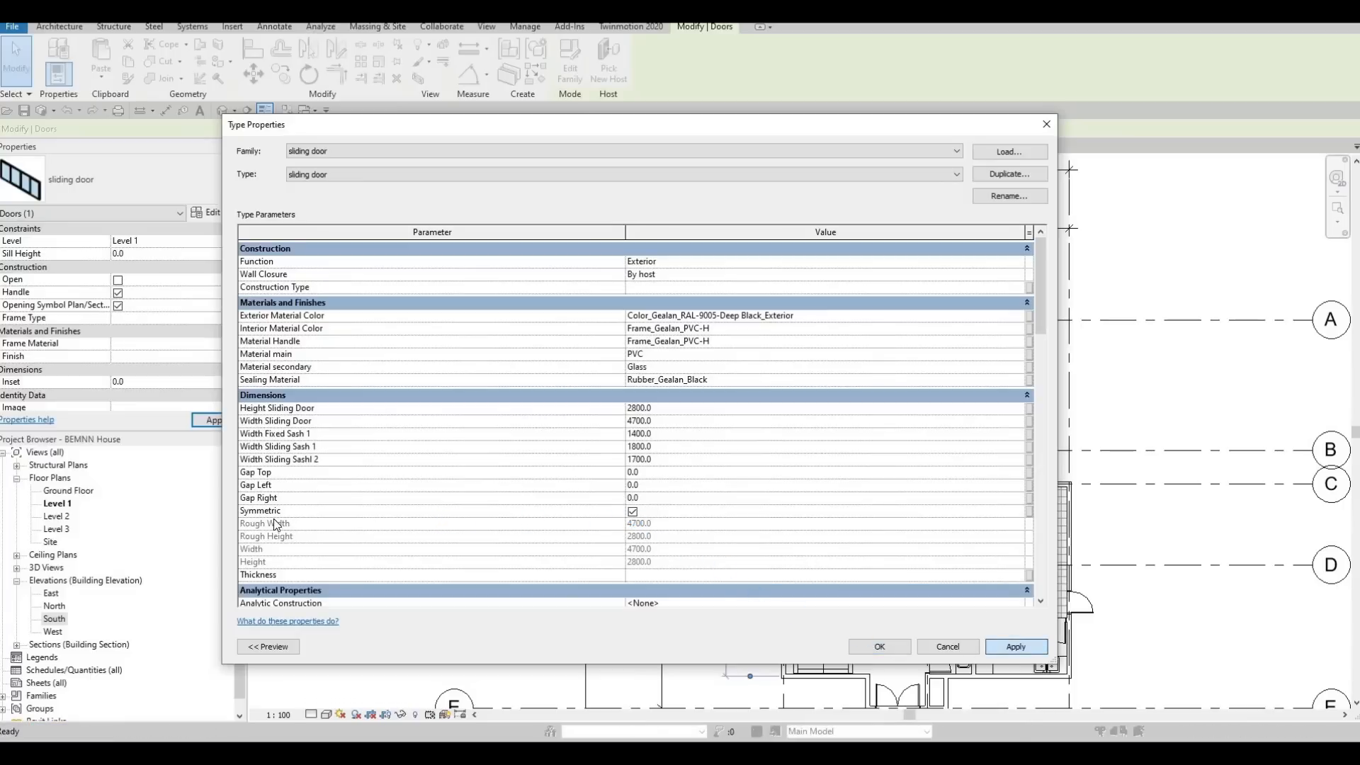
click(878, 646)
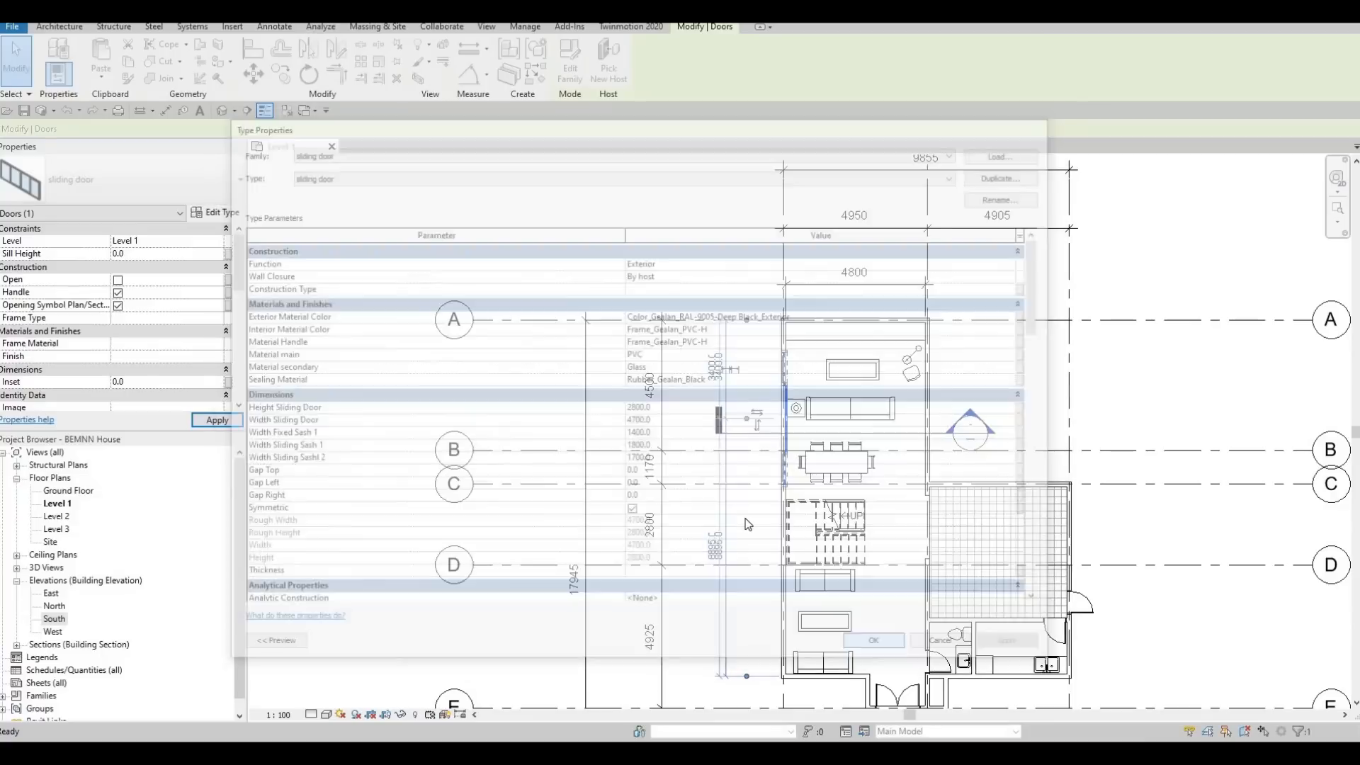
- Rehost the sliding door from the west wall to the tiled room's wall along grid C, midway between grids 2 and 3
scroll(769, 392, up, 4)
scroll(769, 393, up, 2)
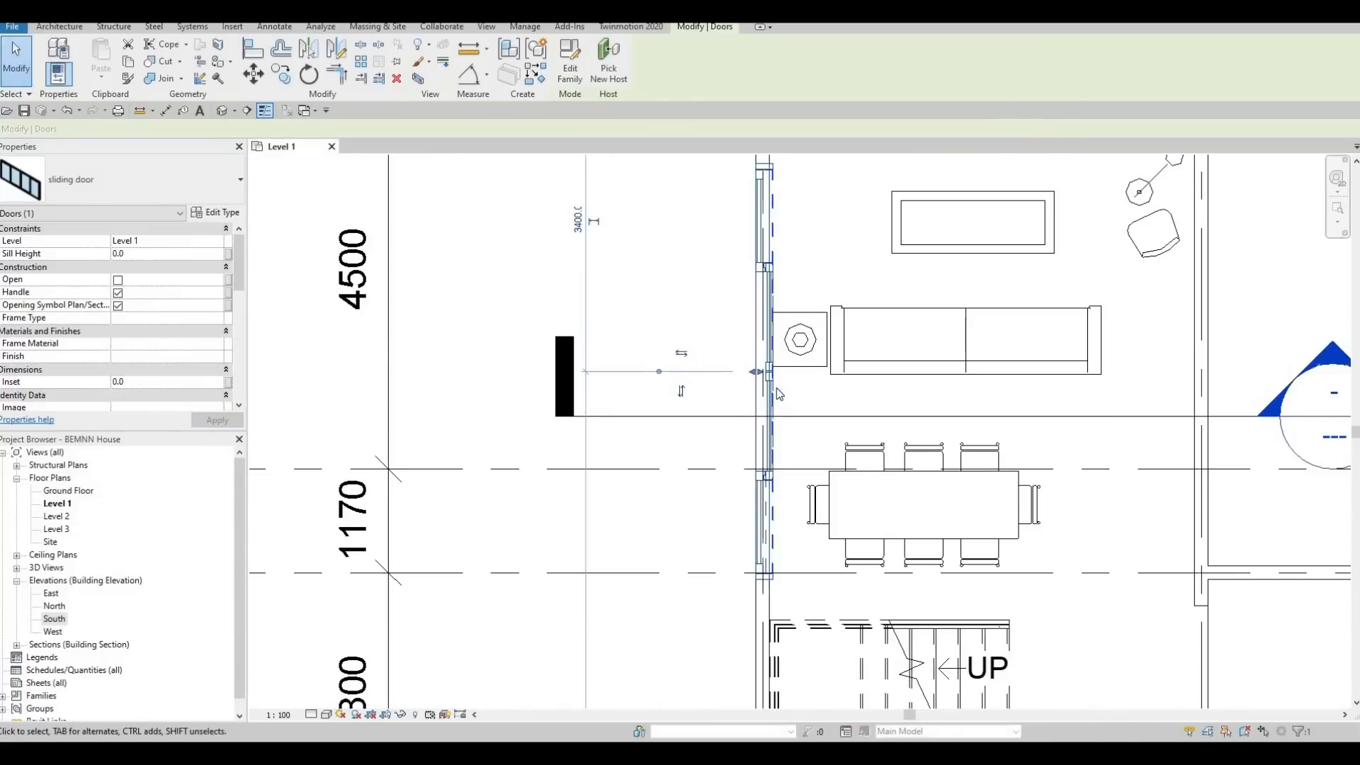
key(Escape)
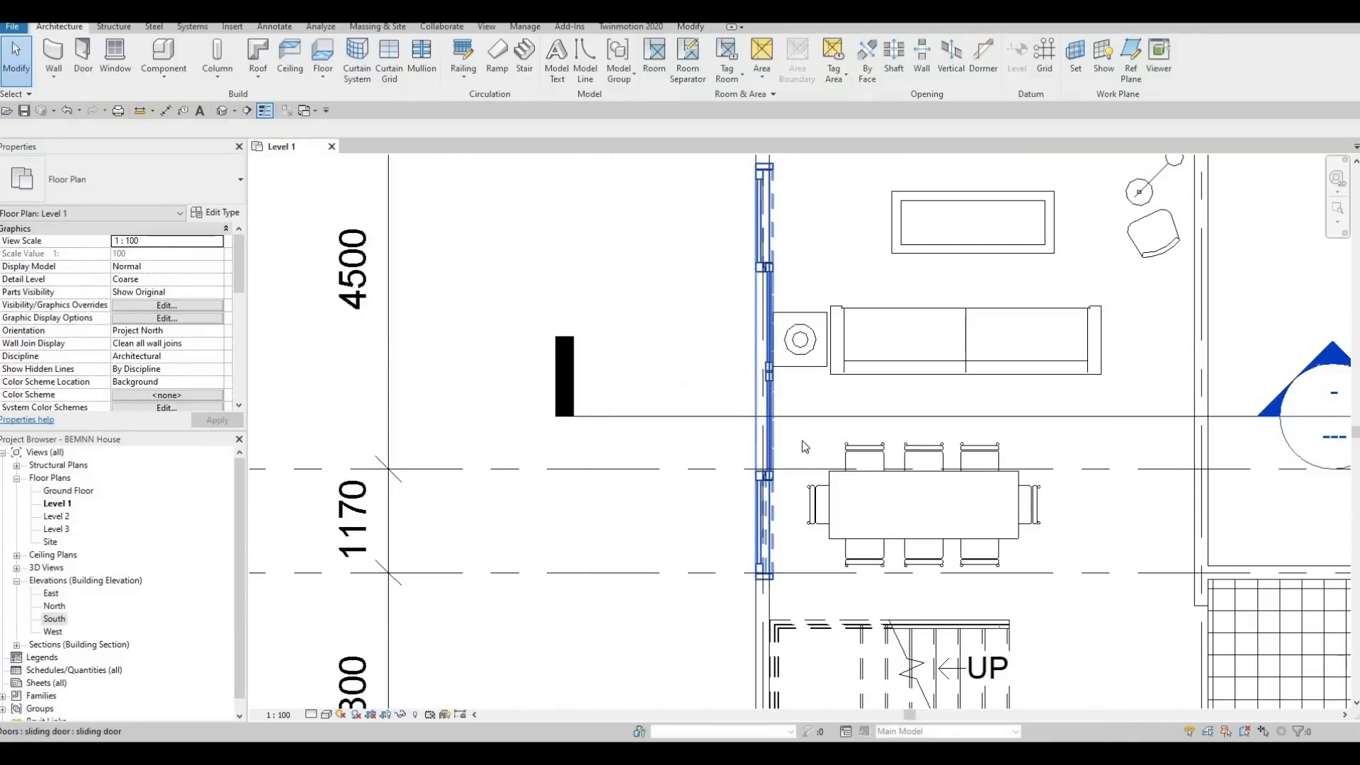
click(762, 393)
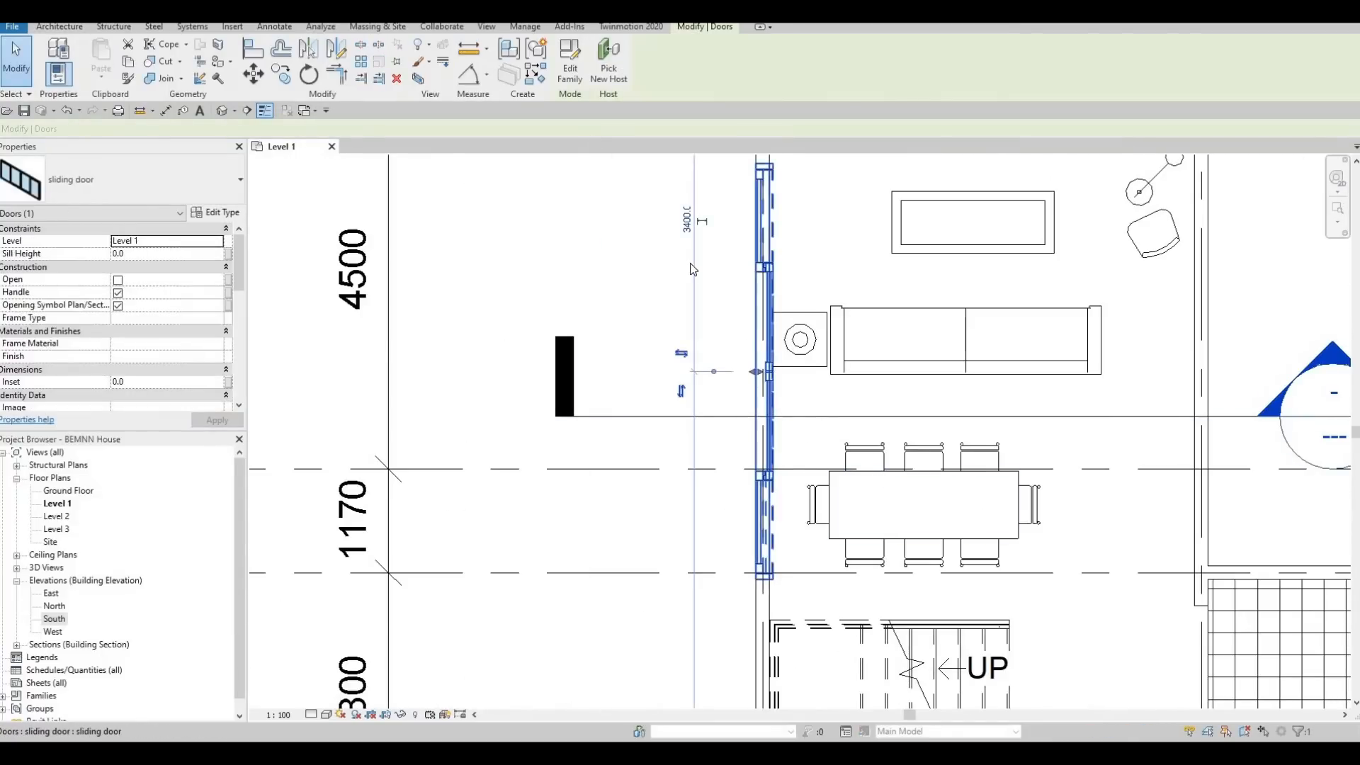
click(608, 66)
scroll(766, 426, down, 4)
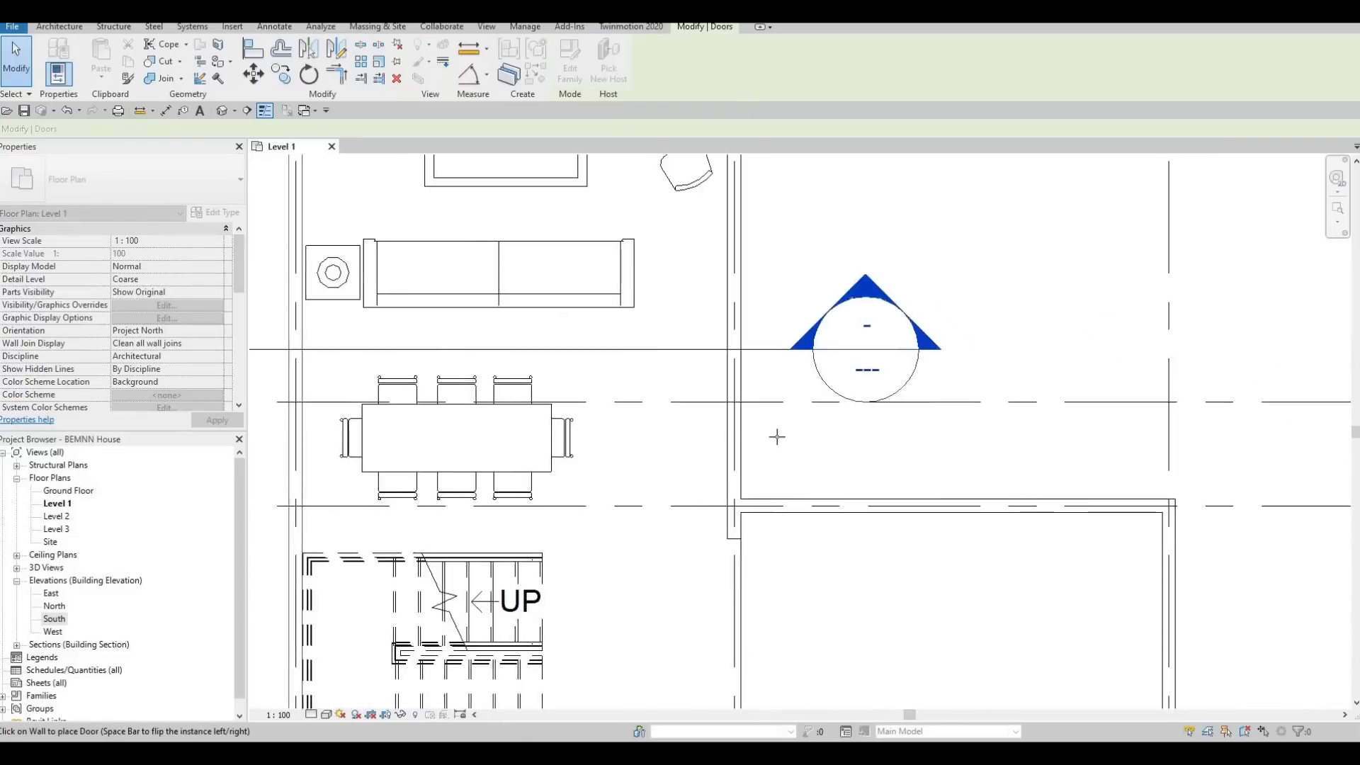
scroll(788, 422, up, 4)
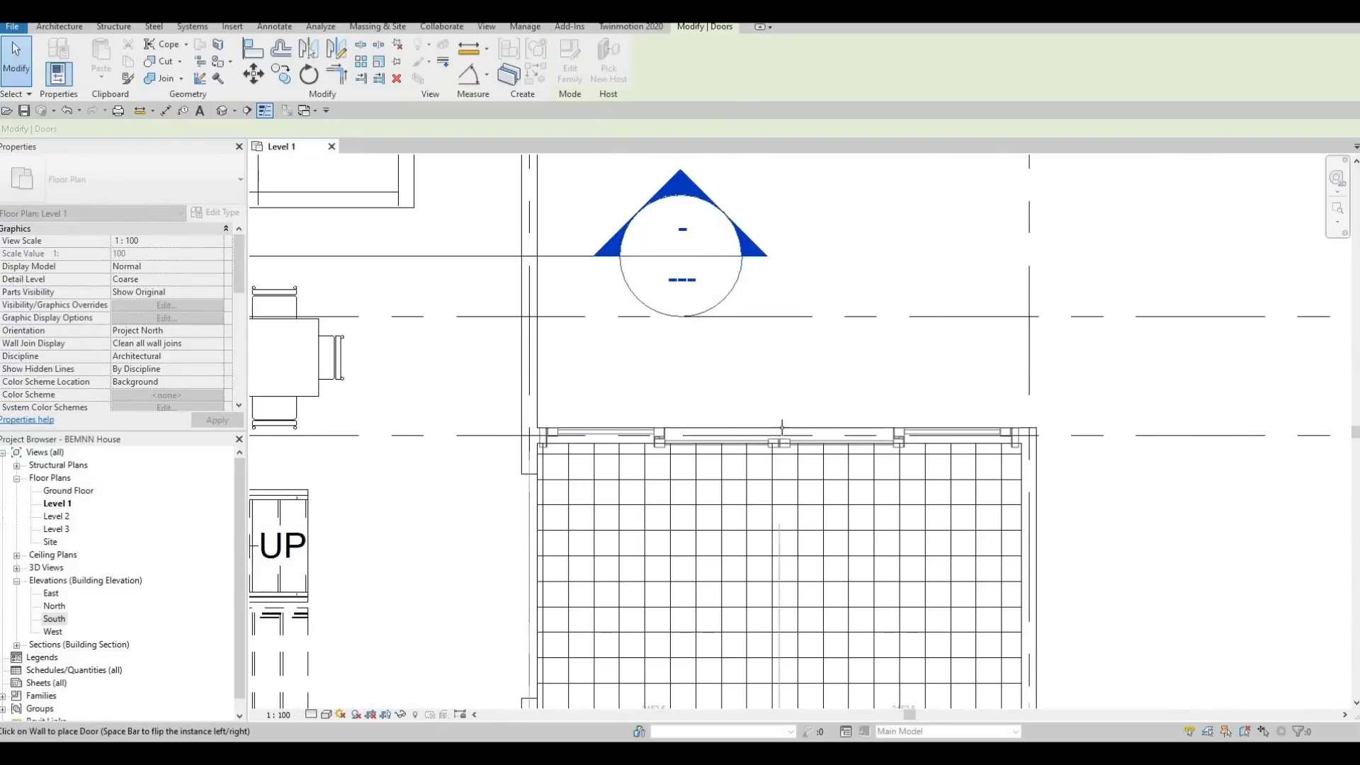
click(781, 425)
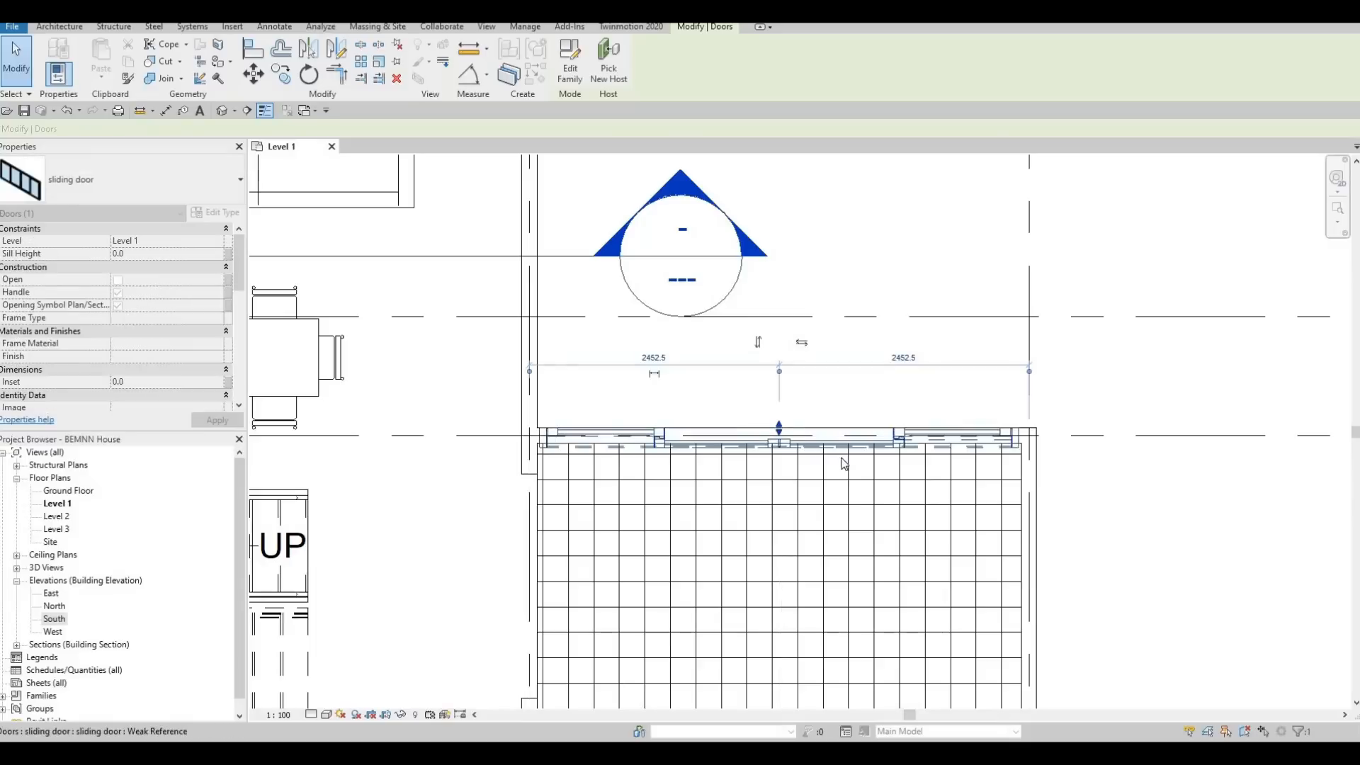
key(Escape)
key(Escape)
- Nudge the sliding door along the grid C wall to 2467.5 mm from grid 2, centring it between the tiled room's side walls
scroll(846, 430, up, 3)
click(918, 424)
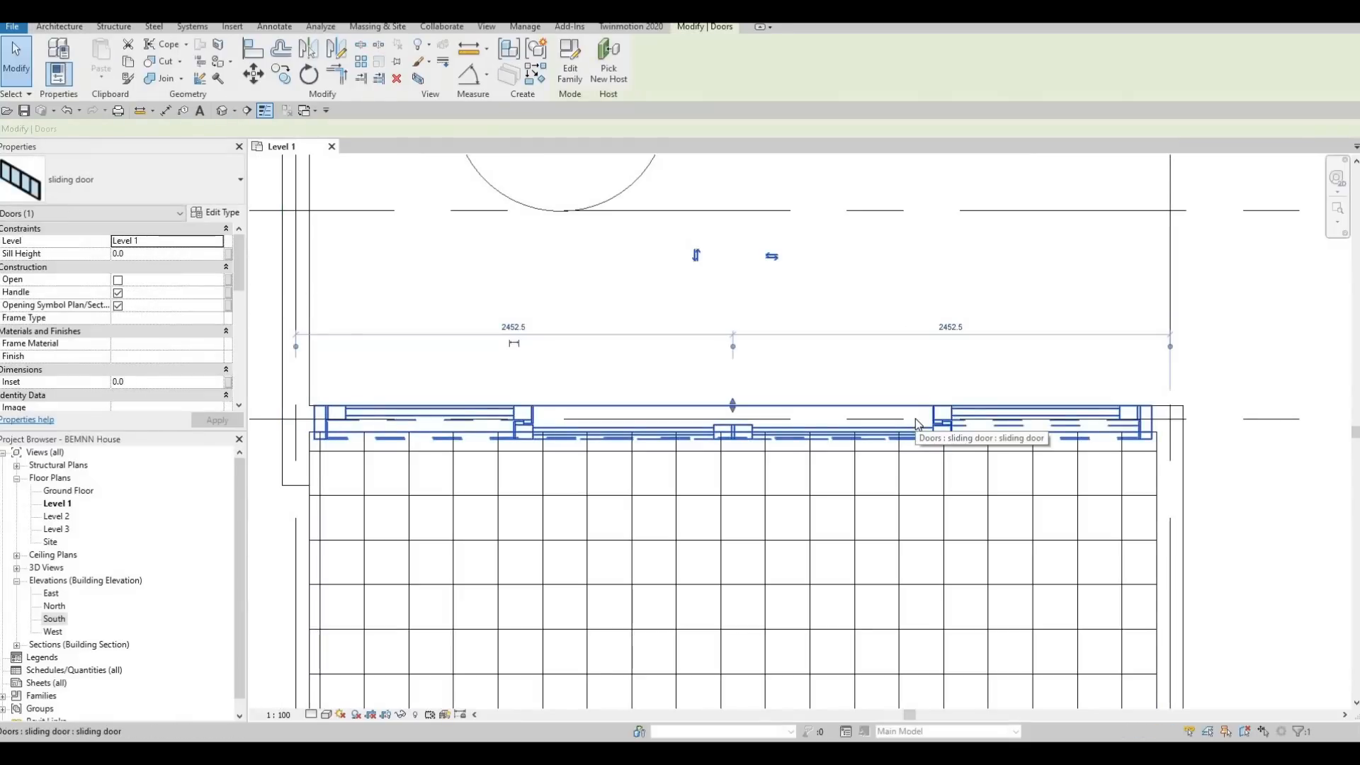
key(Right)
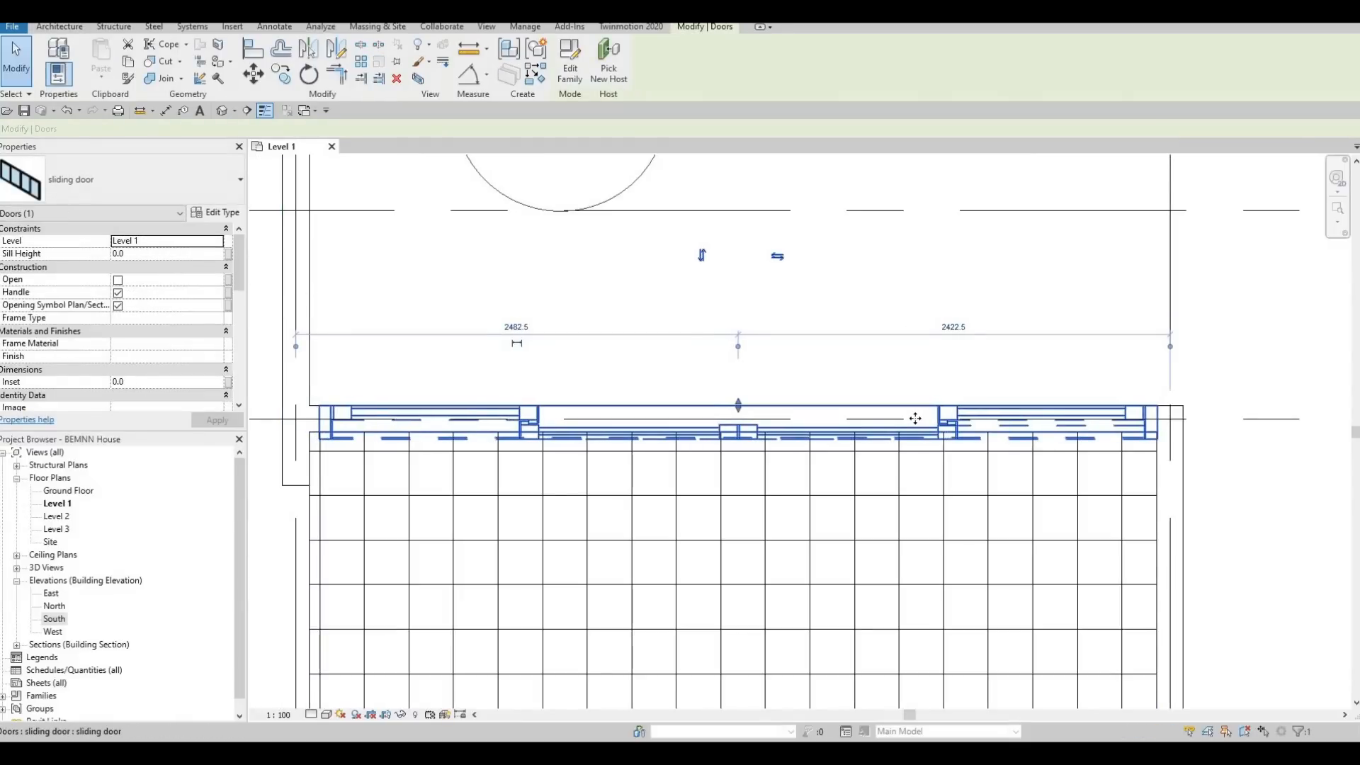
key(Left)
key(Escape)
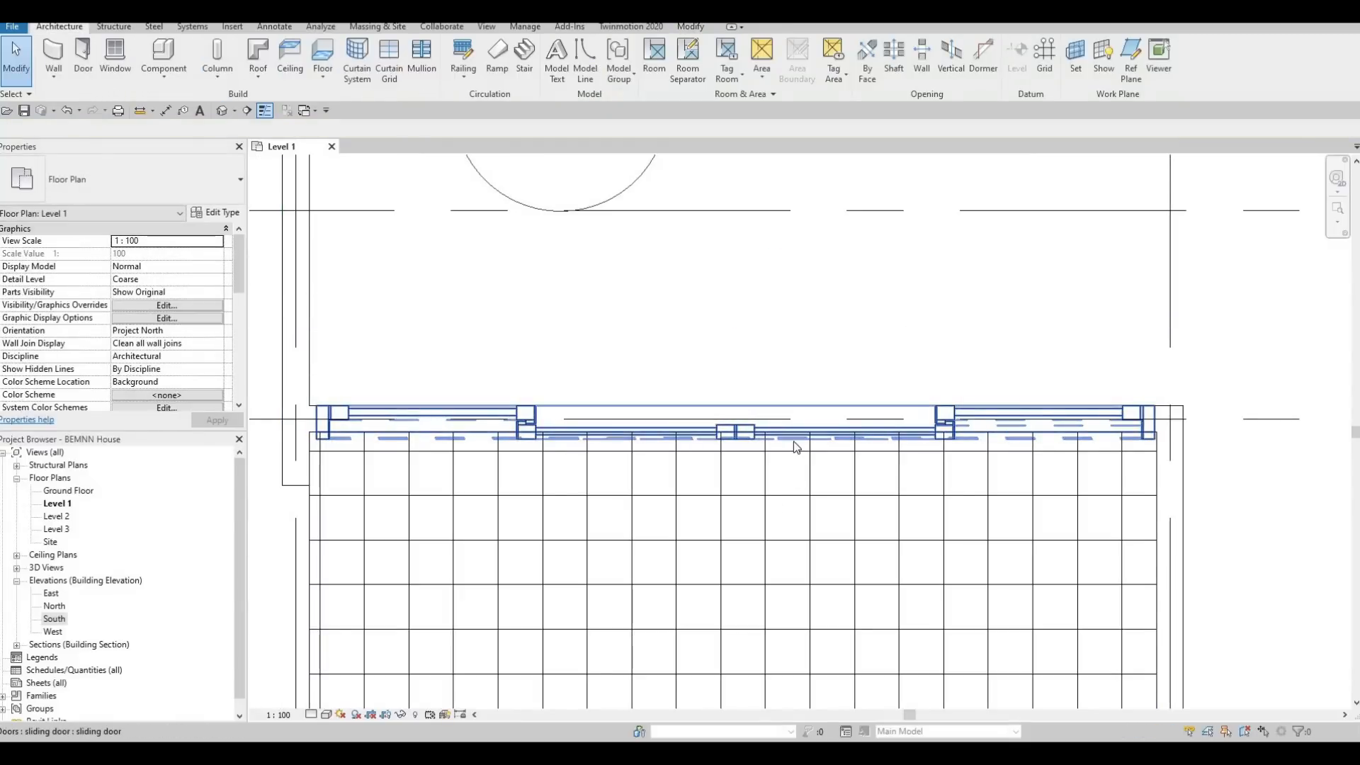
- Turn on the Open option for the tiled room's sliding door and apply it
click(893, 437)
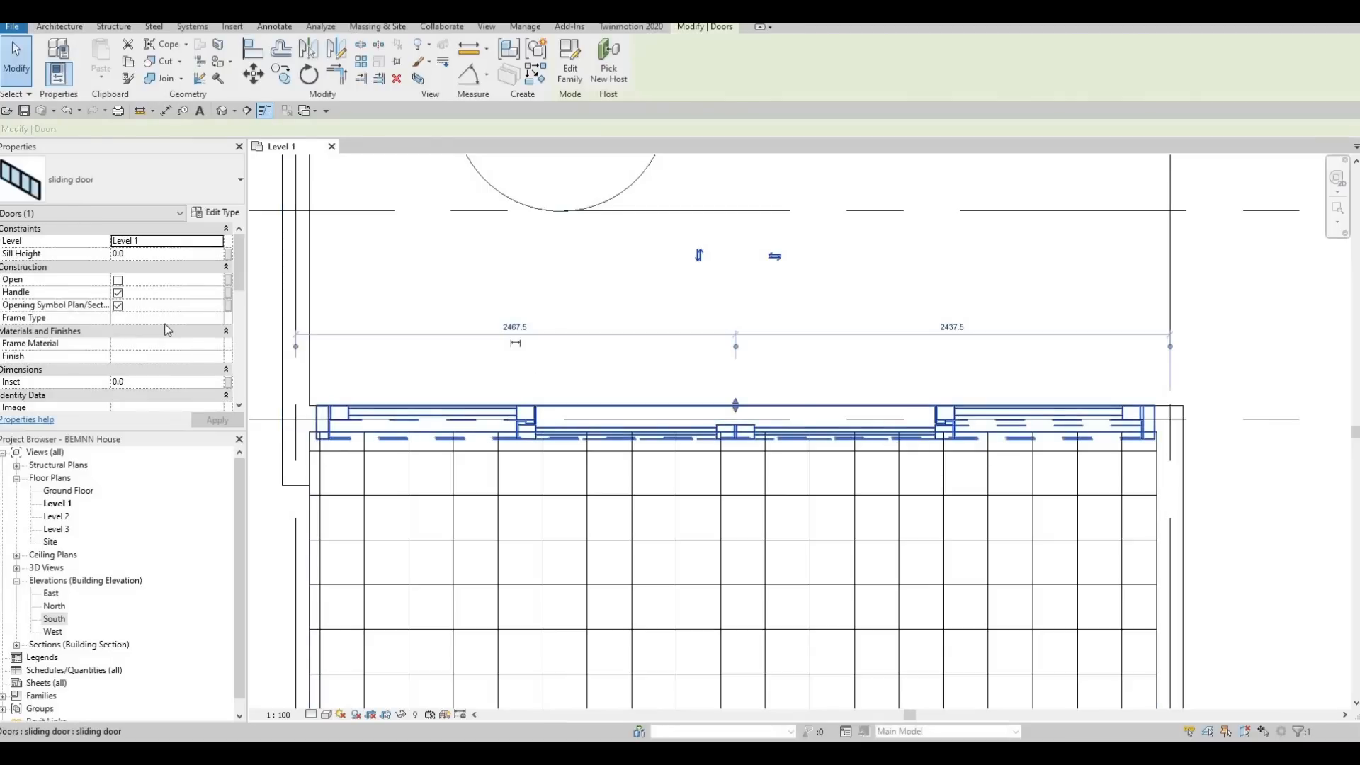
click(118, 281)
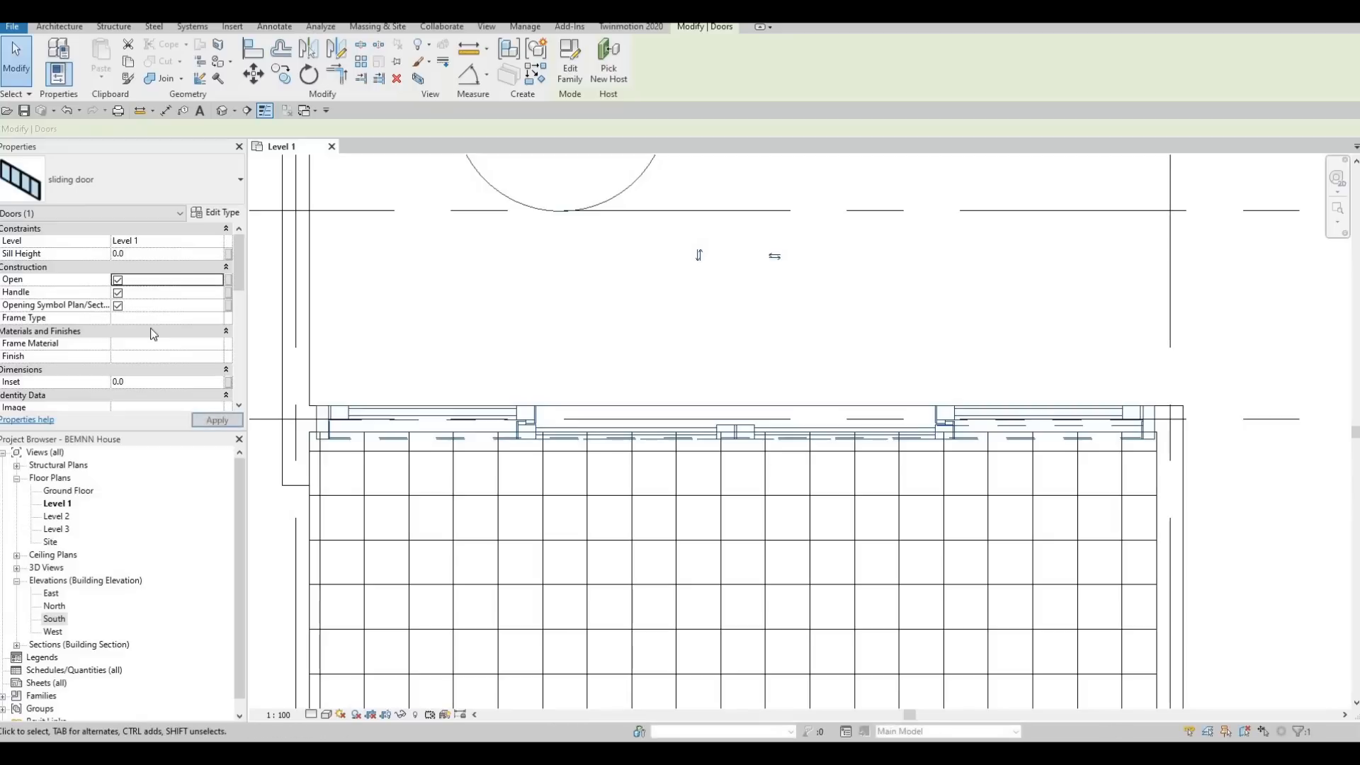
click(215, 422)
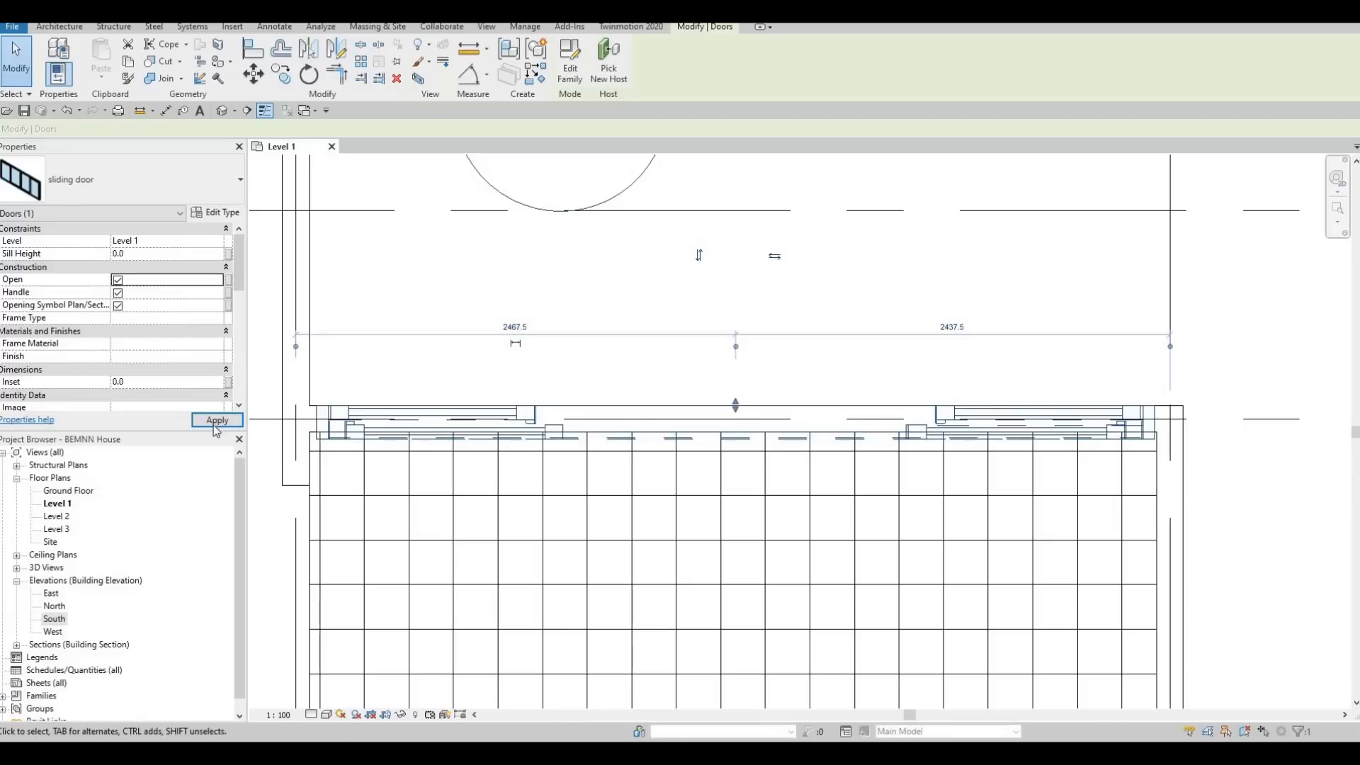
middle_drag(632, 440, 653, 412)
scroll(653, 412, down, 1)
key(Escape)
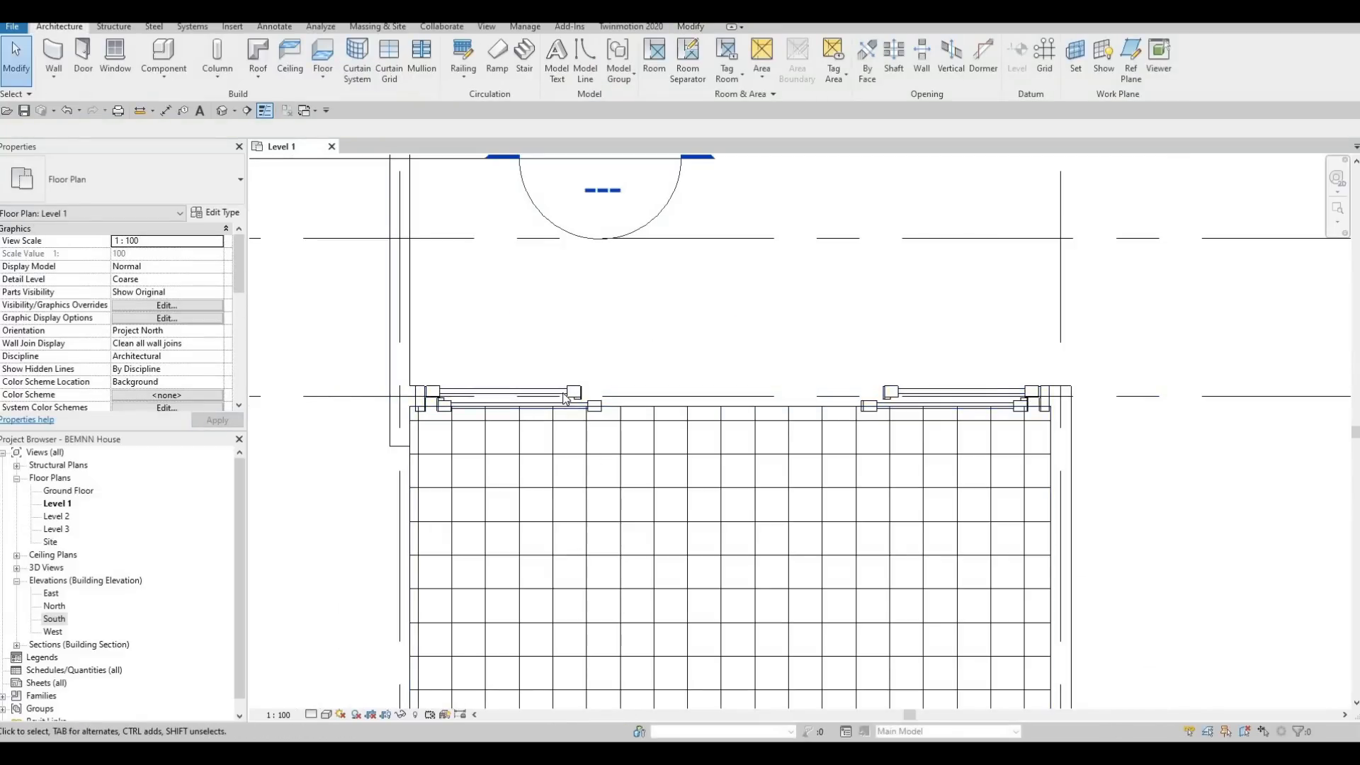
- Set the Level 1 plan's detail level to Fine and check the sliding door's frame and opening arrows
click(310, 714)
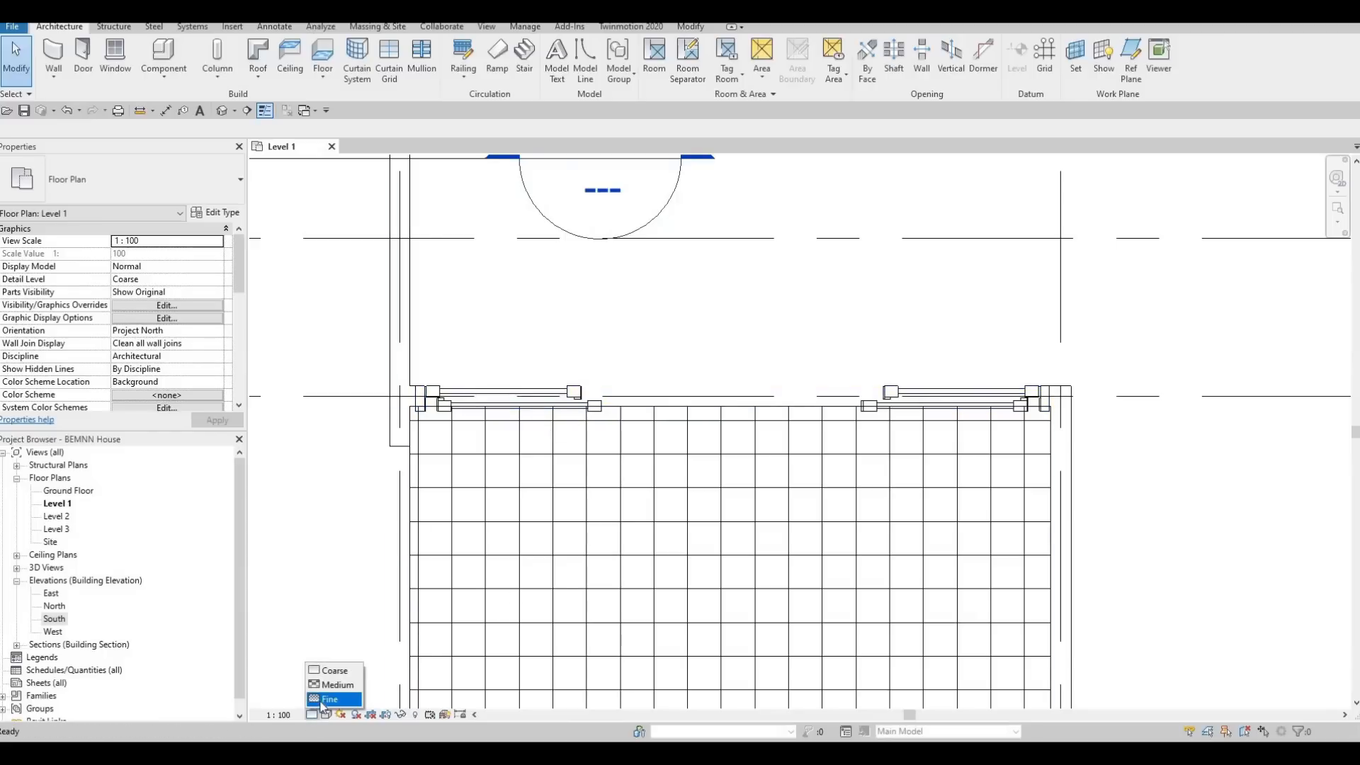
click(325, 698)
scroll(581, 388, up, 3)
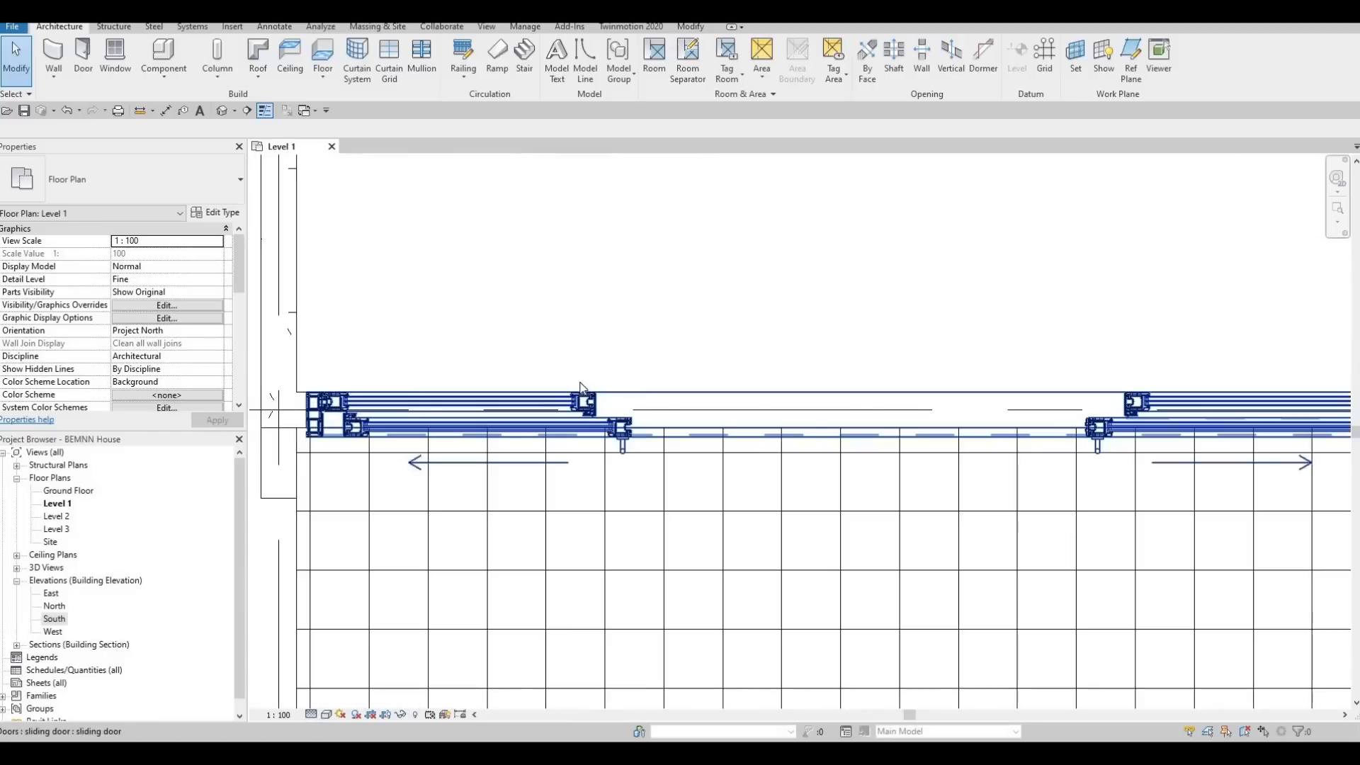
scroll(579, 385, down, 5)
scroll(609, 426, up, 4)
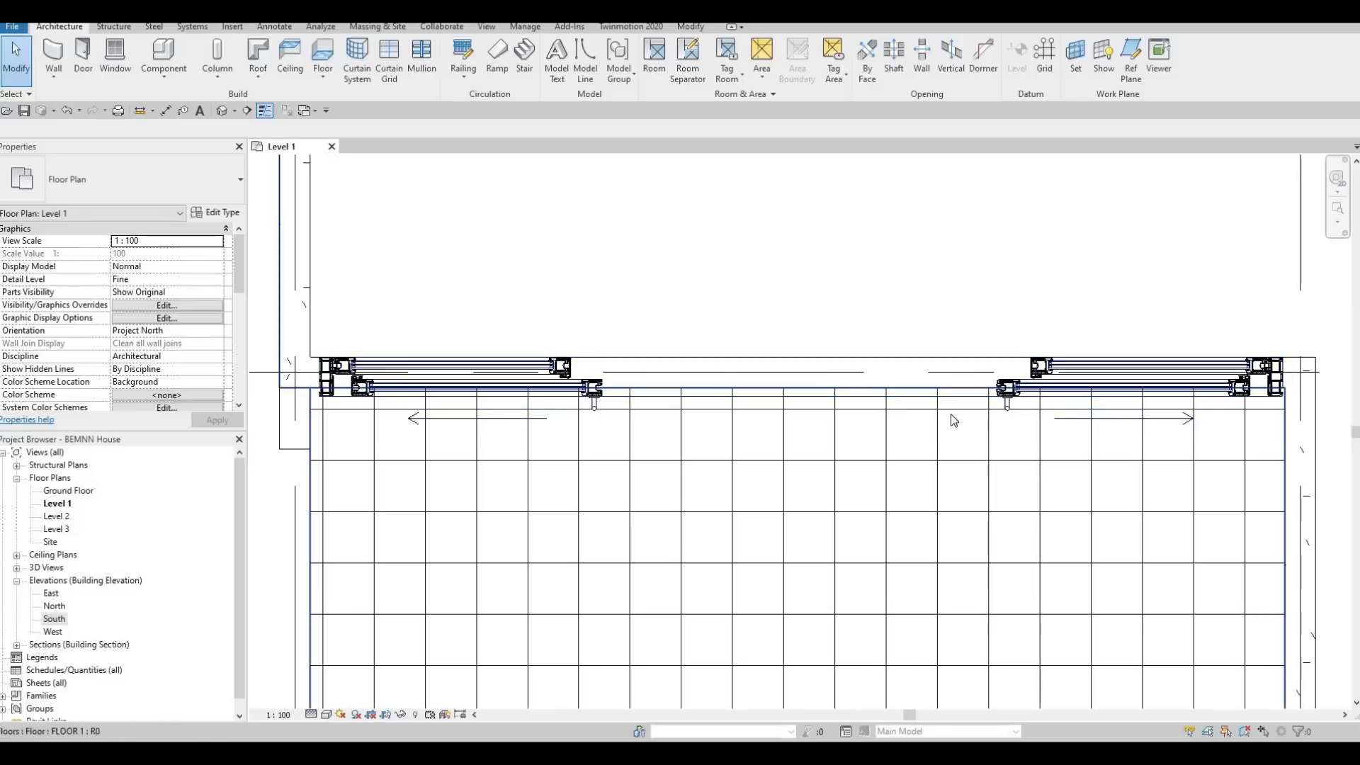
- Delete the 4800 dimension above the living room at grid A and show the whole floor plan
scroll(950, 414, down, 5)
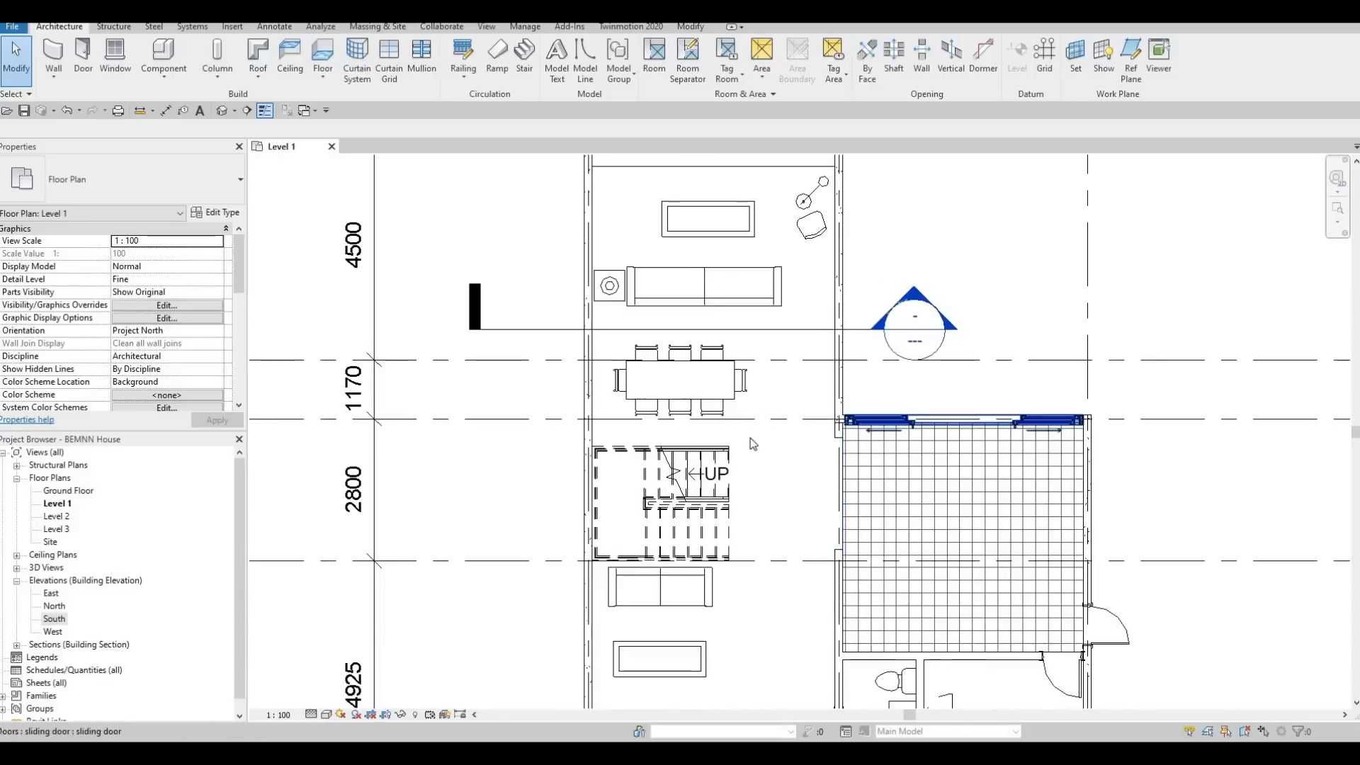
scroll(752, 442, down, 5)
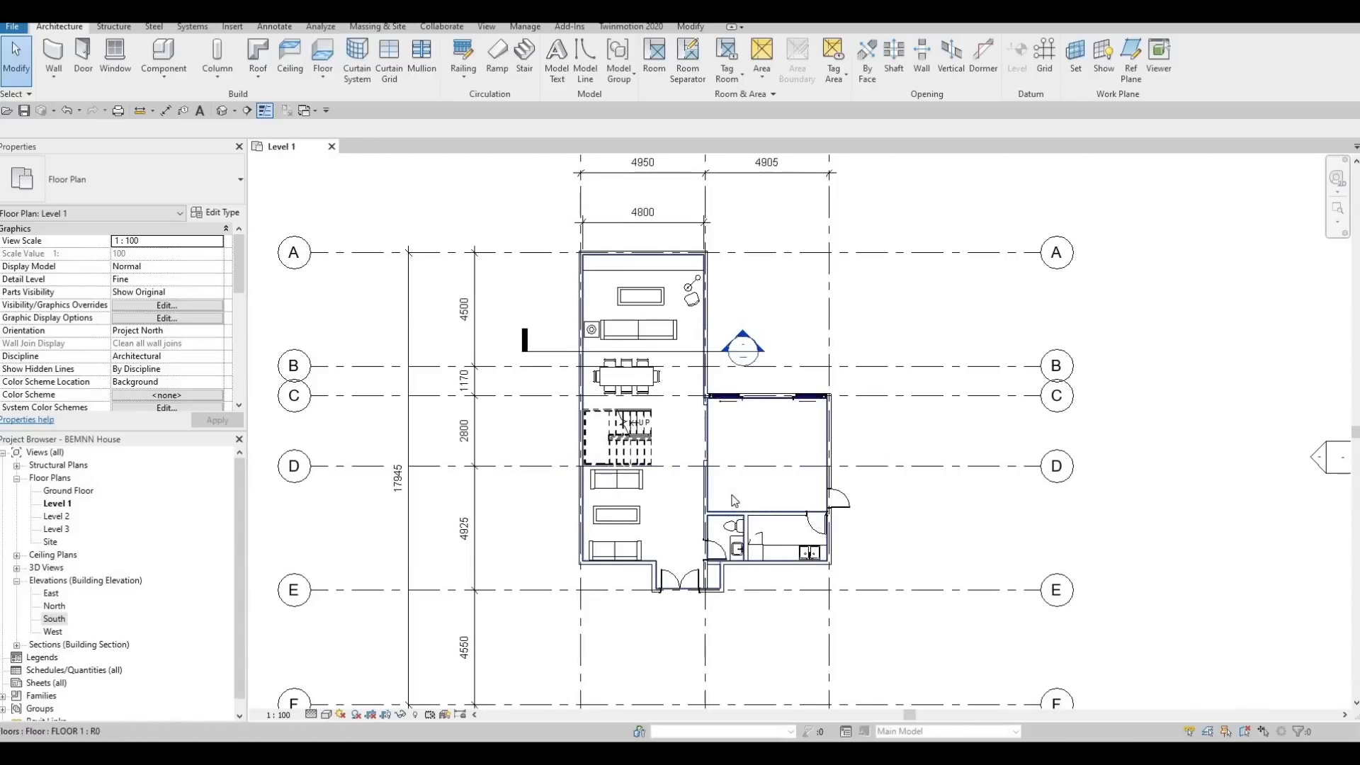
scroll(595, 510, down, 3)
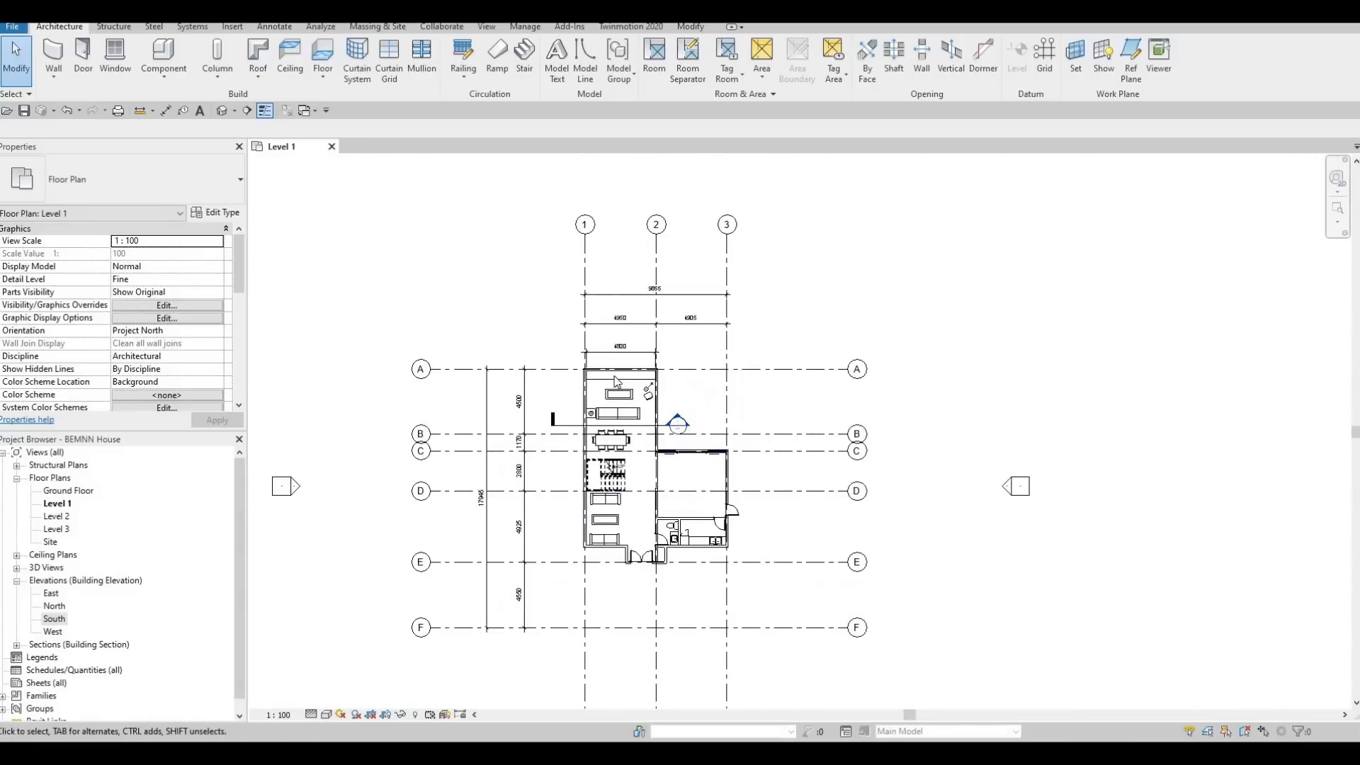
scroll(614, 368, up, 4)
click(591, 416)
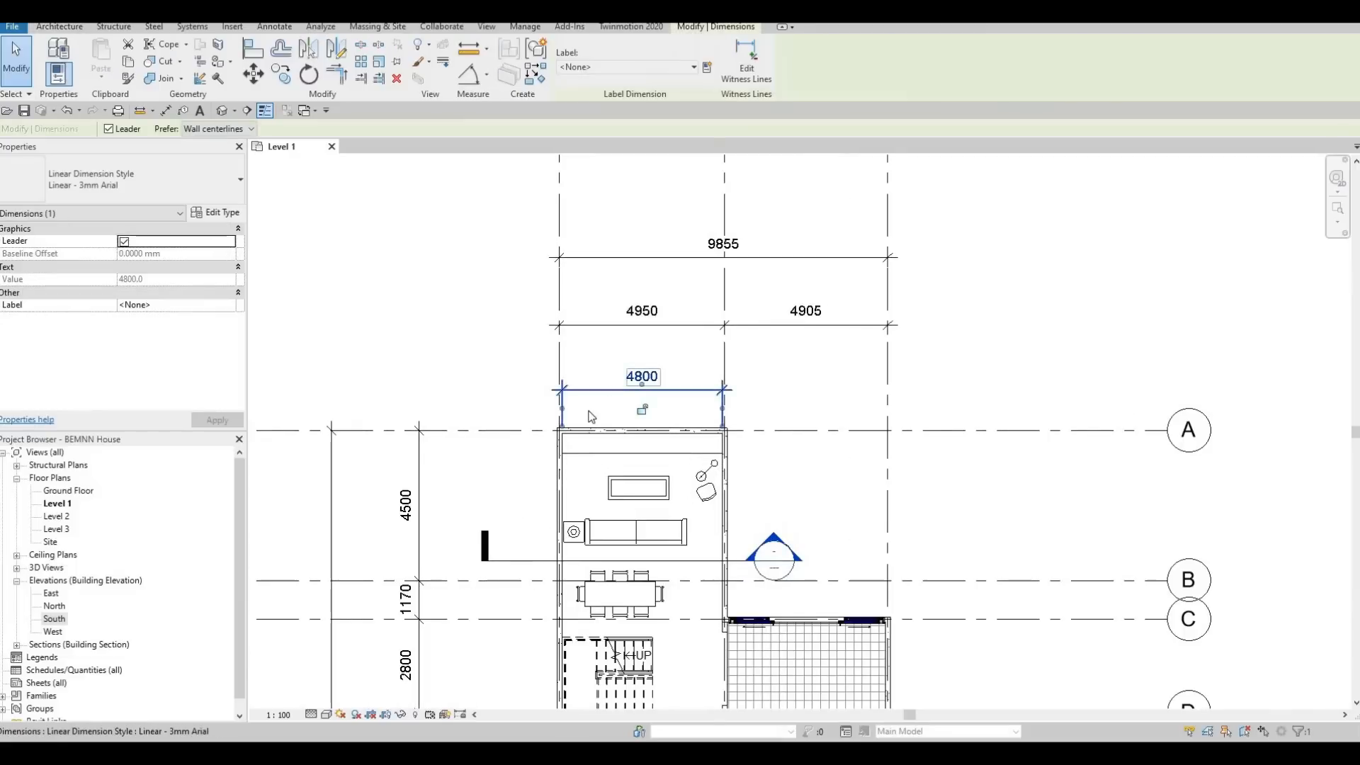
key(Delete)
scroll(704, 539, down, 4)
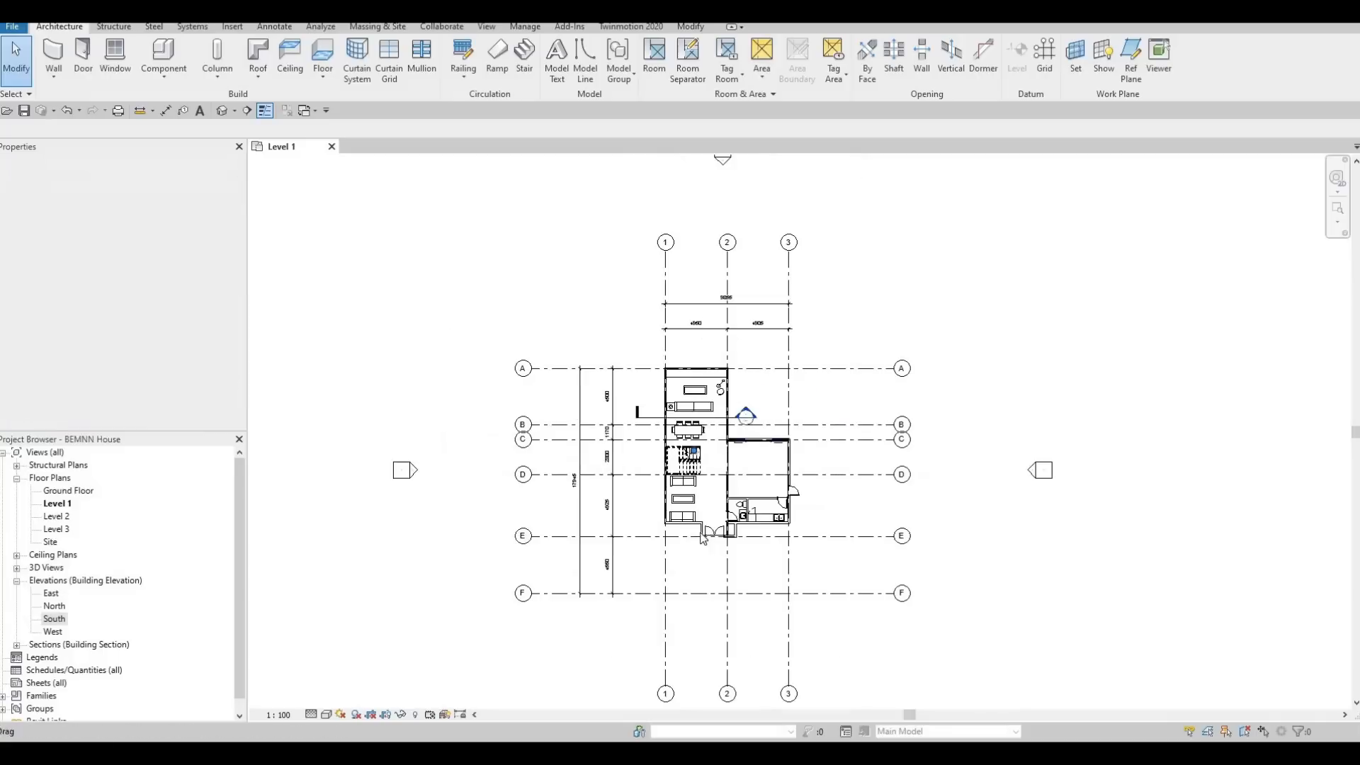
middle_drag(701, 532, 746, 515)
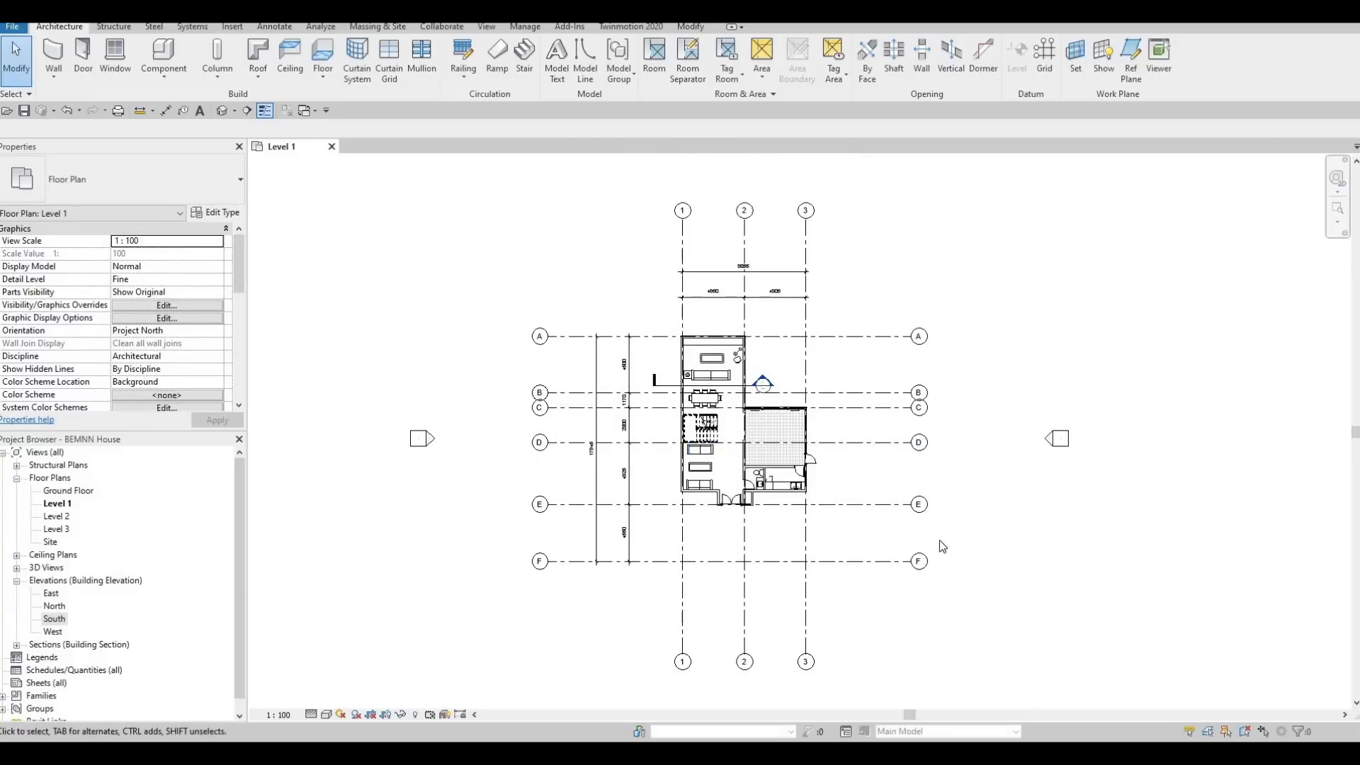
middle_drag(943, 546, 969, 617)
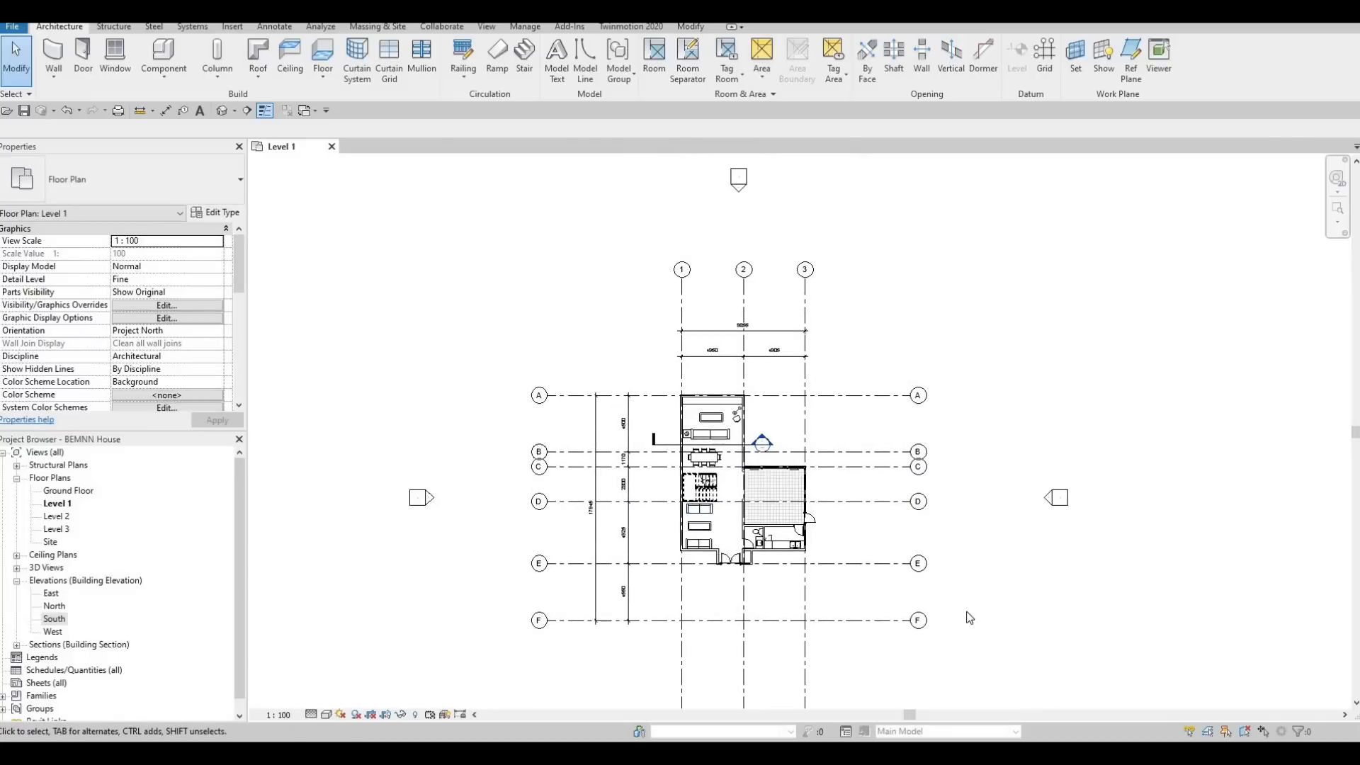